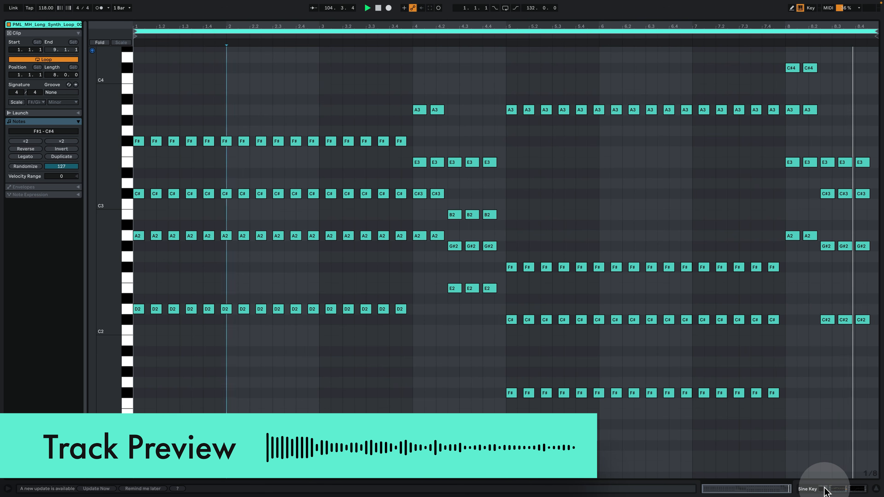
View the MIDI notes of the long synth loop clips on the Sine Key and Pad 1 tracks
{"action": "left_click", "coordinate": [825, 489]}
{"action": "double_click", "coordinate": [591, 148]}
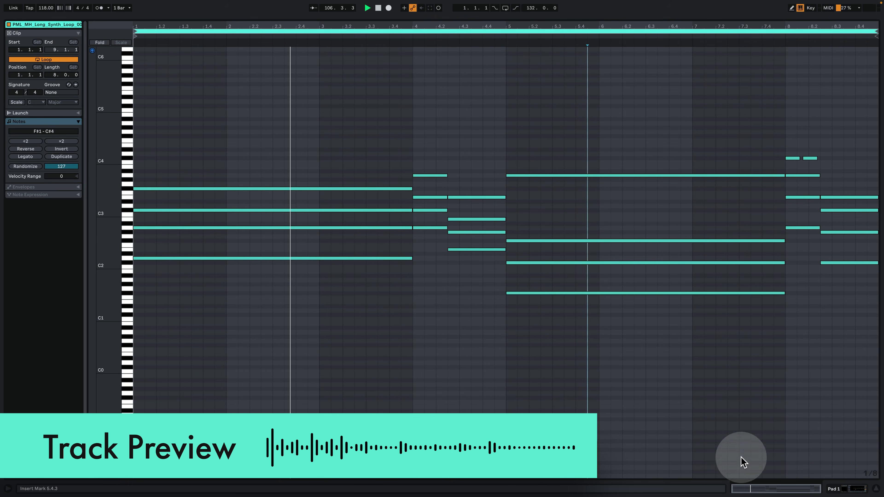
{"action": "left_click", "coordinate": [849, 490]}
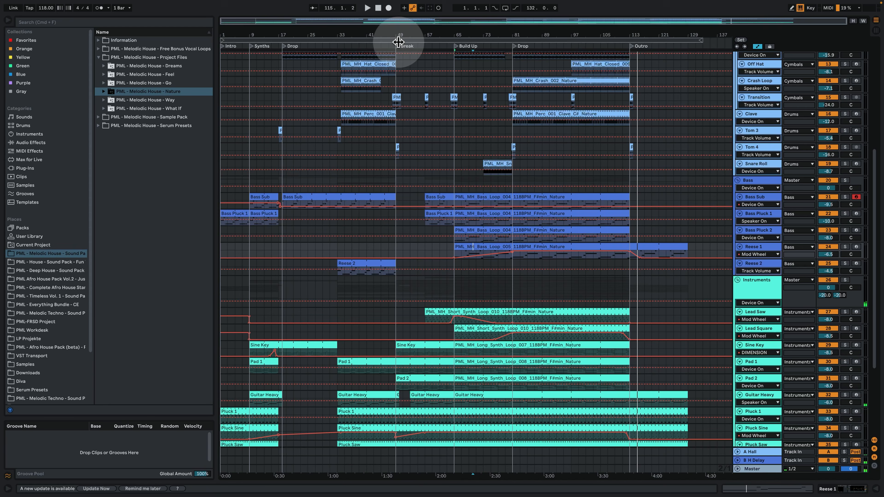
Play the arrangement from its very beginning at bar 1
{"action": "left_click_drag", "start_coordinate": [393, 35], "coordinate": [393, 37]}
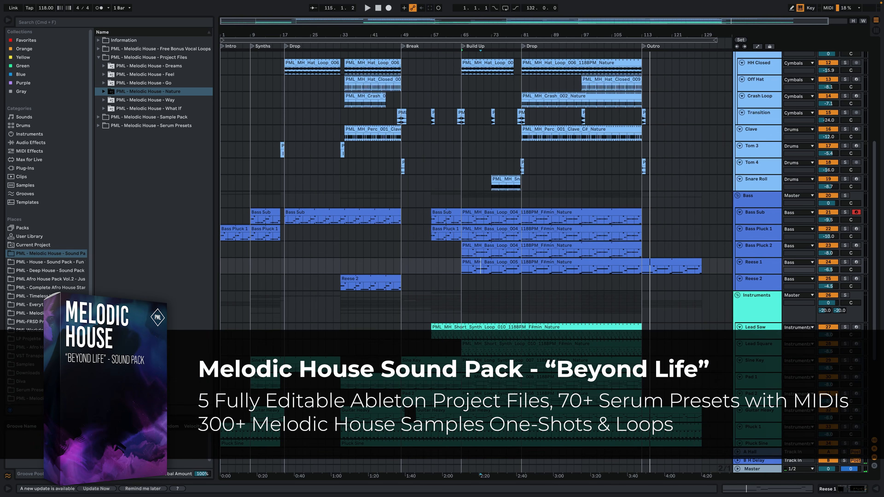
{"action": "scroll", "coordinate": [408, 243], "scroll_direction": "up", "scroll_amount": 3}
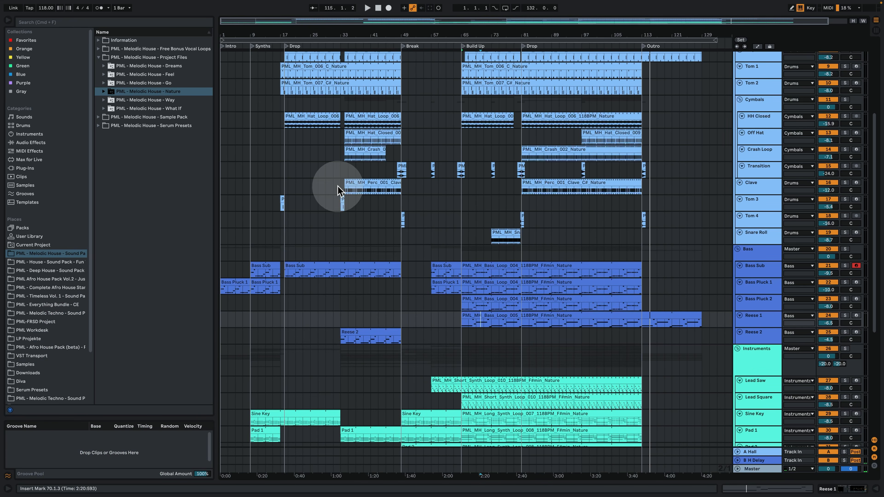
{"action": "left_click", "coordinate": [271, 136]}
{"action": "key", "text": "space"}
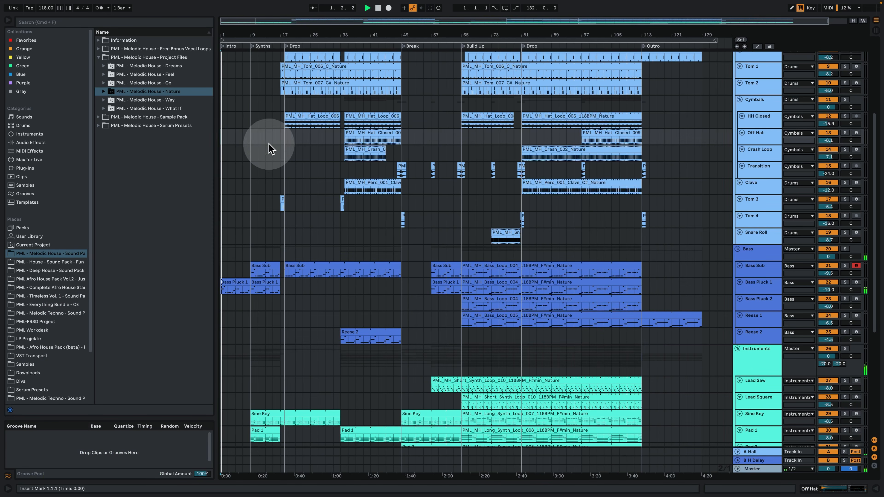
Inspect the MIDI notes and device chains of the intro's Bass Pluck 1 and Pluck 1 clips
{"action": "double_click", "coordinate": [238, 280]}
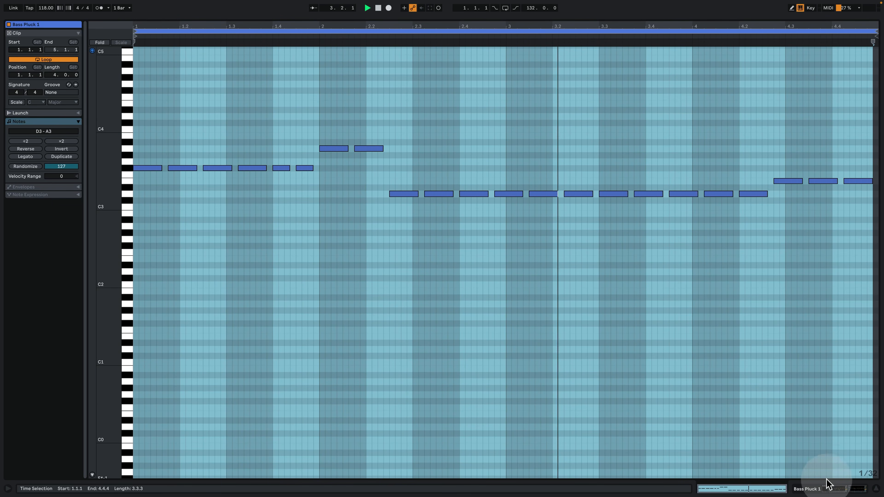
{"action": "left_click", "coordinate": [832, 489]}
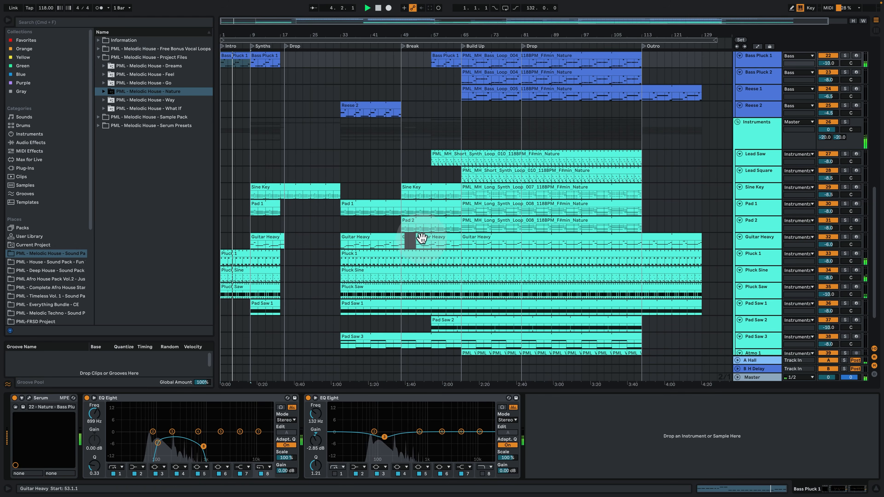
{"action": "scroll", "coordinate": [402, 244], "scroll_direction": "up", "scroll_amount": 2}
{"action": "double_click", "coordinate": [241, 292]}
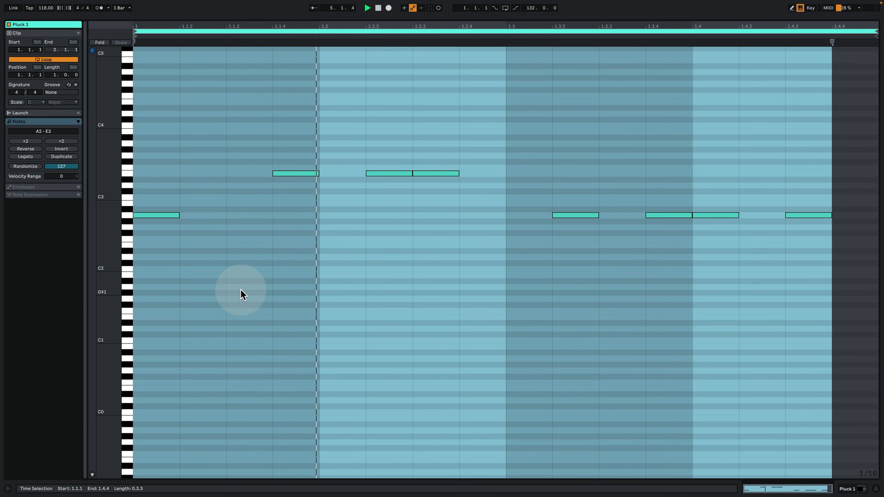
{"action": "left_click", "coordinate": [857, 489]}
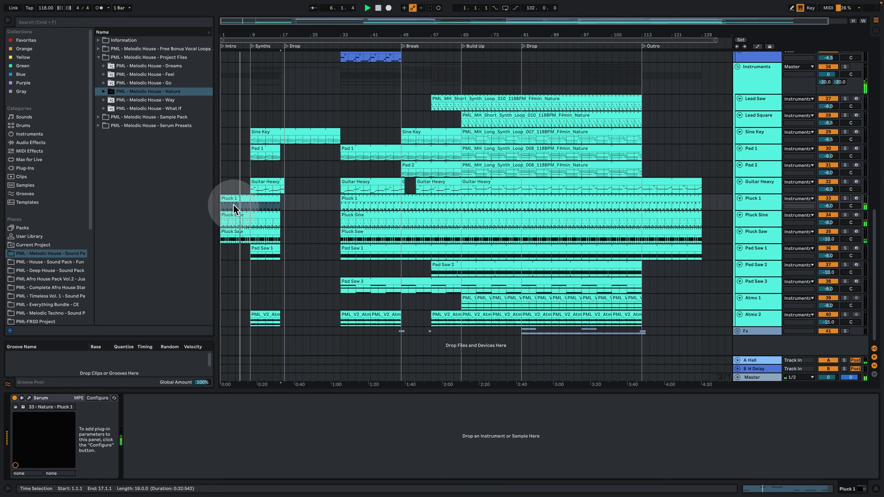
Inspect the MIDI notes and device chain of the intro's Pluck Sine clip
{"action": "left_click", "coordinate": [230, 214]}
{"action": "double_click", "coordinate": [230, 213]}
{"action": "left_click", "coordinate": [483, 237]}
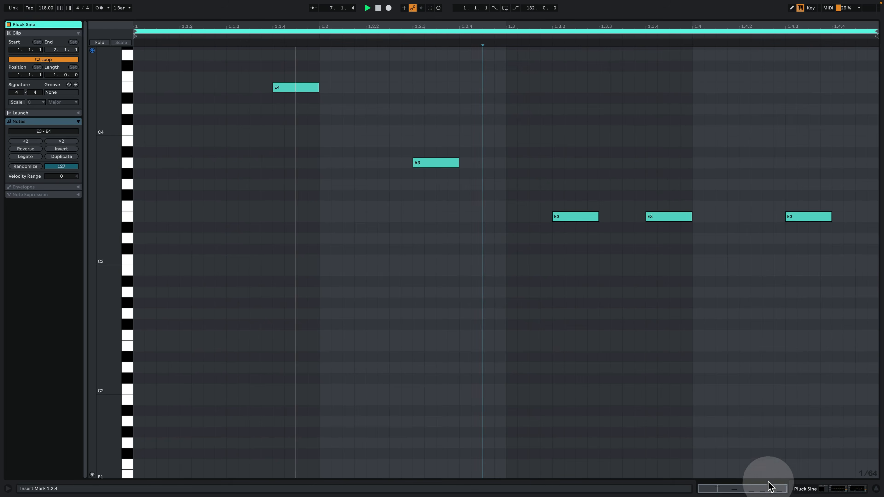
{"action": "left_click", "coordinate": [824, 487]}
{"action": "scroll", "coordinate": [278, 146], "scroll_direction": "up", "scroll_amount": 2}
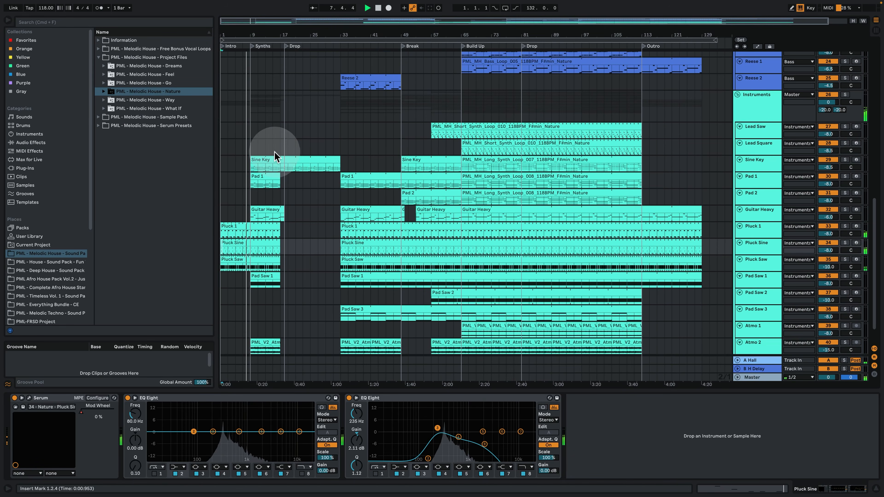
Place the insert marker at bar 9 and inspect the notes and devices of the first Sine Key clip in the Synths section
{"action": "left_click", "coordinate": [248, 120]}
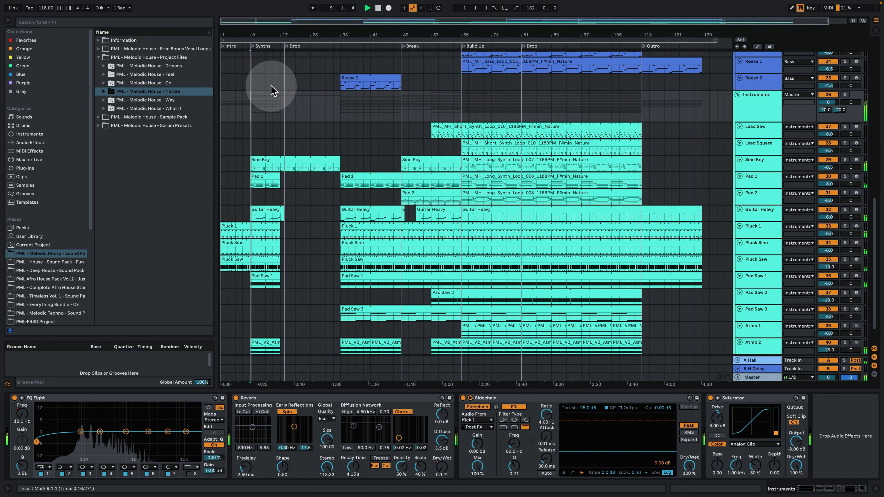
{"action": "left_click", "coordinate": [283, 164]}
{"action": "double_click", "coordinate": [283, 164]}
{"action": "left_click", "coordinate": [321, 126]}
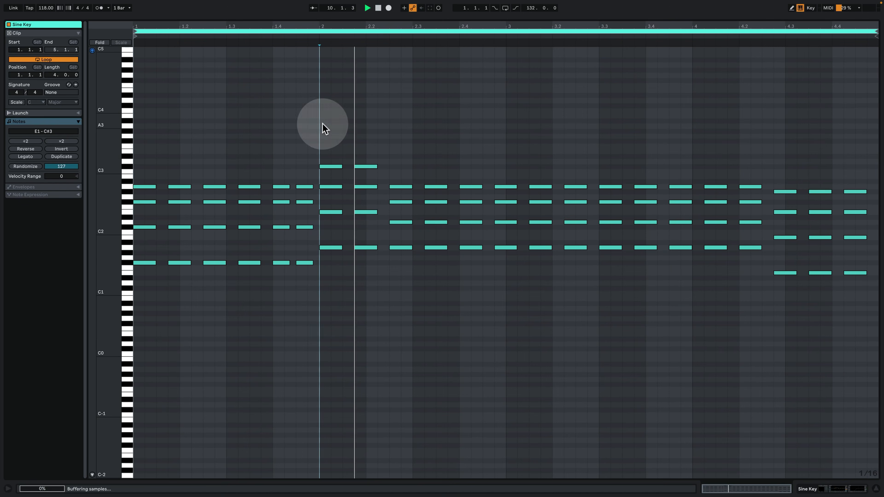
{"action": "left_click", "coordinate": [821, 489]}
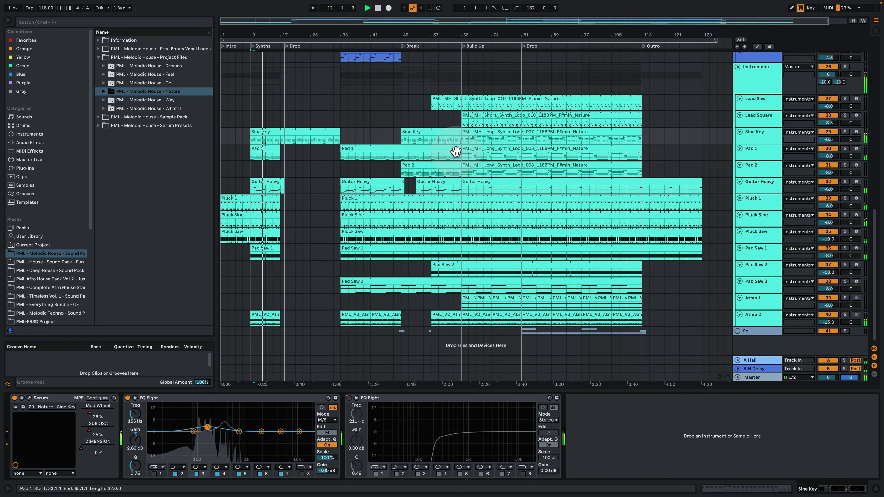
{"action": "left_click", "coordinate": [875, 491]}
Play the lead-in to the first Drop from bar 17 and examine its drum tracks
{"action": "left_click_drag", "start_coordinate": [257, 35], "coordinate": [257, 52]}
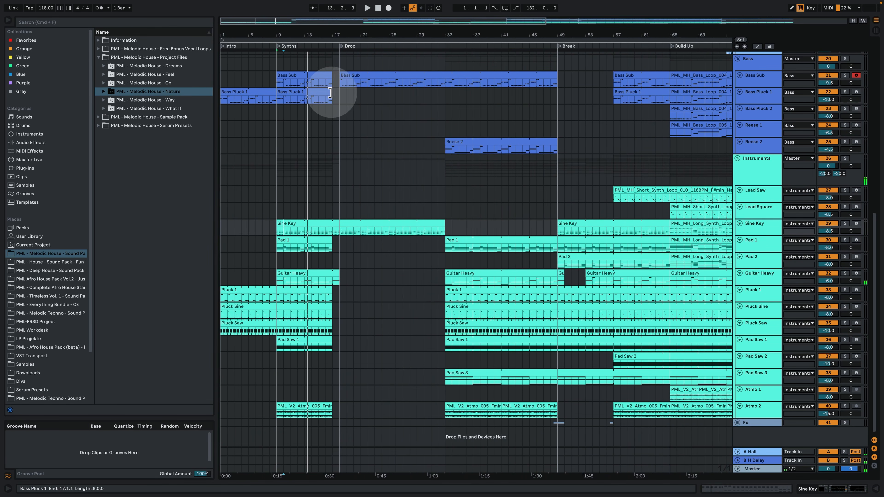
{"action": "scroll", "coordinate": [320, 173], "scroll_direction": "up", "scroll_amount": 5}
{"action": "left_click", "coordinate": [333, 133]}
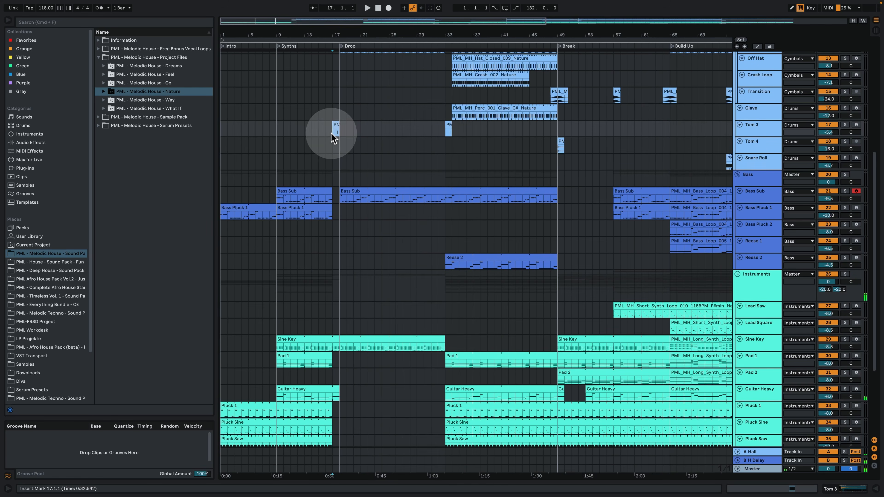
{"action": "scroll", "coordinate": [338, 170], "scroll_direction": "up", "scroll_amount": 7}
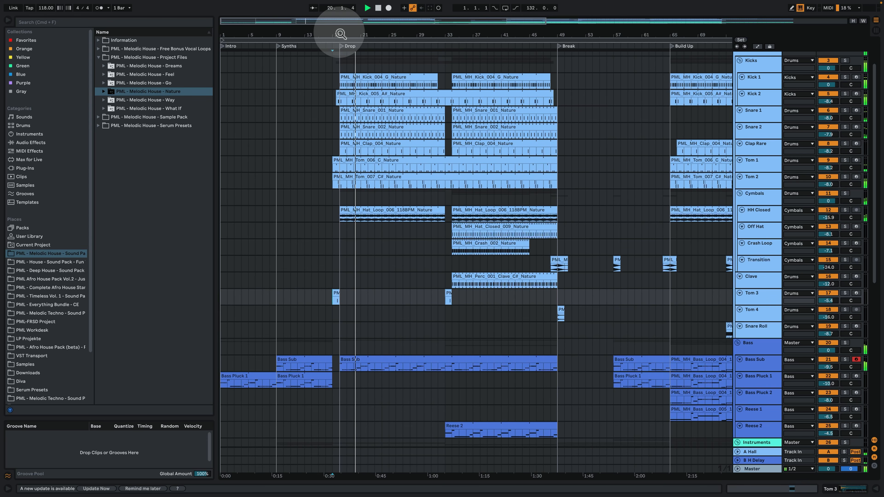
{"action": "left_click_drag", "start_coordinate": [339, 35], "coordinate": [364, 35]}
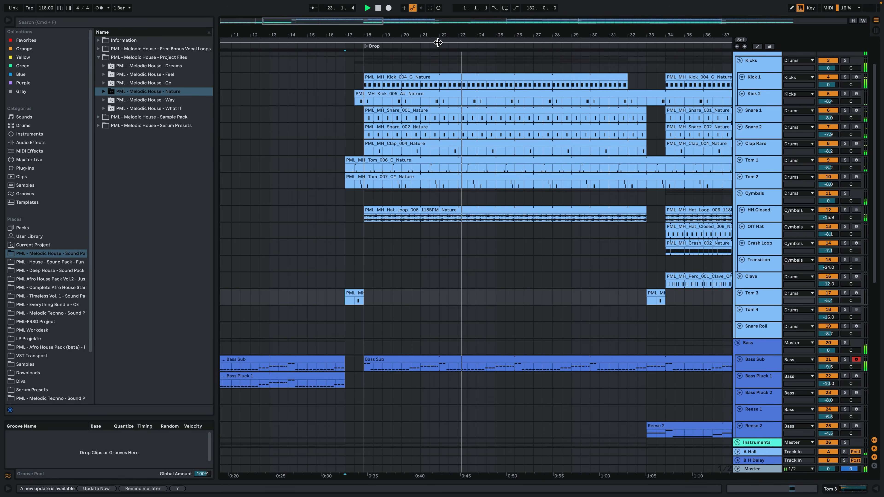
{"action": "left_click", "coordinate": [466, 187]}
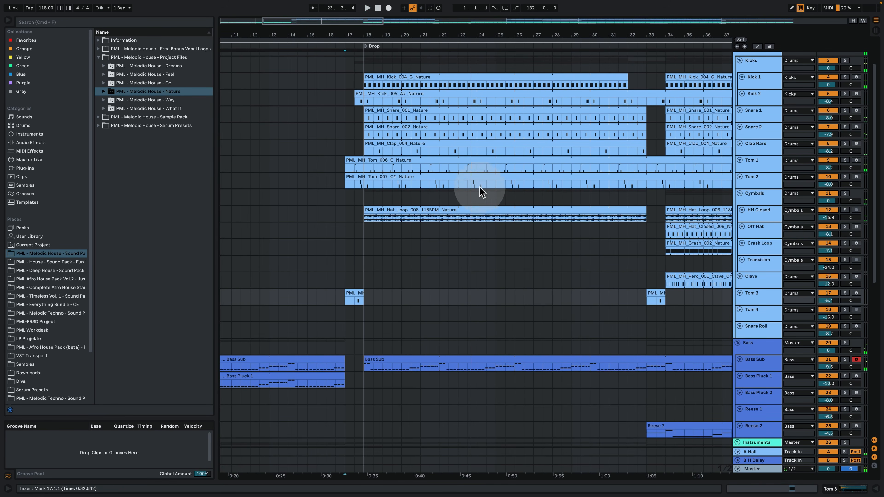
Mark the one-bar kick gap before the first Drop, from bar 17 to bar 18, on the kick tracks
{"action": "left_click", "coordinate": [346, 128]}
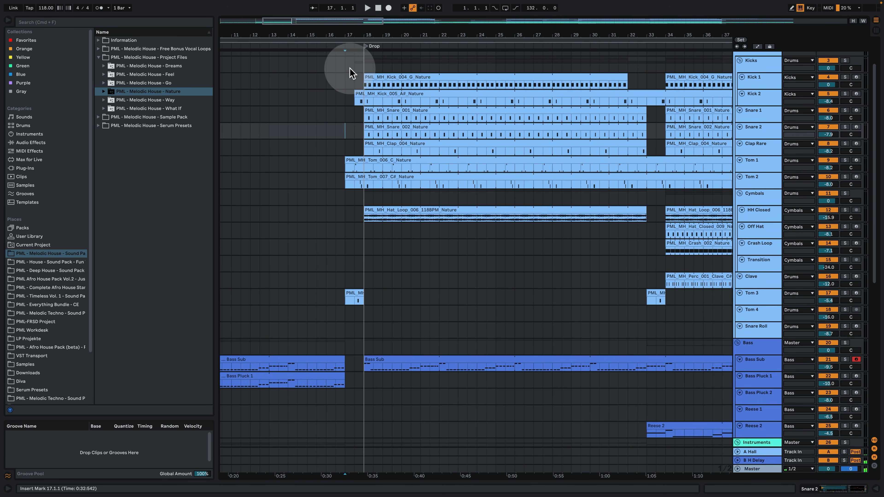
{"action": "left_click_drag", "start_coordinate": [349, 70], "coordinate": [365, 65]}
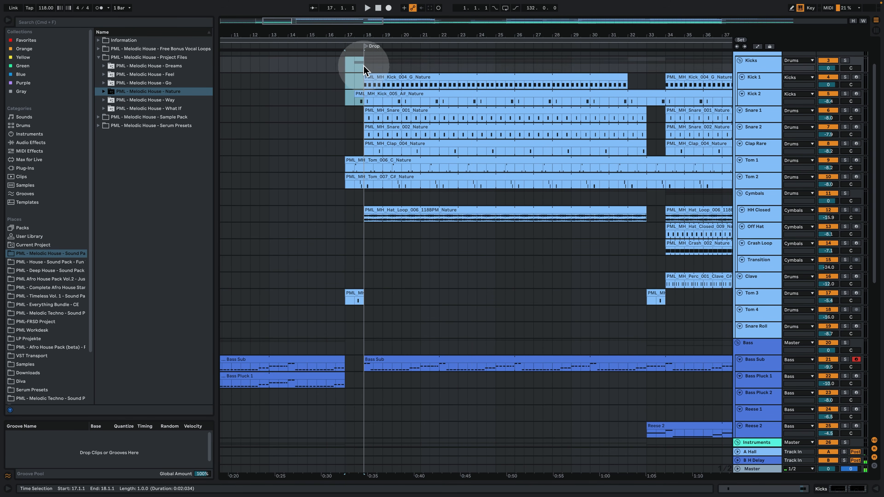
{"action": "left_click_drag", "start_coordinate": [425, 35], "coordinate": [334, 37]}
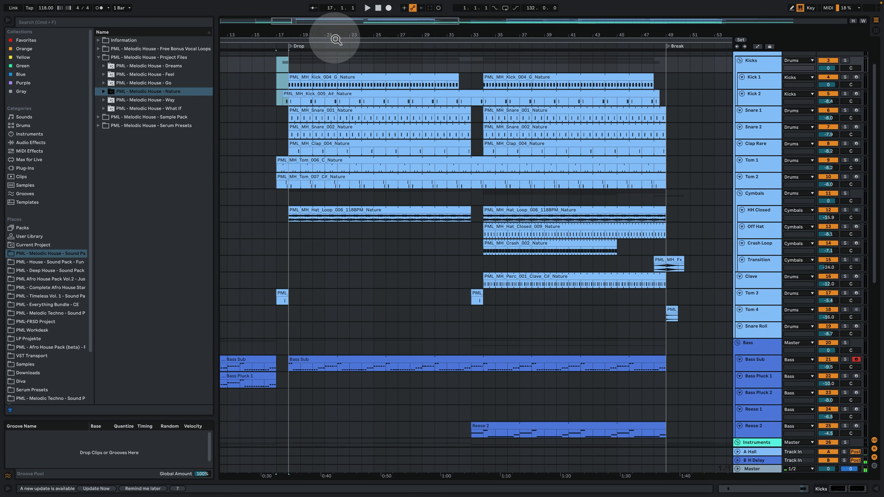
Play from bar 32, where the first Kick 1 clip ends, and examine the drum, bass and instrument tracks through the transition
{"action": "left_click", "coordinate": [468, 82]}
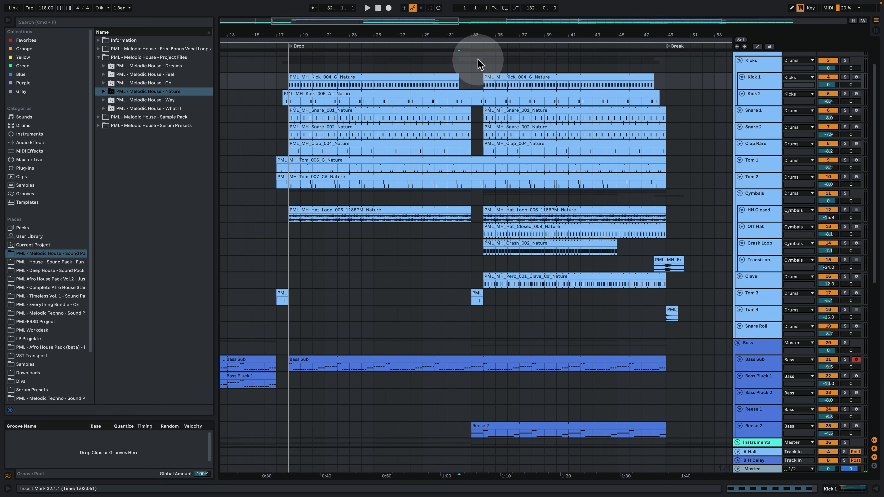
{"action": "key", "text": "space"}
{"action": "scroll", "coordinate": [465, 185], "scroll_direction": "down", "scroll_amount": 4}
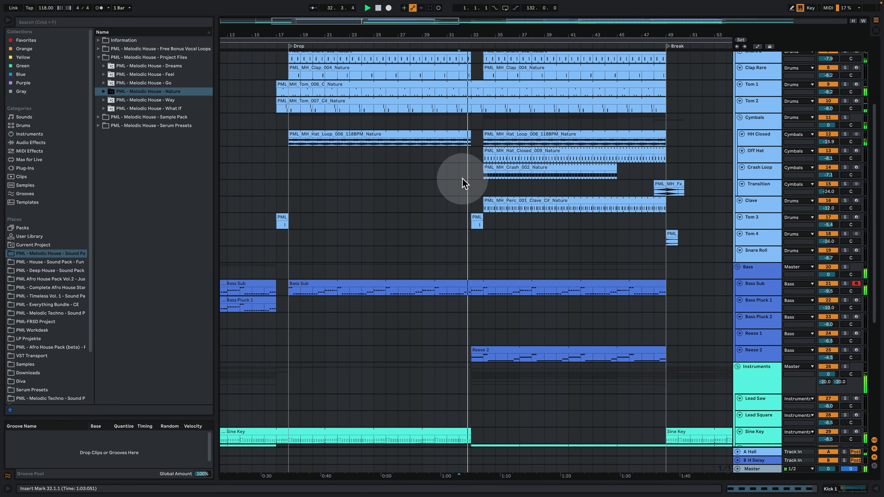
{"action": "scroll", "coordinate": [458, 209], "scroll_direction": "up", "scroll_amount": 4}
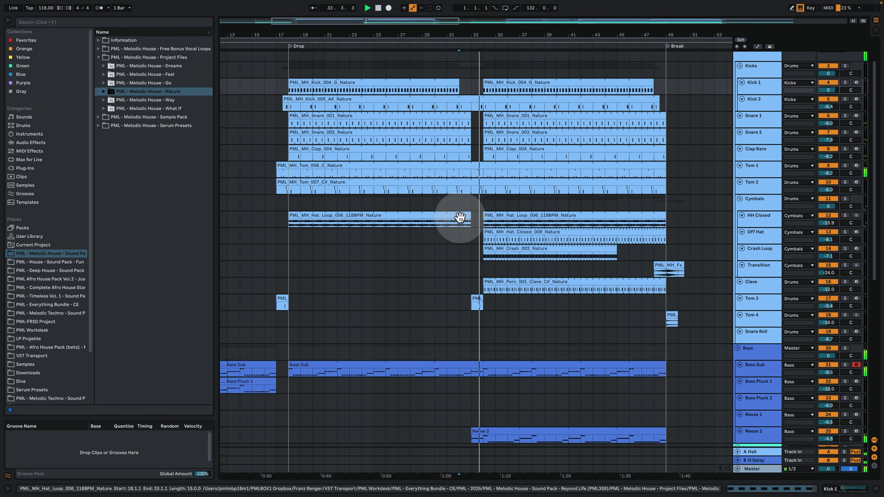
{"action": "scroll", "coordinate": [455, 218], "scroll_direction": "down", "scroll_amount": 15}
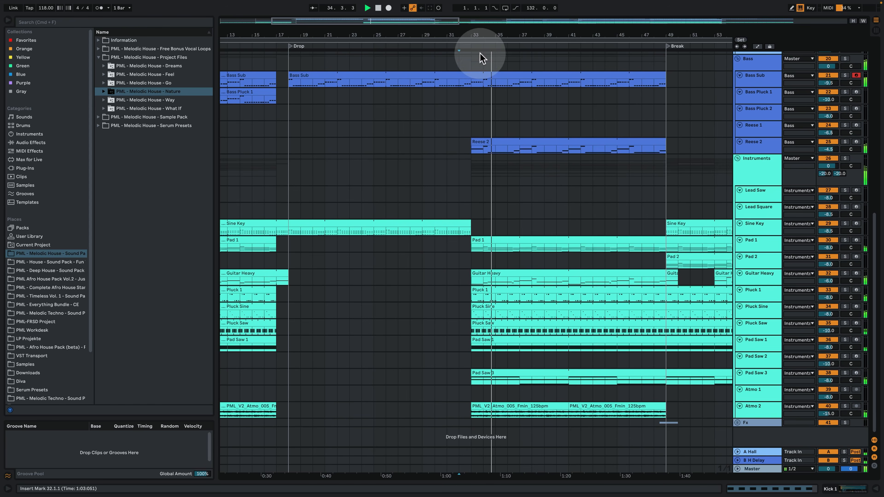
Play the arrangement from the Break at bar 49 and inspect the notes of its Sine Key clip
{"action": "left_click_drag", "start_coordinate": [487, 35], "coordinate": [364, 26]}
{"action": "left_click_drag", "start_coordinate": [432, 35], "coordinate": [398, 17]}
{"action": "scroll", "coordinate": [449, 204], "scroll_direction": "up", "scroll_amount": 10}
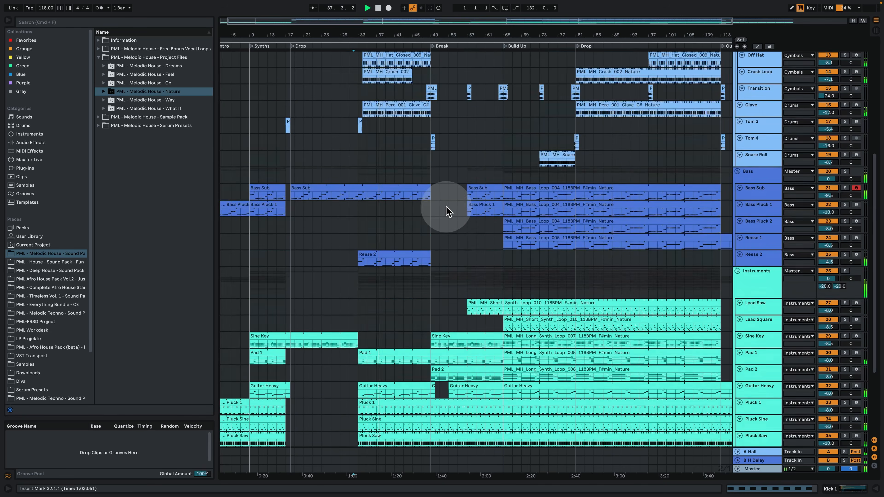
{"action": "scroll", "coordinate": [445, 211], "scroll_direction": "up", "scroll_amount": 3}
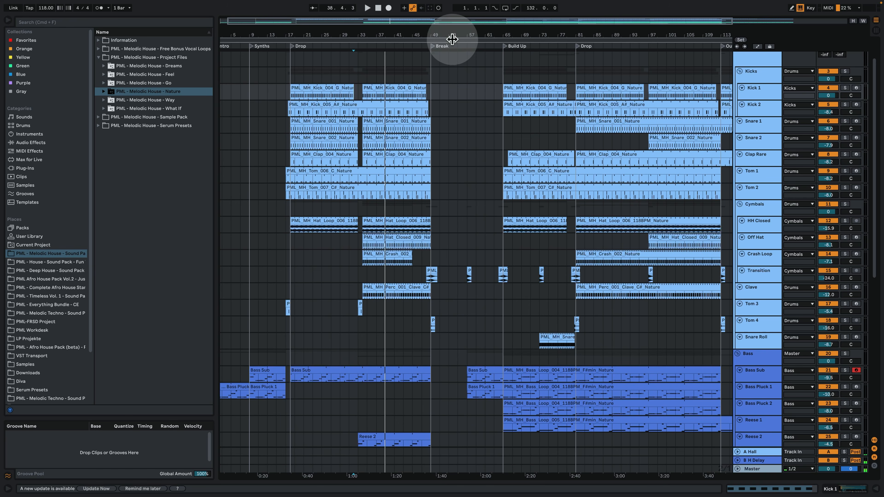
{"action": "left_click", "coordinate": [433, 46]}
{"action": "scroll", "coordinate": [497, 220], "scroll_direction": "down", "scroll_amount": 5}
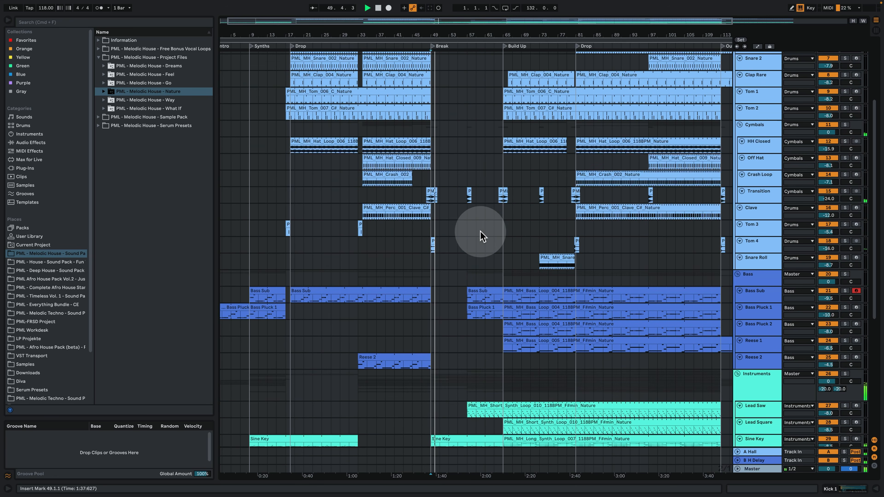
{"action": "scroll", "coordinate": [475, 251], "scroll_direction": "down", "scroll_amount": 3}
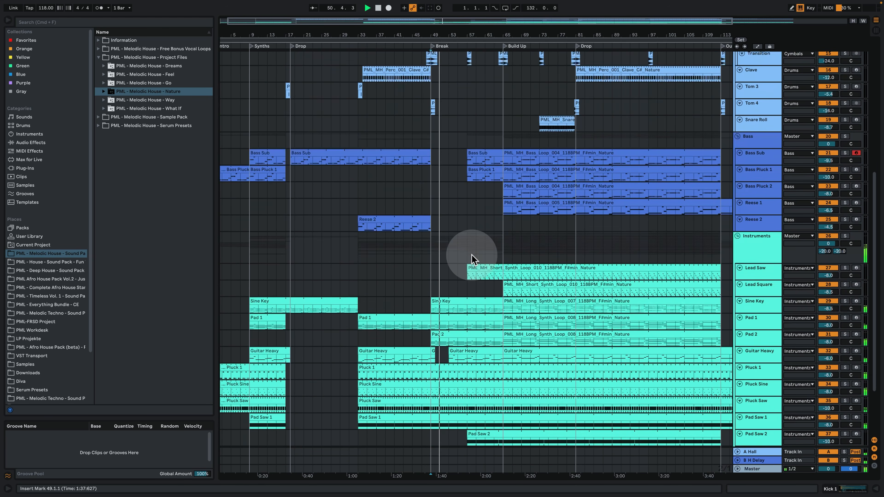
{"action": "double_click", "coordinate": [462, 298]}
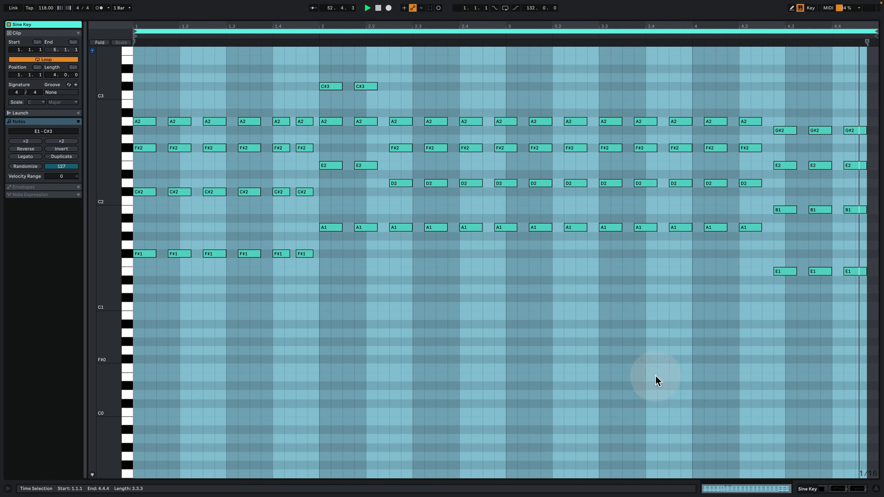
{"action": "left_click", "coordinate": [827, 489]}
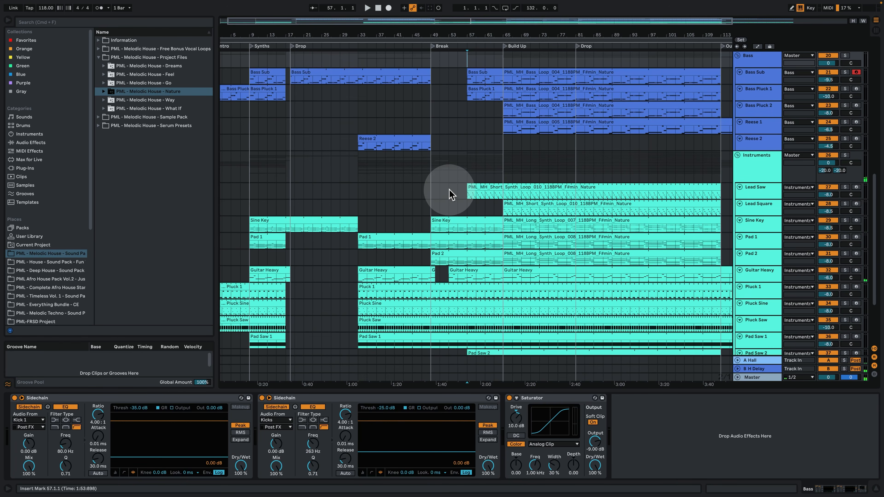
Play the Break's second half from bar 57 and examine the bass and instrument tracks that enter there
{"action": "scroll", "coordinate": [452, 195], "scroll_direction": "down", "scroll_amount": 3}
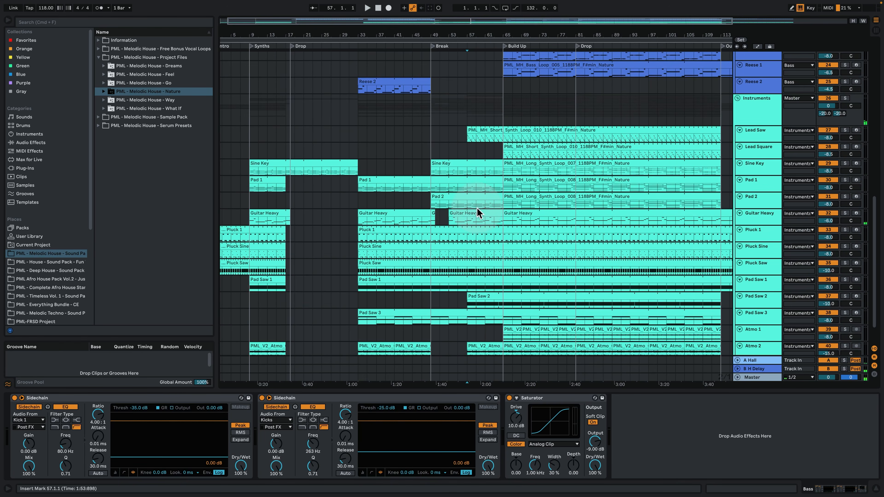
{"action": "scroll", "coordinate": [466, 174], "scroll_direction": "down", "scroll_amount": 2}
{"action": "scroll", "coordinate": [470, 146], "scroll_direction": "up", "scroll_amount": 6}
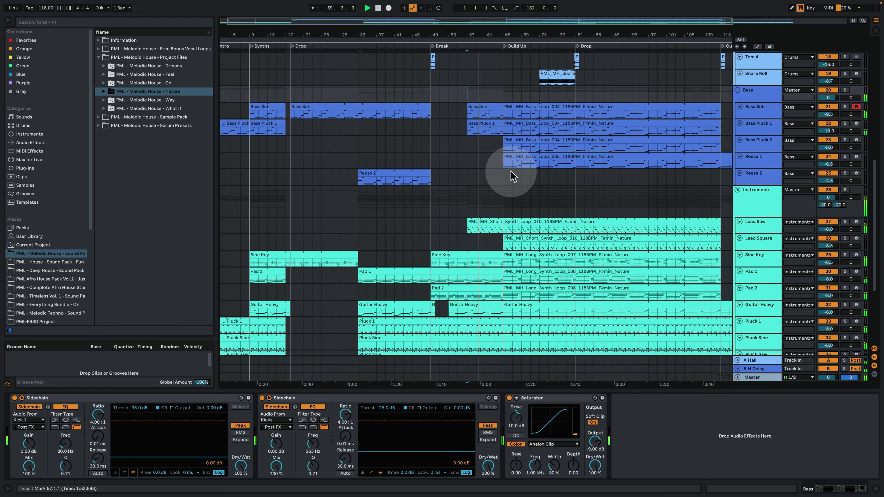
{"action": "scroll", "coordinate": [511, 176], "scroll_direction": "down", "scroll_amount": 3}
{"action": "scroll", "coordinate": [519, 177], "scroll_direction": "down", "scroll_amount": 3}
{"action": "scroll", "coordinate": [517, 174], "scroll_direction": "down", "scroll_amount": 1}
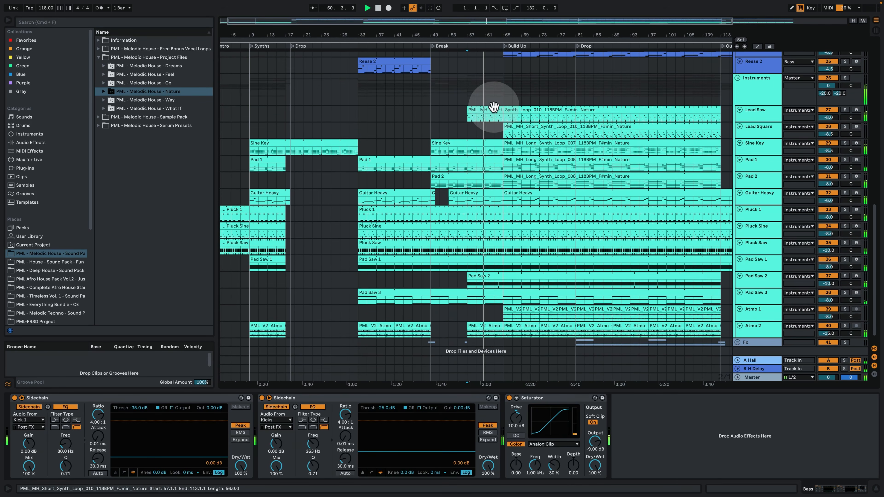
Inspect the notes of the Lead Saw clip that enters in the second half of the Break
{"action": "double_click", "coordinate": [492, 108]}
{"action": "left_click", "coordinate": [529, 249]}
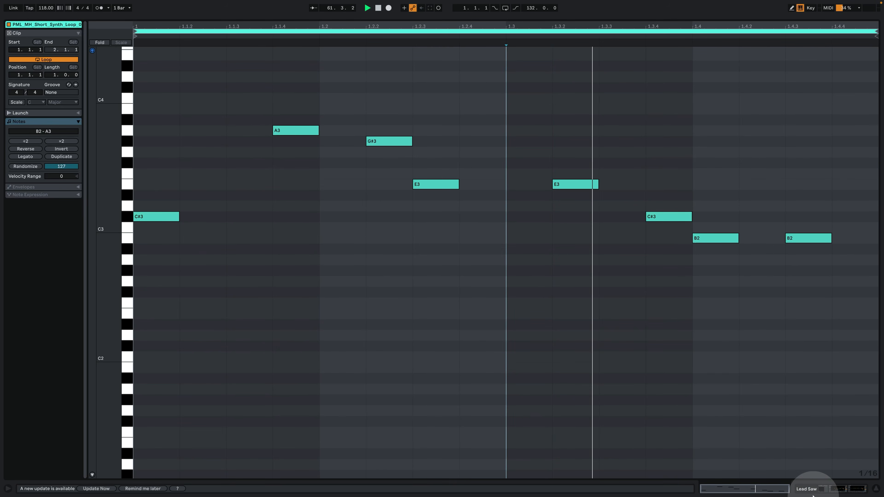
{"action": "left_click", "coordinate": [817, 489]}
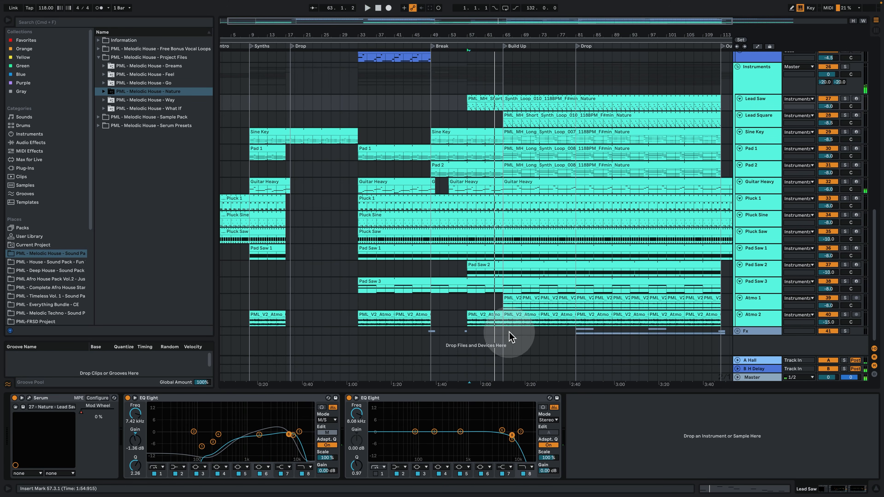
Play the Build Up from bar 65 and examine the bass and drum tracks that enter there
{"action": "left_click_drag", "start_coordinate": [503, 331], "coordinate": [576, 331]}
{"action": "left_click", "coordinate": [511, 46]}
{"action": "left_click", "coordinate": [505, 47]}
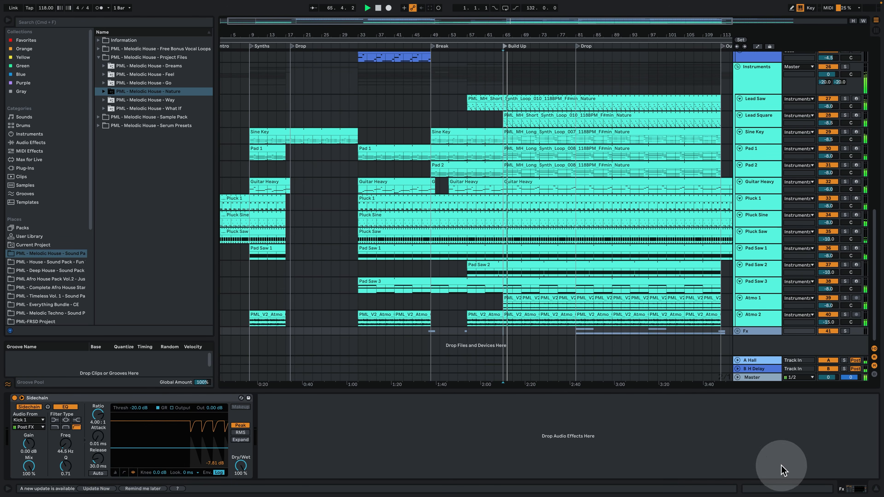
{"action": "left_click", "coordinate": [878, 492]}
{"action": "scroll", "coordinate": [602, 284], "scroll_direction": "up", "scroll_amount": 10}
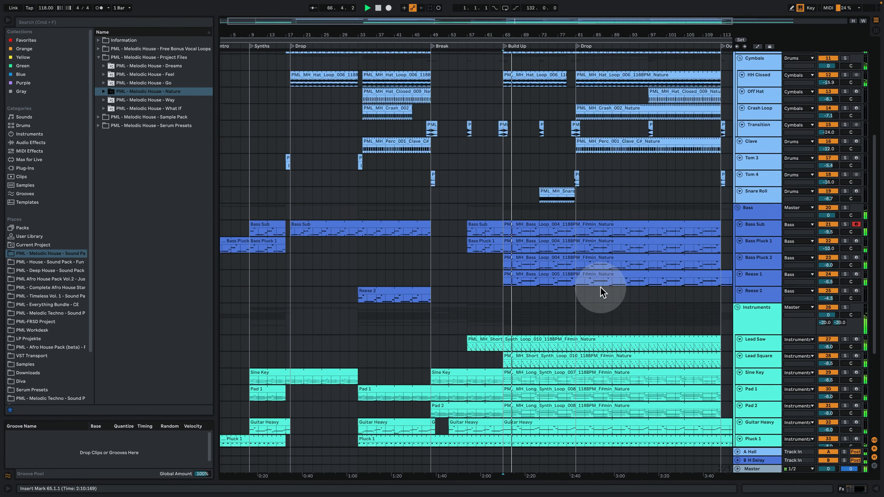
{"action": "scroll", "coordinate": [676, 270], "scroll_direction": "up", "scroll_amount": 3}
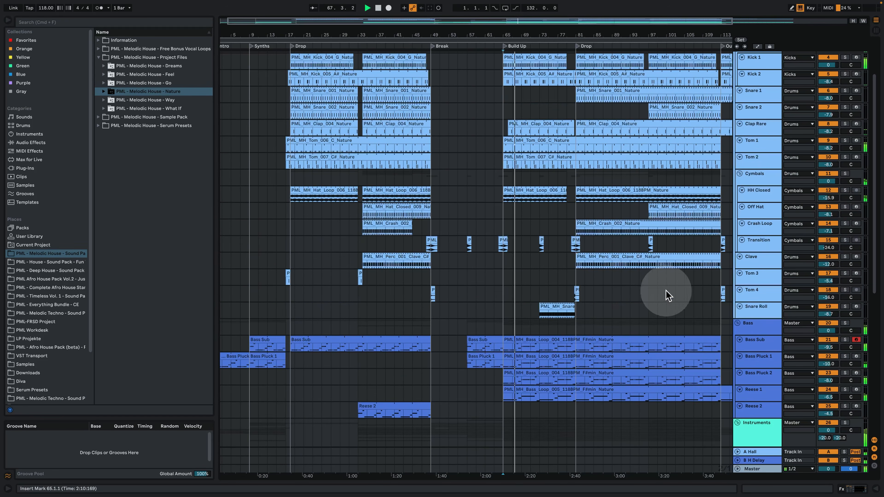
Collapse the Bass group and examine the drum and instrument tracks as the Build Up plays
{"action": "left_click", "coordinate": [738, 323]}
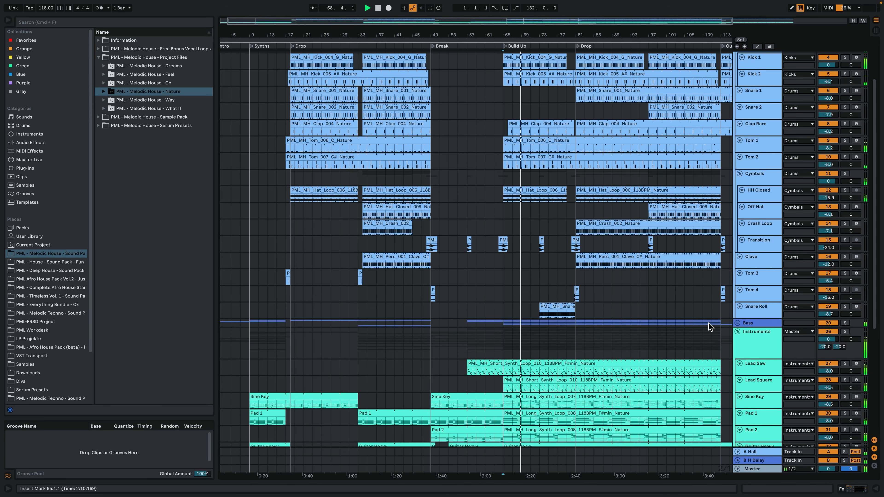
{"action": "scroll", "coordinate": [703, 324], "scroll_direction": "up", "scroll_amount": 2}
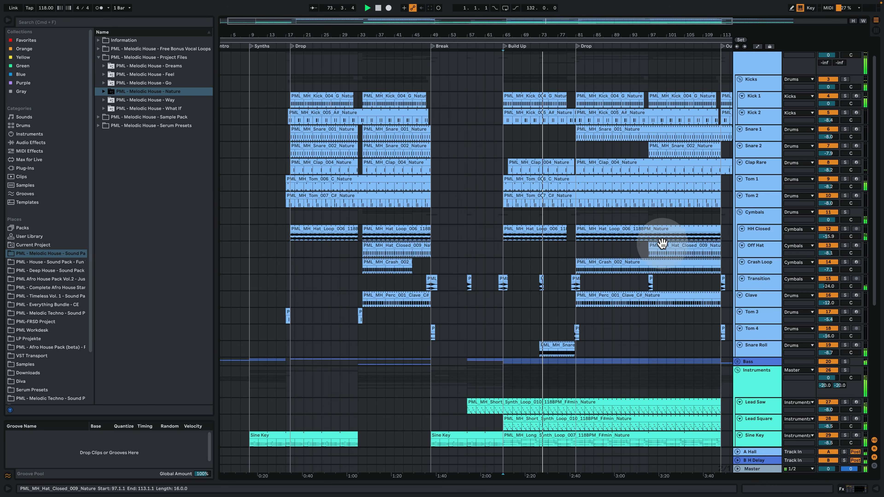
{"action": "scroll", "coordinate": [662, 244], "scroll_direction": "down", "scroll_amount": 5}
{"action": "key", "text": "space"}
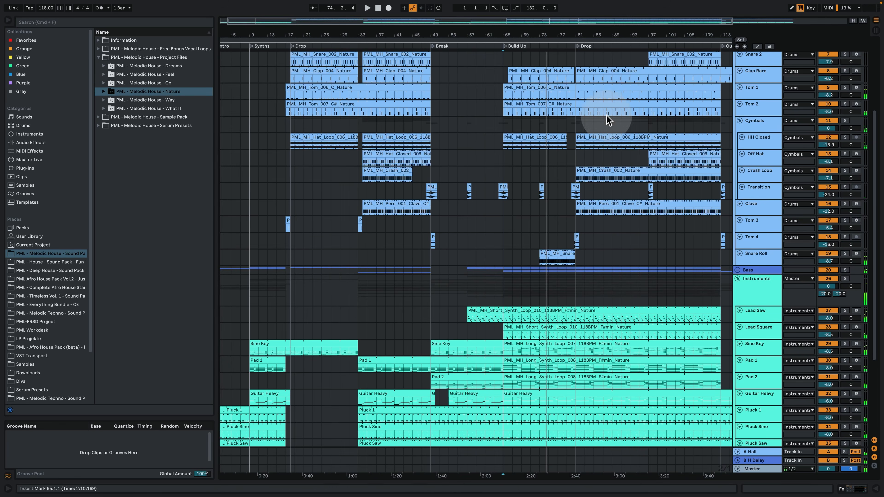
Play the transition into the second Drop from bar 79, where the HH Closed track has a gap
{"action": "left_click", "coordinate": [571, 139]}
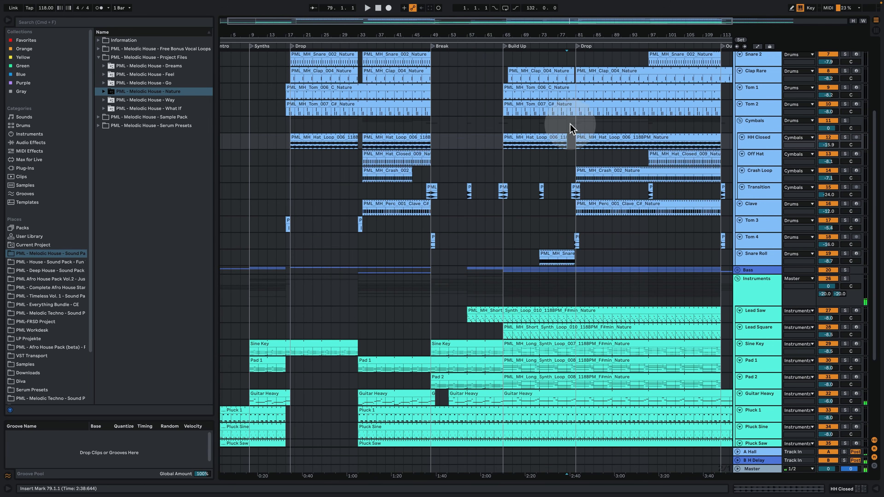
{"action": "scroll", "coordinate": [593, 222], "scroll_direction": "down", "scroll_amount": 6}
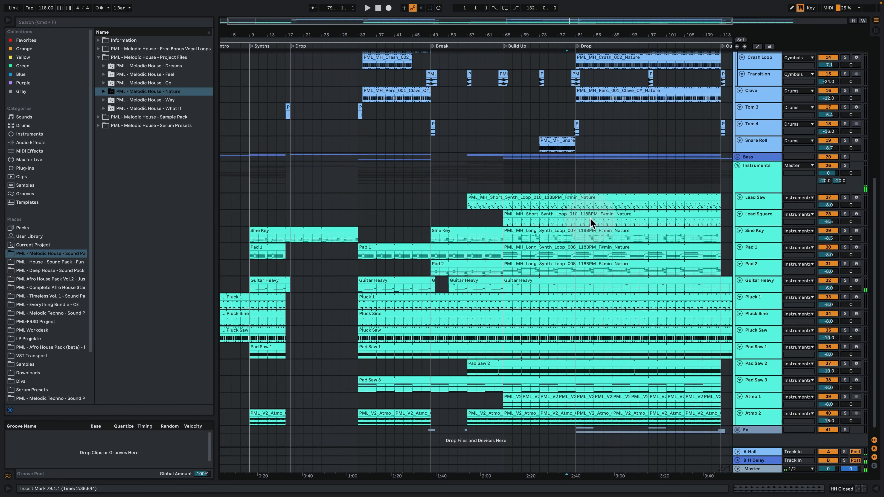
{"action": "key", "text": "space"}
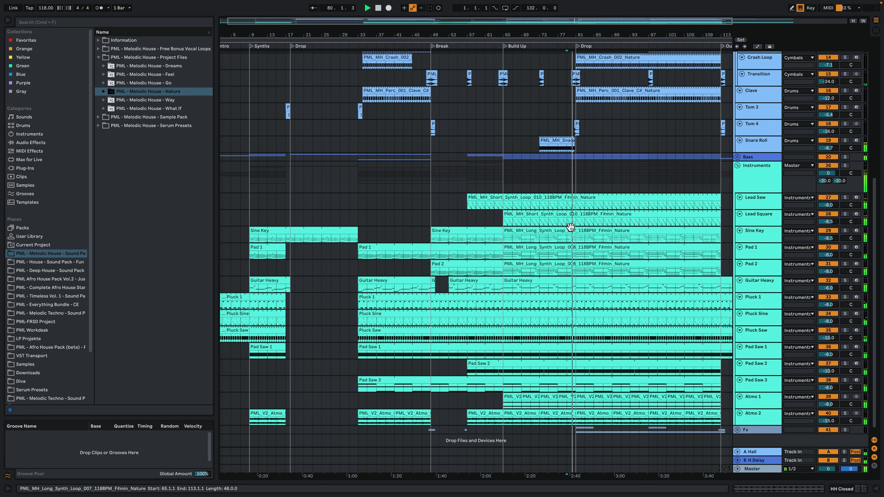
Inspect the notes of the Snare Roll clip at the end of the Build Up
{"action": "double_click", "coordinate": [566, 143]}
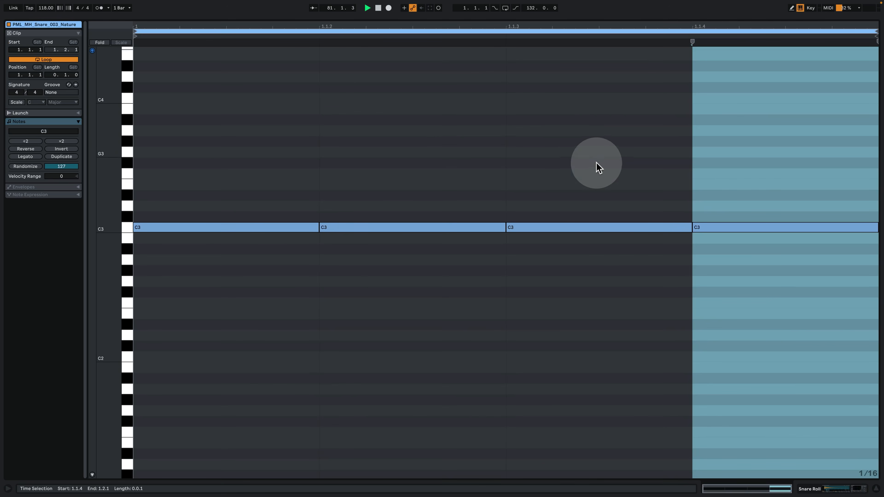
{"action": "left_click", "coordinate": [644, 283]}
{"action": "left_click", "coordinate": [826, 491]}
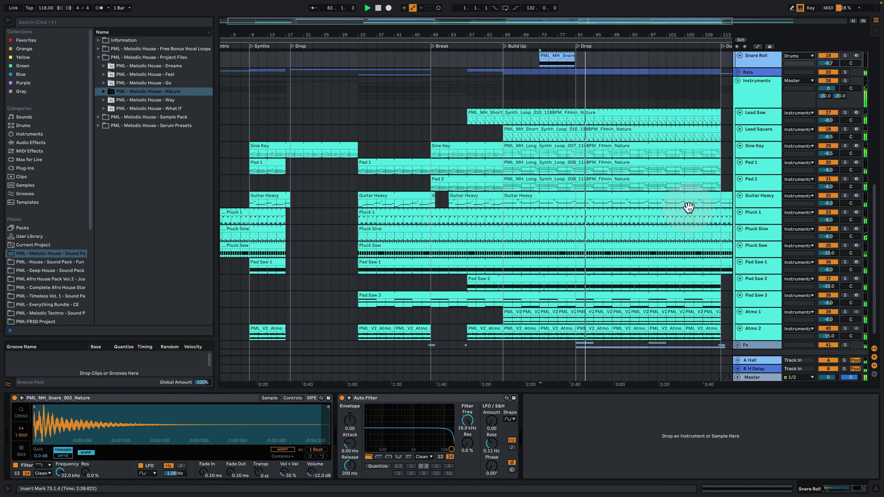
{"action": "left_click", "coordinate": [708, 340]}
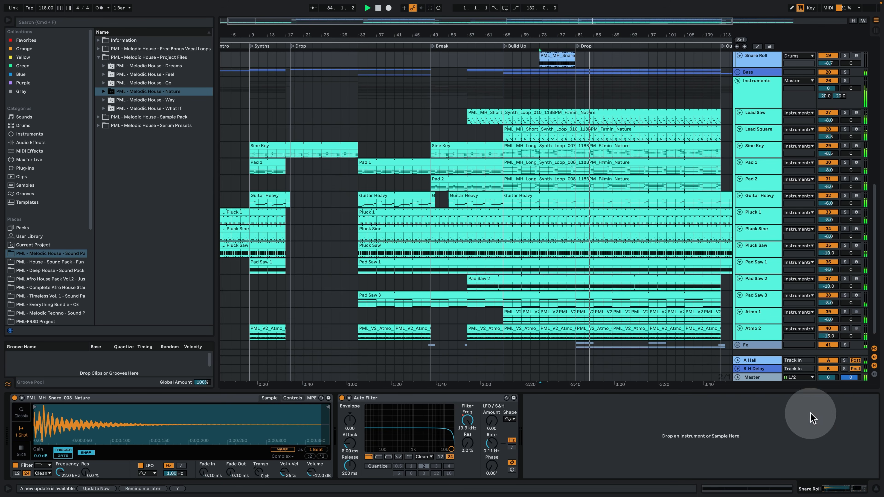
{"action": "left_click", "coordinate": [876, 489]}
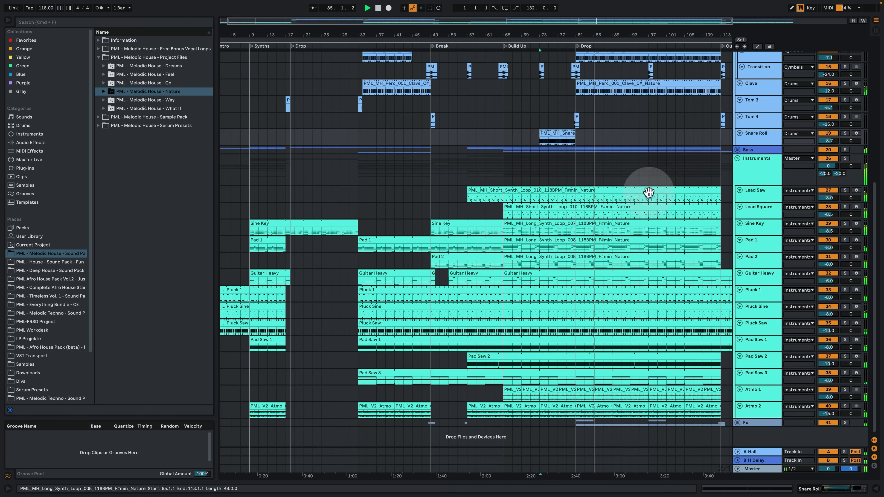
Show the arrangement through the Outro, with the Drums group collapsed and the Instruments group expanded
{"action": "left_click_drag", "start_coordinate": [529, 35], "coordinate": [529, 24]}
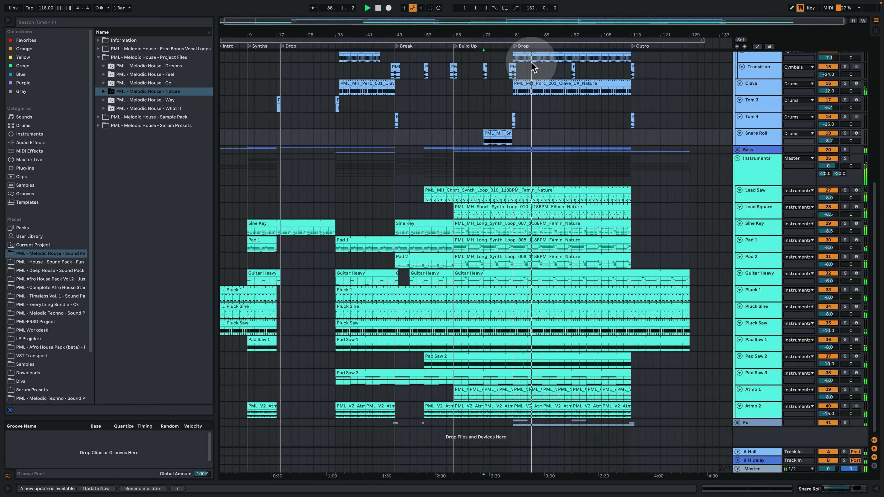
{"action": "left_click", "coordinate": [738, 159]}
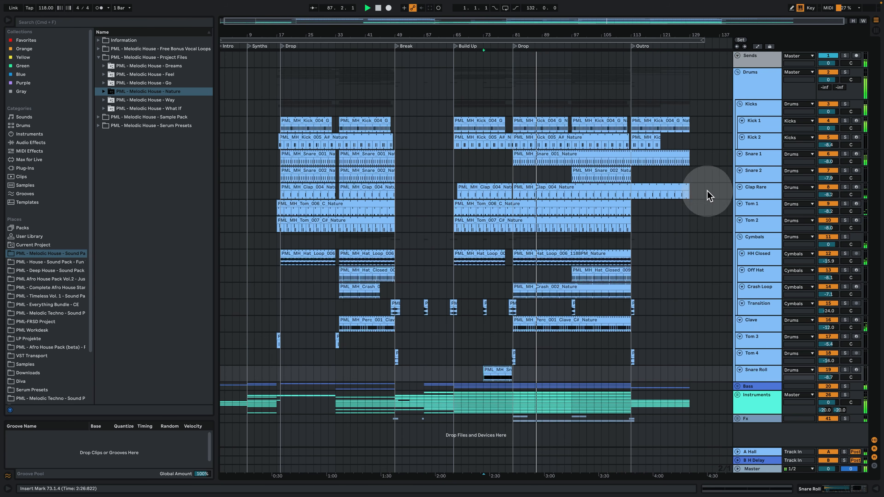
{"action": "left_click", "coordinate": [738, 72]}
{"action": "left_click", "coordinate": [737, 105]}
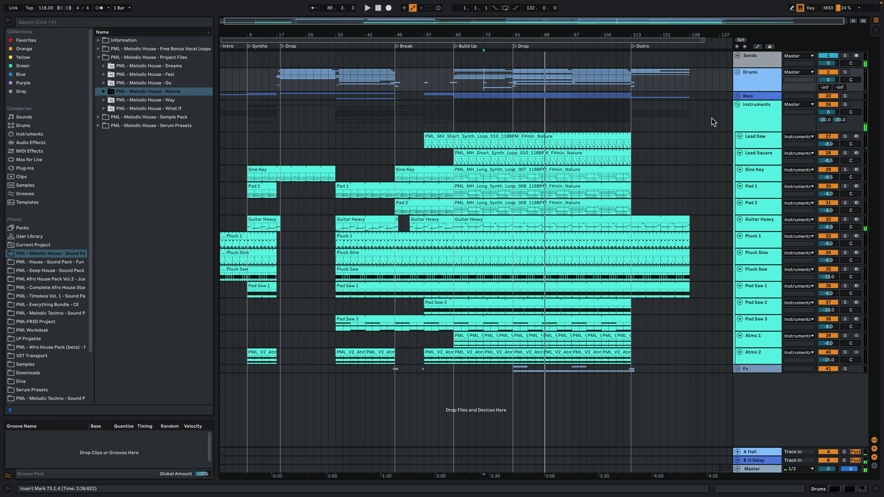
Inspect the effect chains of the H Delay and Hall return tracks and the Master track
{"action": "left_click", "coordinate": [758, 461]}
{"action": "double_click", "coordinate": [763, 462]}
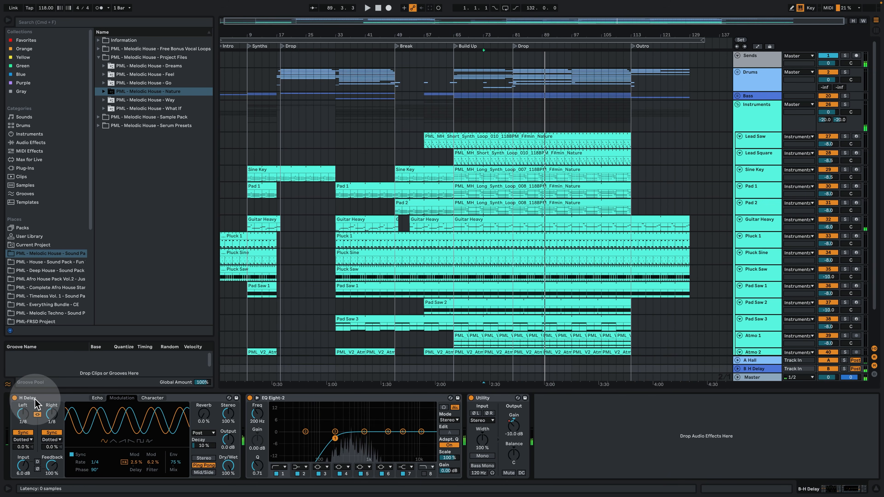
{"action": "left_click", "coordinate": [760, 360]}
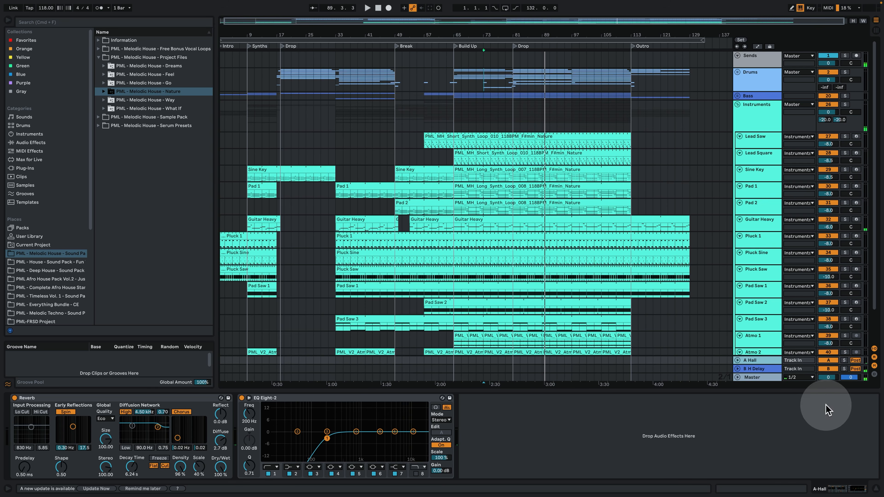
{"action": "left_click", "coordinate": [761, 378]}
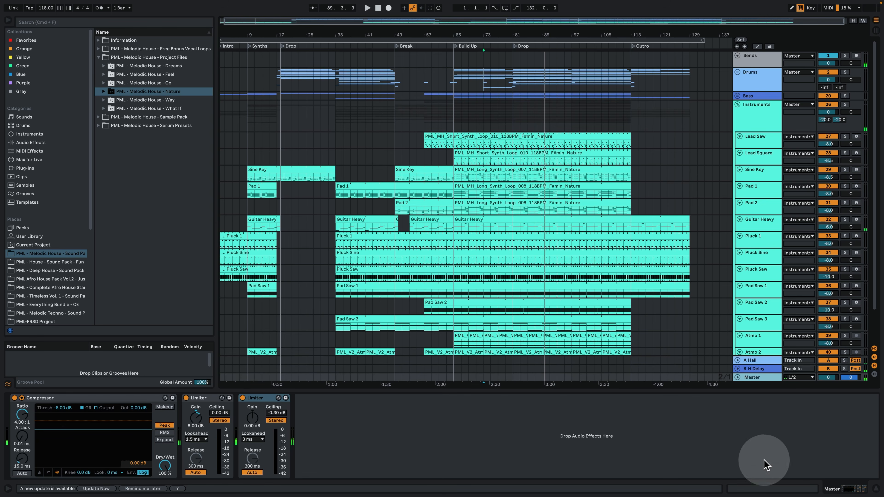
{"action": "left_click", "coordinate": [878, 489]}
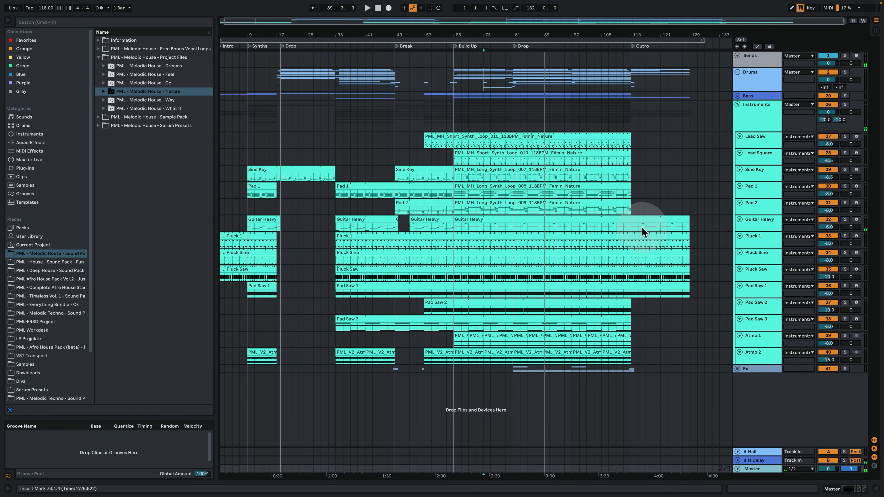
Play the second Drop's latter half from bar 97 and expand the Bass group
{"action": "left_click", "coordinate": [576, 109]}
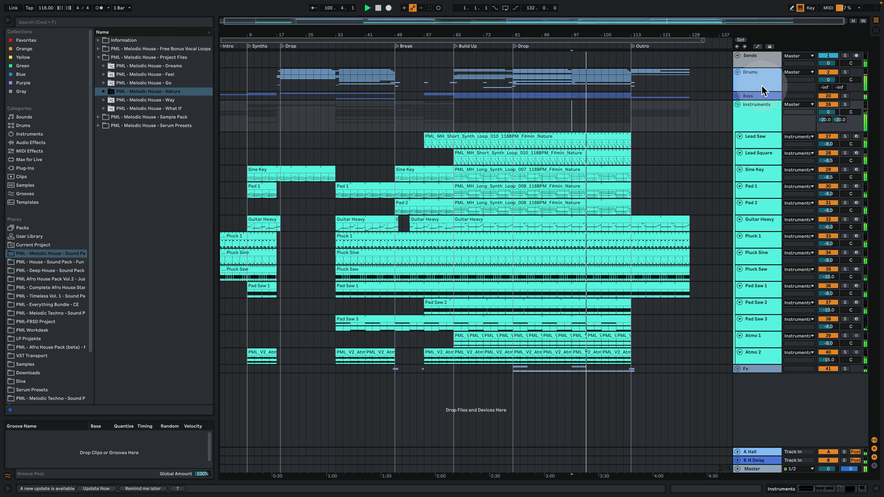
{"action": "left_click", "coordinate": [738, 96]}
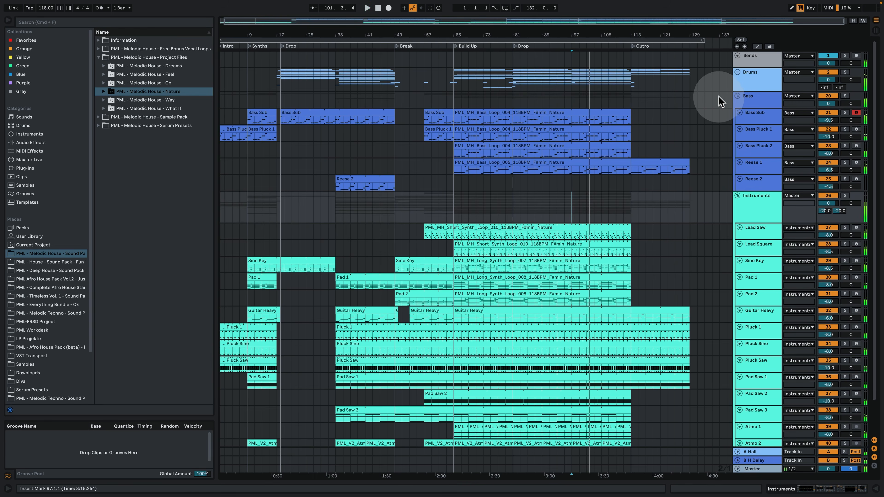
Place the insert marker at bar 111 and show the automation lanes, with the Drums group expanded
{"action": "left_click", "coordinate": [623, 124]}
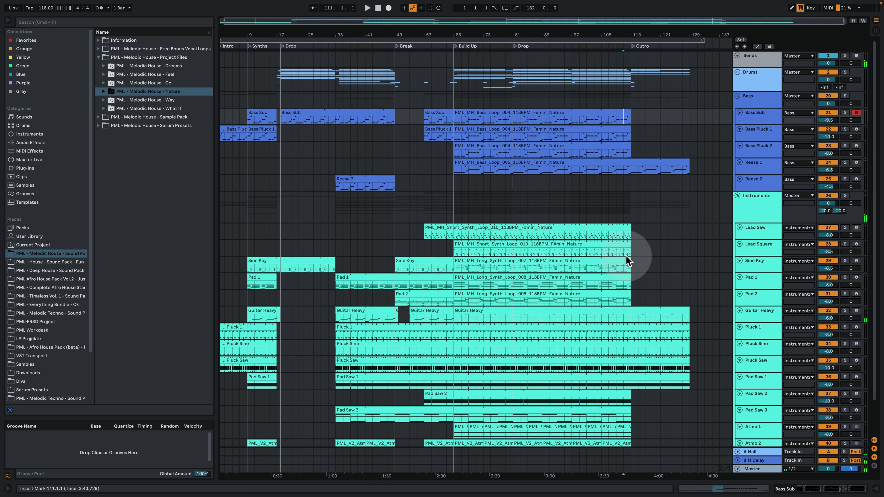
{"action": "left_click", "coordinate": [758, 46]}
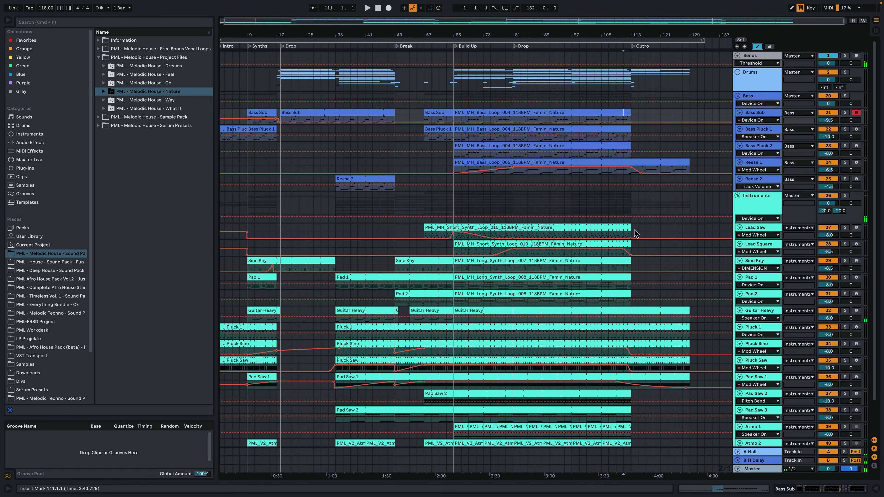
{"action": "left_click", "coordinate": [738, 74]}
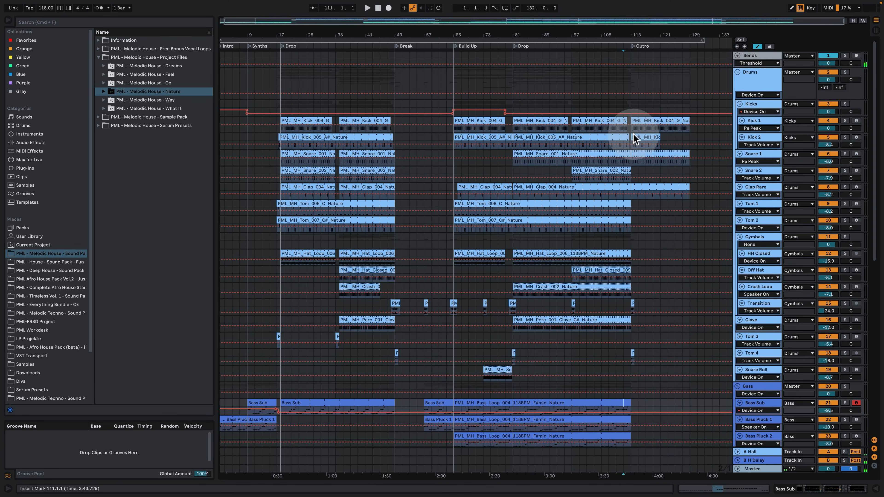
Play the Outro from bar 113 and select its Kick 1 part, from bar 113 to bar 129
{"action": "left_click", "coordinate": [646, 138]}
{"action": "key", "text": "space"}
{"action": "scroll", "coordinate": [666, 271], "scroll_direction": "down", "scroll_amount": 5}
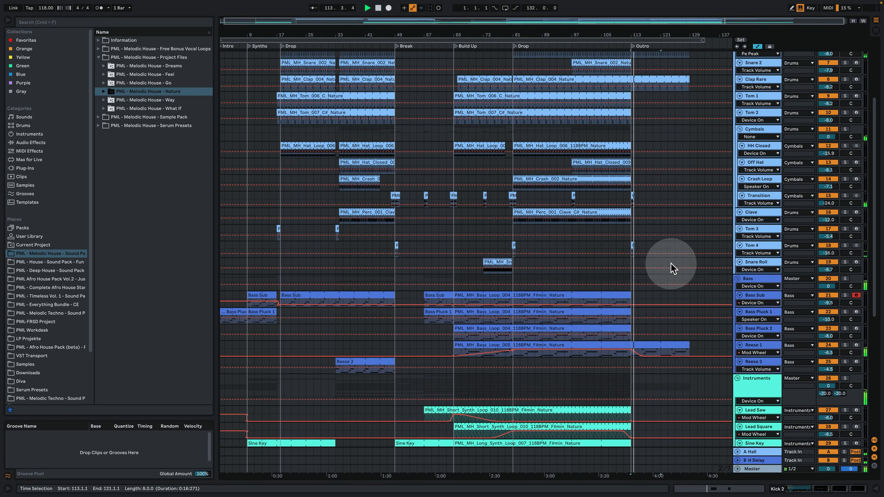
{"action": "scroll", "coordinate": [673, 268], "scroll_direction": "up", "scroll_amount": 5}
{"action": "key", "text": "space"}
{"action": "left_click_drag", "start_coordinate": [691, 125], "coordinate": [640, 132]}
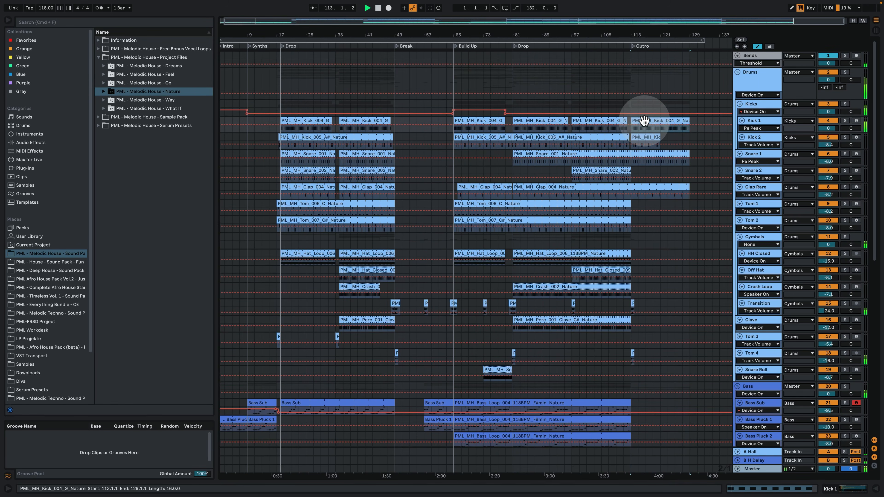
Inspect the devices of the Kick 1 track and the Drums and Kicks groups during the Outro
{"action": "double_click", "coordinate": [758, 119]}
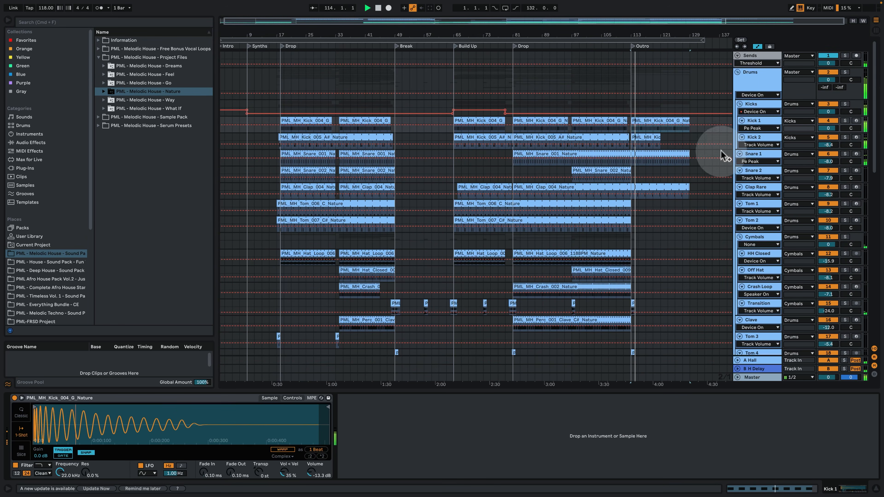
{"action": "left_click", "coordinate": [763, 92]}
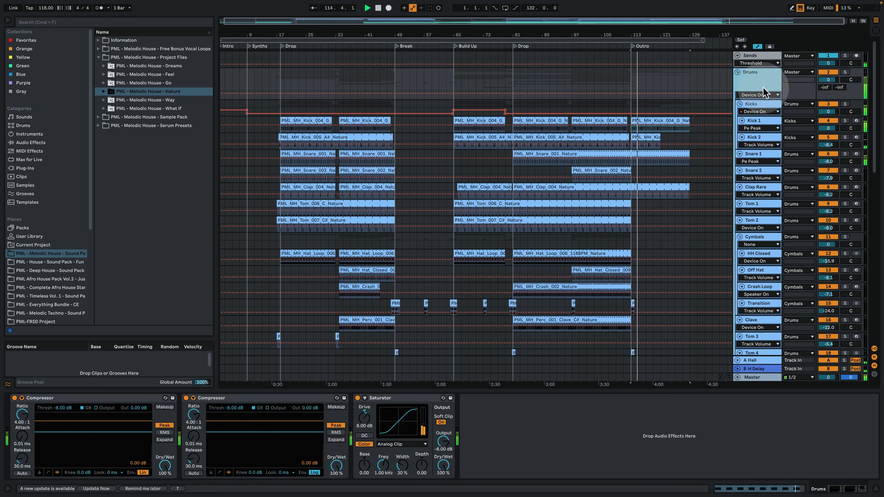
{"action": "left_click", "coordinate": [761, 101]}
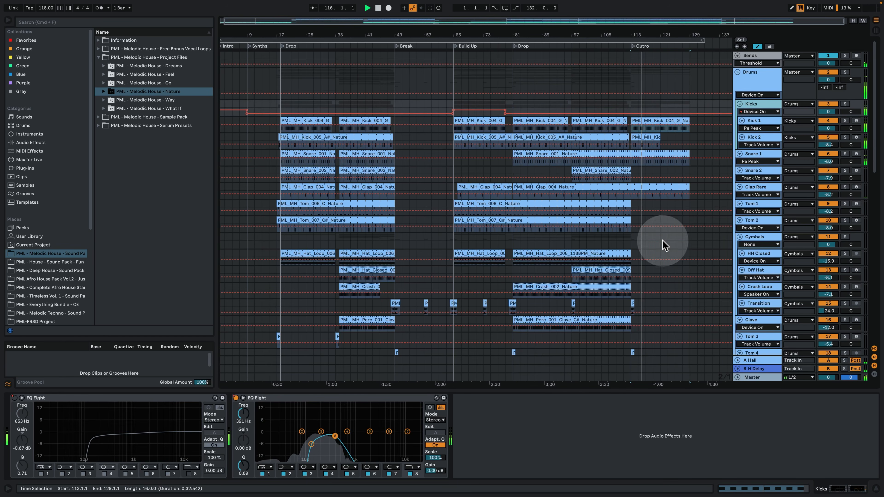
{"action": "left_click", "coordinate": [876, 489]}
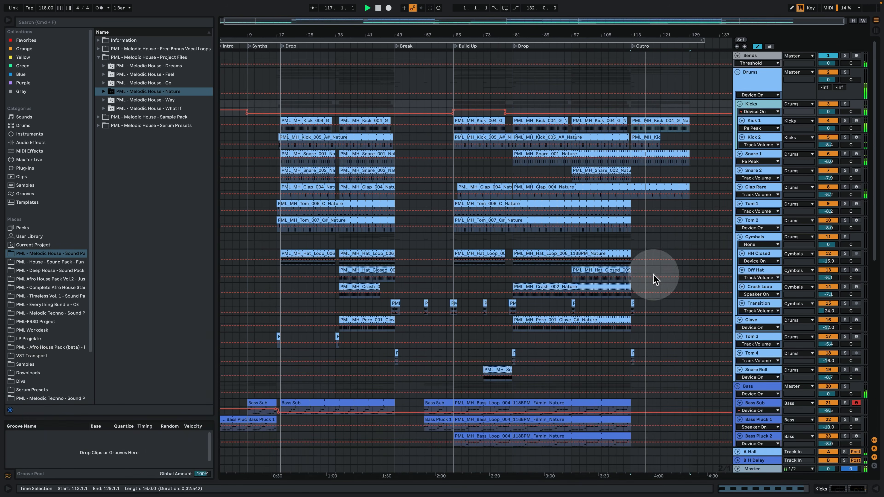
Examine the bass and instrument tracks and their automation as the Outro plays, and stop playback
{"action": "scroll", "coordinate": [653, 278], "scroll_direction": "down", "scroll_amount": 5}
{"action": "scroll", "coordinate": [659, 274], "scroll_direction": "down", "scroll_amount": 15}
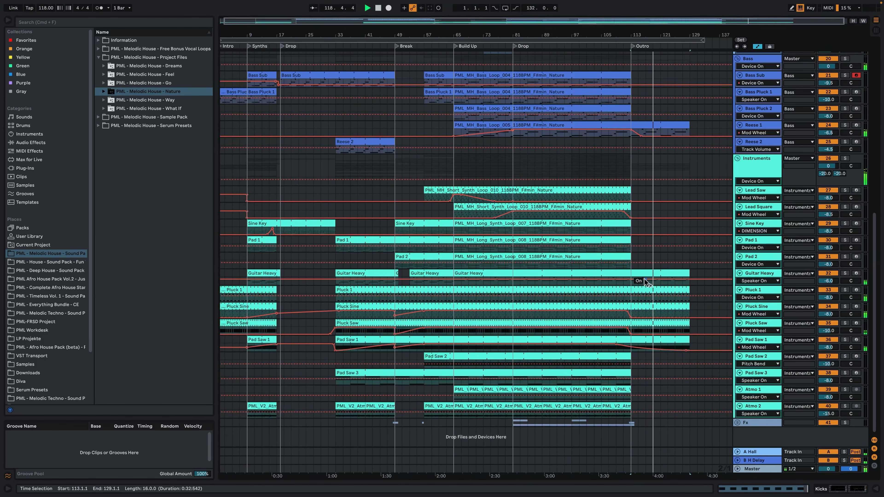
{"action": "left_click", "coordinate": [676, 288]}
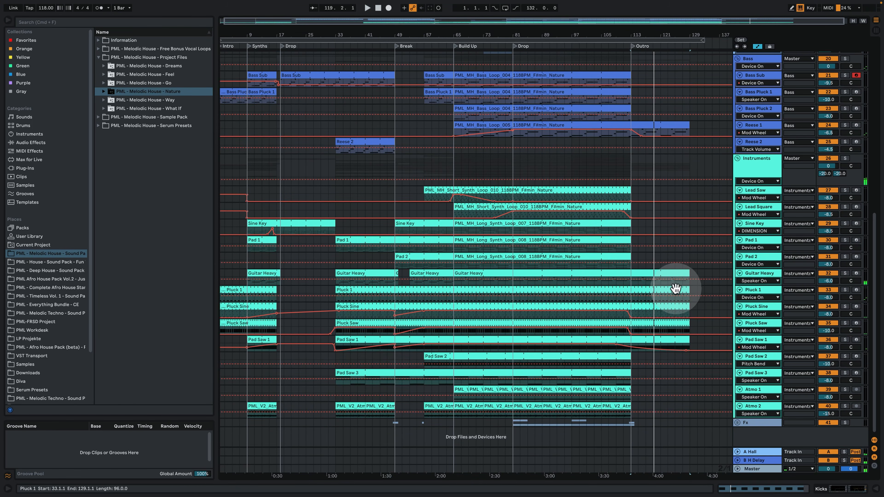
Solo the Drums group, place the insert marker at bar 81 and play the Drop's drums
{"action": "scroll", "coordinate": [682, 295], "scroll_direction": "up", "scroll_amount": 20}
{"action": "left_click", "coordinate": [738, 85]}
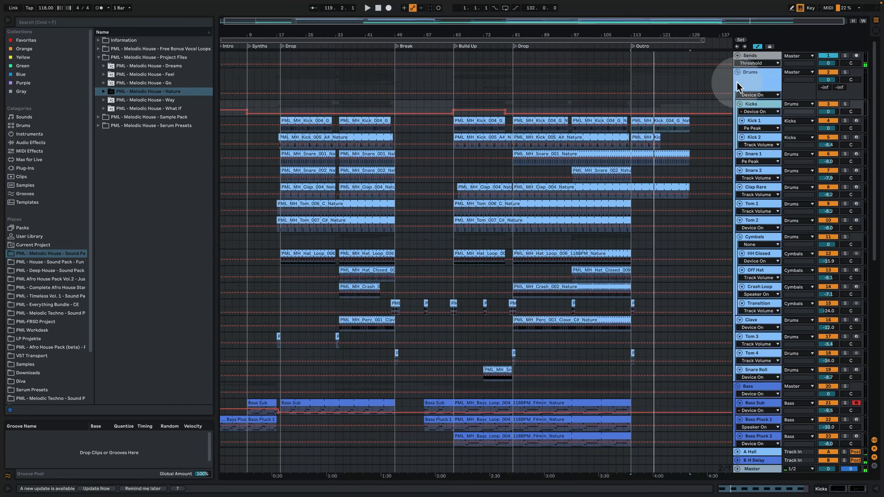
{"action": "left_click", "coordinate": [835, 72]}
{"action": "left_click", "coordinate": [846, 73]}
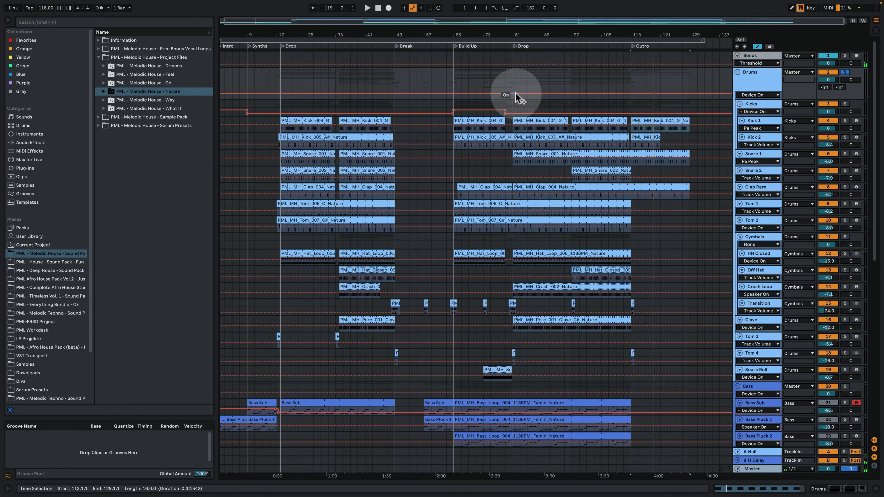
{"action": "left_click", "coordinate": [514, 80]}
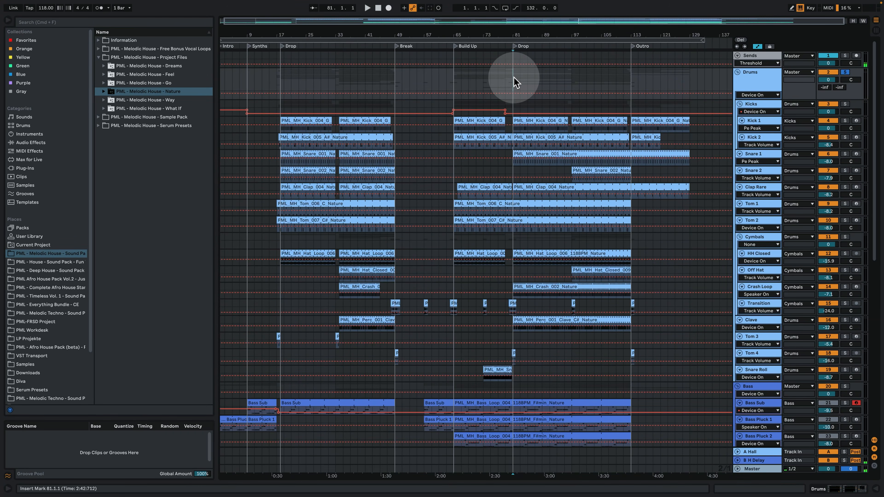
{"action": "key", "text": "space"}
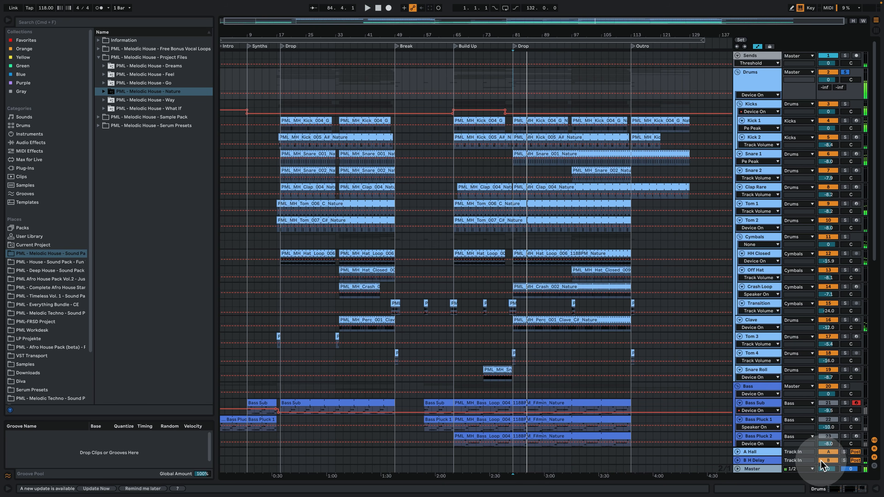
{"action": "left_click", "coordinate": [828, 460]}
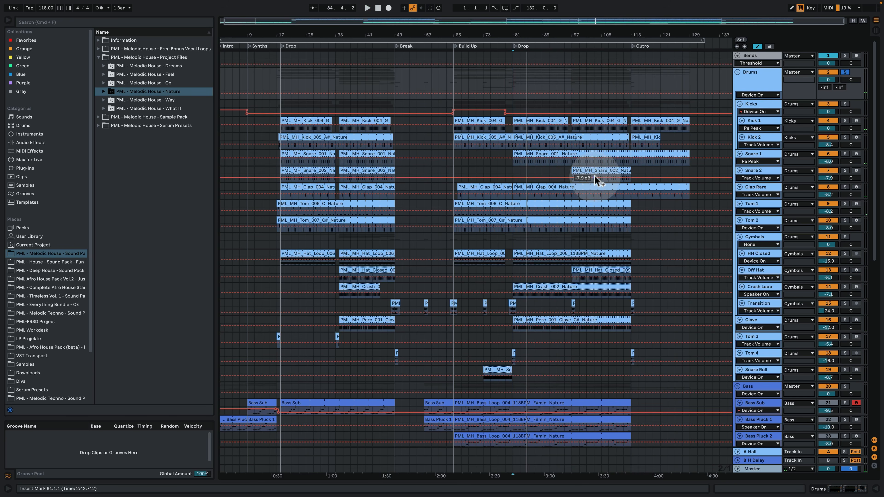
Solo the Bass group, play the Drop from bar 81 and hide the automation lanes
{"action": "scroll", "coordinate": [573, 231], "scroll_direction": "down", "scroll_amount": 7}
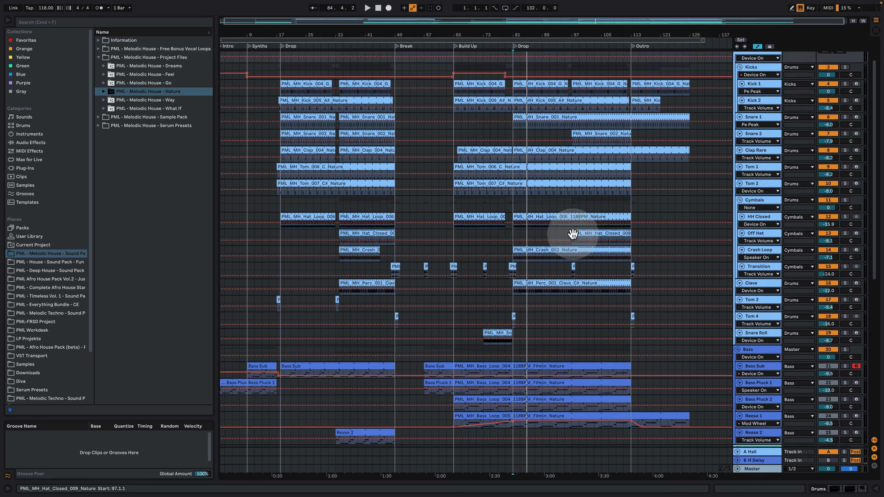
{"action": "left_click", "coordinate": [845, 266]}
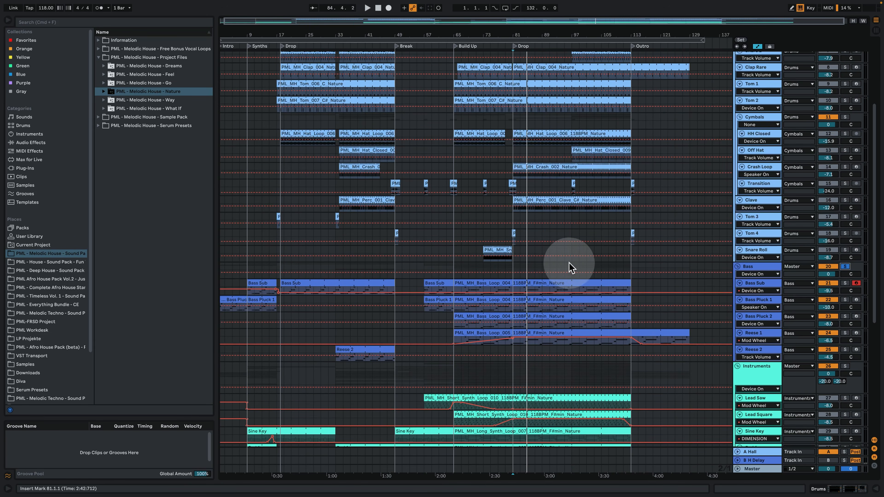
{"action": "key", "text": "space"}
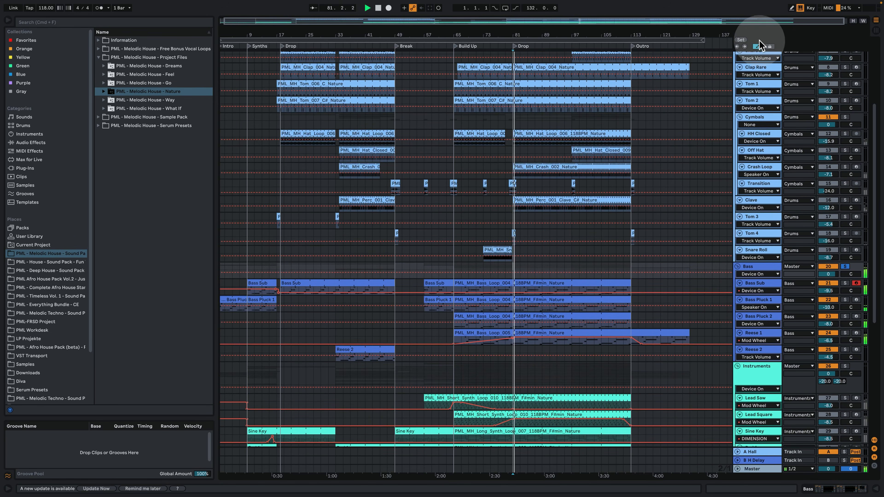
{"action": "left_click", "coordinate": [758, 47]}
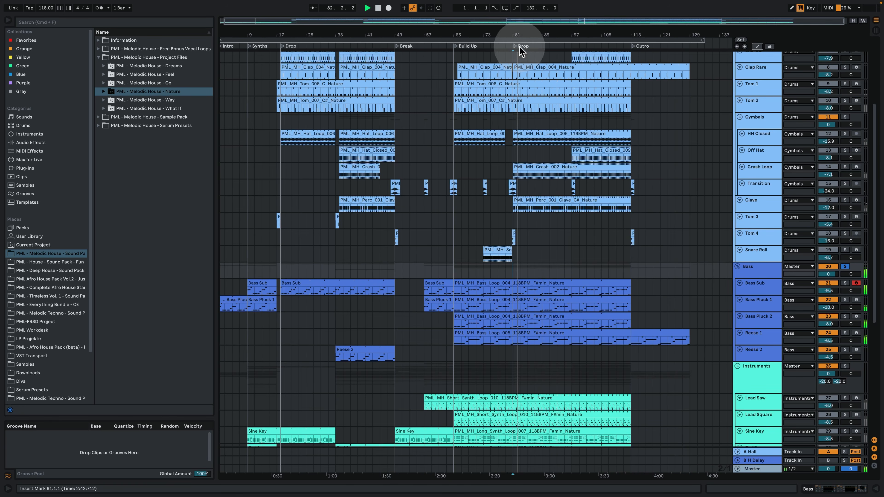
{"action": "left_click_drag", "start_coordinate": [519, 34], "coordinate": [520, 76]}
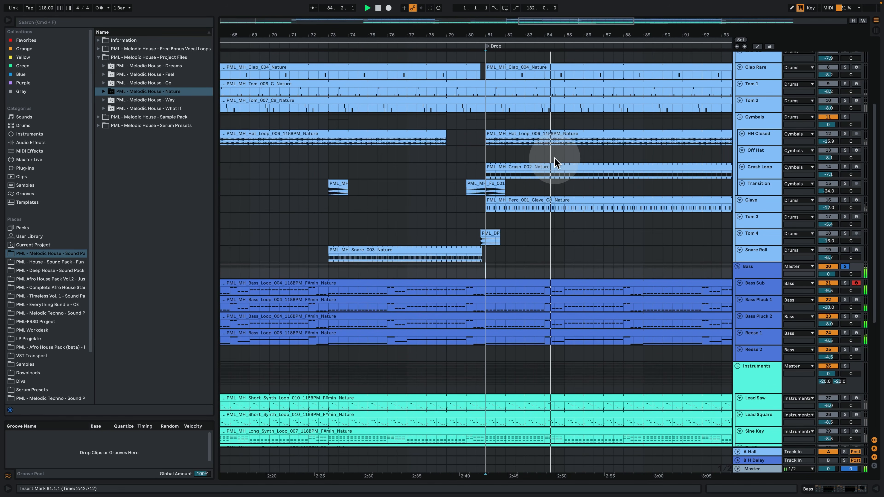
{"action": "left_click_drag", "start_coordinate": [556, 32], "coordinate": [461, 28]}
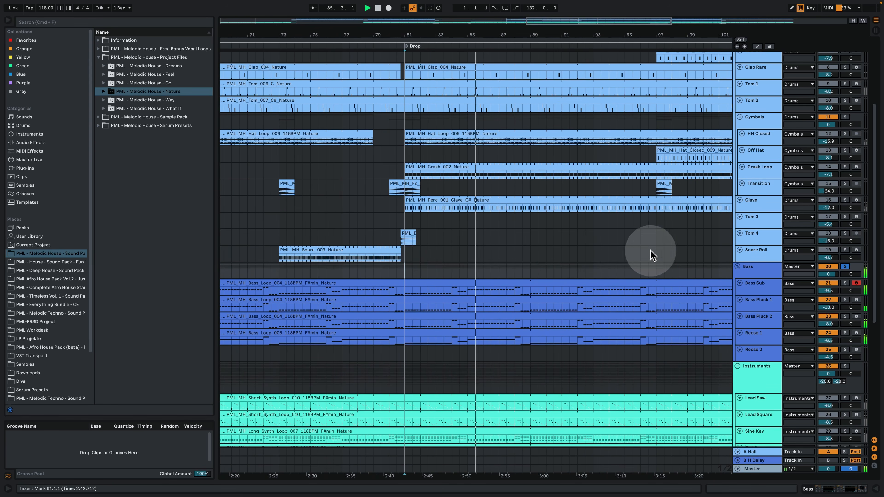
Inspect the Bass group's device chain and replay the soloed bass from bar 81
{"action": "left_click", "coordinate": [753, 275]}
{"action": "left_click", "coordinate": [14, 397]}
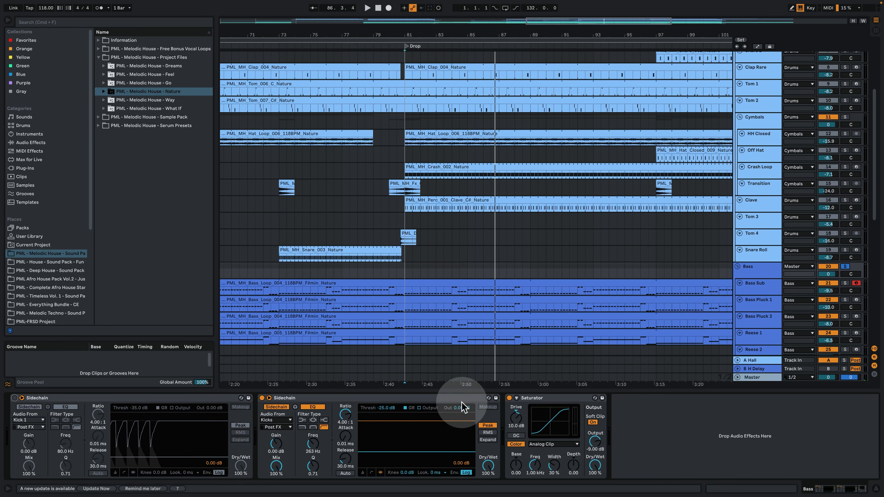
{"action": "key", "text": "space"}
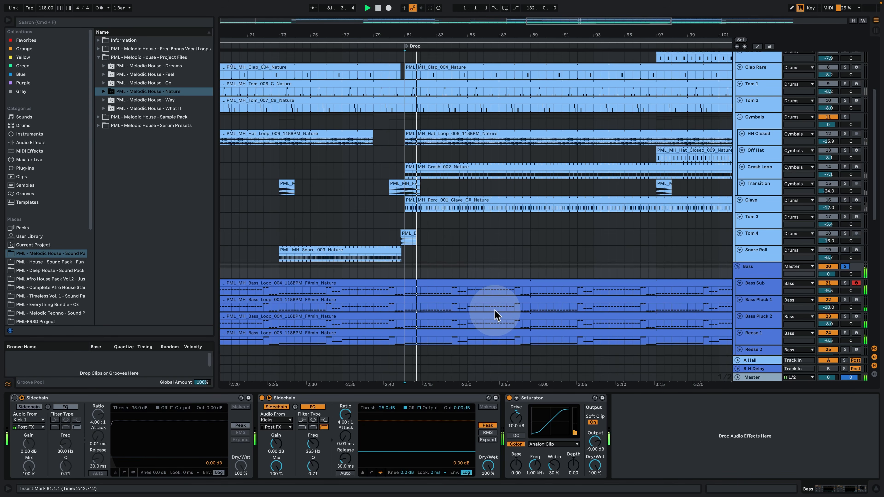
Solo the Instruments group, show its device chain and play the Drop from bar 81
{"action": "scroll", "coordinate": [508, 244], "scroll_direction": "down", "scroll_amount": 5}
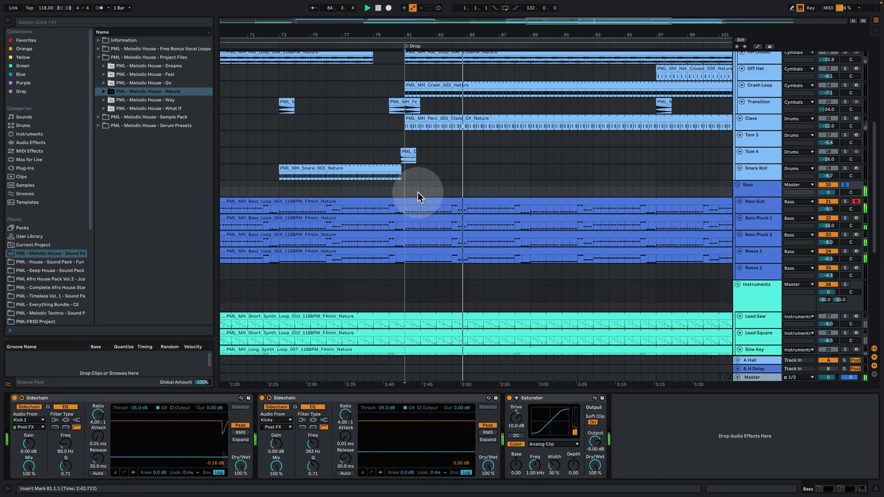
{"action": "scroll", "coordinate": [731, 223], "scroll_direction": "down", "scroll_amount": 4}
{"action": "left_click", "coordinate": [769, 227]}
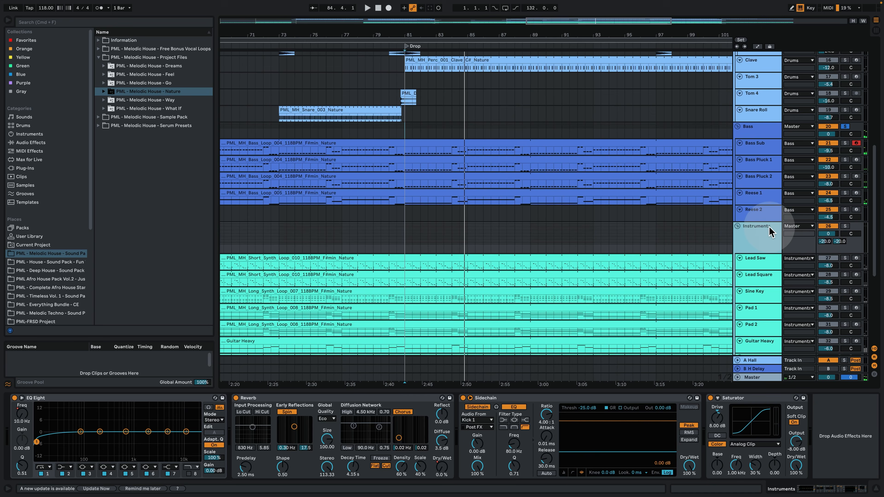
{"action": "left_click", "coordinate": [846, 226]}
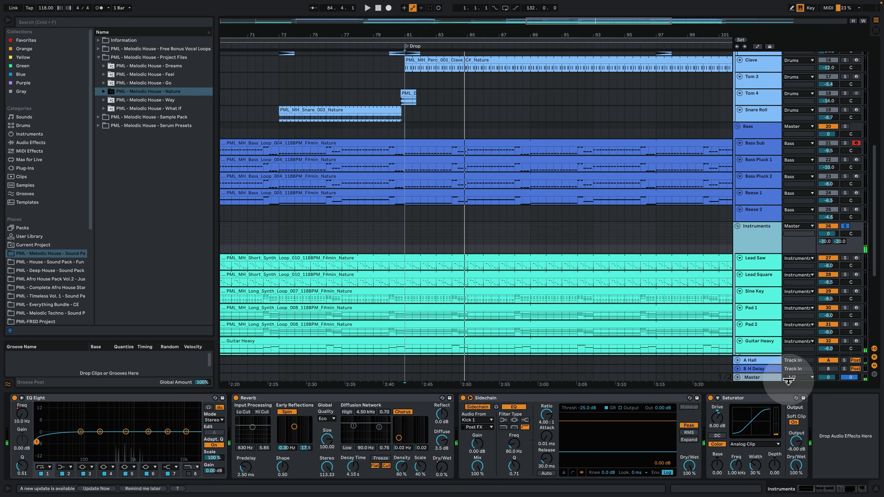
{"action": "key", "text": "space"}
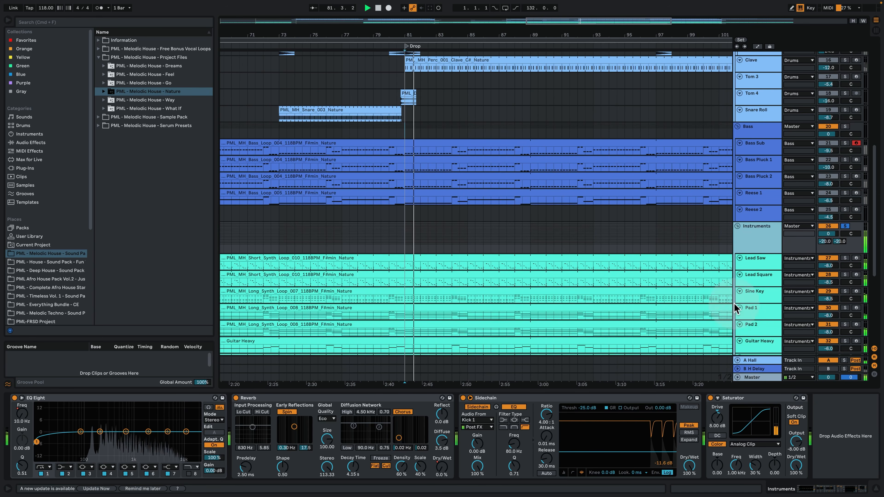
Examine the instrument tracks down to Atmo 2 while replaying the soloed Instruments group from bar 81
{"action": "scroll", "coordinate": [692, 278], "scroll_direction": "down", "scroll_amount": 10}
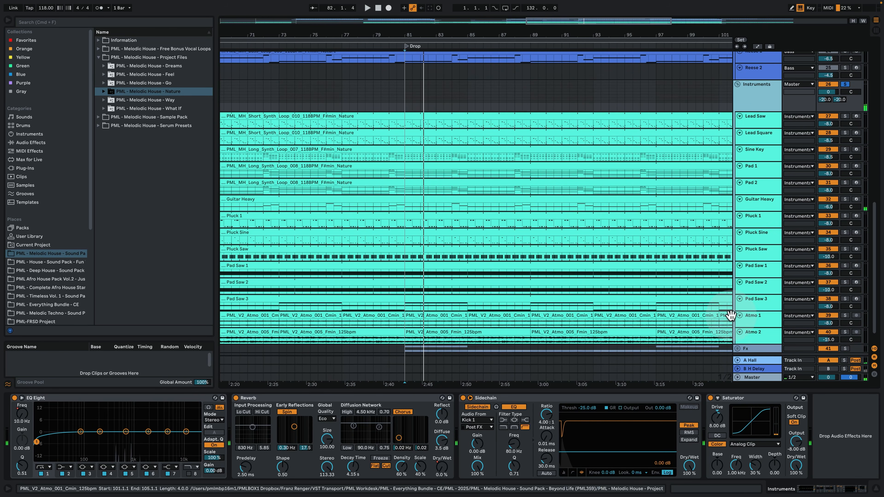
{"action": "scroll", "coordinate": [730, 310], "scroll_direction": "down", "scroll_amount": 1}
{"action": "key", "text": "space"}
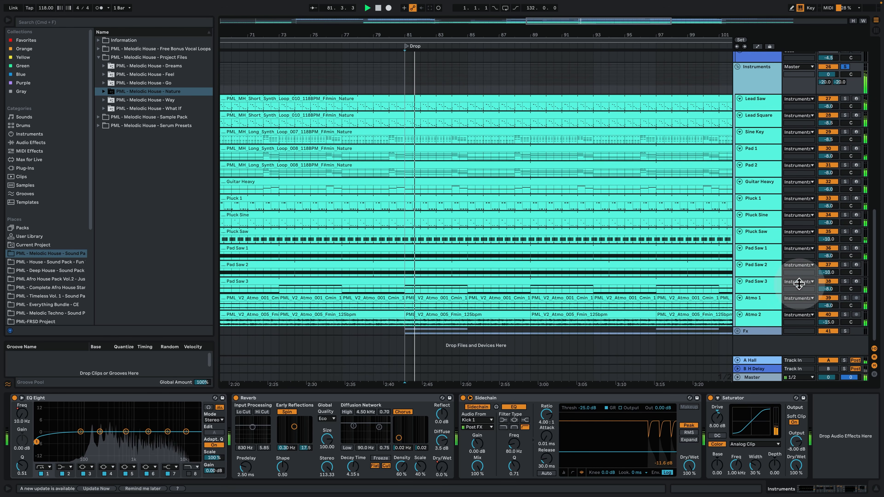
{"action": "left_click", "coordinate": [824, 369]}
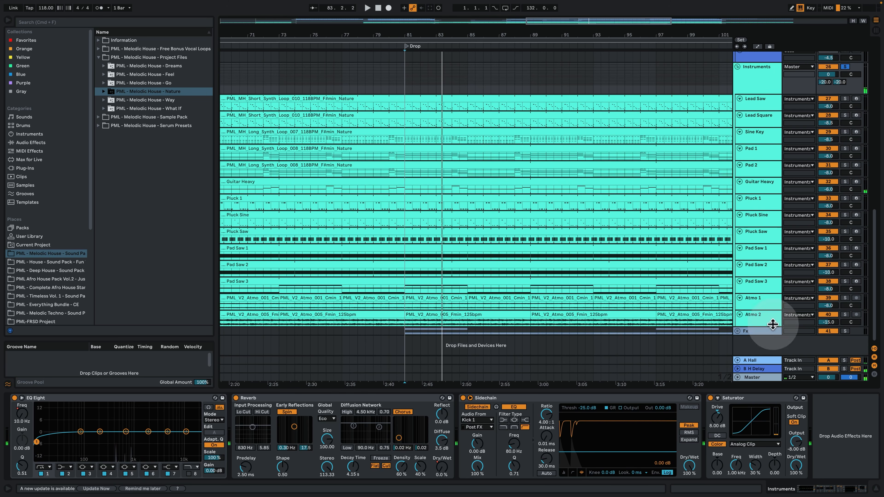
Inspect the device chains of the A Hall and B H Delay return tracks and unfold the H Delay return
{"action": "left_click", "coordinate": [754, 362]}
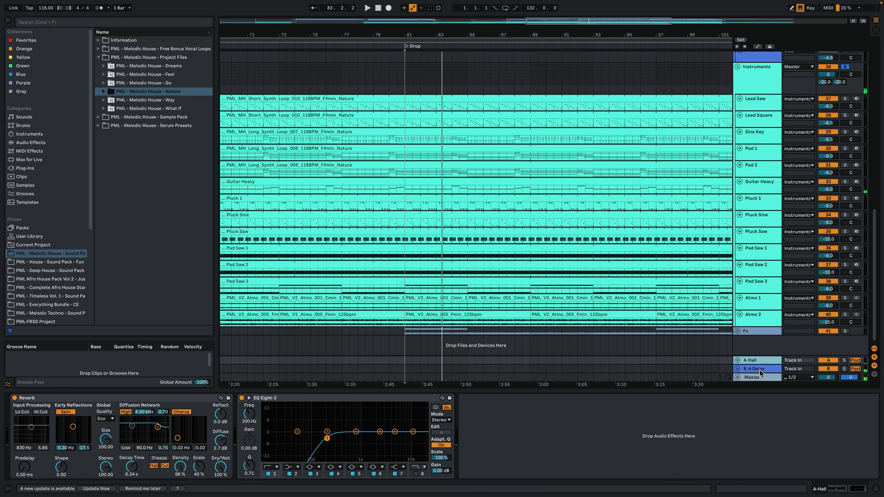
{"action": "left_click", "coordinate": [760, 370]}
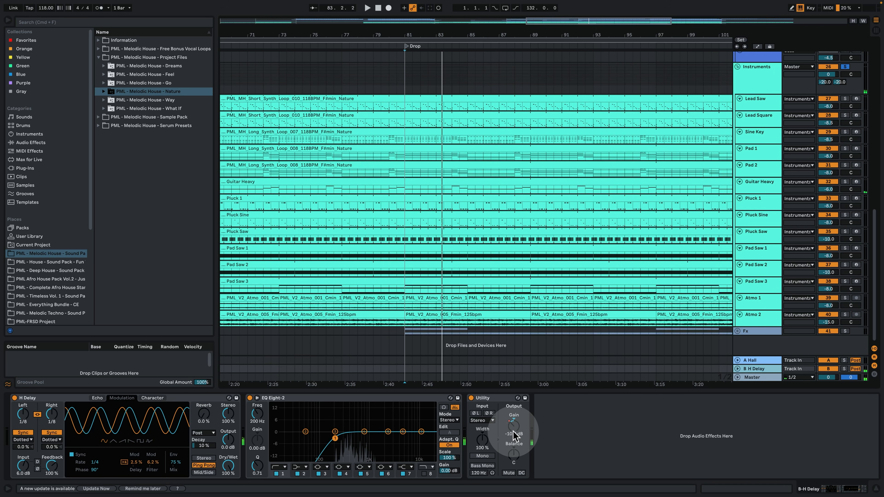
{"action": "left_click", "coordinate": [738, 369]}
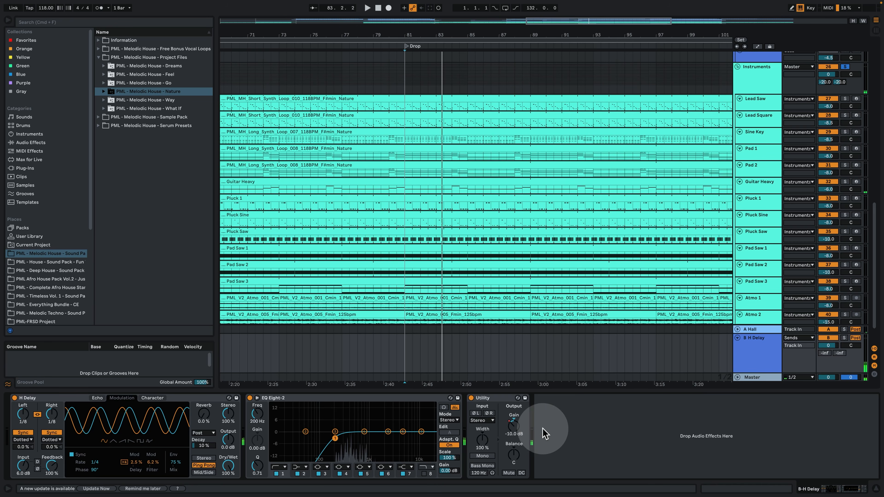
Examine the H Delay return's Utility Gain automation from Break to Outro, and hide the automation lanes and device chain
{"action": "left_click", "coordinate": [757, 47]}
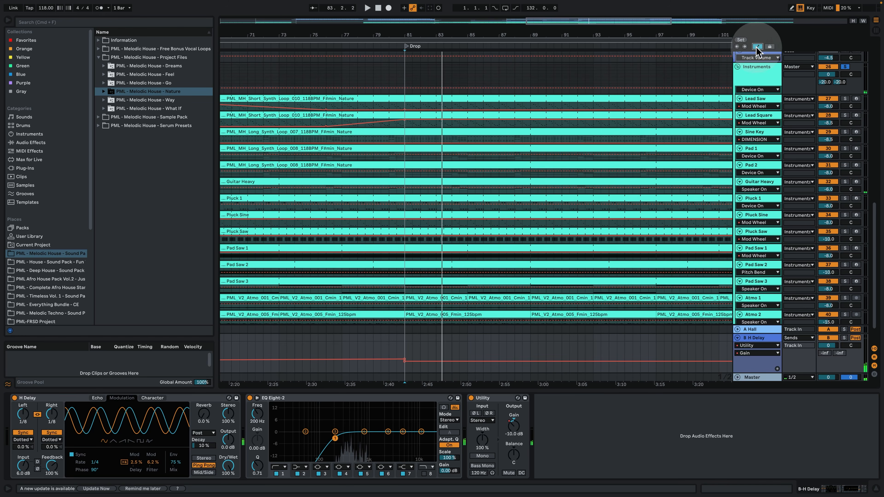
{"action": "left_click_drag", "start_coordinate": [490, 34], "coordinate": [490, 9]}
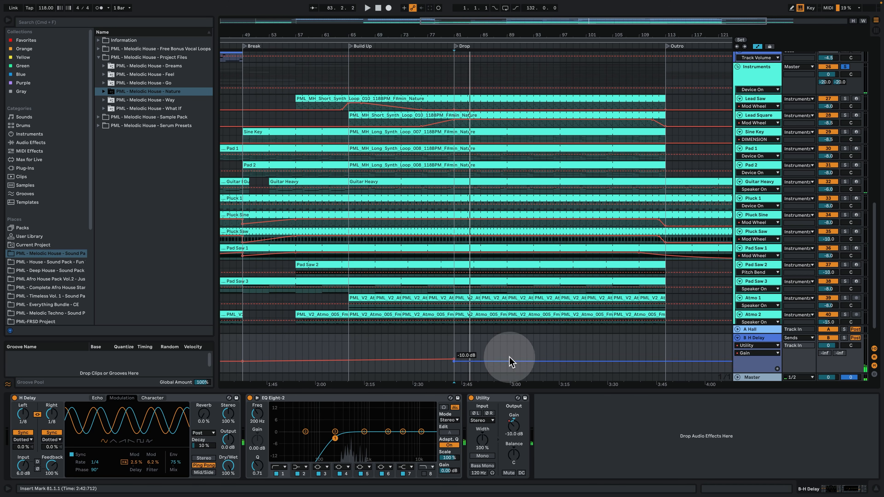
{"action": "left_click", "coordinate": [757, 46]}
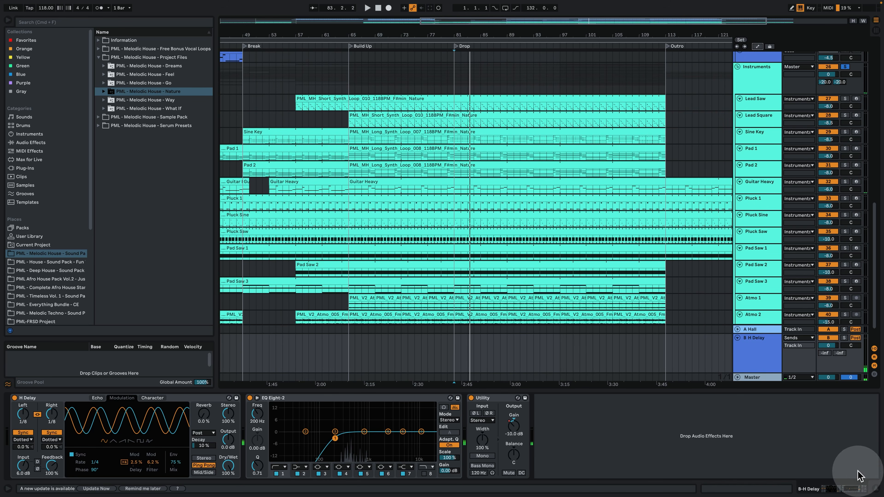
{"action": "left_click", "coordinate": [877, 489]}
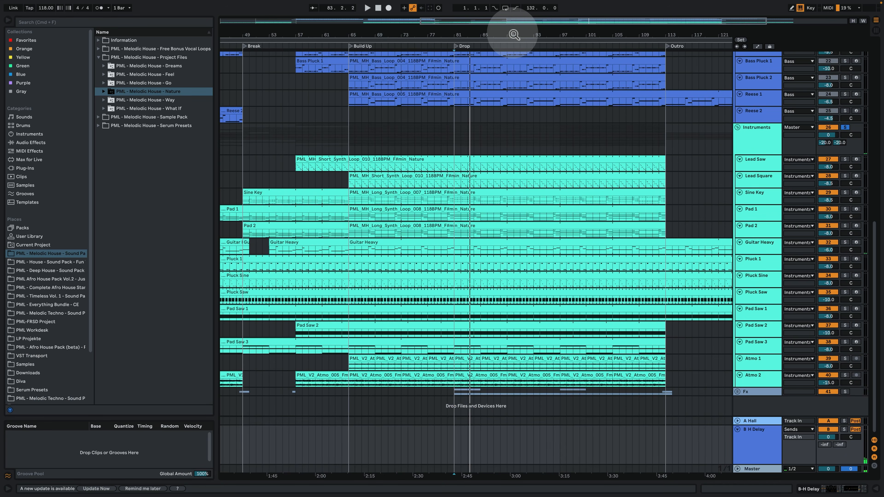
Return to the drum tracks in the full arrangement and place the insert marker at bar 81 in the Drums group
{"action": "left_click_drag", "start_coordinate": [513, 33], "coordinate": [545, 34]}
{"action": "scroll", "coordinate": [579, 191], "scroll_direction": "up", "scroll_amount": 10}
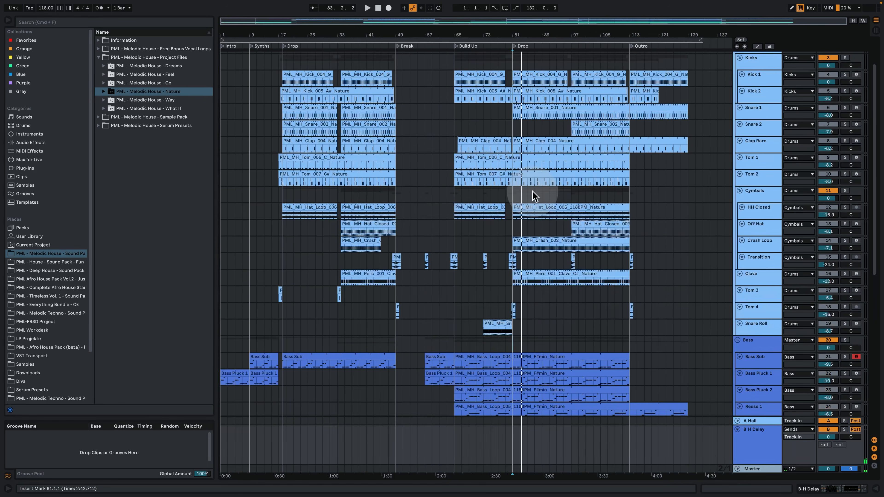
{"action": "scroll", "coordinate": [532, 191], "scroll_direction": "up", "scroll_amount": 2}
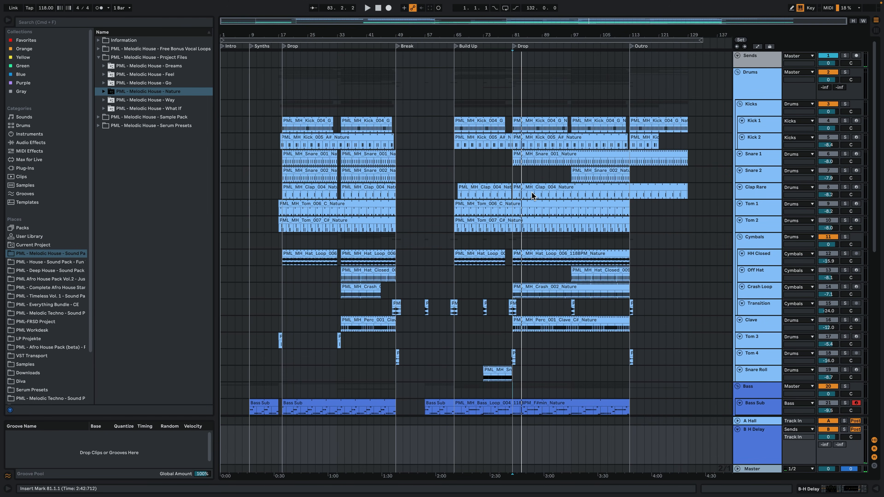
{"action": "left_click", "coordinate": [512, 213]}
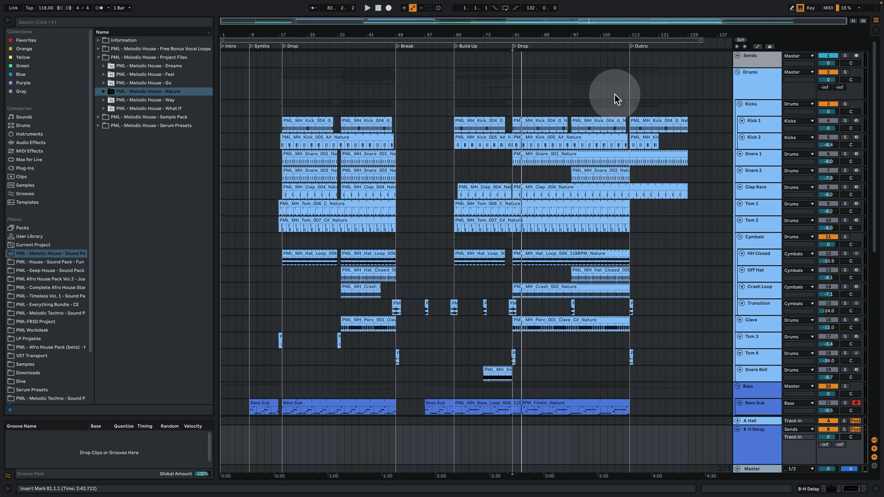
{"action": "left_click", "coordinate": [513, 92]}
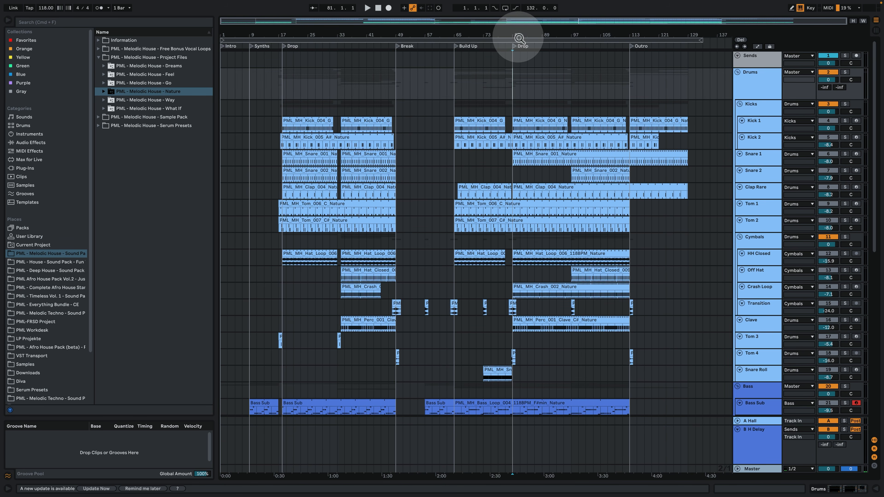
Solo the Kicks group together with Drums and play its kick pattern from bar 81
{"action": "mouse_move", "coordinate": [519, 37]}
{"action": "left_mouse_down"}
{"action": "mouse_move", "coordinate": [557, 62]}
{"action": "mouse_move", "coordinate": [721, 109]}
{"action": "left_mouse_up"}
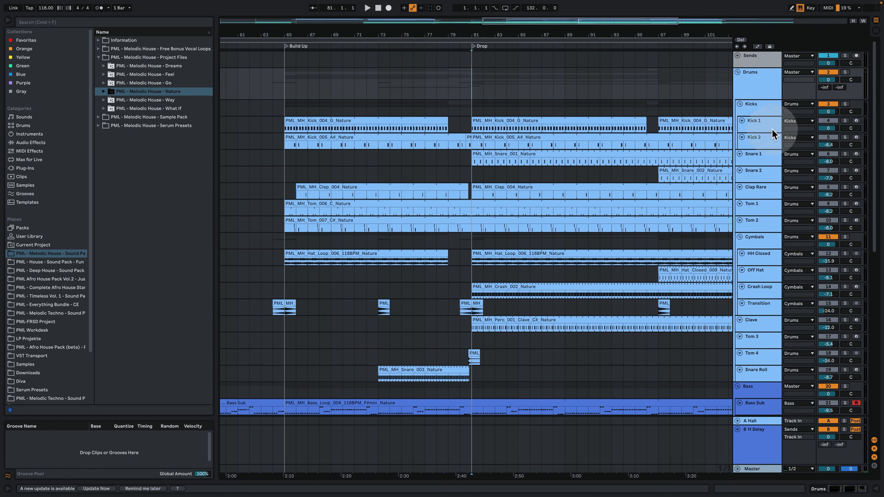
{"action": "left_click", "coordinate": [772, 112]}
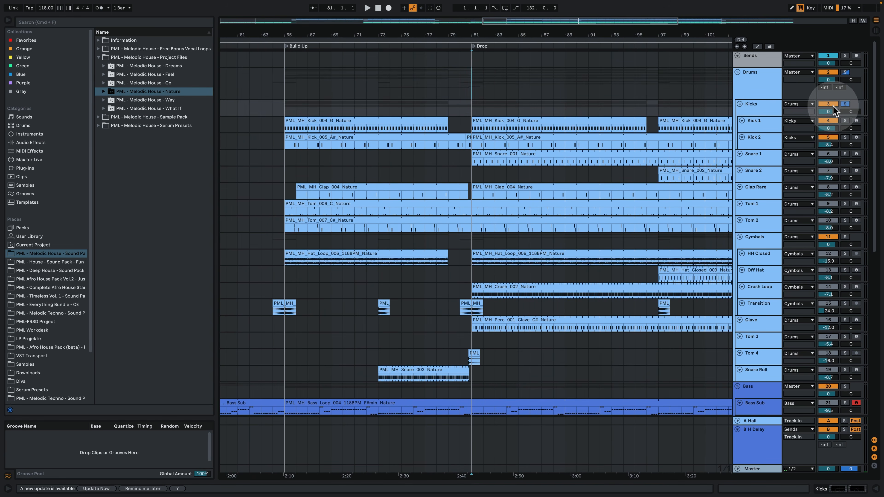
{"action": "left_click", "coordinate": [478, 112]}
{"action": "key", "text": "space"}
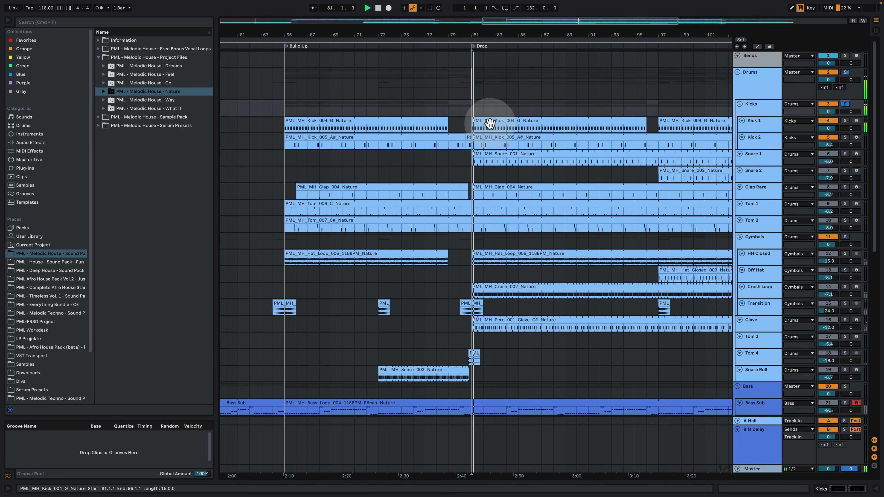
{"action": "left_click_drag", "start_coordinate": [483, 36], "coordinate": [483, 70]}
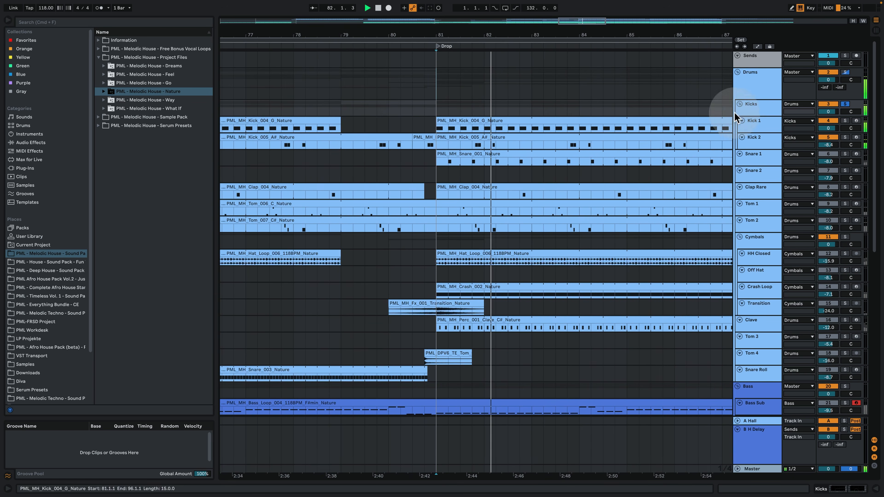
Deactivate the B H Delay return track and open the device chain of the Kick 1 track
{"action": "left_click_drag", "start_coordinate": [499, 34], "coordinate": [424, 35]}
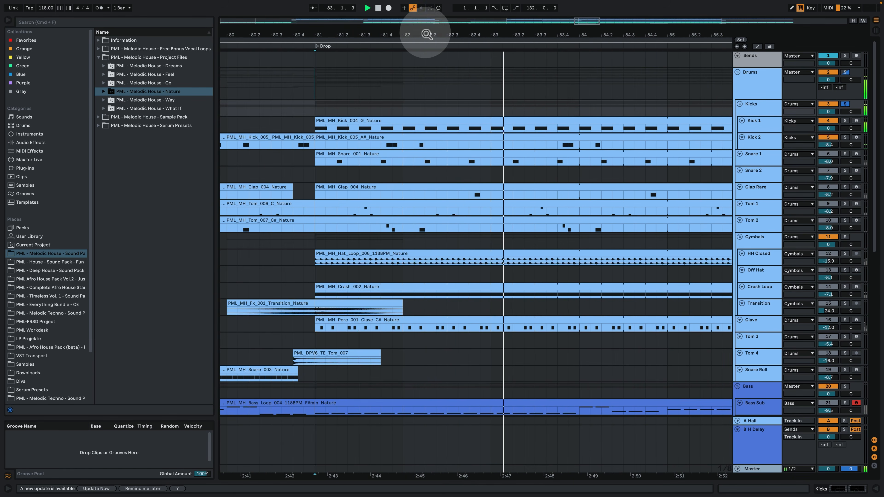
{"action": "left_click", "coordinate": [834, 430]}
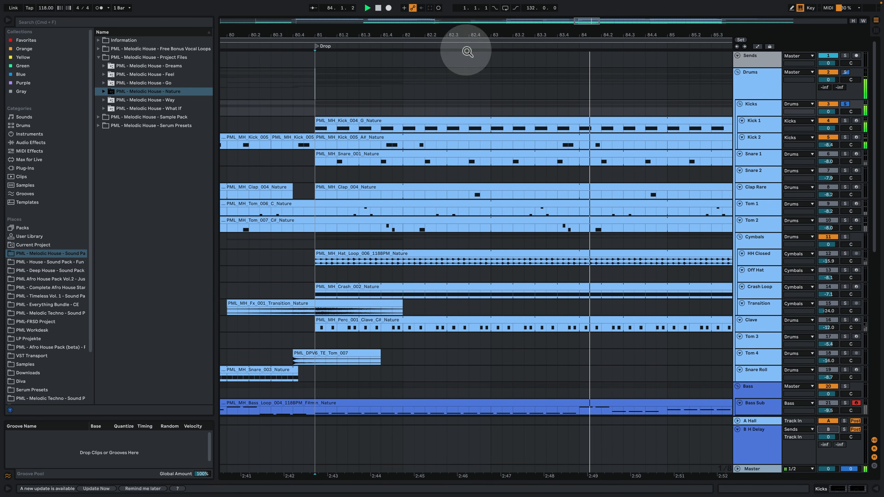
{"action": "left_click", "coordinate": [763, 122]}
{"action": "double_click", "coordinate": [763, 121]}
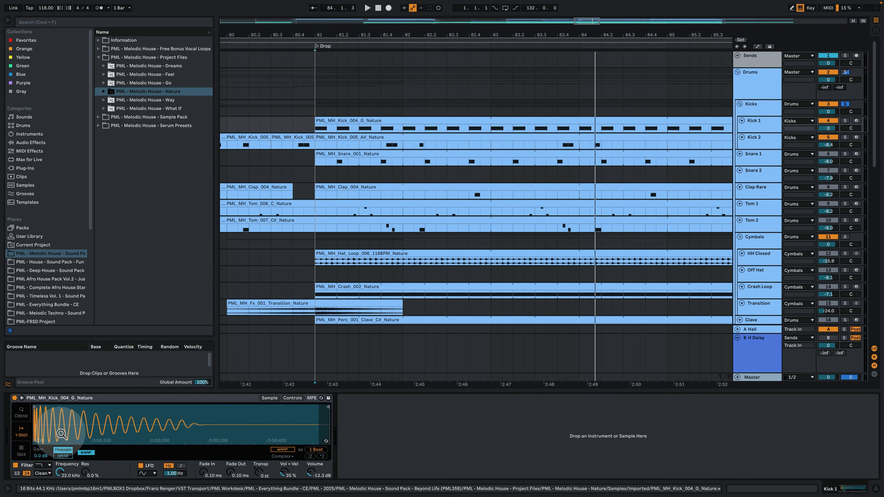
Solo the Kick 1 track and play its pattern from the start of the Drop
{"action": "left_click", "coordinate": [462, 121]}
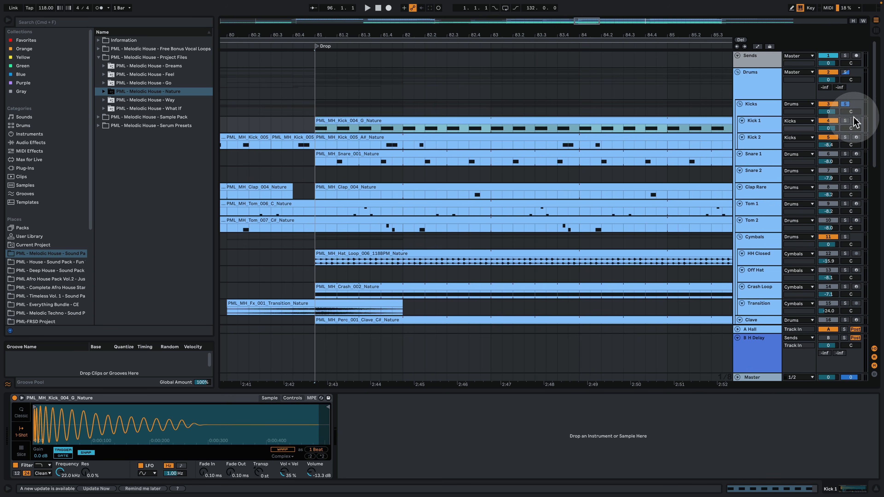
{"action": "left_click", "coordinate": [845, 120]}
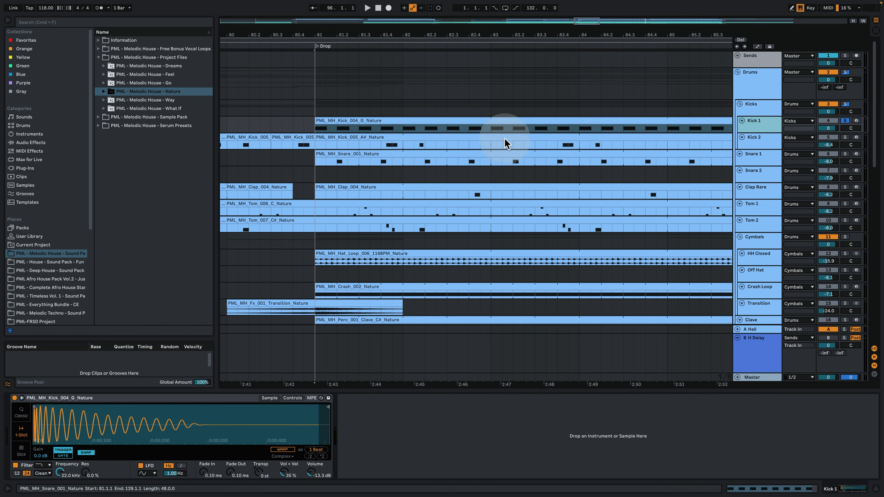
{"action": "left_click", "coordinate": [483, 109]}
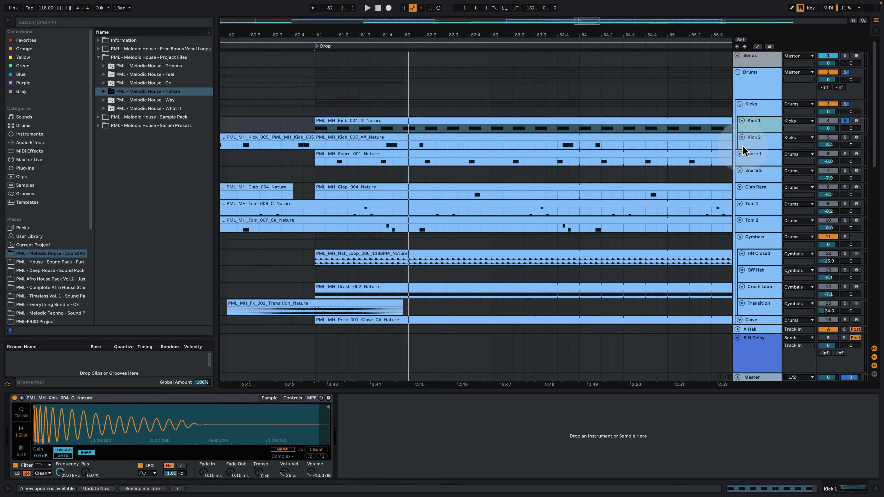
Enlarge the Kick 2 track, solo it on its own and play its pattern in the Drop
{"action": "left_click_drag", "start_coordinate": [746, 148], "coordinate": [745, 185]}
{"action": "left_click", "coordinate": [381, 155]}
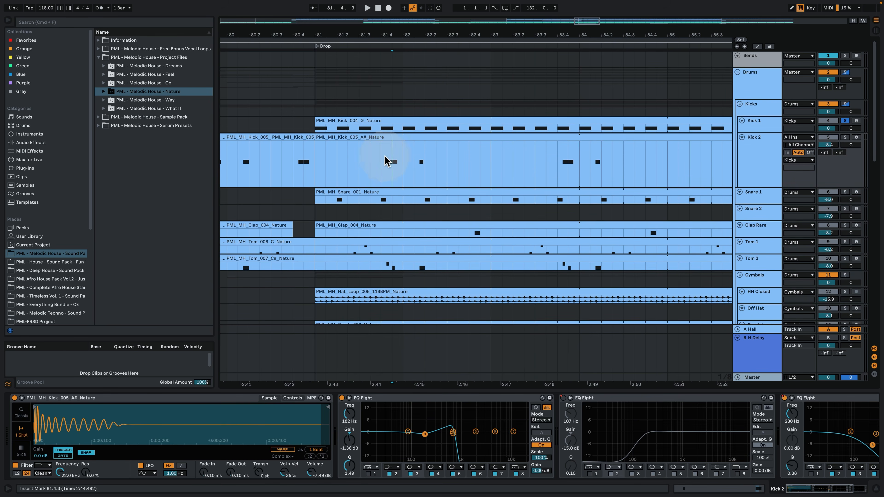
{"action": "left_click", "coordinate": [845, 137]}
{"action": "key", "text": "space"}
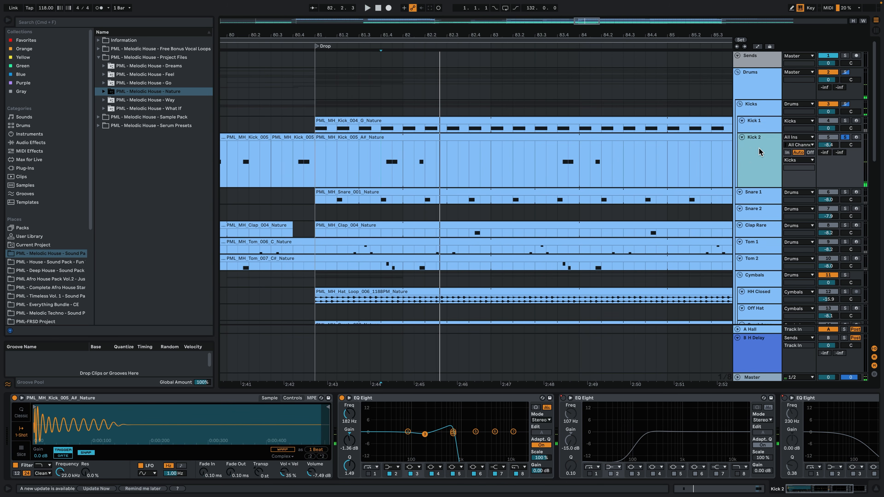
Solo Kick 1 together with Kick 2 and play both kicks from bar 81
{"action": "left_click", "coordinate": [742, 121]}
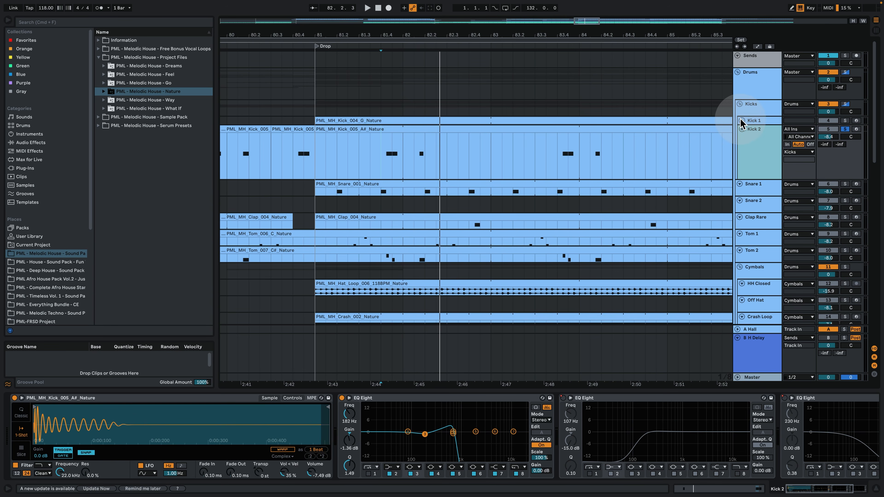
{"action": "left_click", "coordinate": [742, 121]}
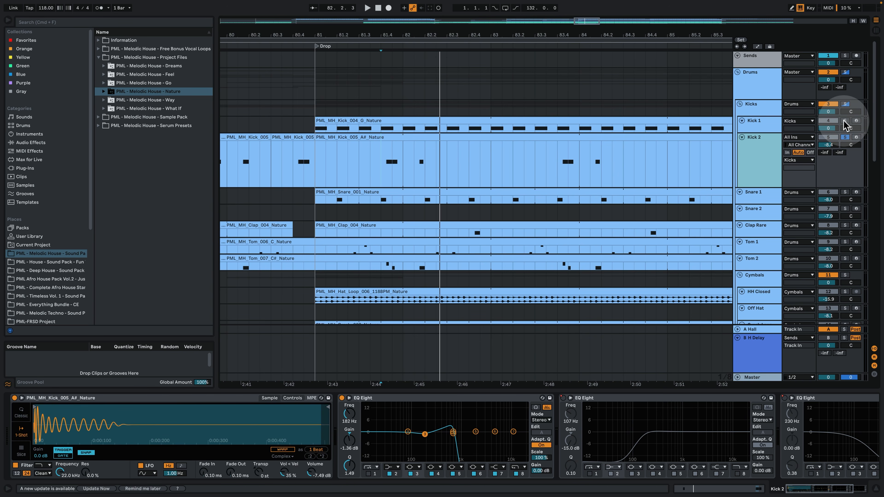
{"action": "left_click", "coordinate": [344, 154]}
{"action": "key", "text": "space"}
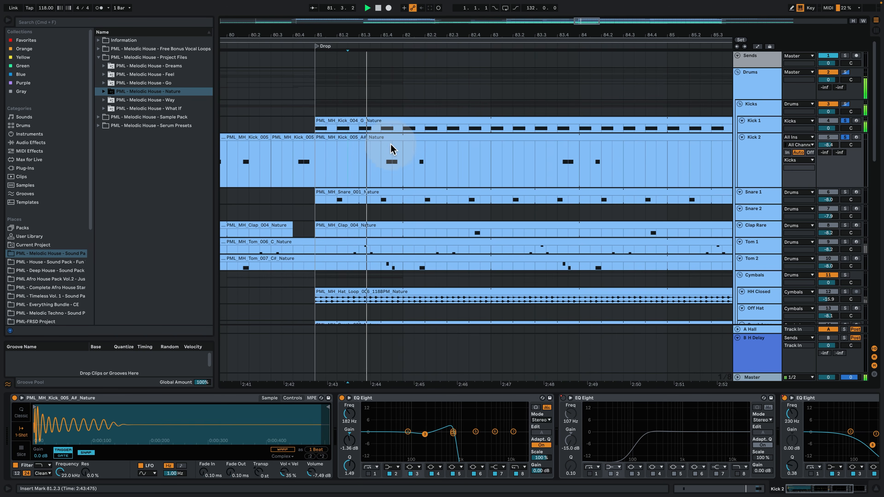
Examine the MIDI notes of the Kick 2 clip in the Drop during playback and return to the arrangement
{"action": "double_click", "coordinate": [396, 138]}
{"action": "left_click", "coordinate": [508, 180]}
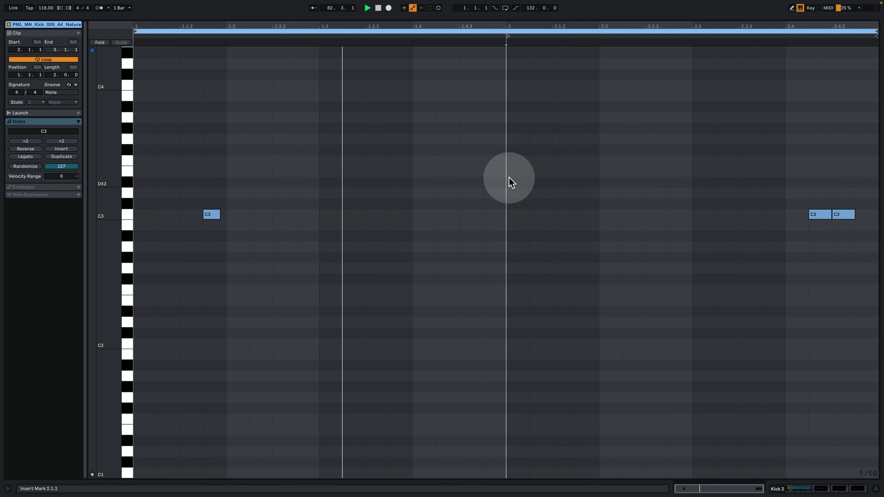
{"action": "key", "text": "space"}
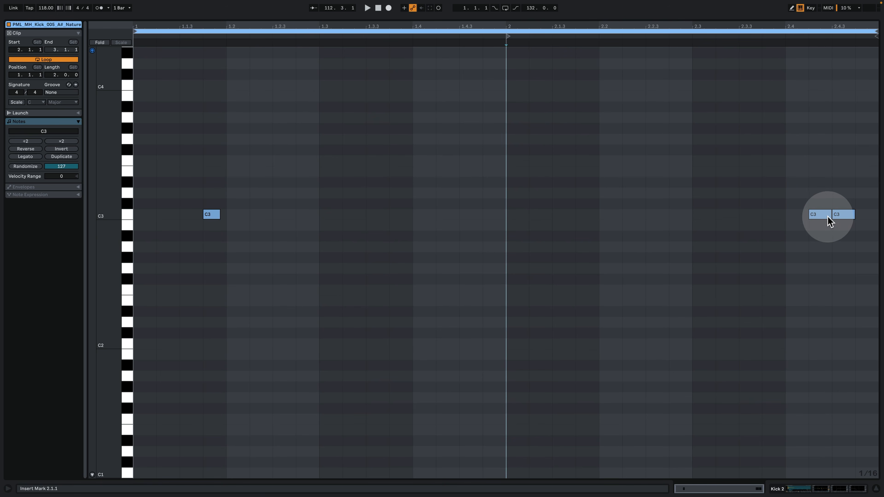
{"action": "key", "text": "space"}
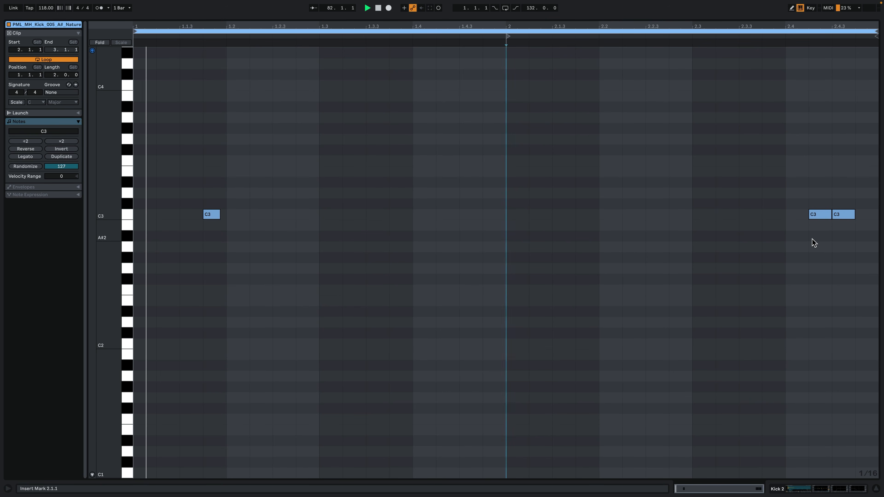
{"action": "left_click", "coordinate": [820, 487]}
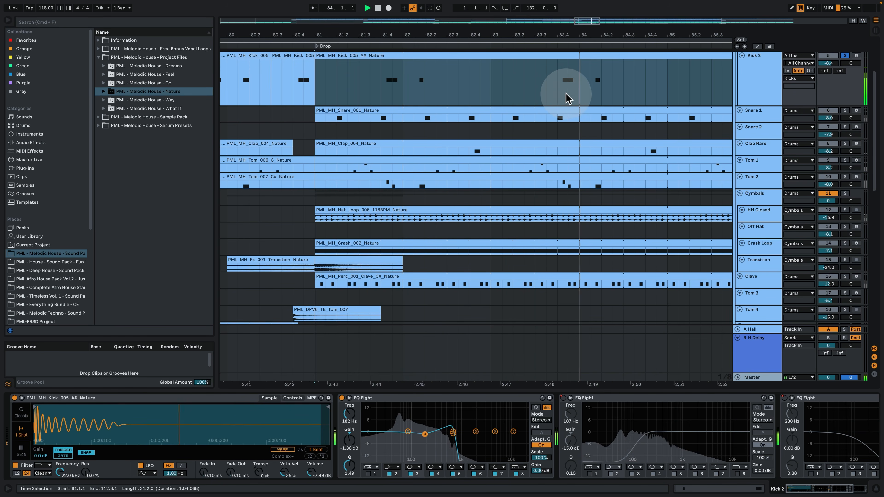
Add Snare 1 to the soloed kicks, play the Drop from bar 81 and open the snare's device chain
{"action": "scroll", "coordinate": [679, 157], "scroll_direction": "up", "scroll_amount": 3}
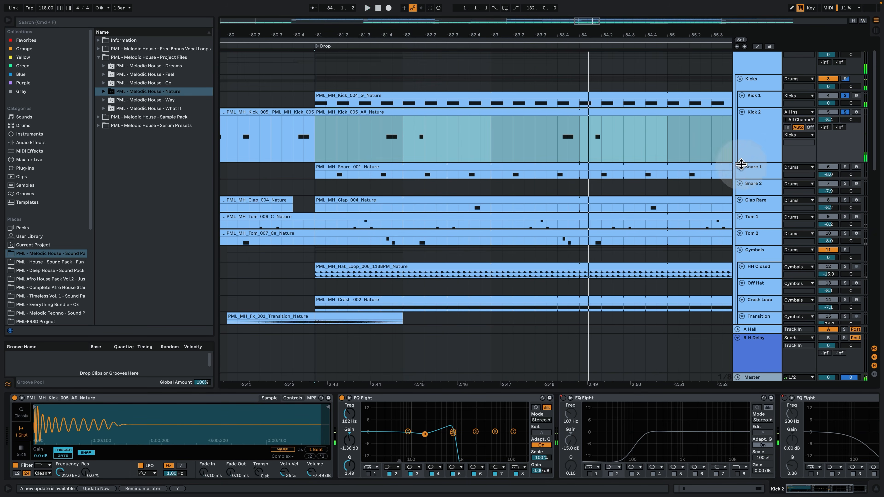
{"action": "left_click", "coordinate": [846, 167]}
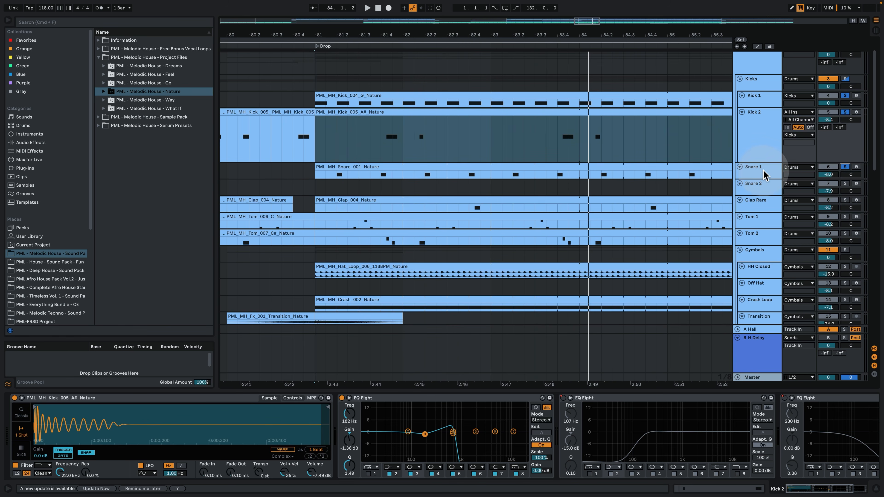
{"action": "left_click", "coordinate": [763, 170]}
{"action": "left_click", "coordinate": [771, 132]}
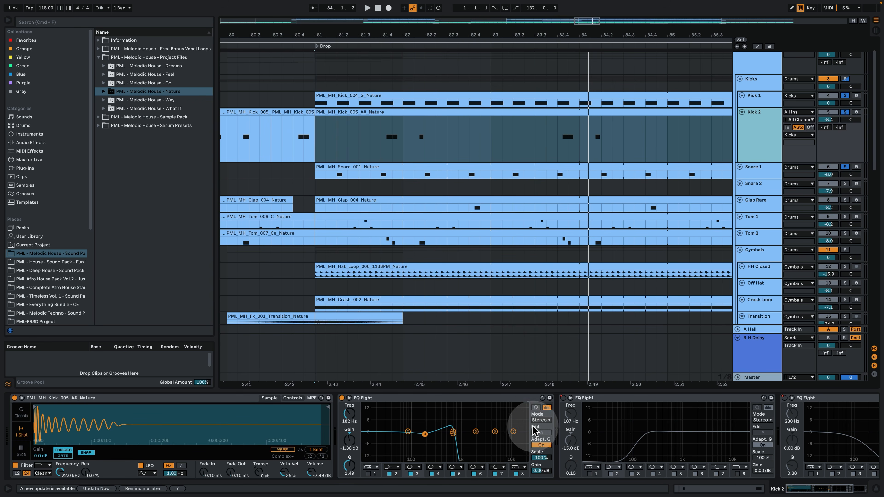
{"action": "key", "text": "space"}
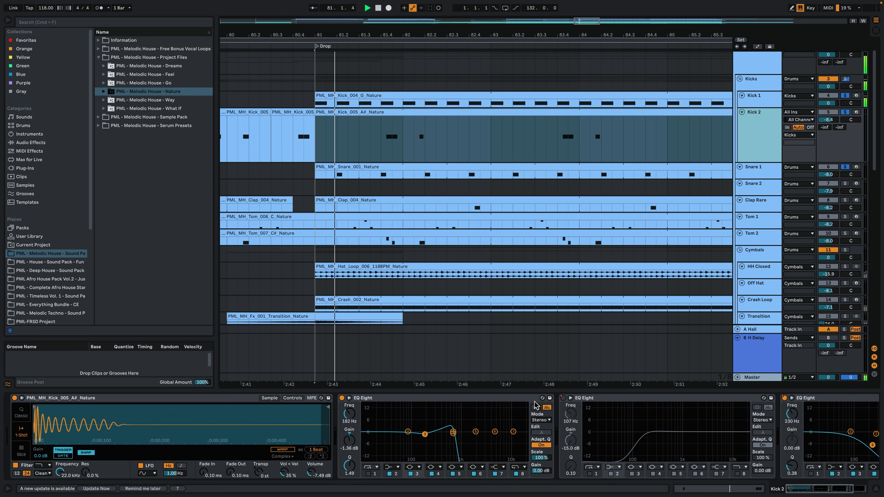
{"action": "left_click", "coordinate": [737, 175]}
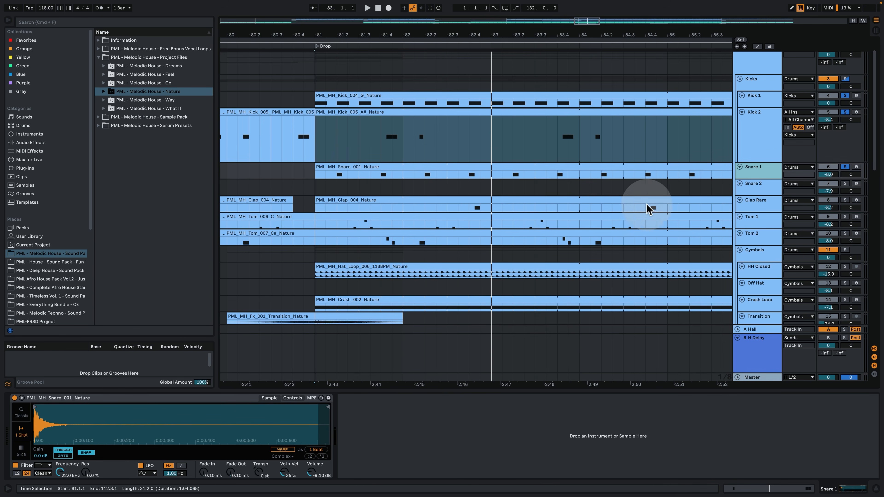
Enlarge the Clap Rare track, add it to the soloed tracks and play the Drop with the clap
{"action": "left_click_drag", "start_coordinate": [752, 211], "coordinate": [756, 235]}
{"action": "left_click", "coordinate": [844, 199]}
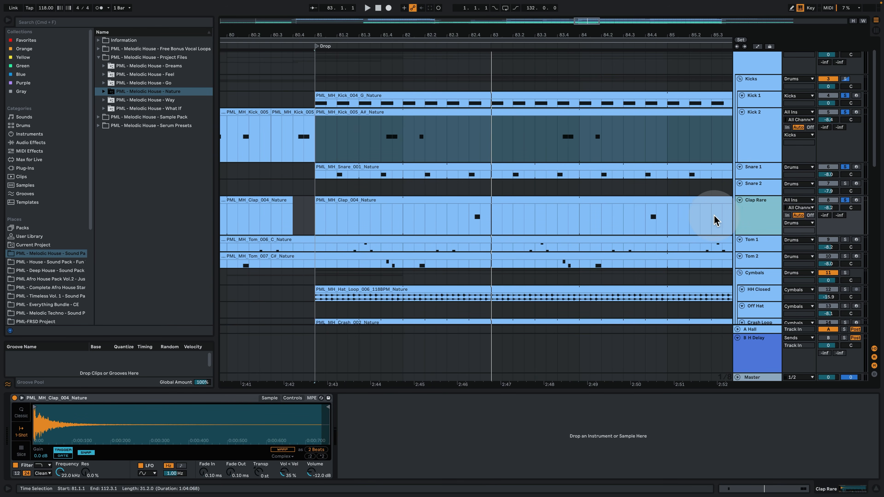
{"action": "left_click", "coordinate": [414, 216]}
{"action": "key", "text": "space"}
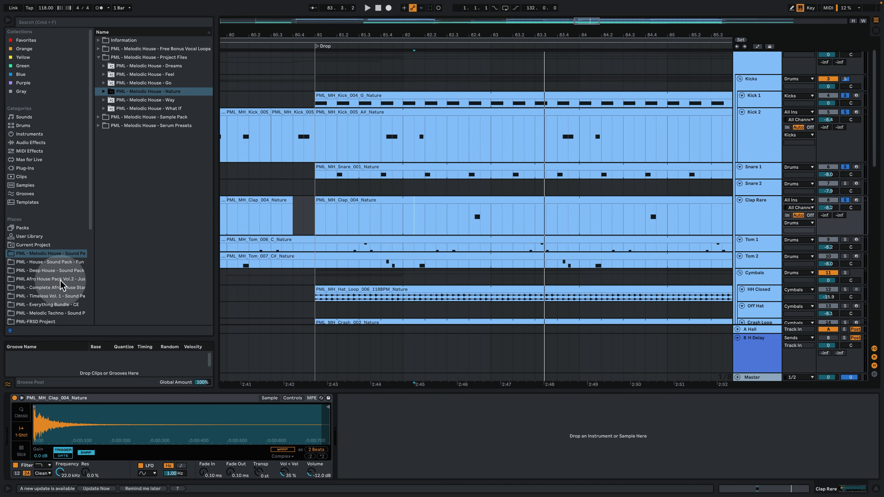
Look through the PML - Everything Bundle folder in a widened browser and return to the Melodic House sound pack
{"action": "left_click", "coordinate": [70, 305]}
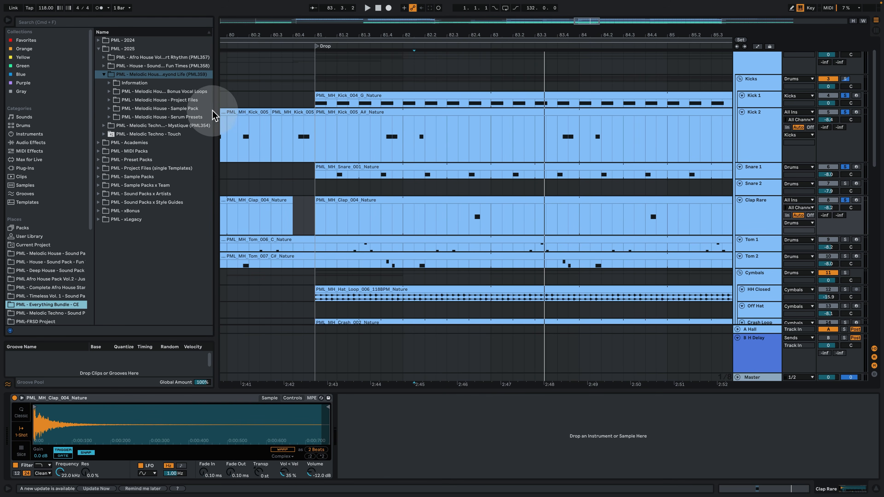
{"action": "left_click_drag", "start_coordinate": [212, 113], "coordinate": [294, 112]}
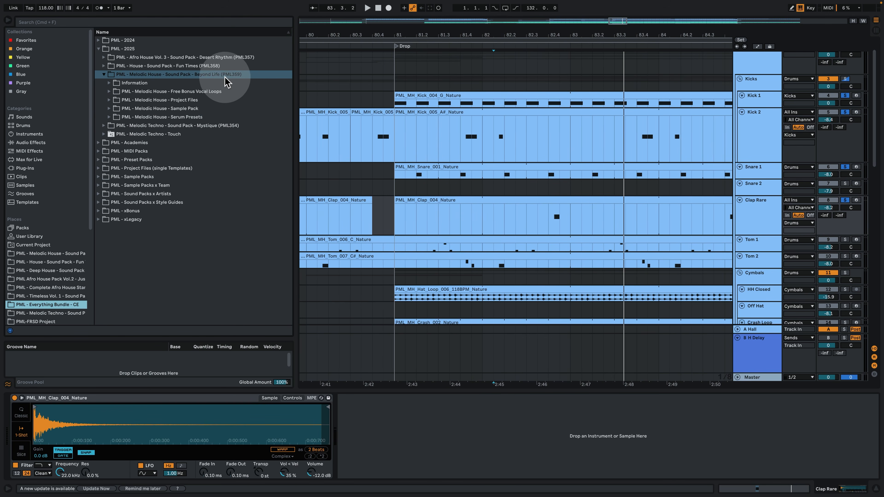
{"action": "left_click_drag", "start_coordinate": [294, 80], "coordinate": [252, 79]}
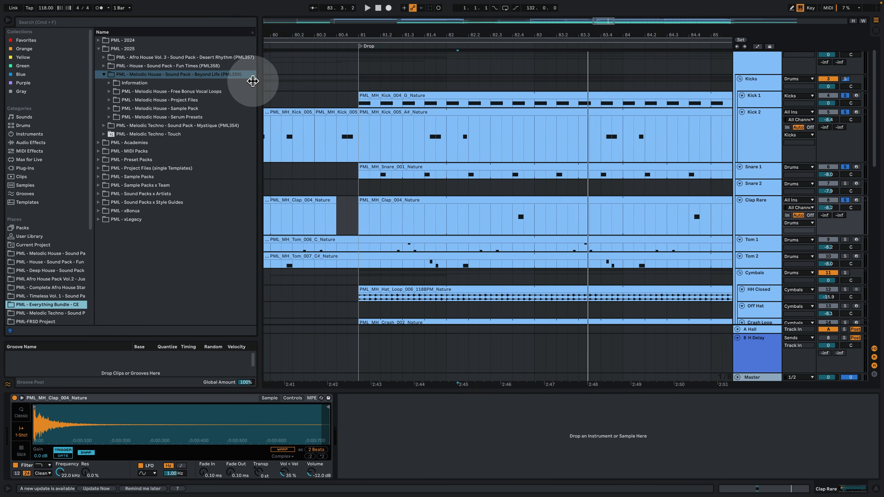
{"action": "left_click", "coordinate": [71, 253]}
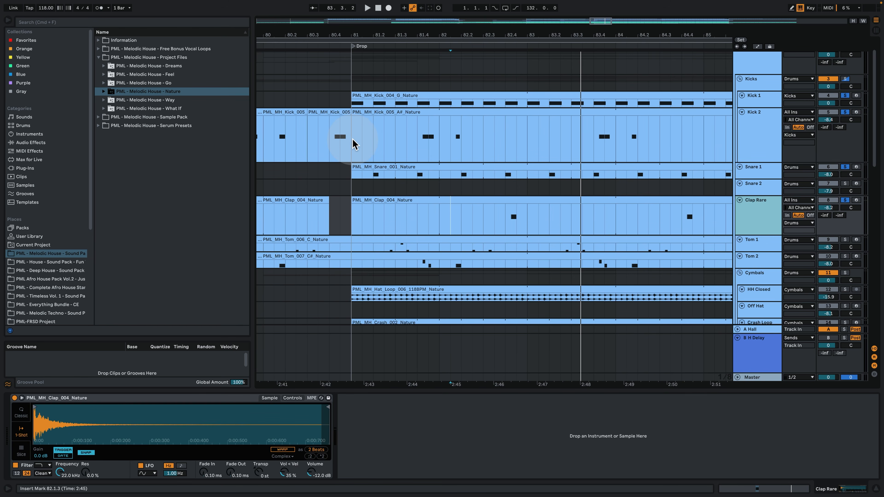
Enlarge the Tom 1 track and play the soloed kicks, snare and clap from bar 81
{"action": "key", "text": "space"}
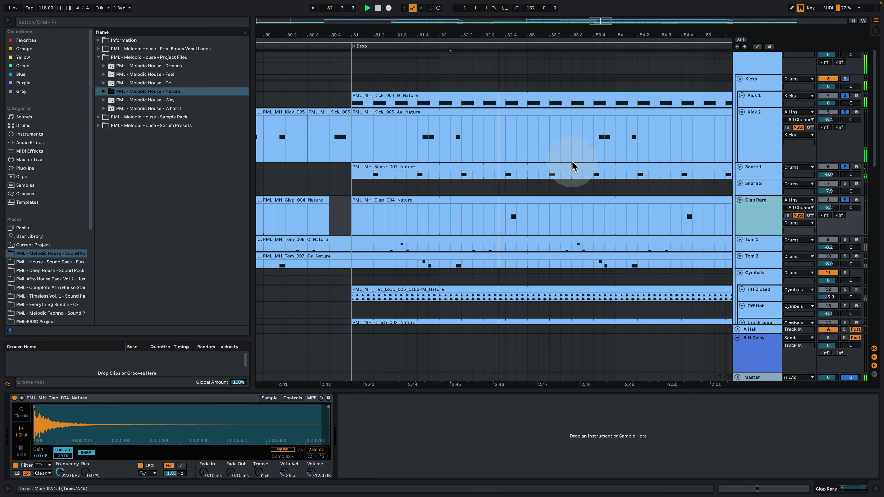
{"action": "left_click", "coordinate": [765, 250]}
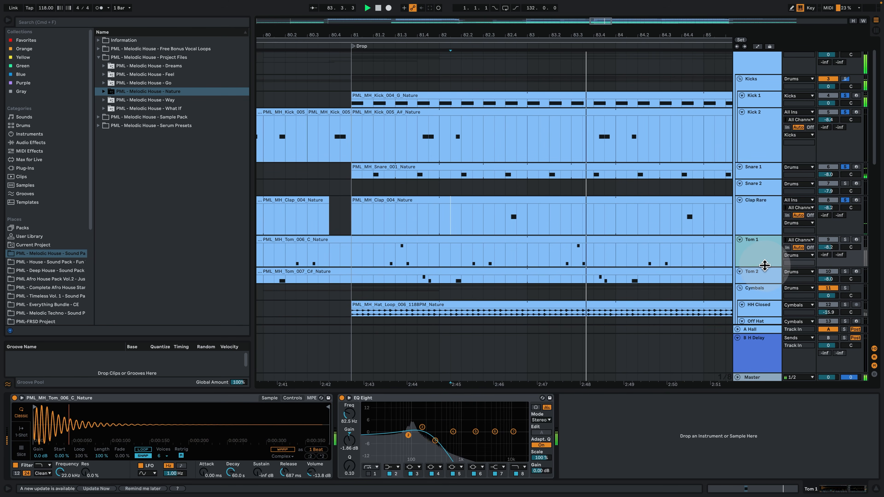
{"action": "scroll", "coordinate": [609, 216], "scroll_direction": "down", "scroll_amount": 2}
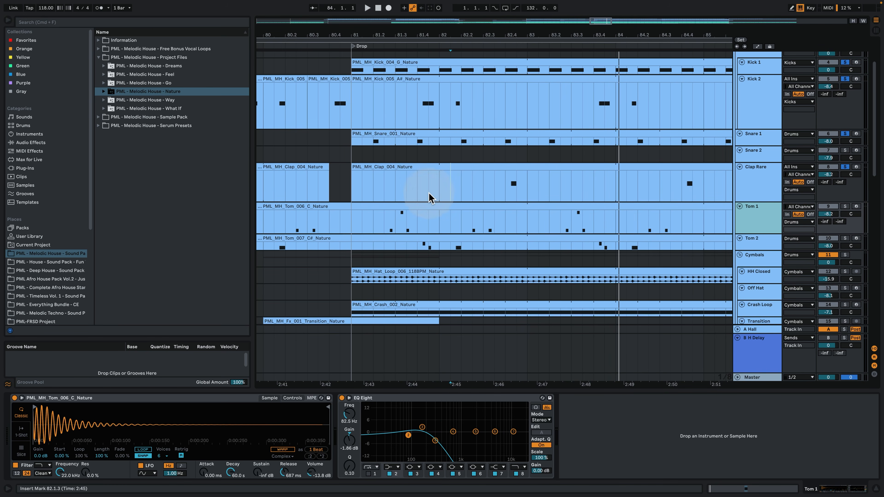
{"action": "left_click", "coordinate": [351, 182]}
{"action": "key", "text": "space"}
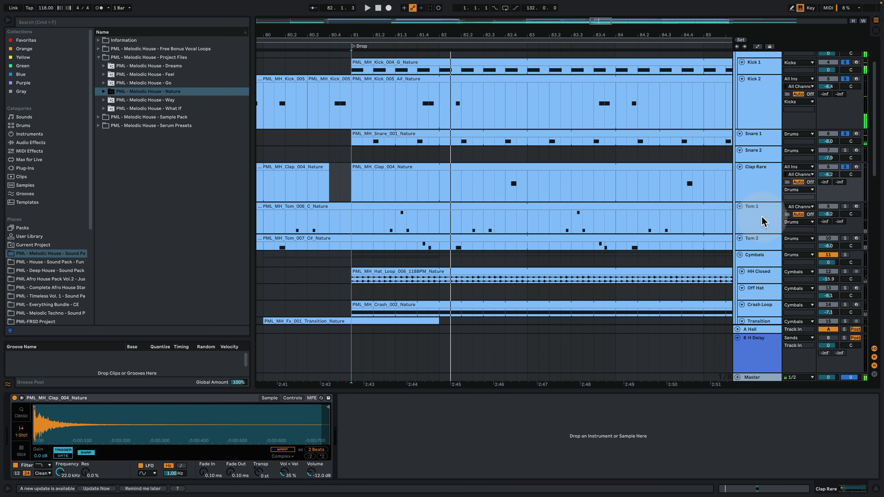
Add Tom 1 to the soloed tracks and examine the note pattern in its clip
{"action": "left_click", "coordinate": [841, 207]}
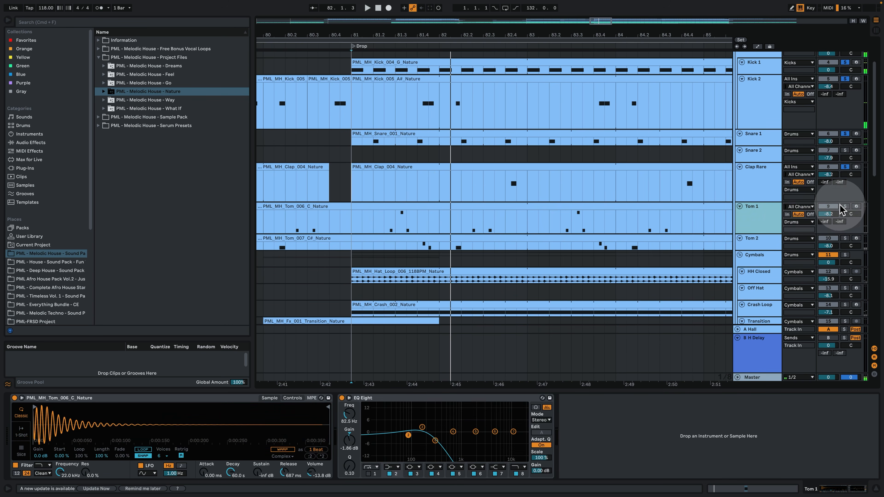
{"action": "double_click", "coordinate": [388, 206]}
{"action": "scroll", "coordinate": [370, 306], "scroll_direction": "up", "scroll_amount": 3}
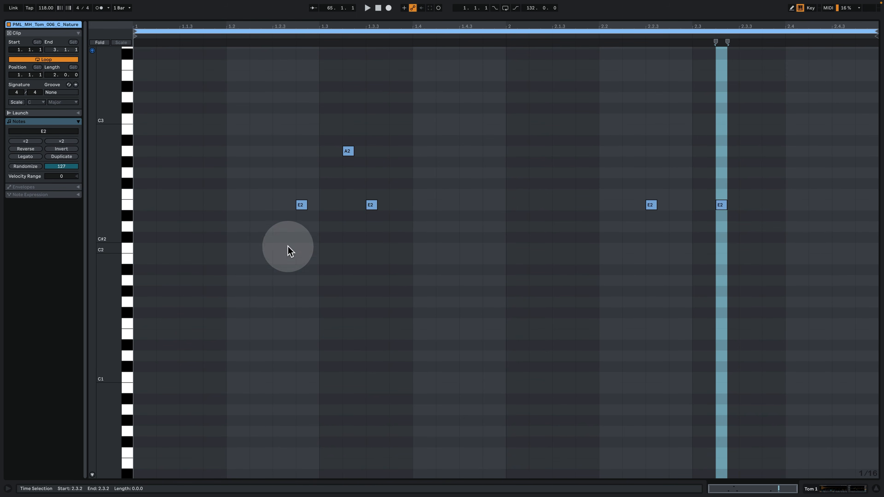
{"action": "left_click_drag", "start_coordinate": [296, 262], "coordinate": [304, 162]}
{"action": "left_click_drag", "start_coordinate": [334, 135], "coordinate": [379, 225]}
{"action": "left_click_drag", "start_coordinate": [629, 170], "coordinate": [753, 241]}
{"action": "left_click", "coordinate": [821, 489]}
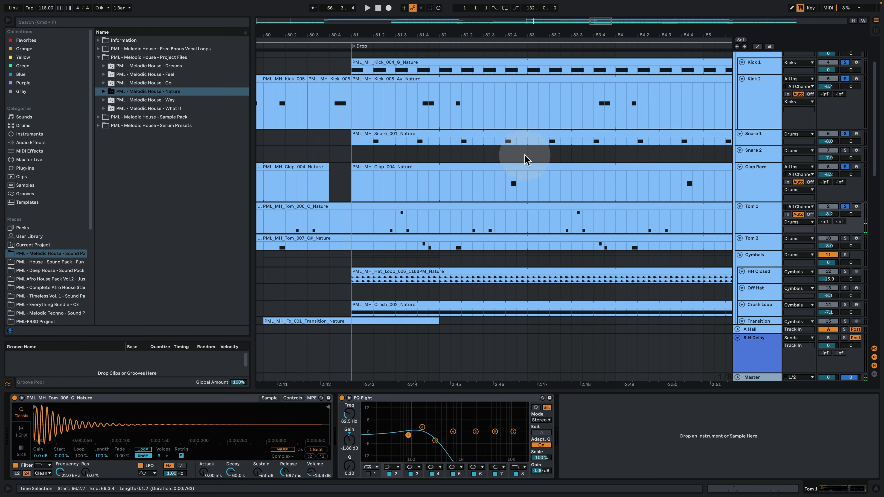
Play the Drop from bar 81 with Tom 1 layered over the soloed kicks, snare and clap
{"action": "scroll", "coordinate": [513, 244], "scroll_direction": "up", "scroll_amount": 2}
{"action": "scroll", "coordinate": [441, 256], "scroll_direction": "down", "scroll_amount": 2}
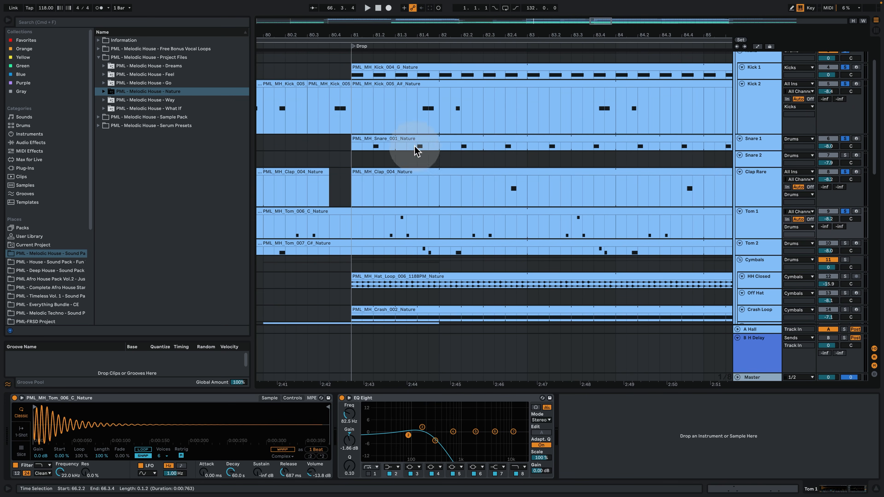
{"action": "left_click", "coordinate": [355, 225]}
{"action": "key", "text": "space"}
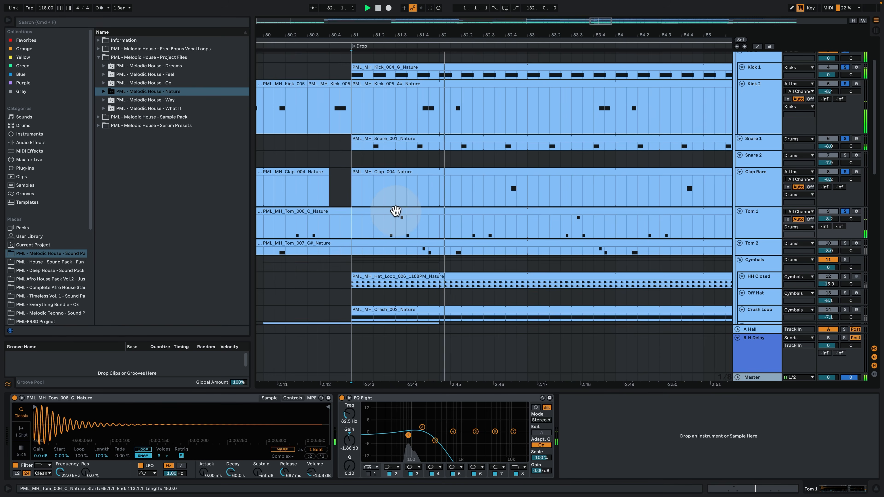
Examine the note pattern in the Tom 1 clip during playback and return to the track's device chain
{"action": "double_click", "coordinate": [395, 211]}
{"action": "key", "text": "space"}
{"action": "key", "text": "space"}
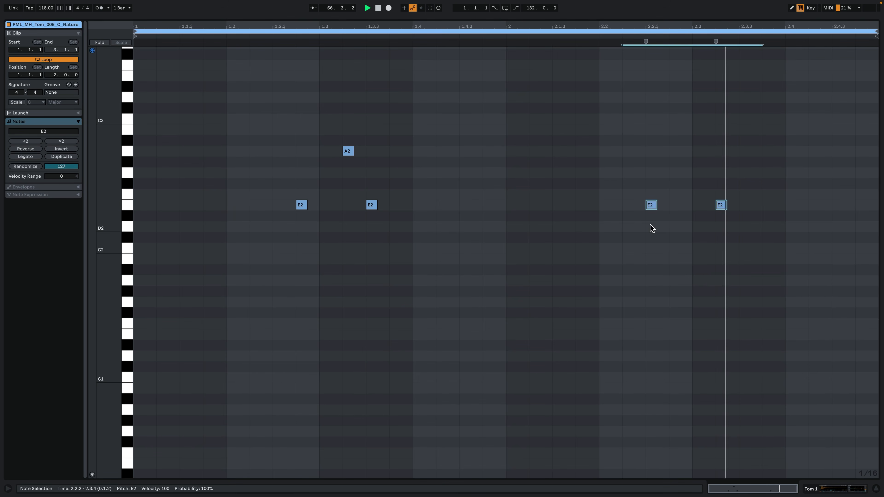
{"action": "key", "text": "space"}
{"action": "left_click", "coordinate": [835, 491]}
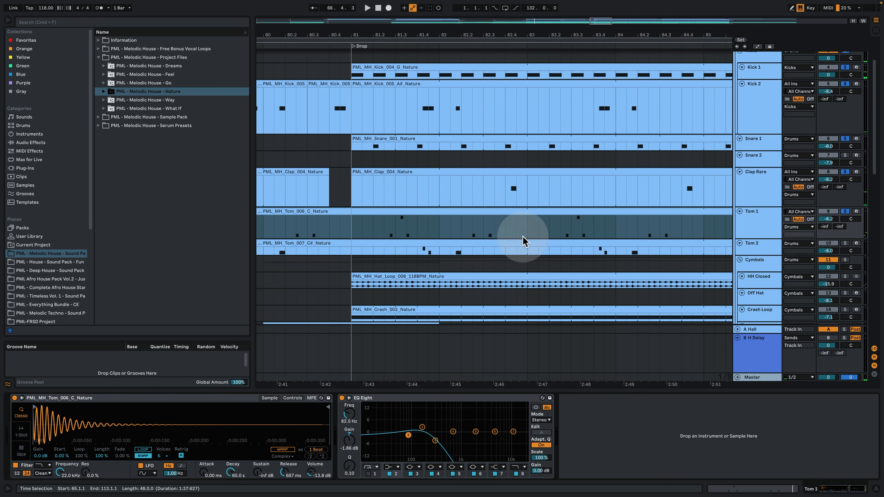
Enlarge the Tom 2 track and bring the first beats of the Drop from bar 81 into close view
{"action": "scroll", "coordinate": [523, 241], "scroll_direction": "up", "scroll_amount": 3}
{"action": "scroll", "coordinate": [502, 190], "scroll_direction": "down", "scroll_amount": 2}
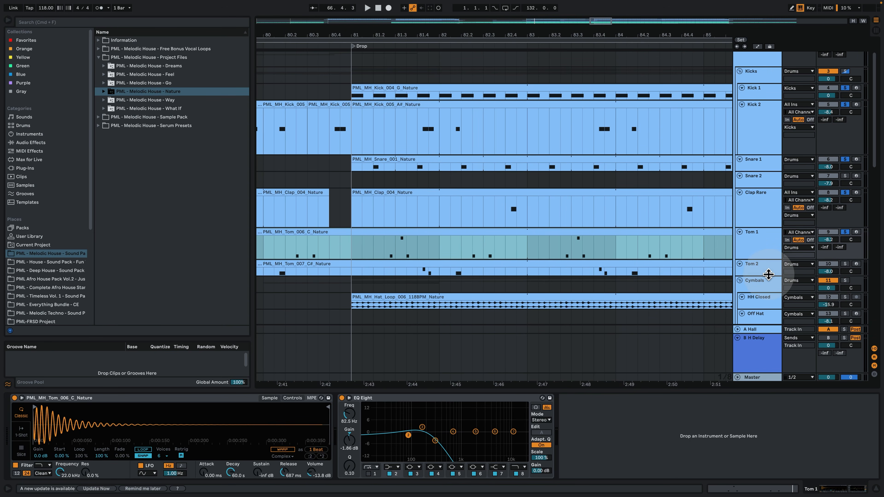
{"action": "left_click_drag", "start_coordinate": [769, 274], "coordinate": [769, 304]}
{"action": "mouse_move", "coordinate": [410, 35]}
{"action": "left_mouse_down"}
{"action": "mouse_move", "coordinate": [411, 63]}
{"action": "mouse_move", "coordinate": [463, 65]}
{"action": "left_mouse_up"}
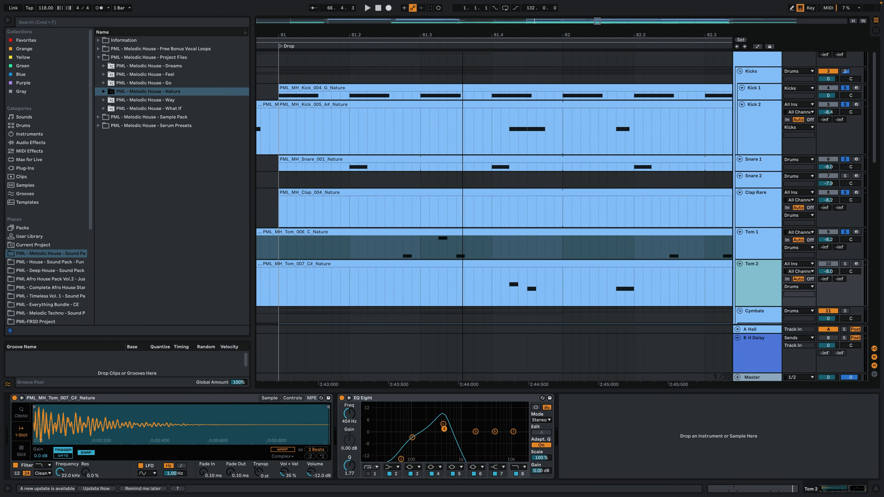
Compare the placement of the Tom 1 and Tom 2 notes with the kick and snare hits in bar 81
{"action": "left_click", "coordinate": [453, 284]}
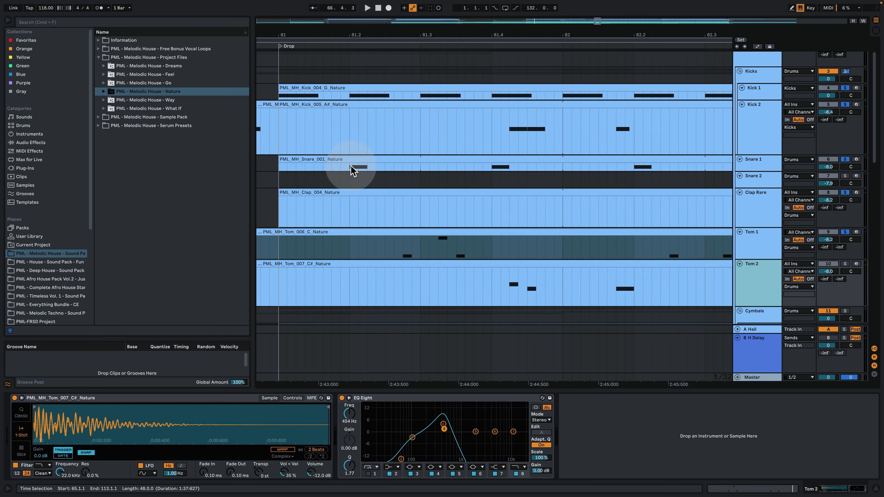
{"action": "left_click", "coordinate": [295, 98]}
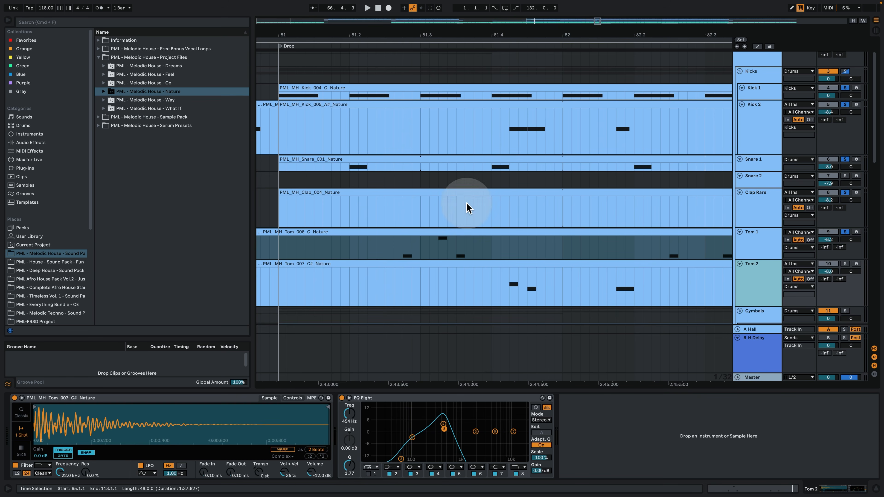
{"action": "left_click", "coordinate": [411, 263]}
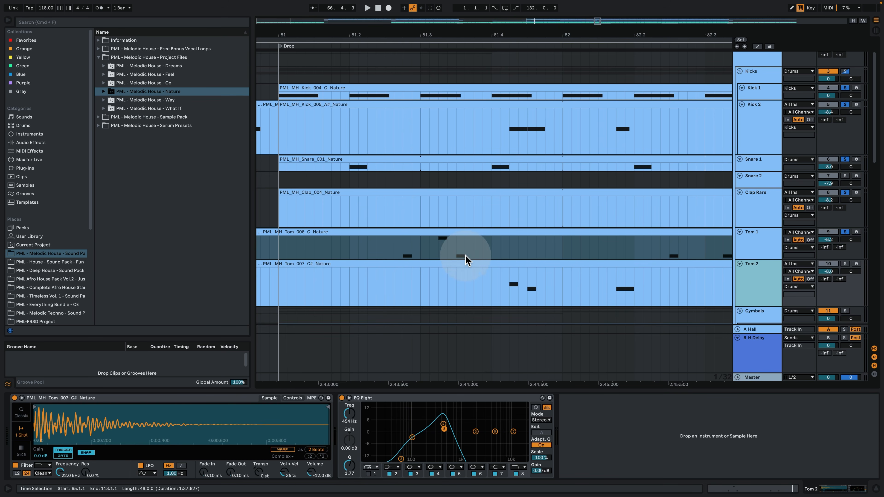
{"action": "left_click", "coordinate": [408, 255]}
{"action": "left_click", "coordinate": [425, 97]}
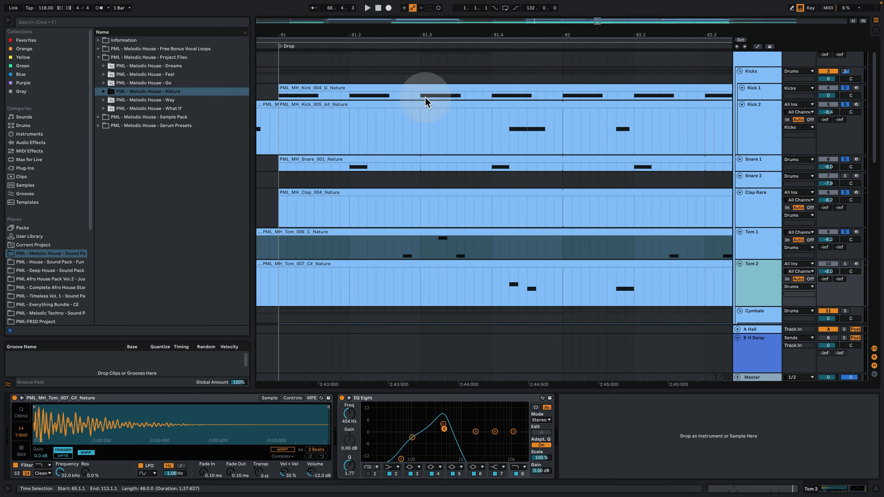
{"action": "left_click", "coordinate": [503, 150]}
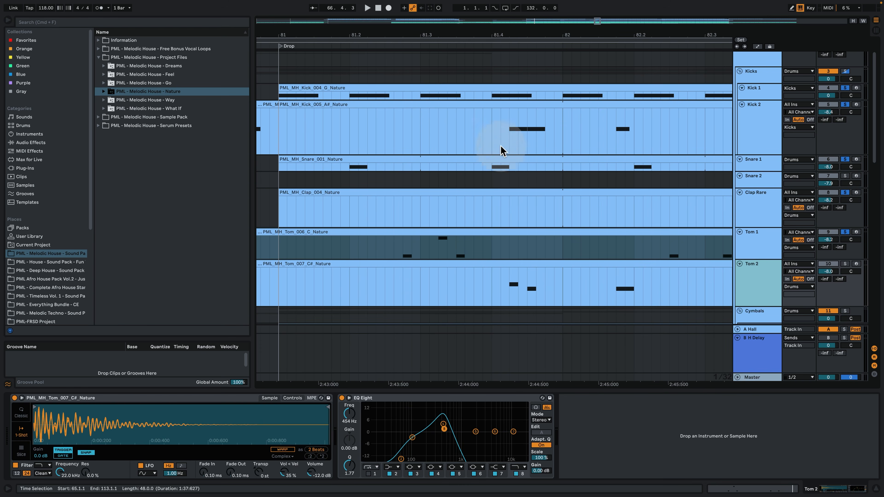
{"action": "left_click", "coordinate": [566, 242]}
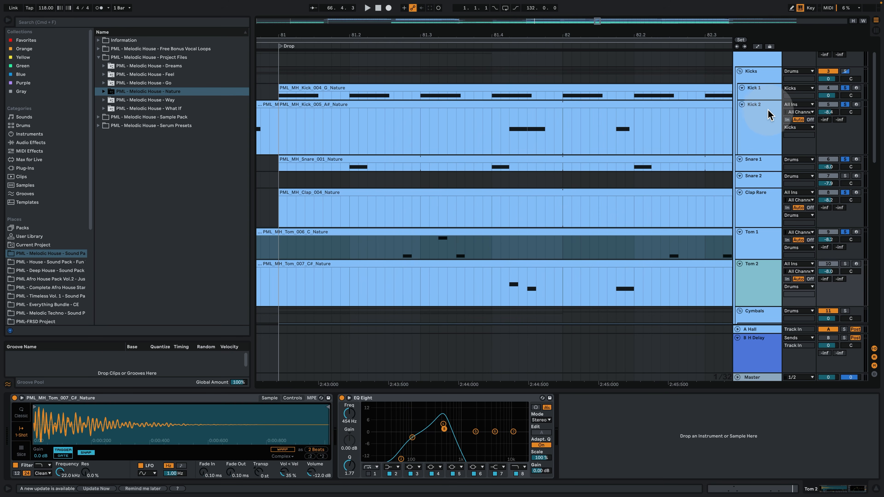
Solo Tom 2 alone and play it from its first notes near the end of bar 81
{"action": "left_click", "coordinate": [509, 280]}
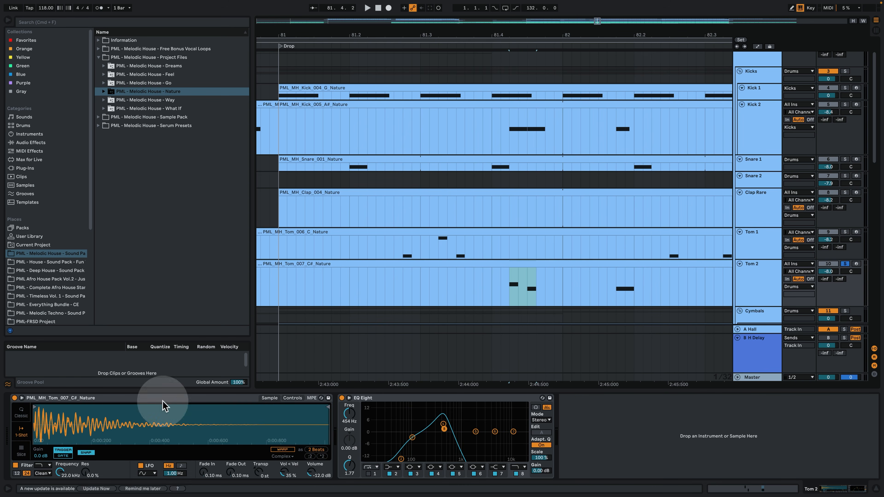
{"action": "key", "text": "space"}
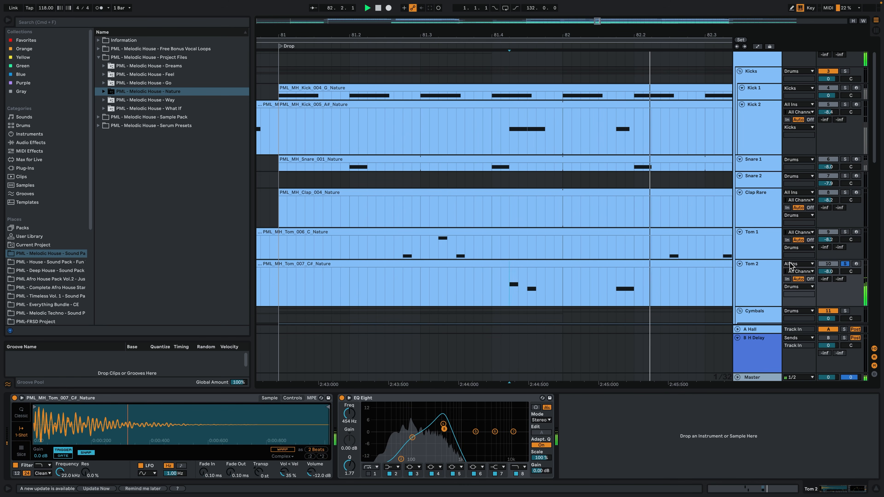
{"action": "key", "text": "space"}
Solo Kick 2 and the Kicks group in turn, playing each from the Tom 2 notes near the end of bar 81
{"action": "left_click", "coordinate": [847, 105]}
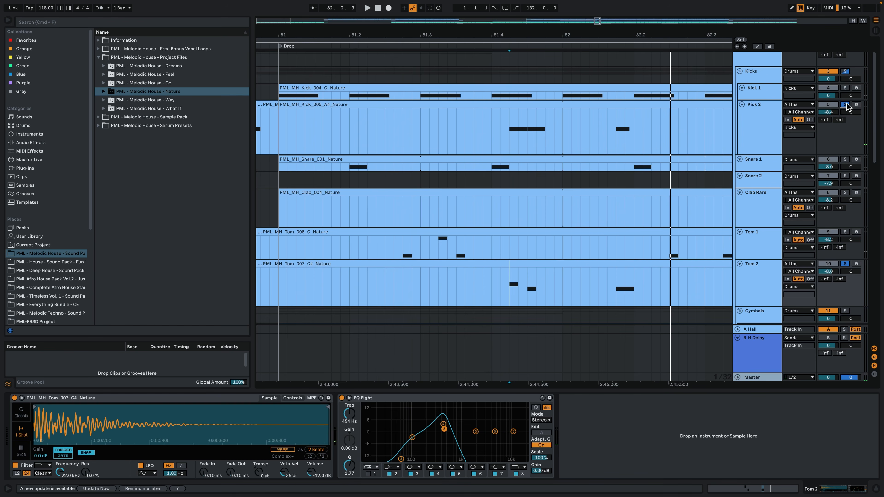
{"action": "key", "text": "space"}
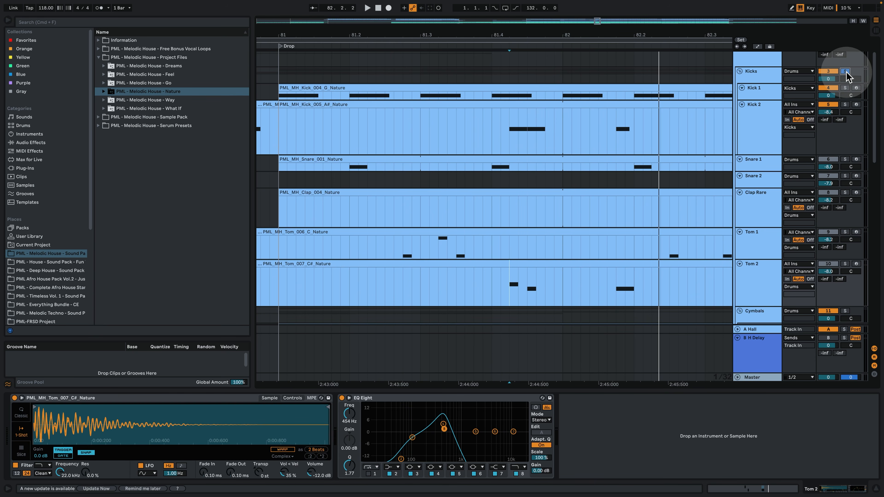
{"action": "key", "text": "space"}
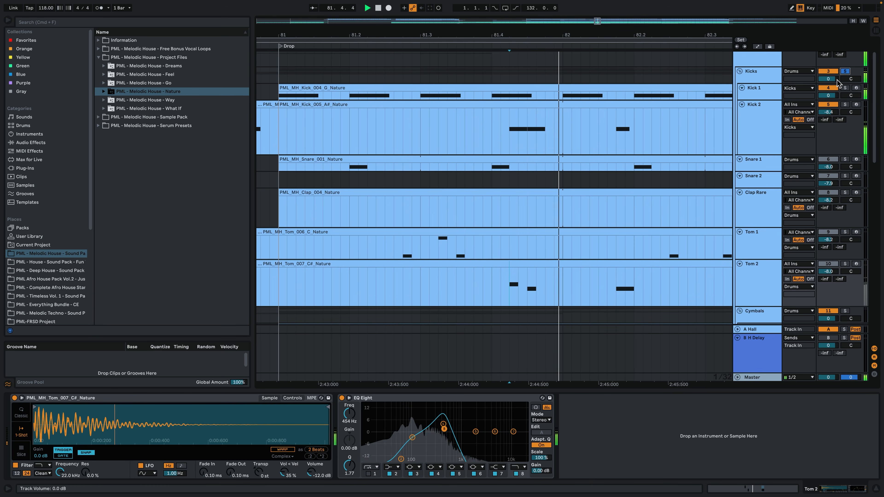
{"action": "key", "text": "space"}
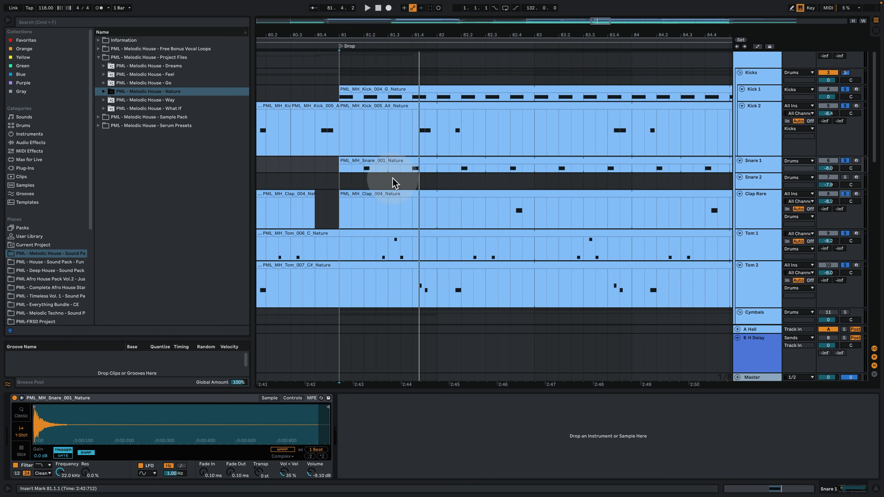
Play the Drop from bar 81 with Tom 2 layered over the soloed kicks, snare, clap and Tom 1
{"action": "left_click_drag", "start_coordinate": [371, 31], "coordinate": [328, 35]}
{"action": "key", "text": "space"}
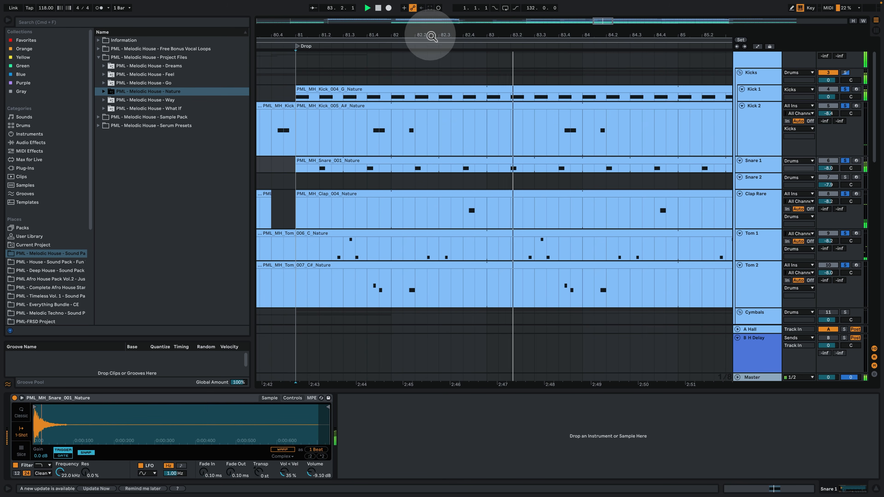
{"action": "left_click_drag", "start_coordinate": [431, 33], "coordinate": [377, 16]}
{"action": "key", "text": "space"}
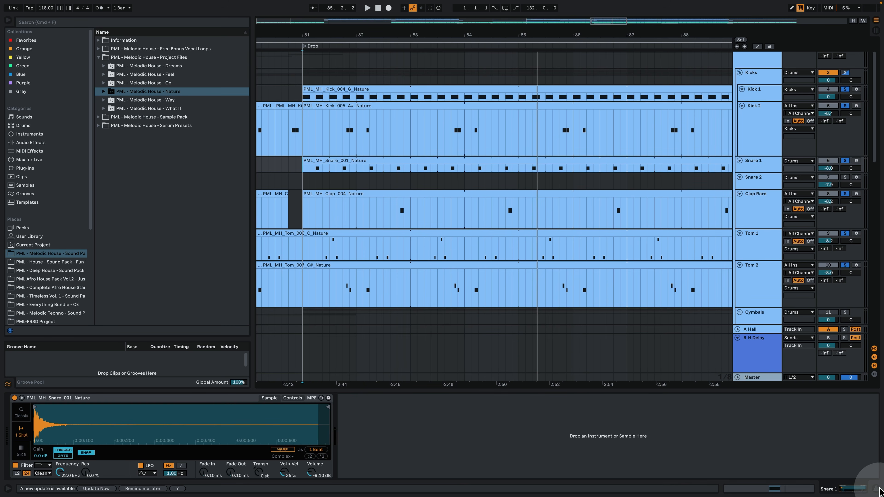
Add the Reese 1 bass to the soloed drum tracks and play the Drop from bar 81
{"action": "left_click", "coordinate": [869, 484]}
{"action": "scroll", "coordinate": [523, 302], "scroll_direction": "down", "scroll_amount": 10}
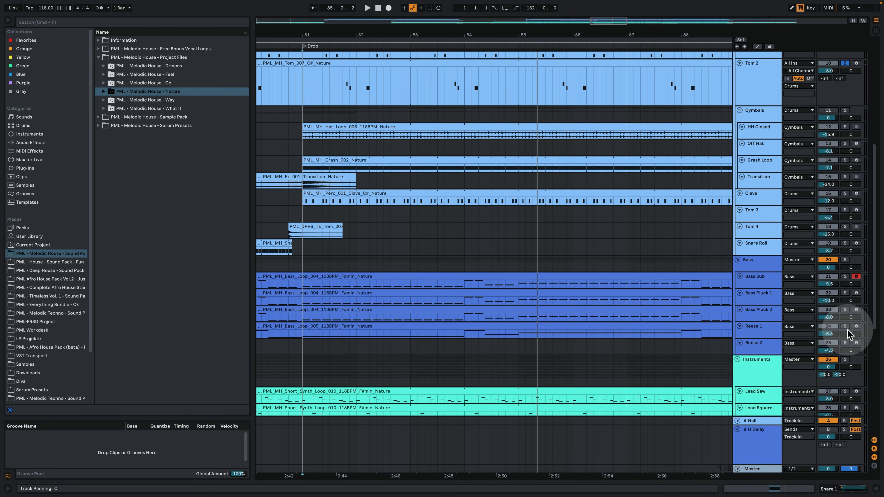
{"action": "left_click", "coordinate": [846, 327]}
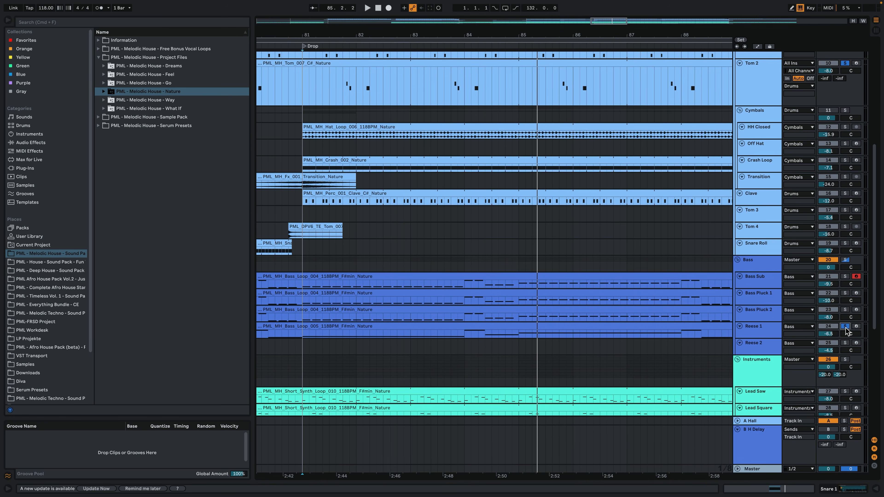
{"action": "left_click", "coordinate": [304, 333]}
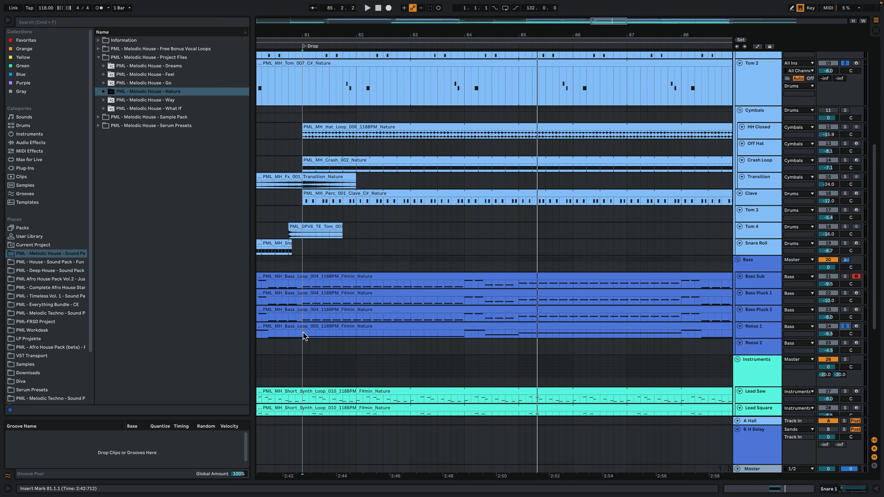
{"action": "key", "text": "space"}
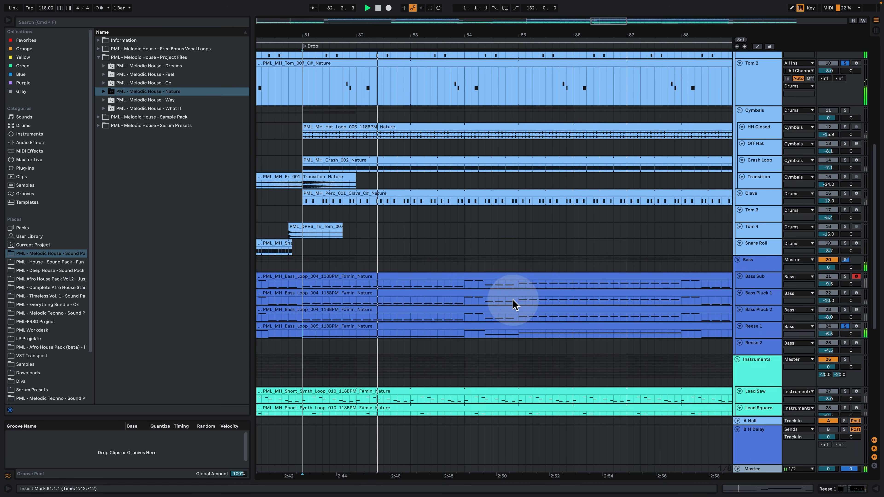
Examine the notes in the Reese 1 clip and its device chain, and return to Tom 2's devices
{"action": "left_click", "coordinate": [754, 327]}
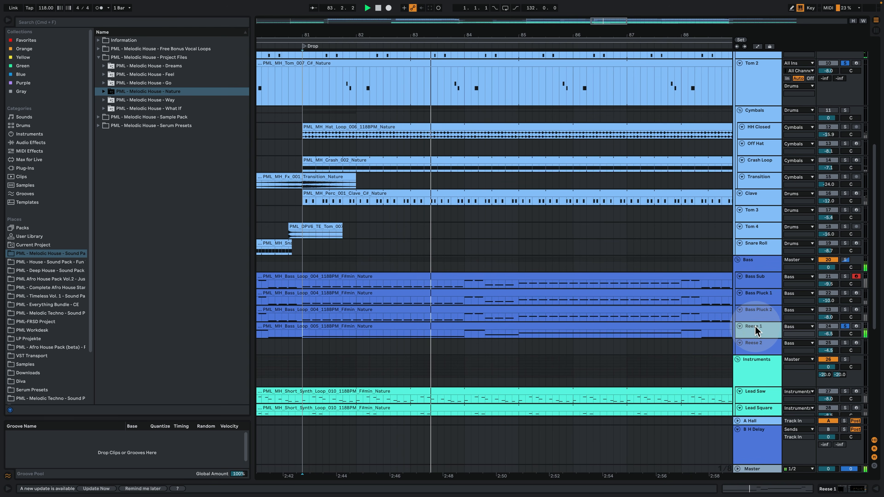
{"action": "double_click", "coordinate": [517, 326]}
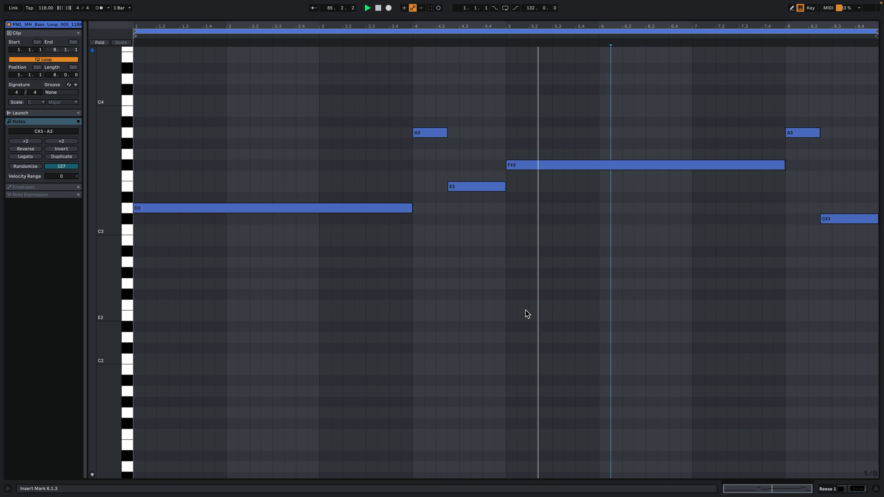
{"action": "left_click", "coordinate": [843, 487]}
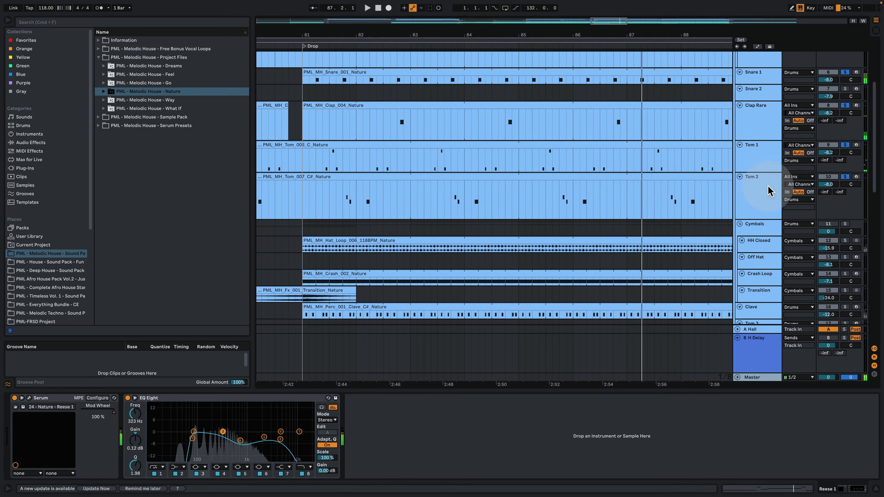
{"action": "left_click", "coordinate": [764, 190]}
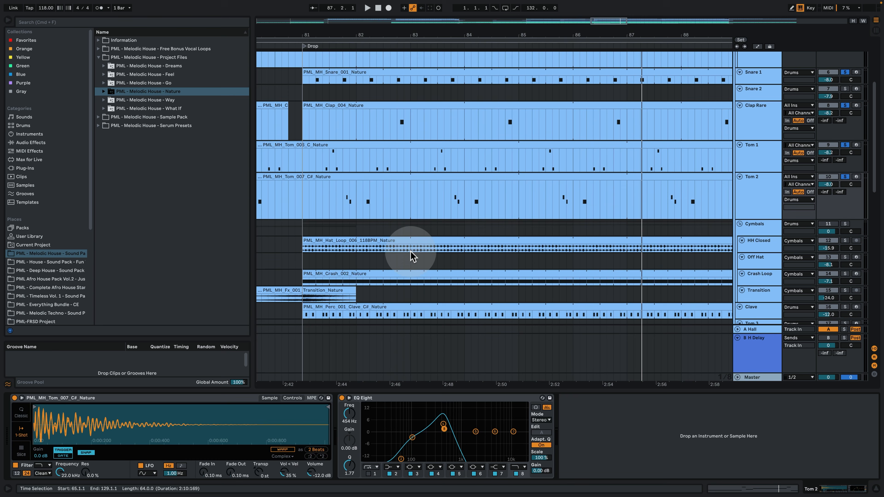
Enlarge and solo HH Closed, and examine the waveform of its hat loop clip while playing the Drop from bar 81
{"action": "scroll", "coordinate": [468, 241], "scroll_direction": "up", "scroll_amount": 2}
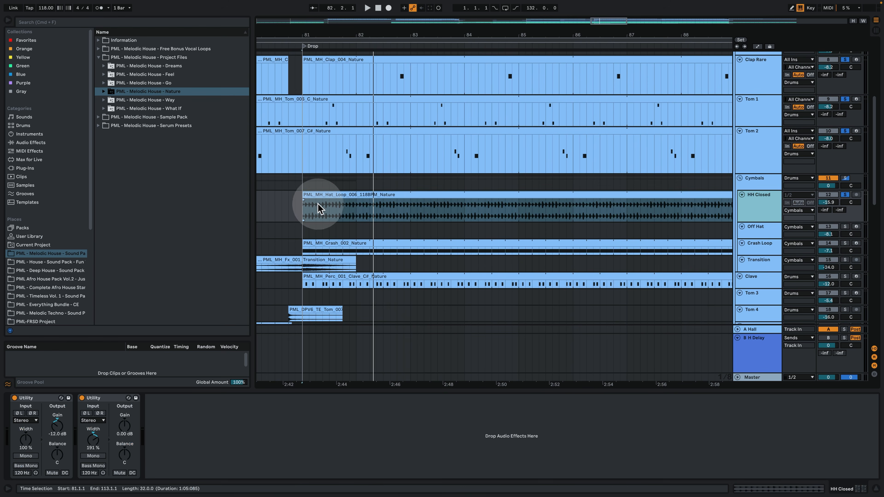
{"action": "left_click", "coordinate": [325, 196]}
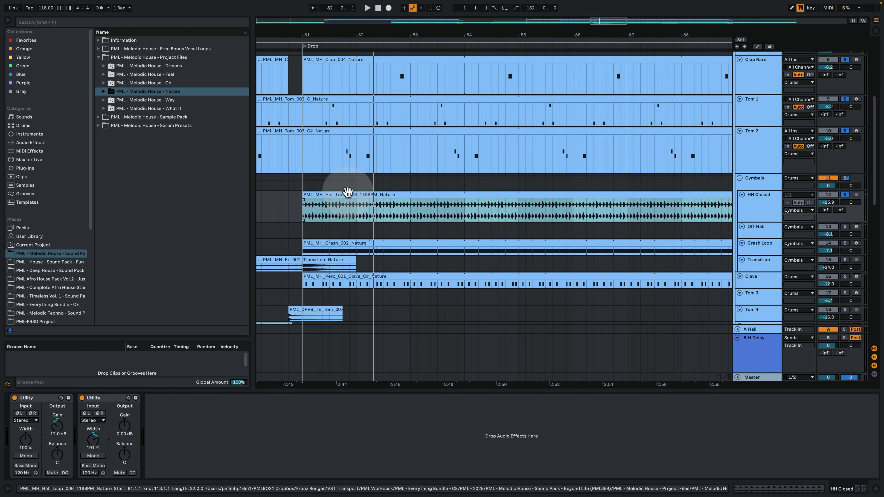
{"action": "scroll", "coordinate": [372, 258], "scroll_direction": "up", "scroll_amount": 1}
{"action": "double_click", "coordinate": [348, 208]}
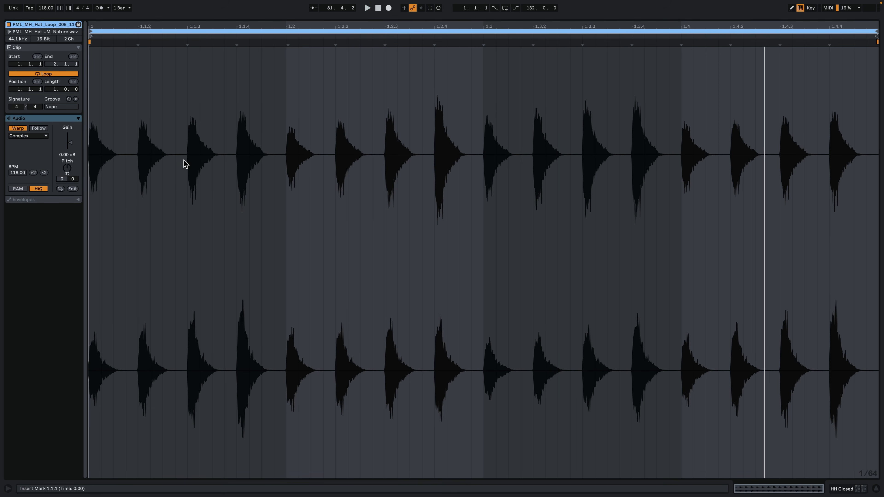
{"action": "key", "text": "space"}
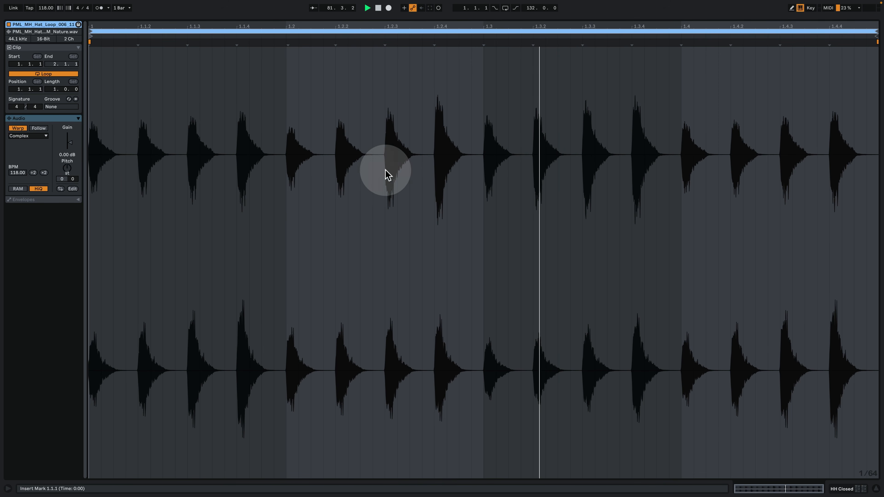
{"action": "left_click", "coordinate": [842, 489]}
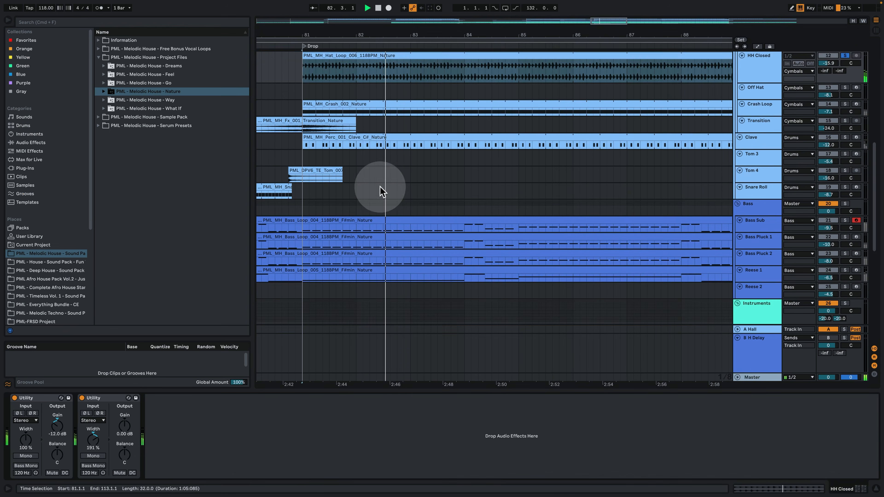
Inspect the two Utility devices on HH Closed while the hat loop plays with the soloed drums
{"action": "scroll", "coordinate": [381, 190], "scroll_direction": "up", "scroll_amount": 3}
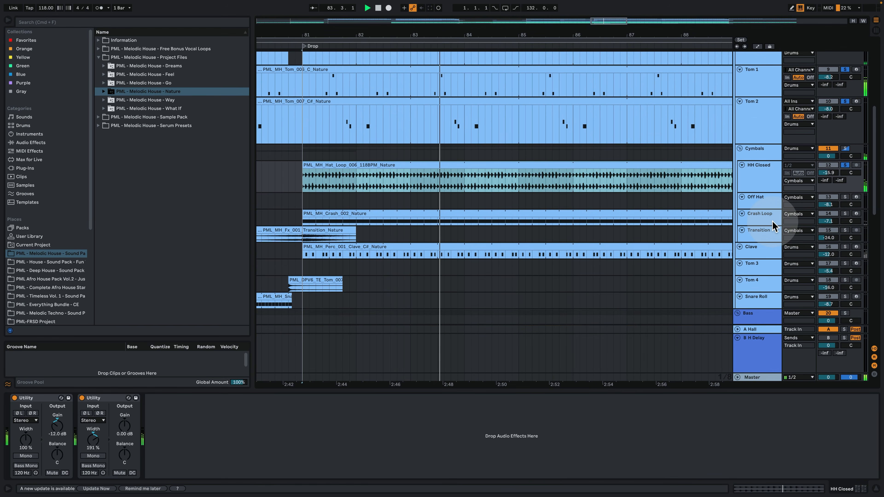
{"action": "left_click", "coordinate": [759, 182]}
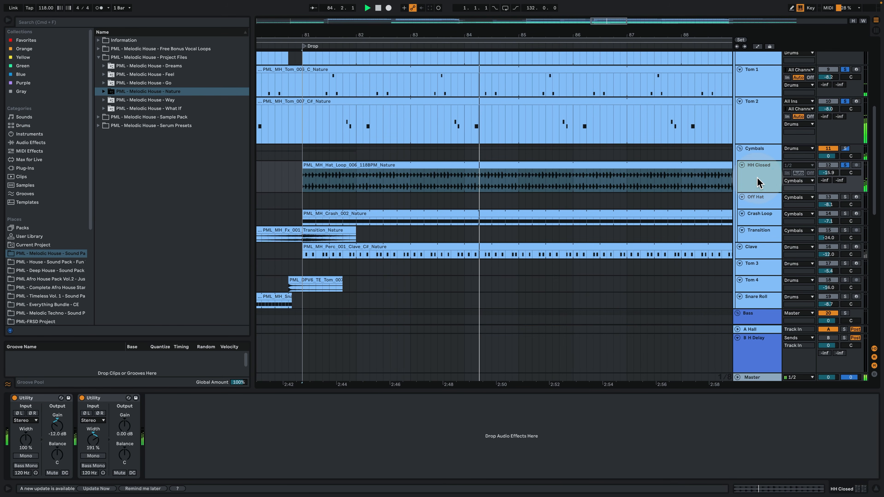
{"action": "left_click", "coordinate": [756, 153]}
{"action": "left_click", "coordinate": [758, 173]}
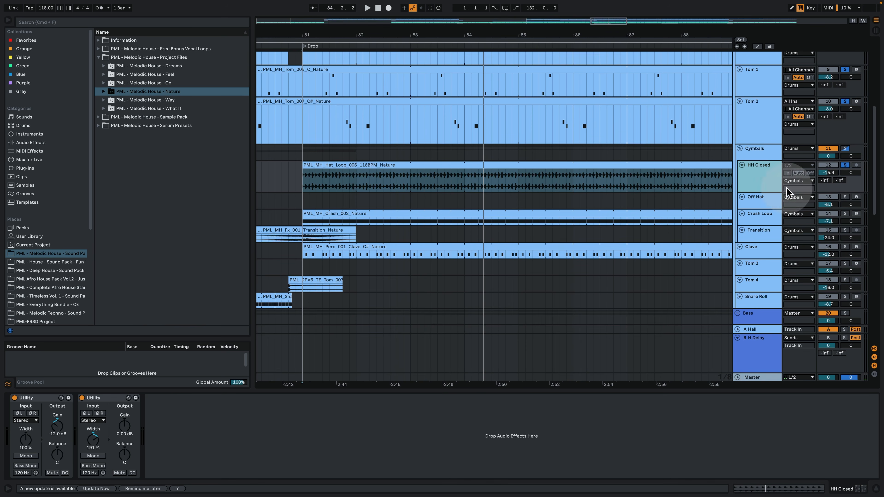
Enlarge the Crash Loop track and show its device chain
{"action": "left_click_drag", "start_coordinate": [735, 225], "coordinate": [736, 240]}
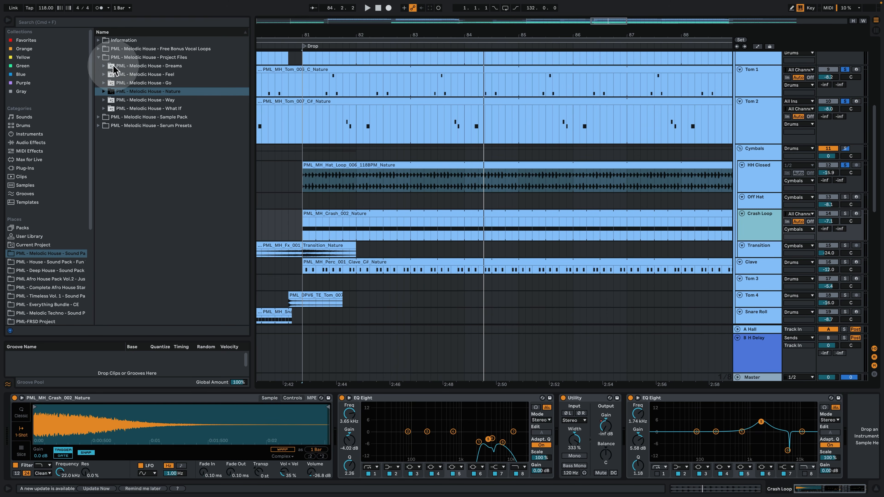
Solo Crash Loop, play the Drop from bar 81, and examine the note in its crash clip
{"action": "left_click", "coordinate": [846, 214]}
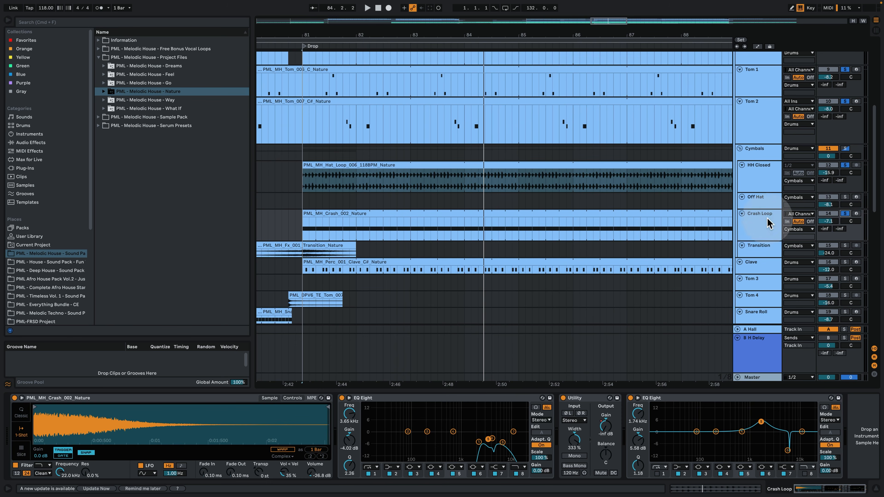
{"action": "left_click", "coordinate": [315, 191]}
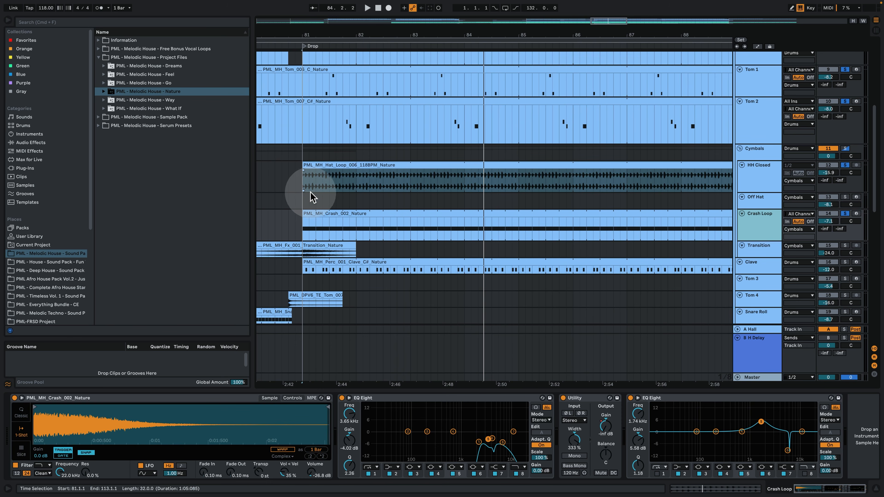
{"action": "key", "text": "space"}
{"action": "double_click", "coordinate": [345, 213]}
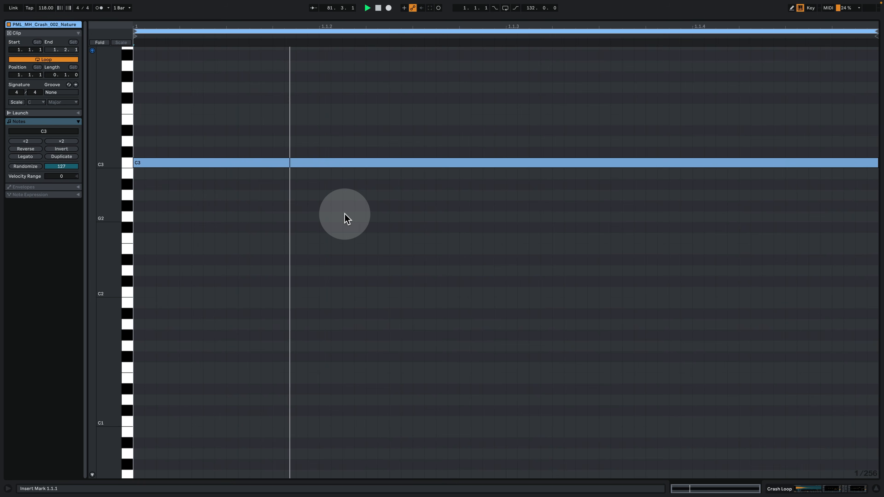
{"action": "left_click", "coordinate": [348, 215]}
{"action": "left_click", "coordinate": [799, 491]}
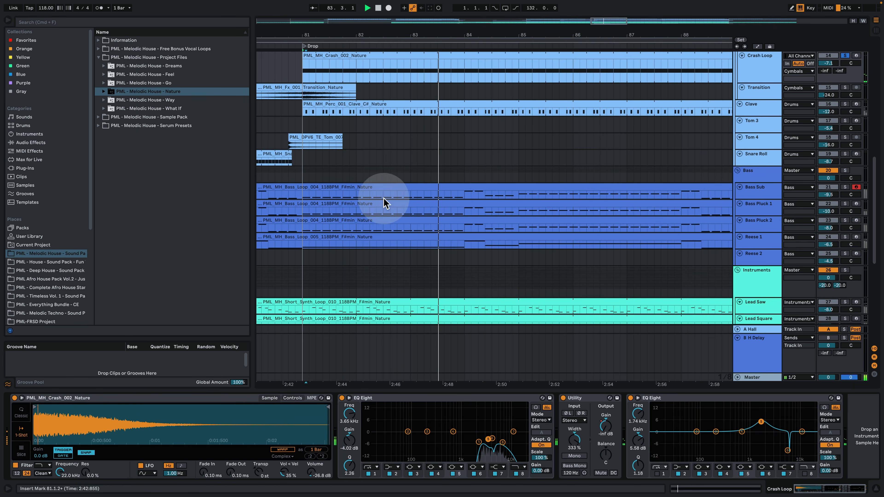
Inspect the EQ Eight and Utility devices on Crash Loop and replay the soloed drums into the Drop
{"action": "scroll", "coordinate": [418, 237], "scroll_direction": "up", "scroll_amount": 3}
{"action": "scroll", "coordinate": [416, 245], "scroll_direction": "up", "scroll_amount": 4}
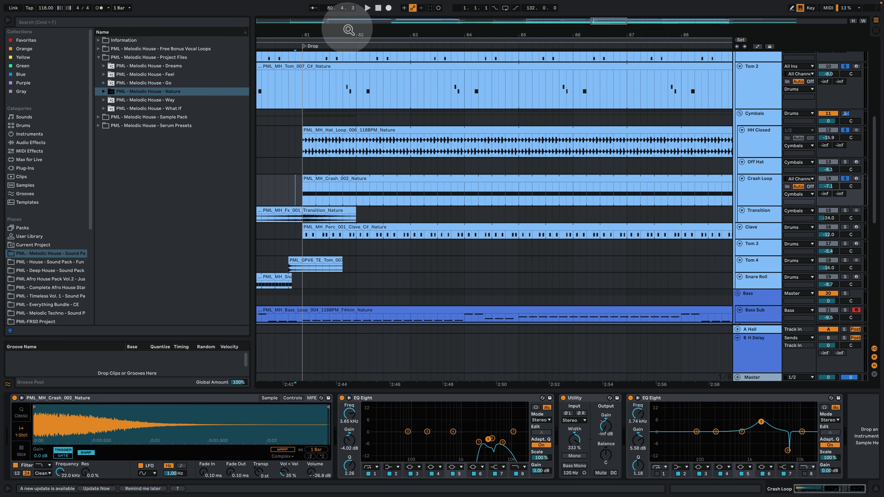
{"action": "left_click_drag", "start_coordinate": [348, 29], "coordinate": [450, 21]}
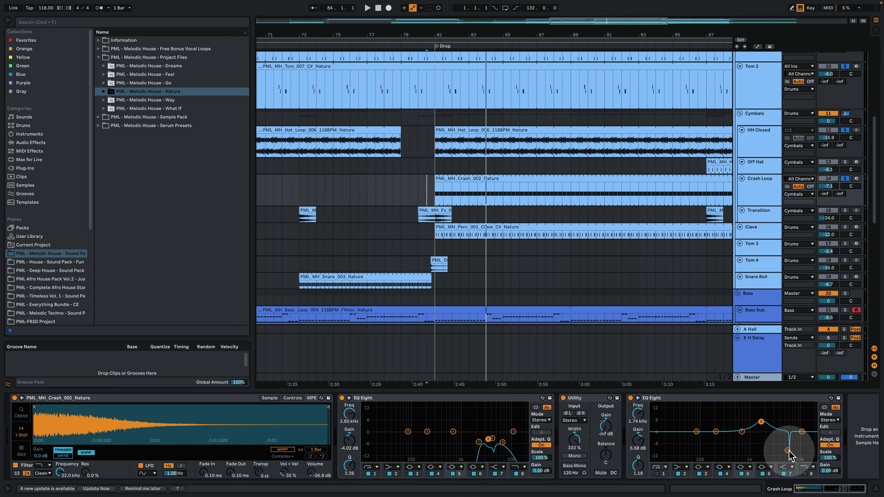
{"action": "key", "text": "space"}
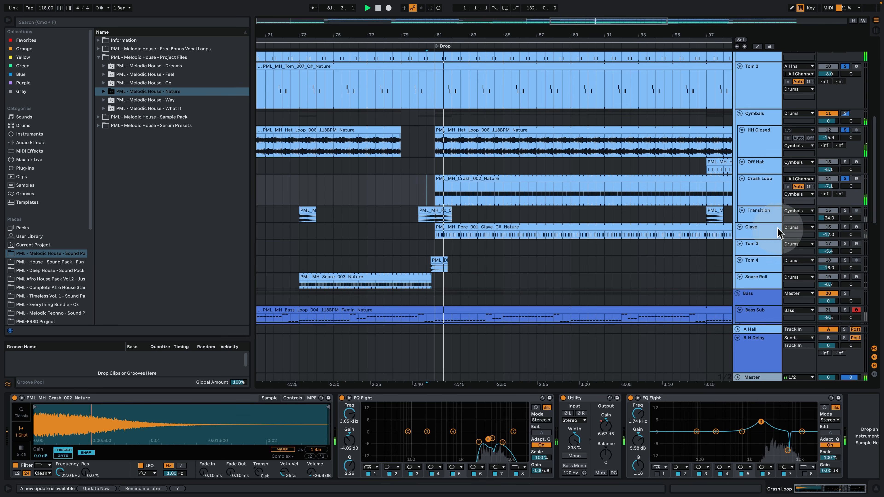
Select the transition effect clip at bar 80 and solo the Transition track
{"action": "left_click", "coordinate": [432, 209]}
{"action": "key", "text": "space"}
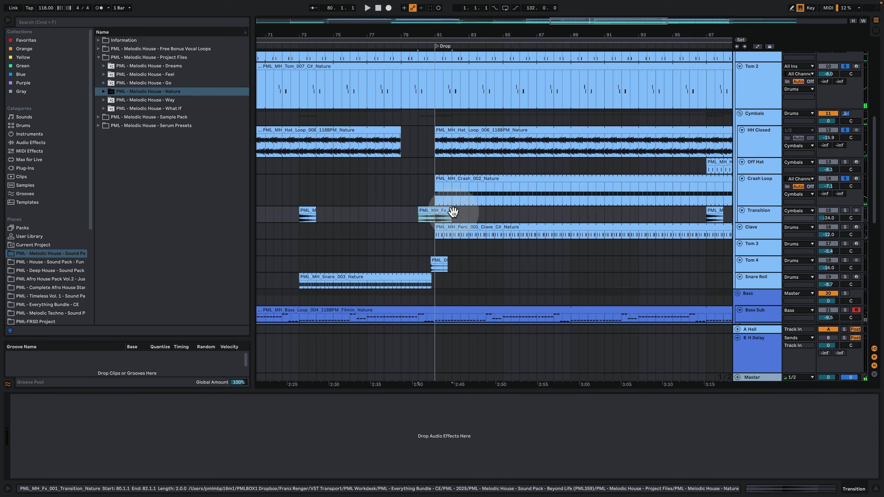
{"action": "left_click", "coordinate": [845, 211]}
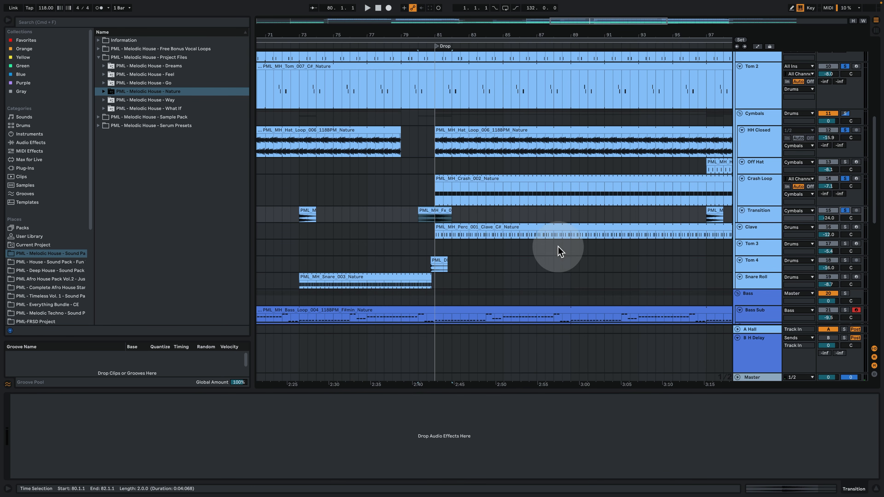
Solo Tom 4 and play its clip at the Drop's entry with its EQ Eight showing
{"action": "left_click", "coordinate": [759, 265]}
{"action": "left_click", "coordinate": [430, 261]}
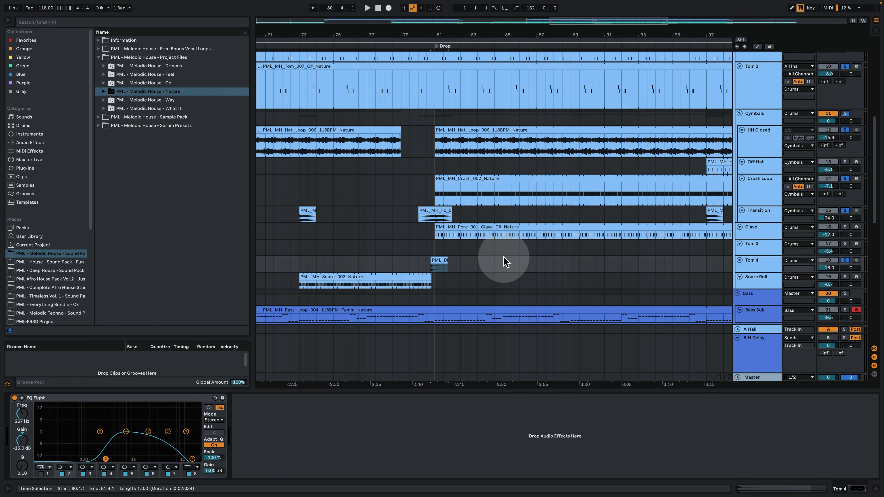
{"action": "left_click", "coordinate": [440, 259]}
{"action": "key", "text": "space"}
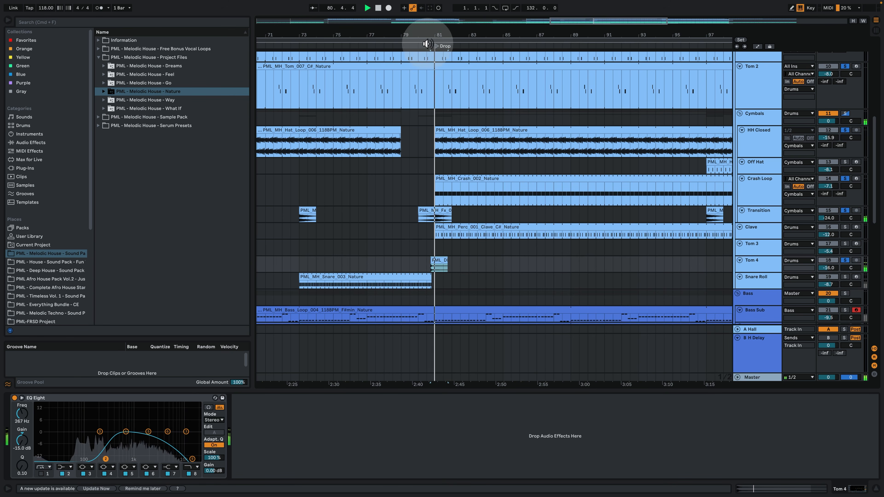
{"action": "left_click_drag", "start_coordinate": [430, 34], "coordinate": [340, 80]}
{"action": "key", "text": "space"}
{"action": "key", "text": "space"}
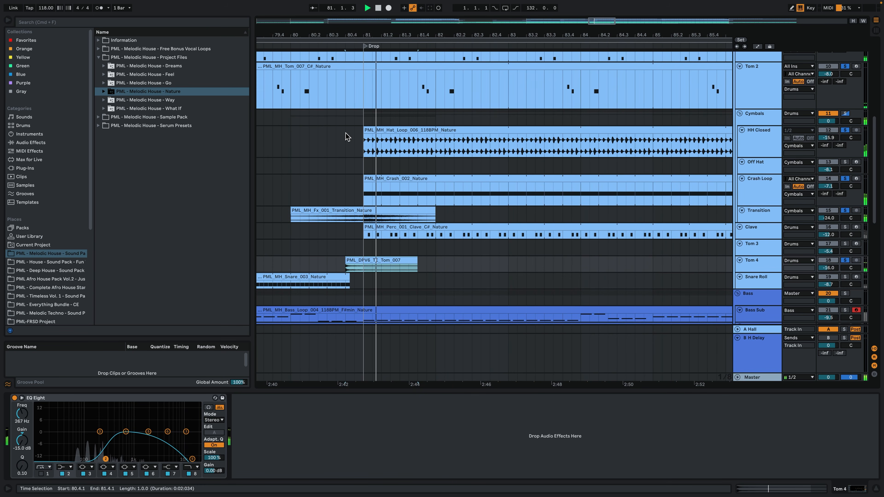
Play the Transition clip from bar 80 into the Drop
{"action": "left_click", "coordinate": [304, 212]}
{"action": "key", "text": "space"}
{"action": "key", "text": "space"}
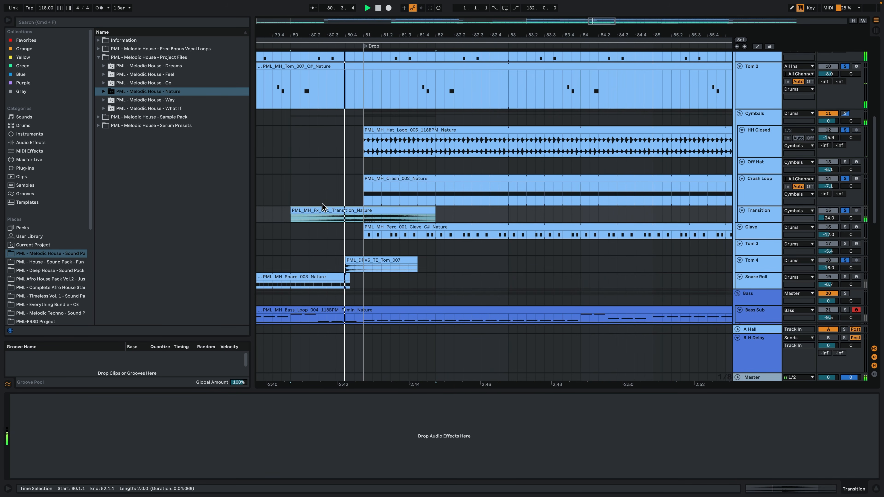
Solo Snare Roll and examine the notes in its snare clip while playing from bar 73
{"action": "left_click_drag", "start_coordinate": [391, 36], "coordinate": [392, 3]}
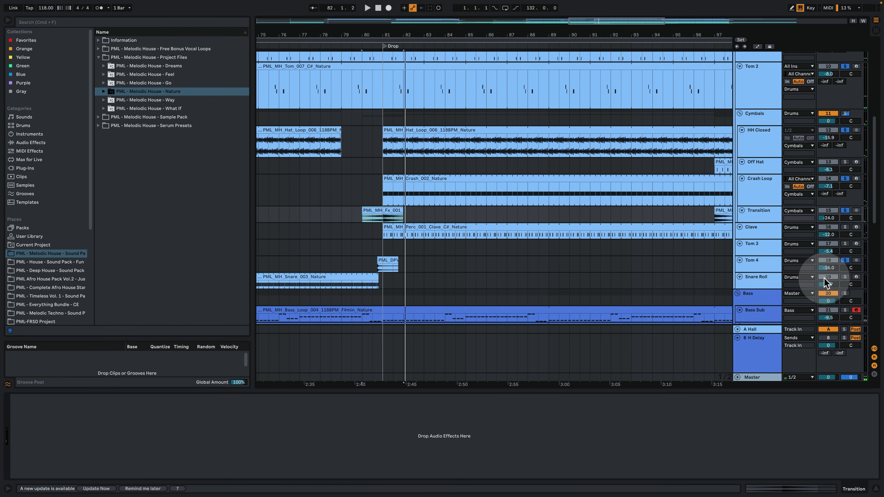
{"action": "left_click", "coordinate": [306, 281]}
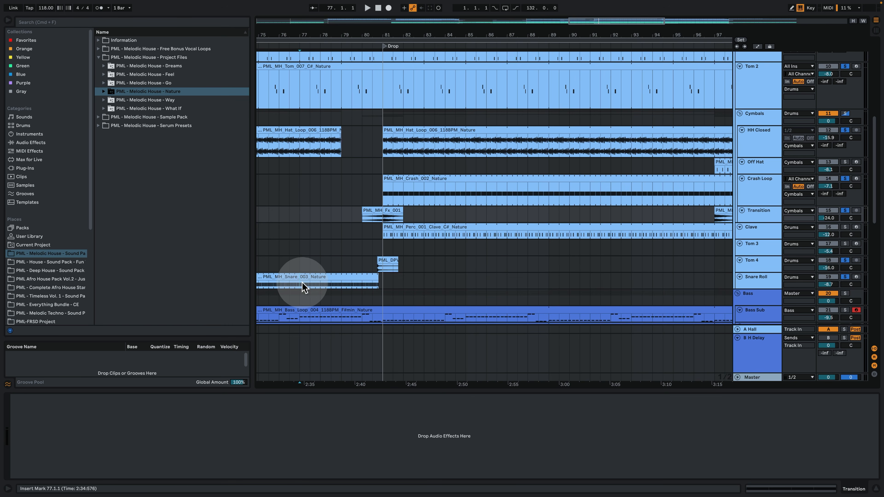
{"action": "double_click", "coordinate": [310, 277]}
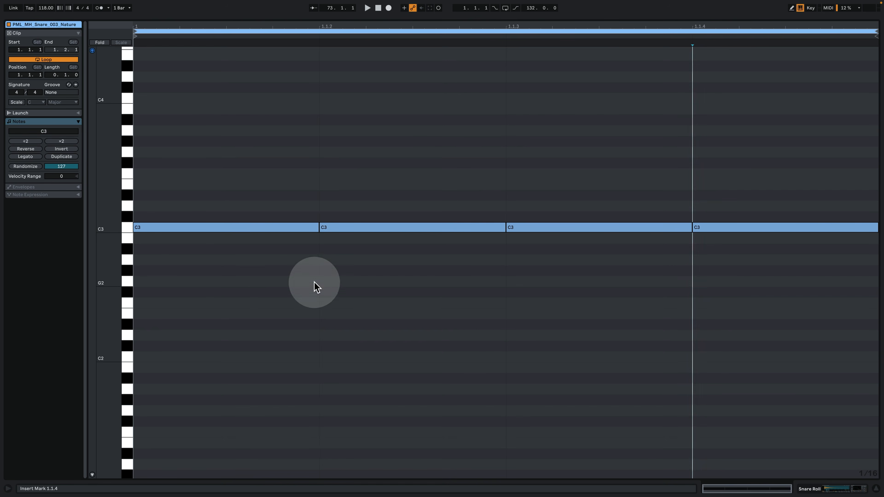
{"action": "key", "text": "space"}
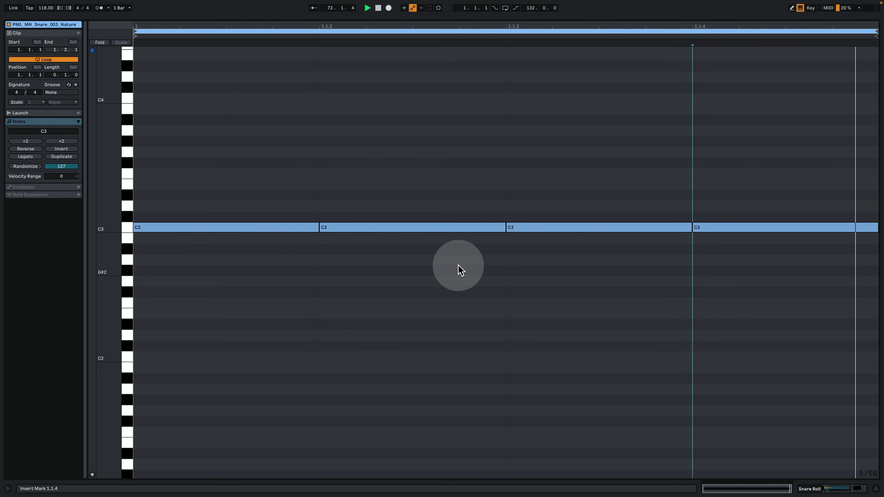
{"action": "left_click", "coordinate": [829, 487]}
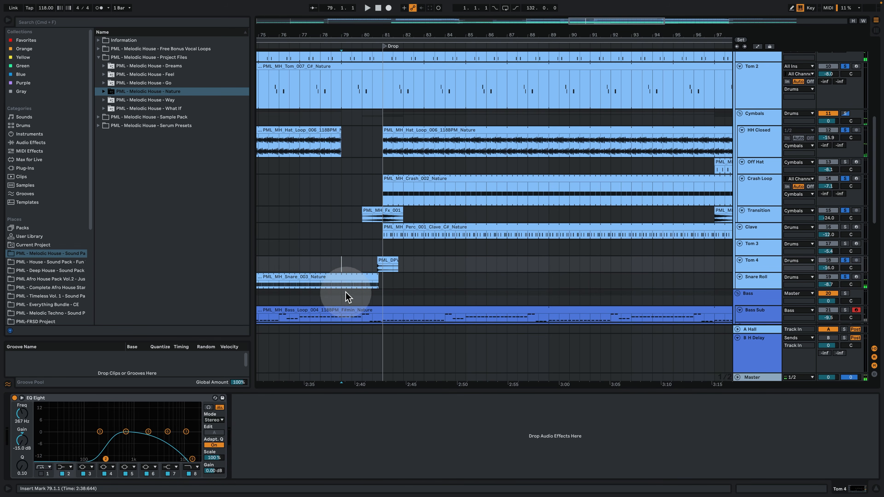
{"action": "left_click", "coordinate": [347, 284]}
{"action": "key", "text": "space"}
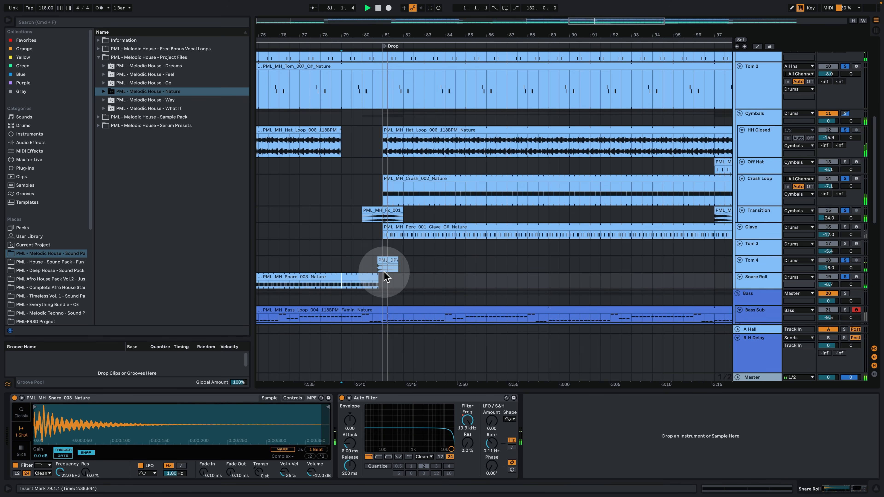
Solo Clave, show its device chain, and examine the C3 notes in its clip during playback
{"action": "left_click_drag", "start_coordinate": [413, 32], "coordinate": [413, 16]}
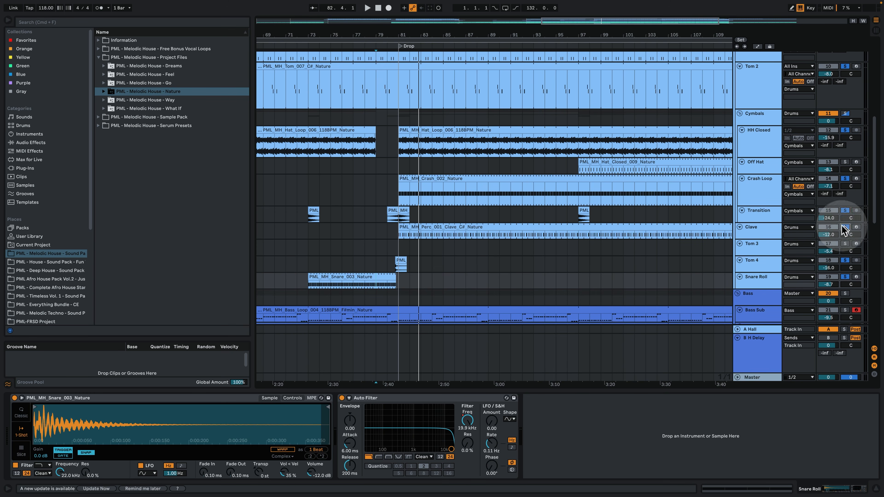
{"action": "left_click", "coordinate": [766, 233]}
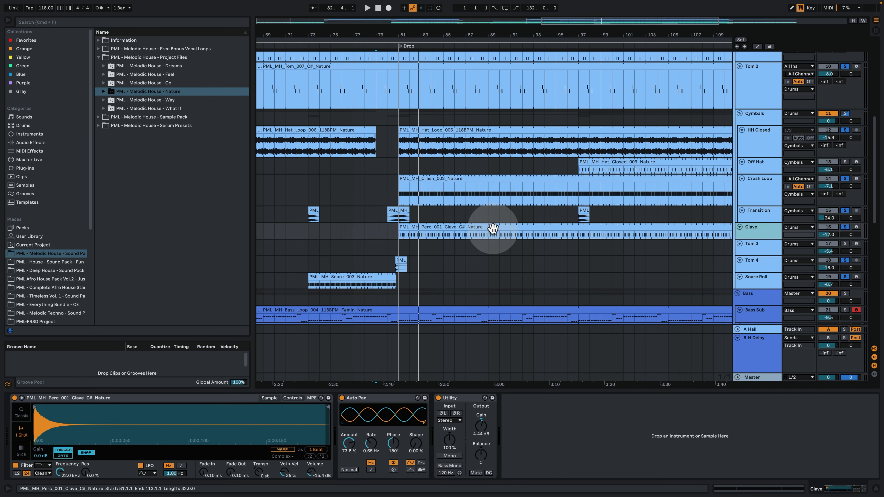
{"action": "double_click", "coordinate": [454, 228]}
{"action": "left_click", "coordinate": [366, 267]}
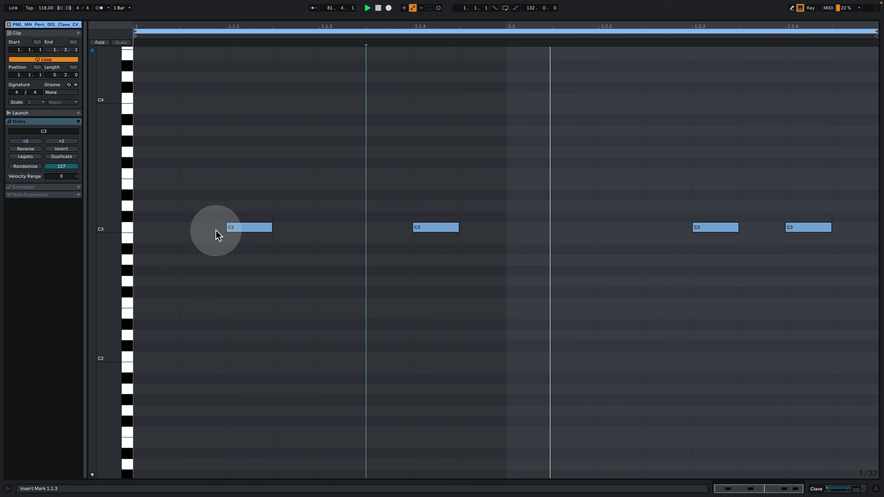
{"action": "left_click_drag", "start_coordinate": [219, 194], "coordinate": [869, 261]}
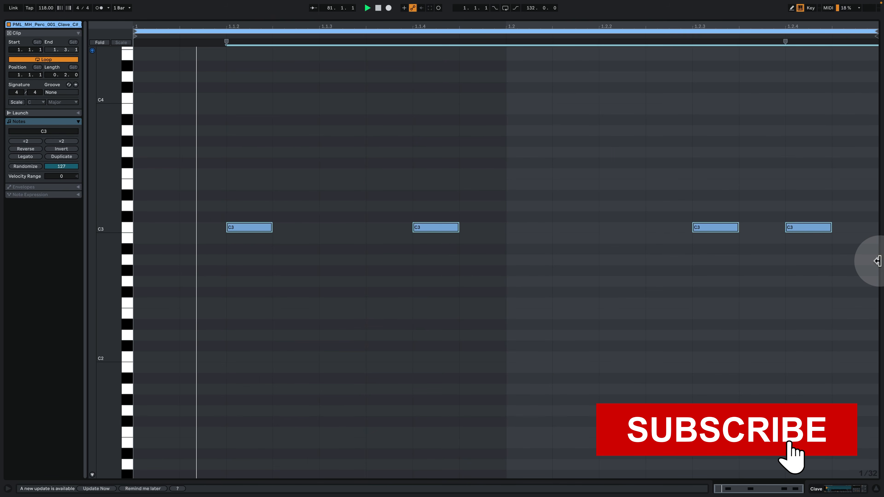
{"action": "left_click", "coordinate": [831, 485]}
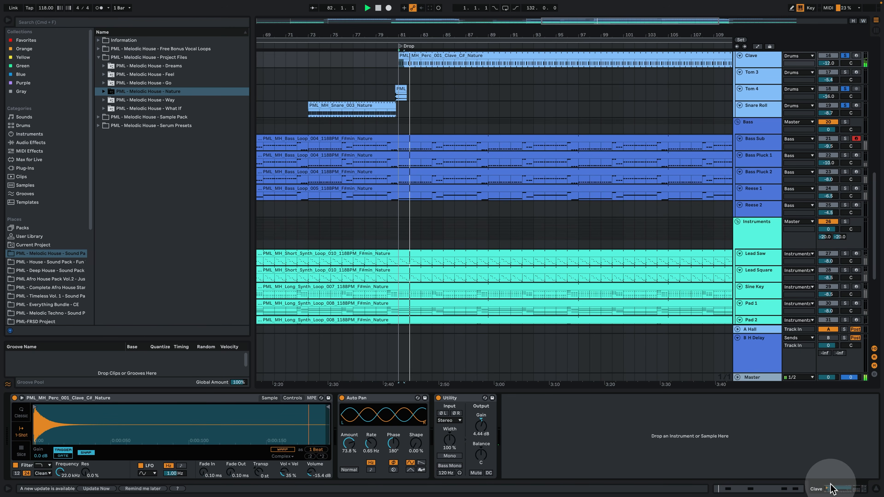
Reopen the Clave clip, select all its notes, and replay them from bar 81
{"action": "scroll", "coordinate": [578, 292], "scroll_direction": "up", "scroll_amount": 5}
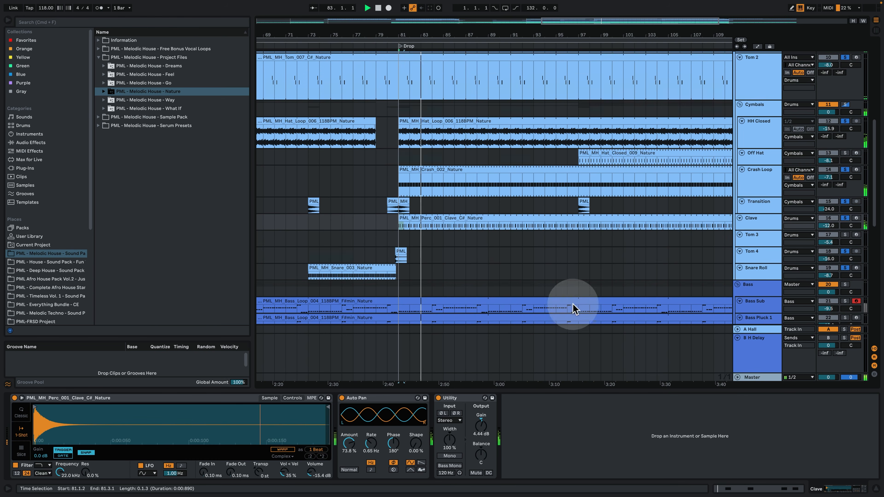
{"action": "double_click", "coordinate": [471, 220]}
{"action": "left_click_drag", "start_coordinate": [176, 182], "coordinate": [821, 275]}
{"action": "key", "text": "space"}
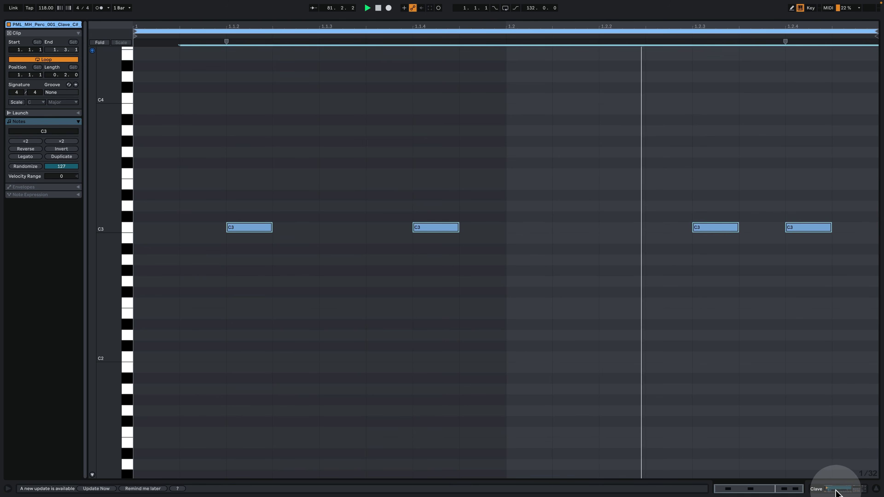
Return to Clave's devices and inspect the Auto Pan and Utility while replaying the Drop
{"action": "left_click", "coordinate": [836, 491]}
{"action": "scroll", "coordinate": [429, 227], "scroll_direction": "up", "scroll_amount": 3}
{"action": "key", "text": "space"}
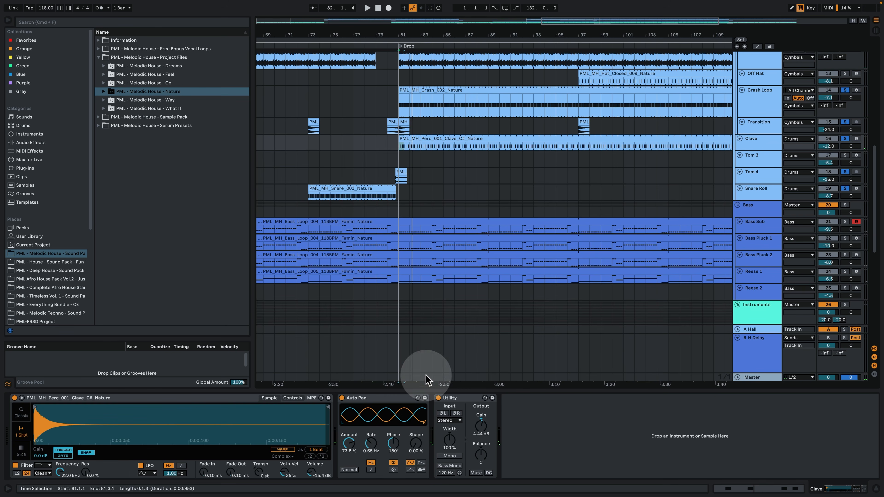
{"action": "scroll", "coordinate": [529, 244], "scroll_direction": "up", "scroll_amount": 3}
{"action": "key", "text": "space"}
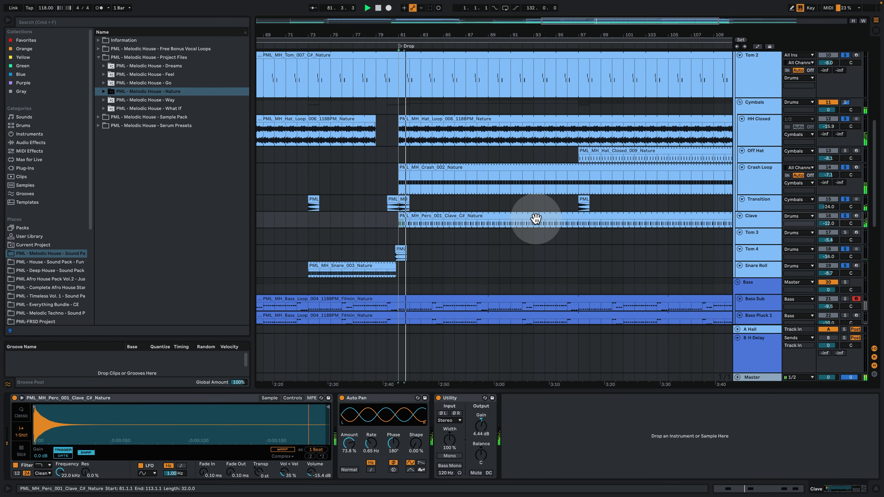
Solo Off Hat, open its closed hat clip, and select the C3 note while playing from bar 97
{"action": "left_click_drag", "start_coordinate": [447, 35], "coordinate": [397, 21]}
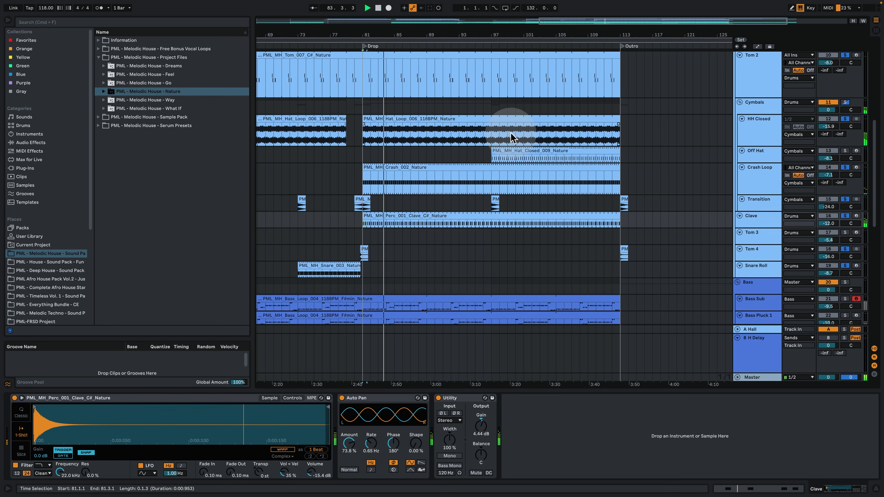
{"action": "left_click", "coordinate": [494, 160]}
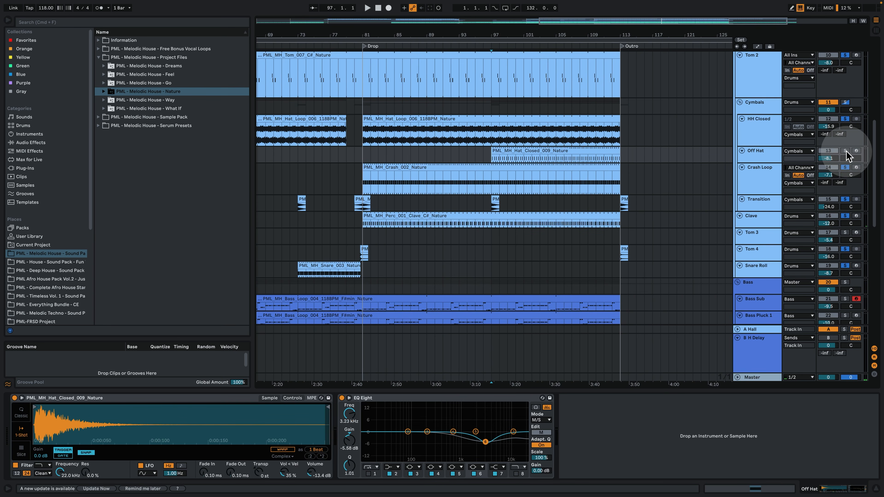
{"action": "left_click", "coordinate": [539, 151]}
{"action": "double_click", "coordinate": [540, 151]}
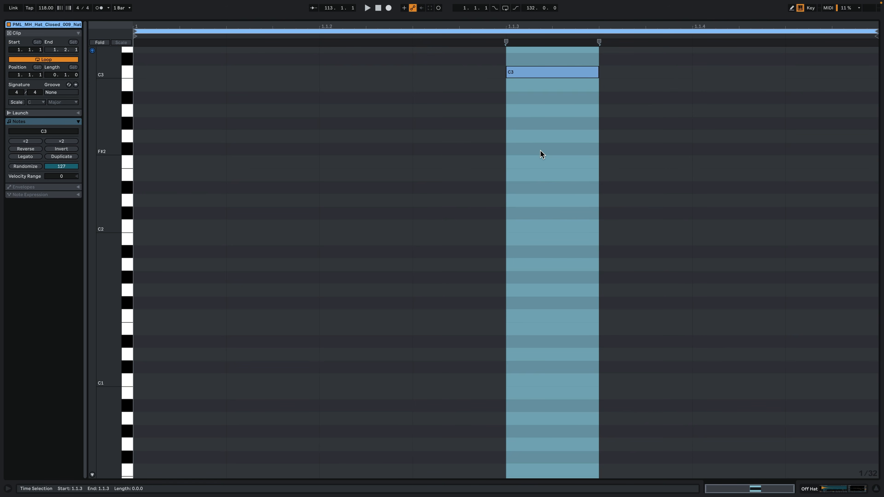
{"action": "scroll", "coordinate": [517, 217], "scroll_direction": "up", "scroll_amount": 5}
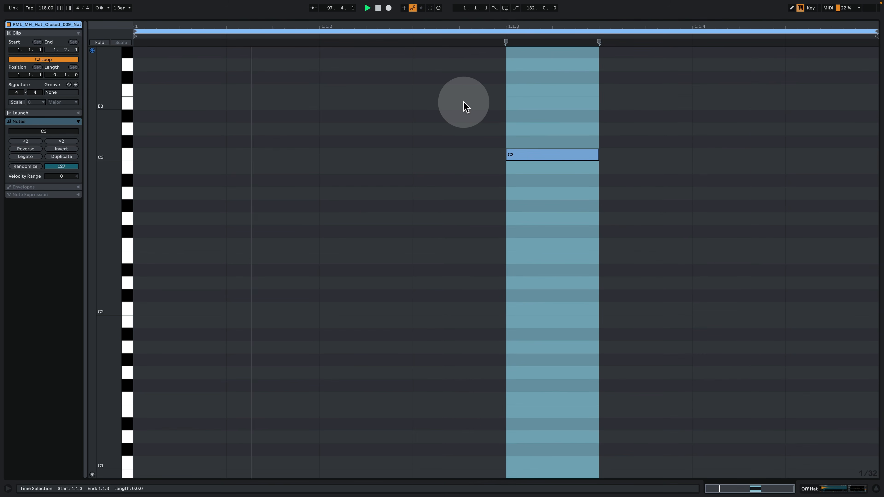
{"action": "key", "text": "space"}
{"action": "left_click_drag", "start_coordinate": [456, 114], "coordinate": [642, 192]}
{"action": "key", "text": "space"}
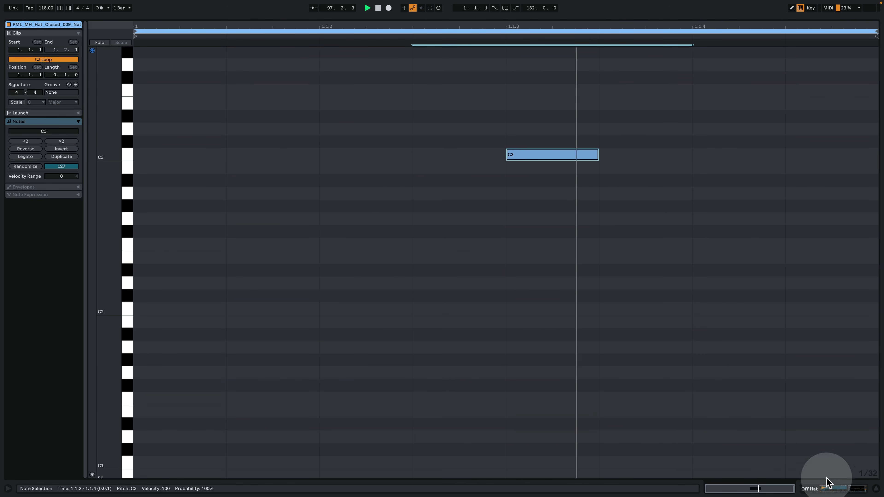
{"action": "left_click", "coordinate": [832, 489]}
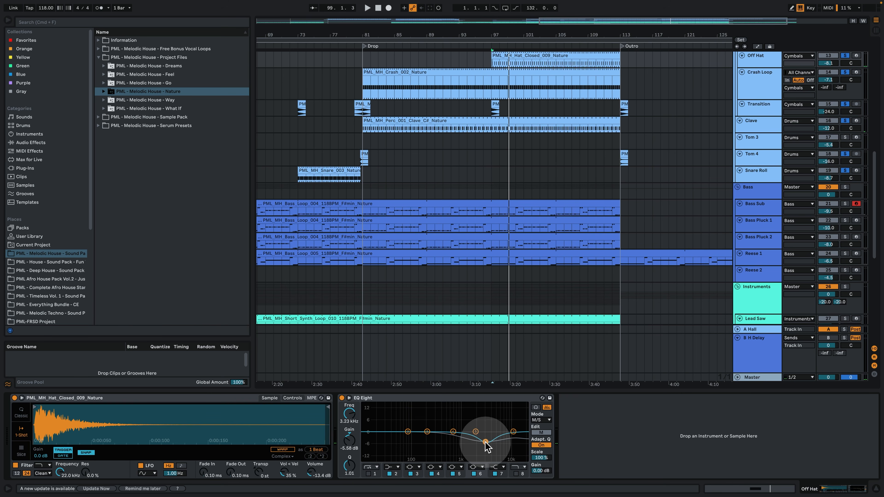
{"action": "scroll", "coordinate": [523, 237], "scroll_direction": "up", "scroll_amount": 3}
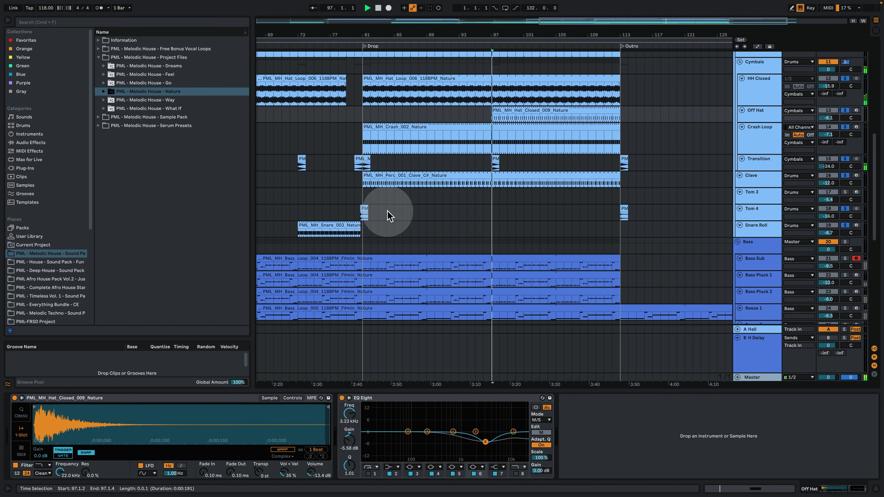
Stop the Off Hat playback, select the PML_MH_Snare_002_Nature clip at bar 97, and solo the Snare 2 track
{"action": "key", "text": "space"}
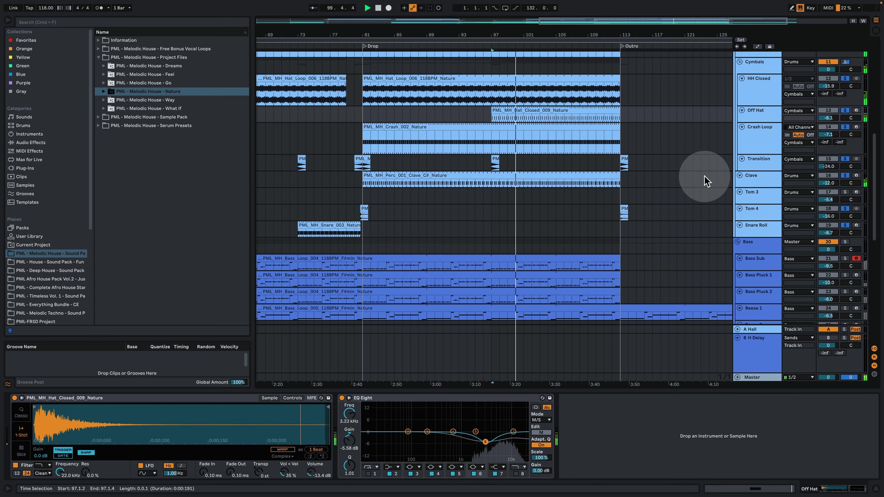
{"action": "scroll", "coordinate": [710, 195], "scroll_direction": "up", "scroll_amount": 5}
{"action": "scroll", "coordinate": [726, 225], "scroll_direction": "up", "scroll_amount": 4}
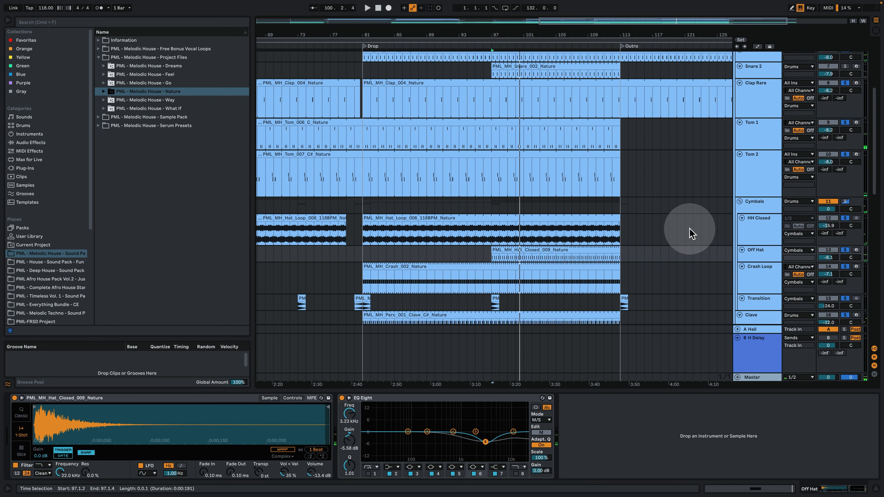
{"action": "scroll", "coordinate": [692, 266], "scroll_direction": "up", "scroll_amount": 2}
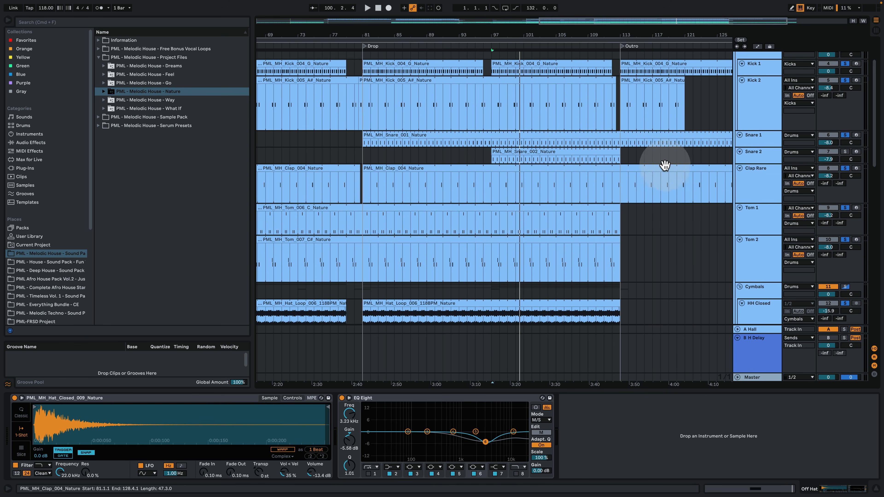
{"action": "left_click", "coordinate": [526, 151]}
{"action": "key", "text": "space"}
{"action": "left_click", "coordinate": [845, 152]}
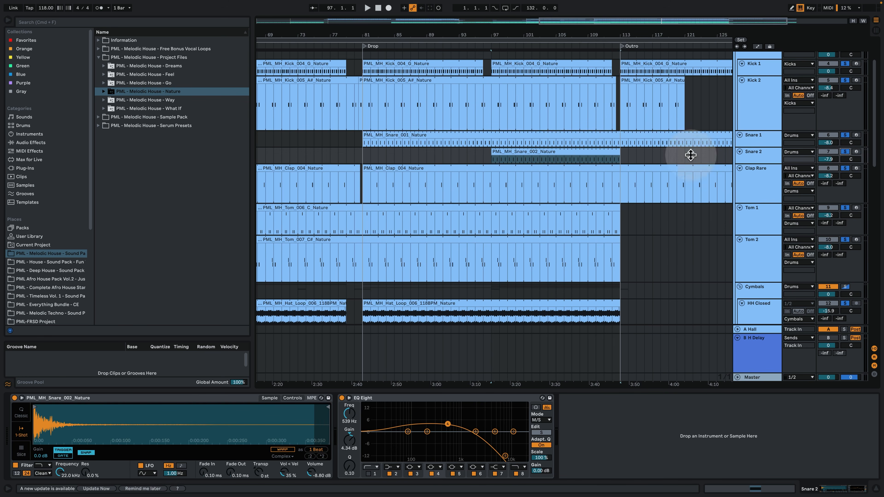
Open the Snare 2 clip, play it from bar 97, and select its C3 note
{"action": "double_click", "coordinate": [533, 151]}
{"action": "key", "text": "space"}
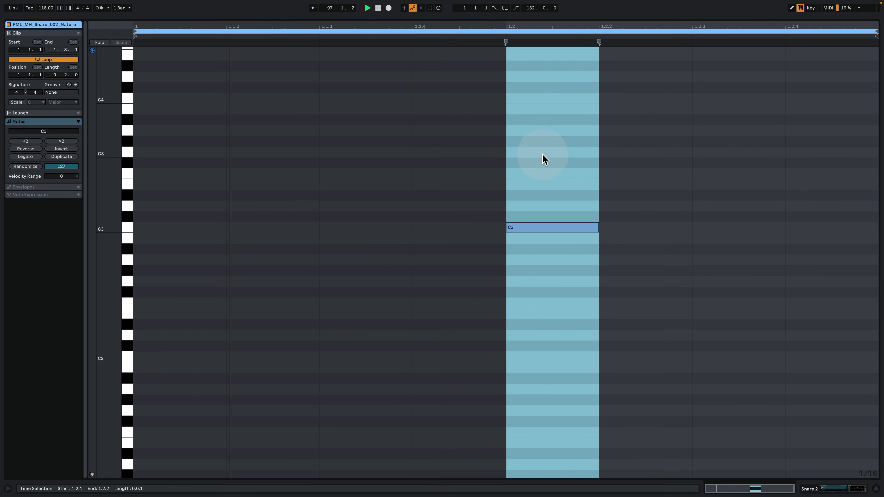
{"action": "left_click", "coordinate": [539, 216]}
{"action": "key", "text": "space"}
{"action": "left_click_drag", "start_coordinate": [460, 166], "coordinate": [667, 331]}
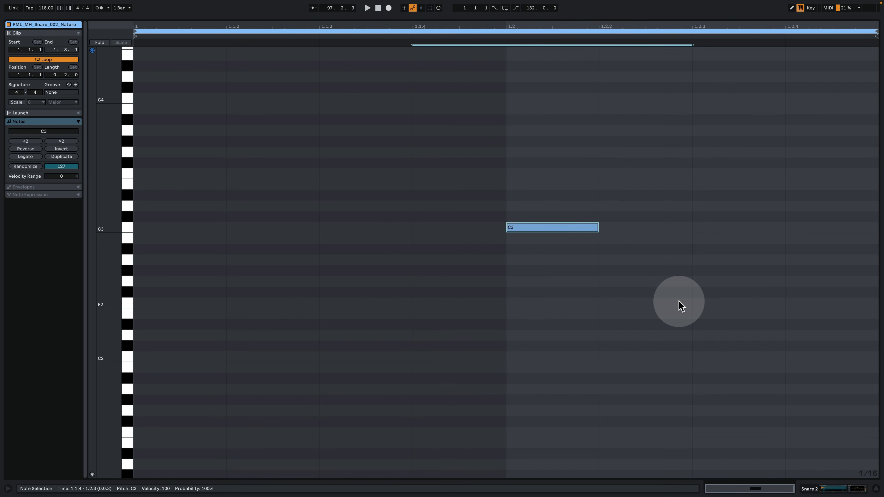
Return to Snare 2's devices and replay the soloed drums from bar 97 while looking over the drum arrangement
{"action": "left_click", "coordinate": [806, 487]}
{"action": "scroll", "coordinate": [572, 225], "scroll_direction": "up", "scroll_amount": 5}
{"action": "key", "text": "space"}
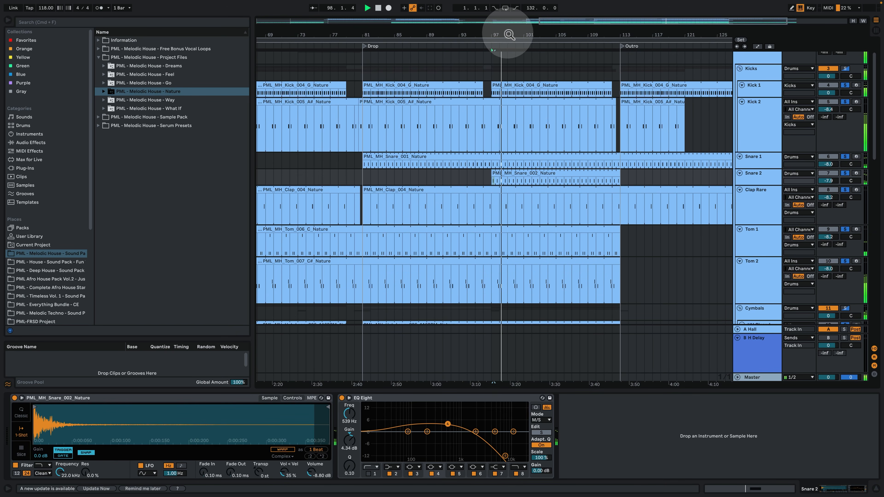
{"action": "left_click_drag", "start_coordinate": [510, 35], "coordinate": [558, 37]}
{"action": "scroll", "coordinate": [603, 198], "scroll_direction": "down", "scroll_amount": 4}
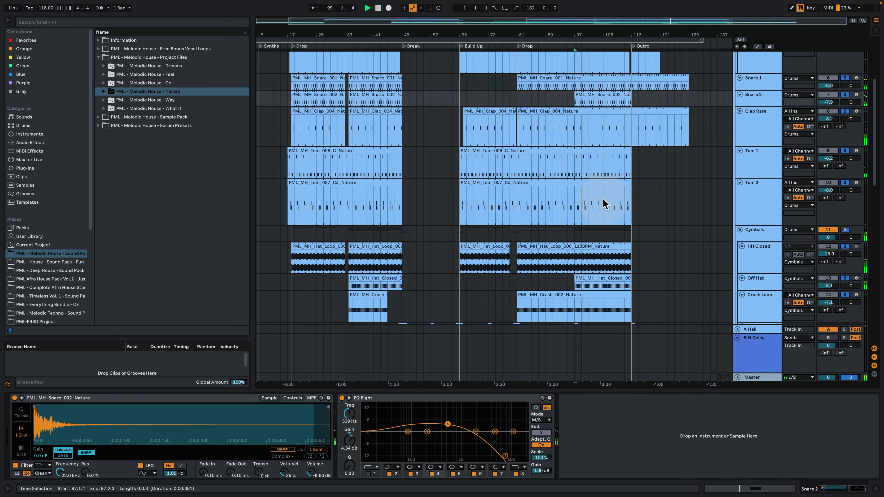
{"action": "scroll", "coordinate": [616, 213], "scroll_direction": "down", "scroll_amount": 3}
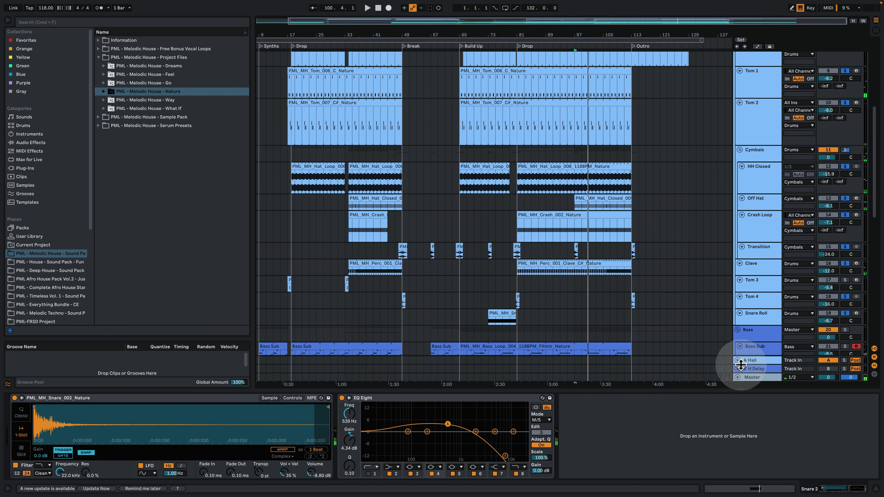
Inspect the Bass group's sidechain and Saturator devices, and solo the Bass Sub track with its devices displayed
{"action": "scroll", "coordinate": [731, 334], "scroll_direction": "down", "scroll_amount": 4}
{"action": "left_click", "coordinate": [750, 222]}
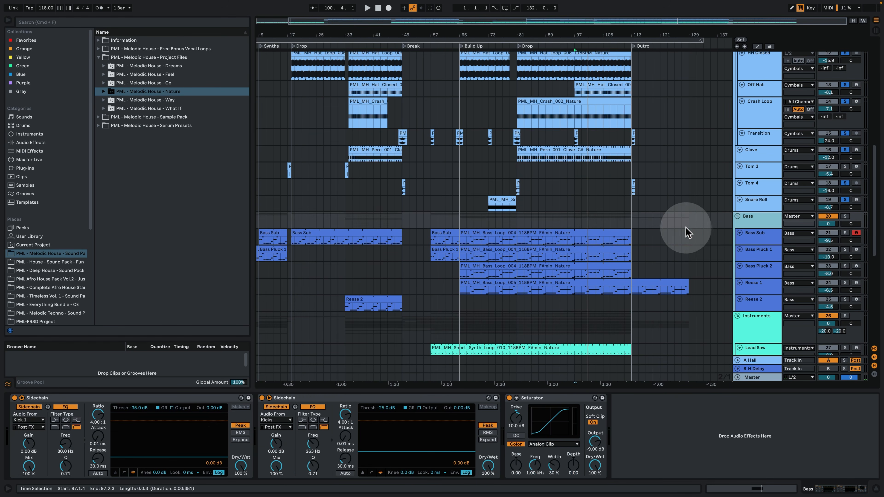
{"action": "left_click", "coordinate": [845, 233]}
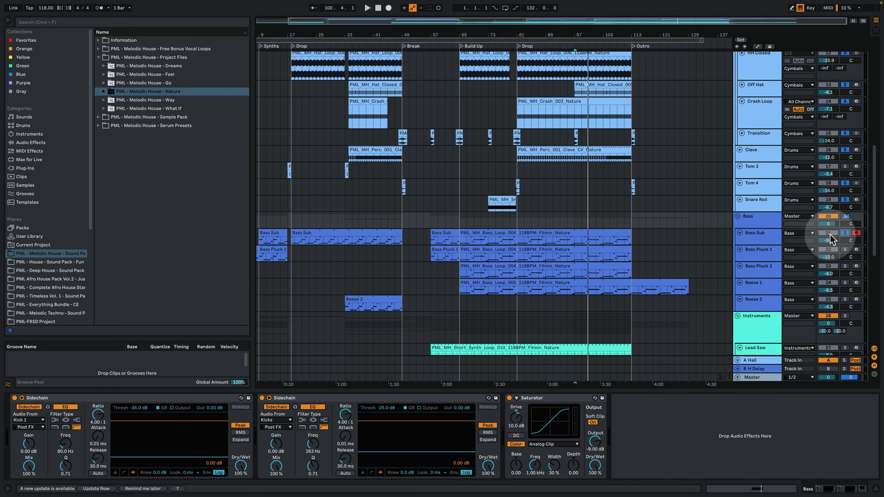
{"action": "left_click", "coordinate": [760, 237]}
Open the Bass Sub clip starting at bar 65 and play its notes while examining the piano roll
{"action": "left_click_drag", "start_coordinate": [546, 32], "coordinate": [519, 80]}
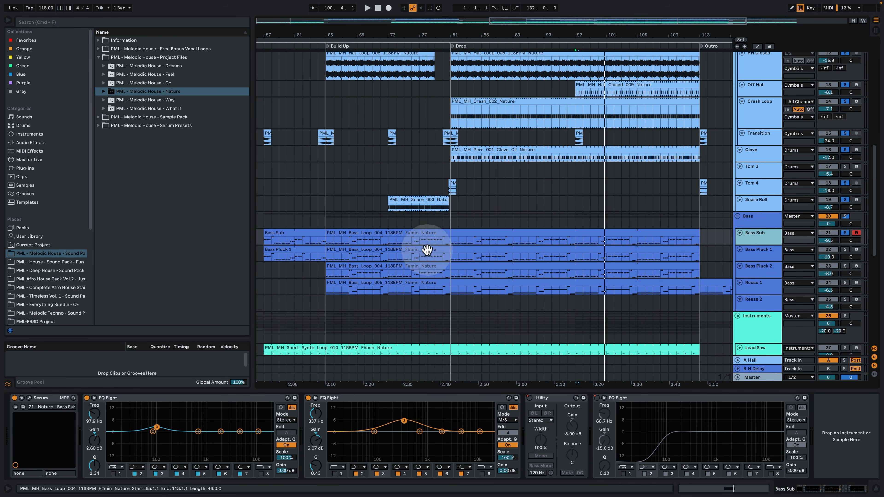
{"action": "double_click", "coordinate": [458, 231]}
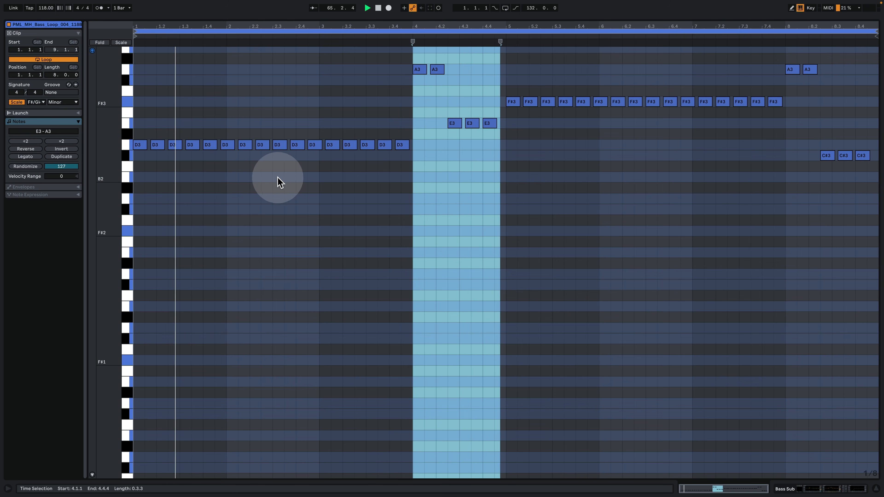
{"action": "left_click", "coordinate": [285, 175]}
{"action": "scroll", "coordinate": [288, 249], "scroll_direction": "up", "scroll_amount": 5}
{"action": "left_click", "coordinate": [124, 161]}
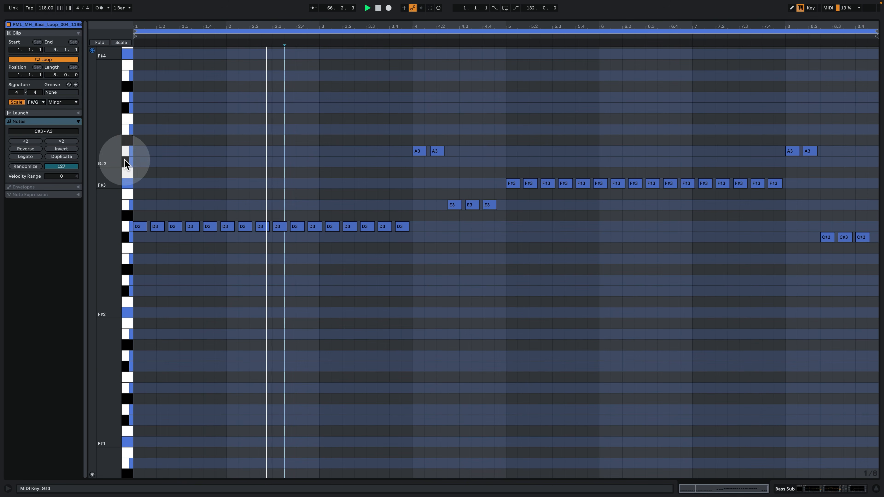
{"action": "left_click_drag", "start_coordinate": [125, 162], "coordinate": [129, 281]}
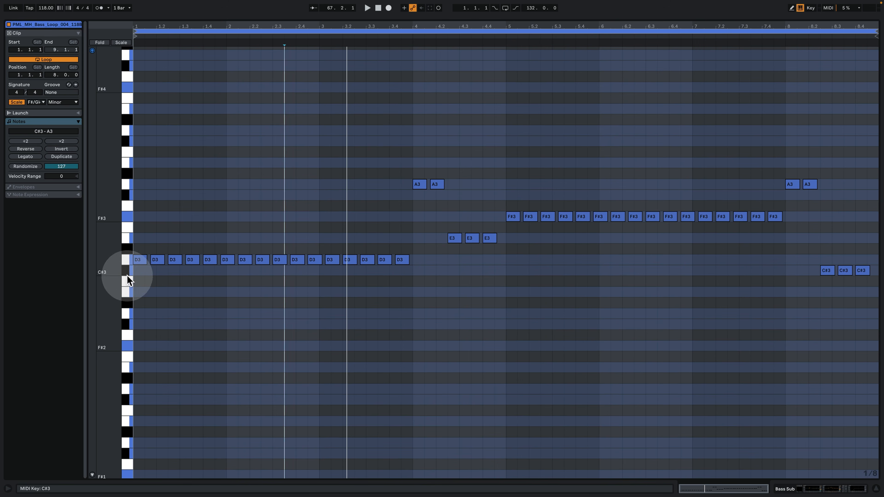
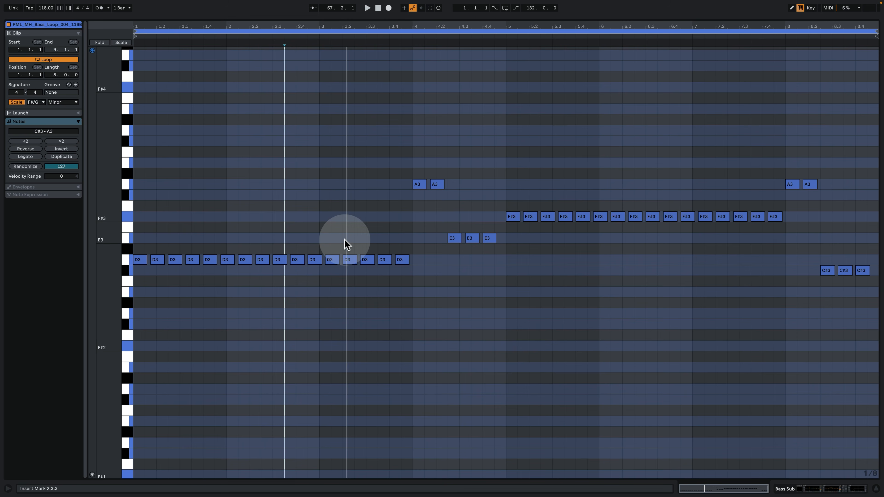
Set the Bass Sub clip's fixed grid to 1/16 and replay its bassline
{"action": "key", "text": "space"}
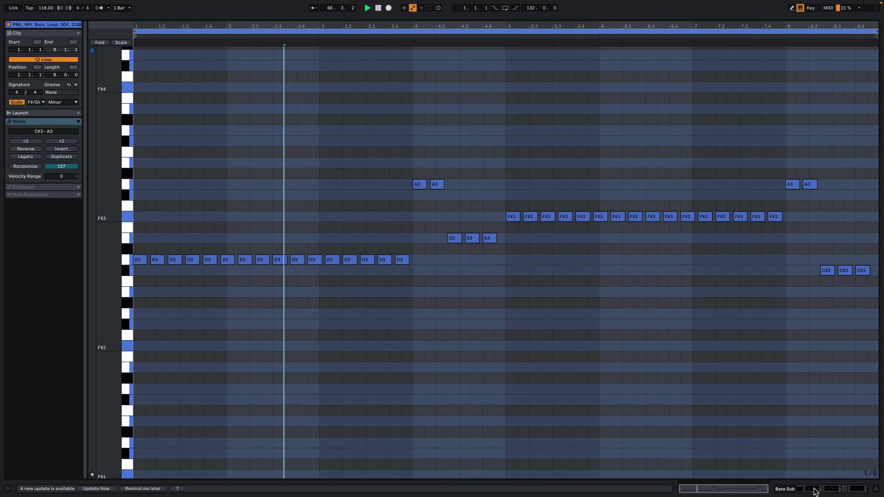
{"action": "right_click", "coordinate": [398, 308]}
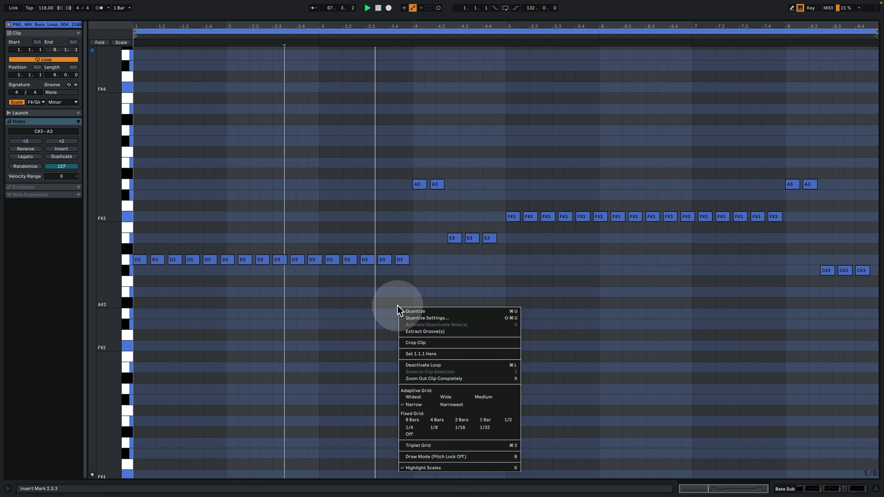
{"action": "left_click", "coordinate": [463, 427]}
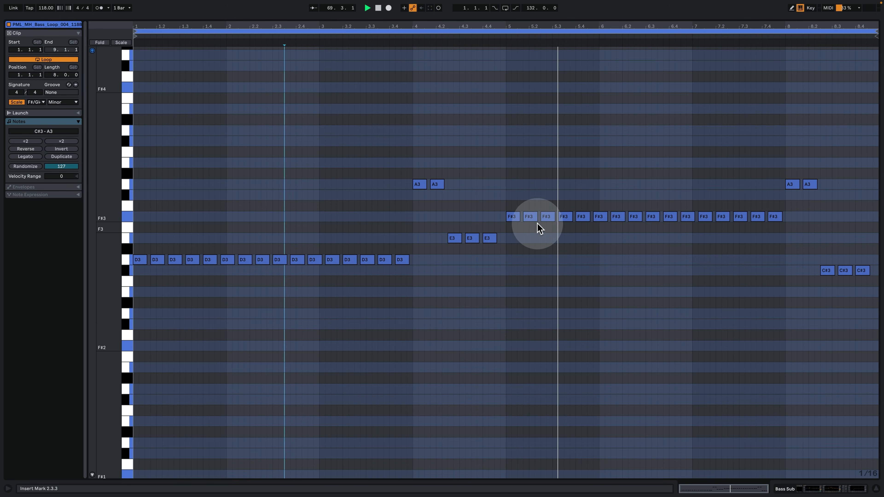
{"action": "key", "text": "space"}
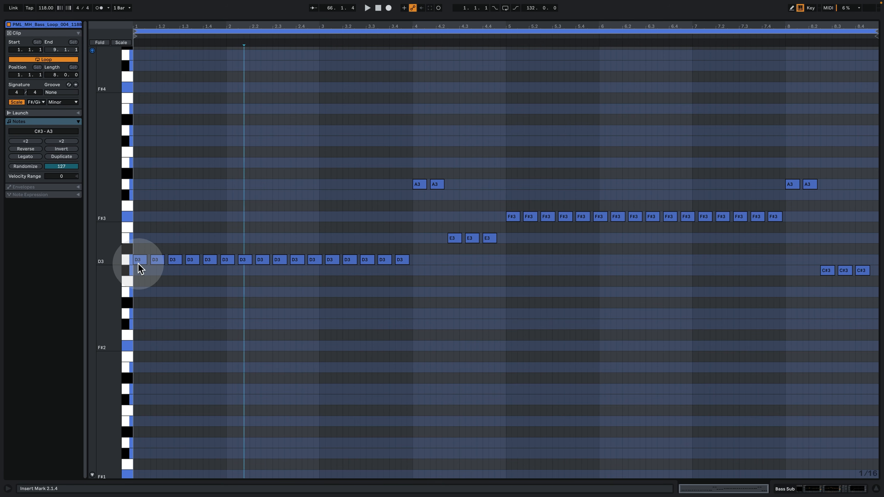
{"action": "key", "text": "space"}
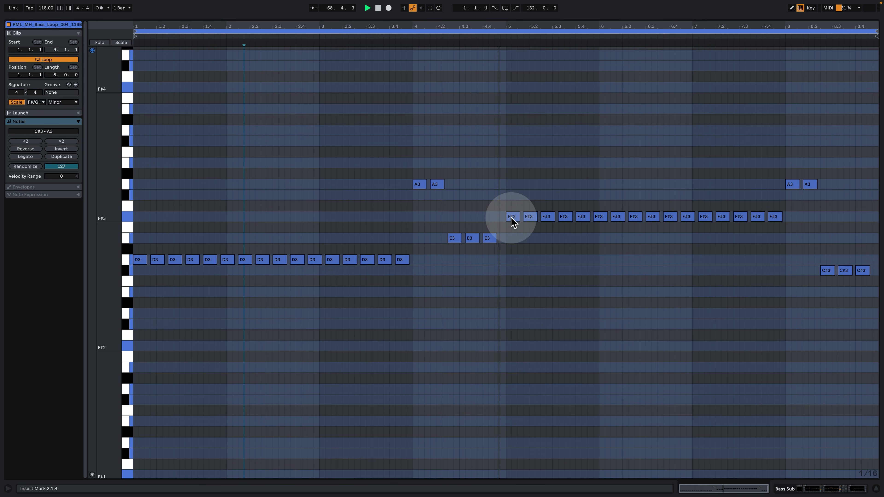
{"action": "key", "text": "space"}
{"action": "left_click", "coordinate": [819, 488]}
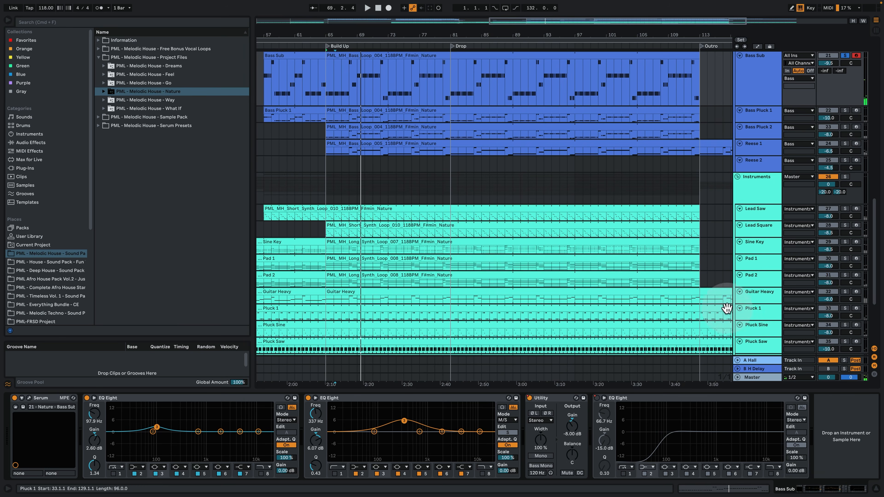
{"action": "scroll", "coordinate": [726, 308], "scroll_direction": "up", "scroll_amount": 3}
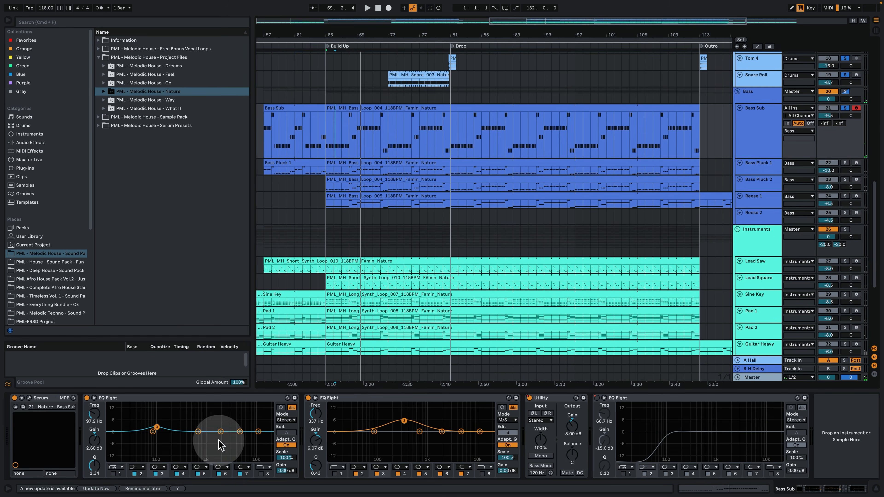
{"action": "left_click", "coordinate": [28, 398]}
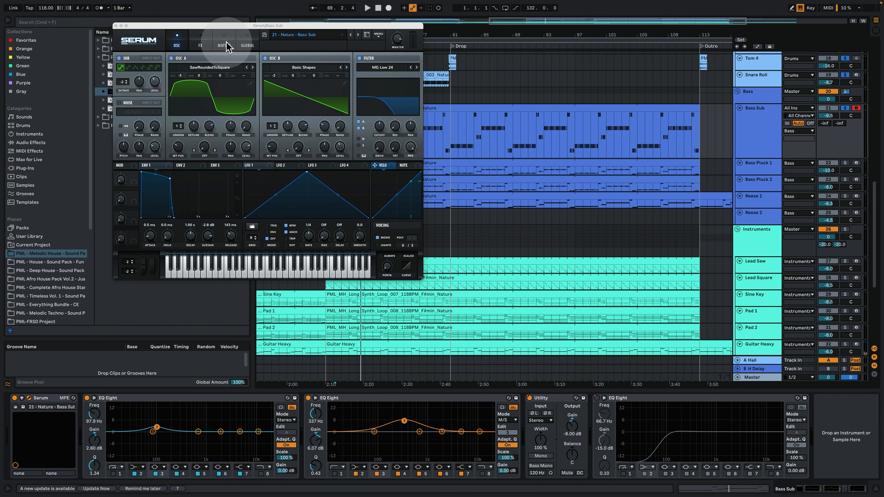
{"action": "left_click_drag", "start_coordinate": [238, 30], "coordinate": [241, 87]}
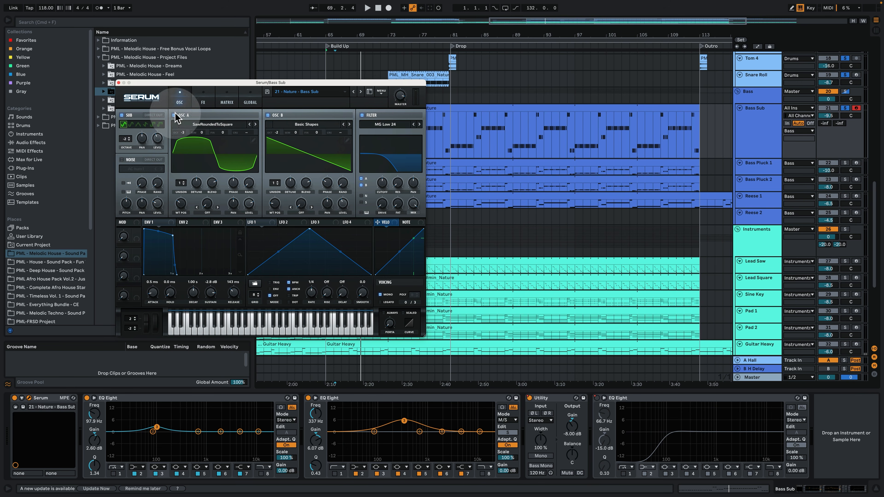
Solo Bass Sub alone, play it from bar 81, and inspect ENV 1 in Serum
{"action": "left_click", "coordinate": [845, 108]}
{"action": "left_click", "coordinate": [451, 136]}
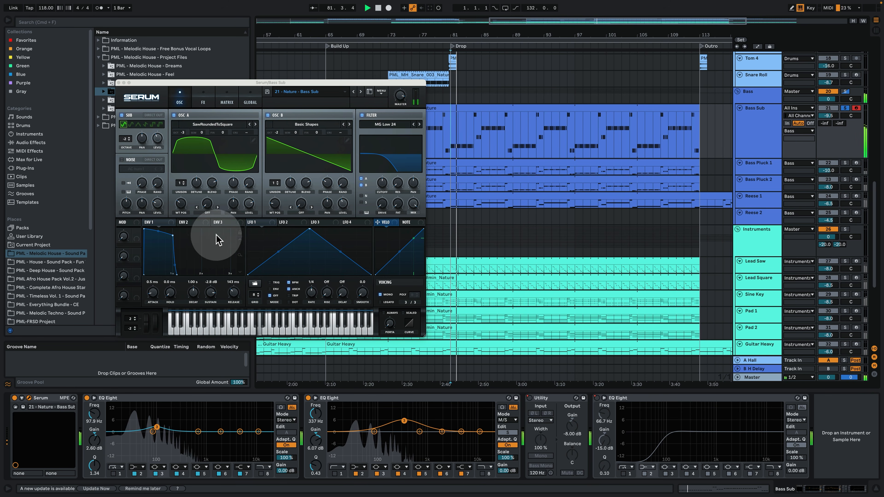
{"action": "left_click", "coordinate": [156, 224]}
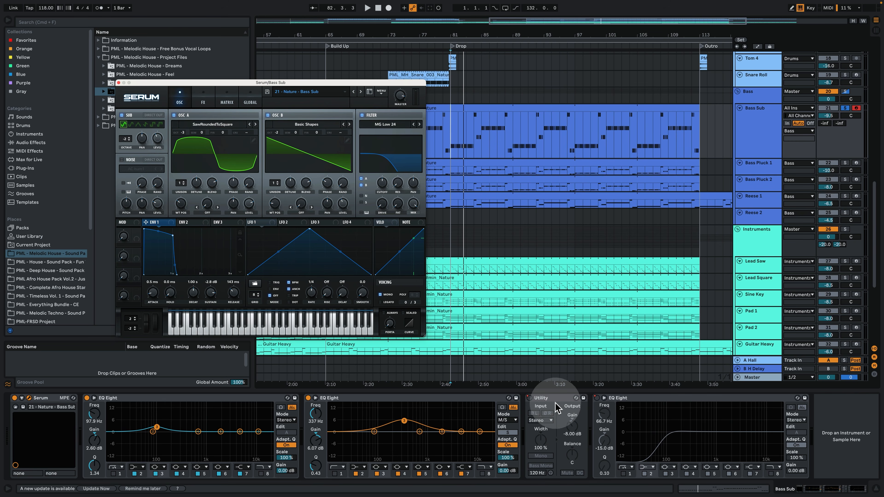
Close Serum, solo Bass Pluck 1 alone, and play it from bar 81 and again from bar 84
{"action": "left_click", "coordinate": [118, 82]}
{"action": "left_click", "coordinate": [759, 169]}
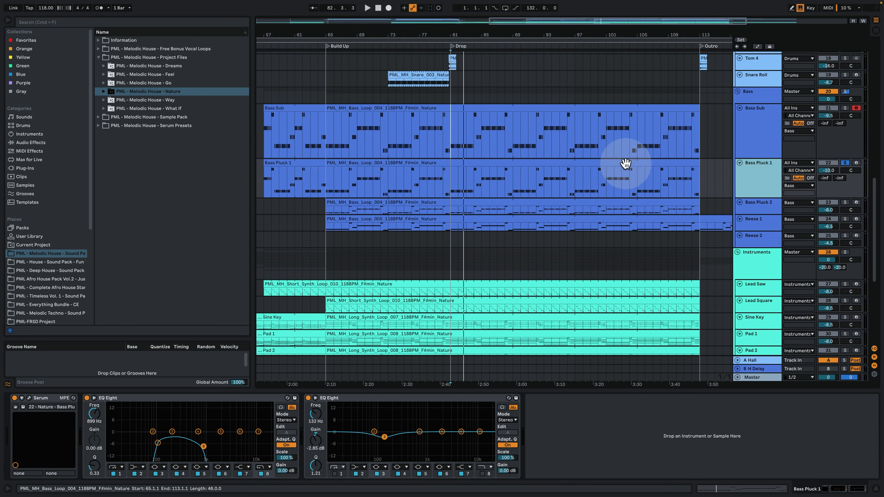
{"action": "key", "text": "space"}
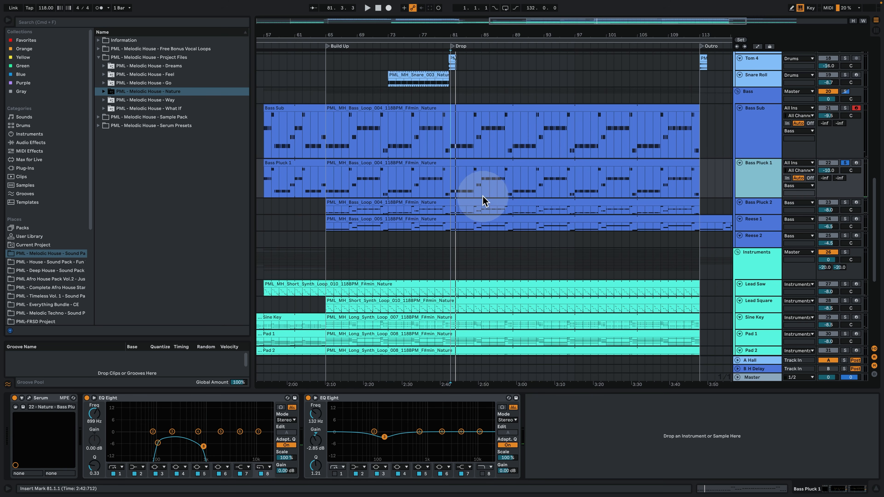
{"action": "left_click", "coordinate": [479, 182]}
{"action": "left_click", "coordinate": [474, 177]}
{"action": "key", "text": "space"}
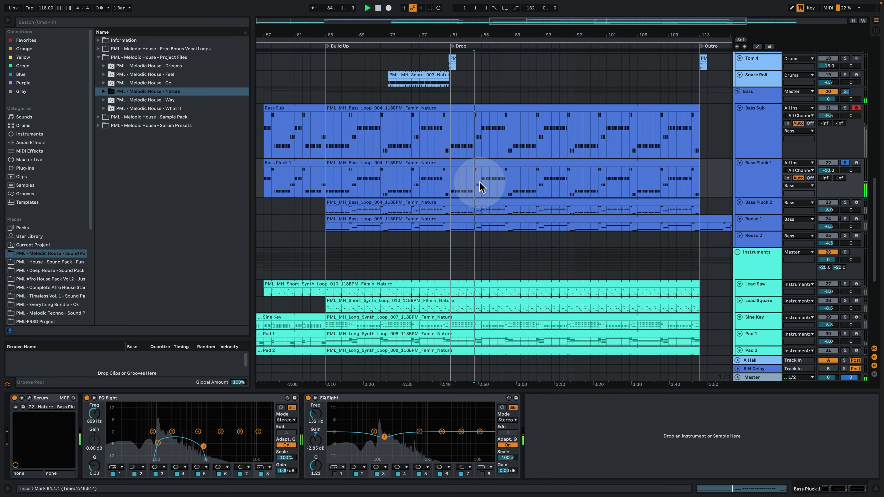
Open Bass Pluck 1's Serum and inspect LFO 1 and its coarse pitch routing in the modulation matrix while replaying
{"action": "left_click", "coordinate": [30, 398]}
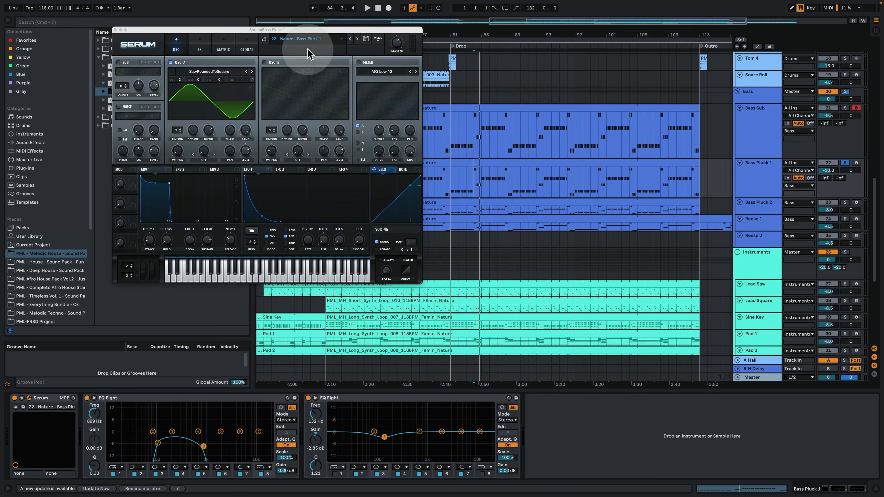
{"action": "key", "text": "space"}
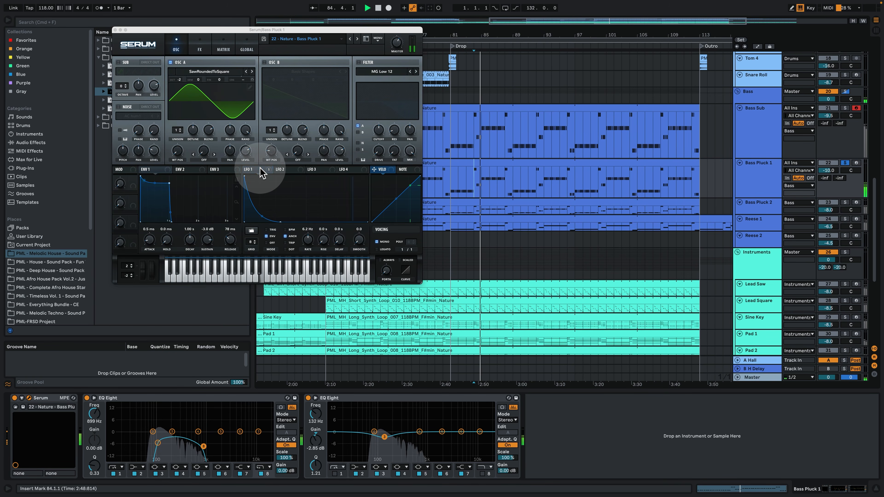
{"action": "left_click", "coordinate": [261, 169]}
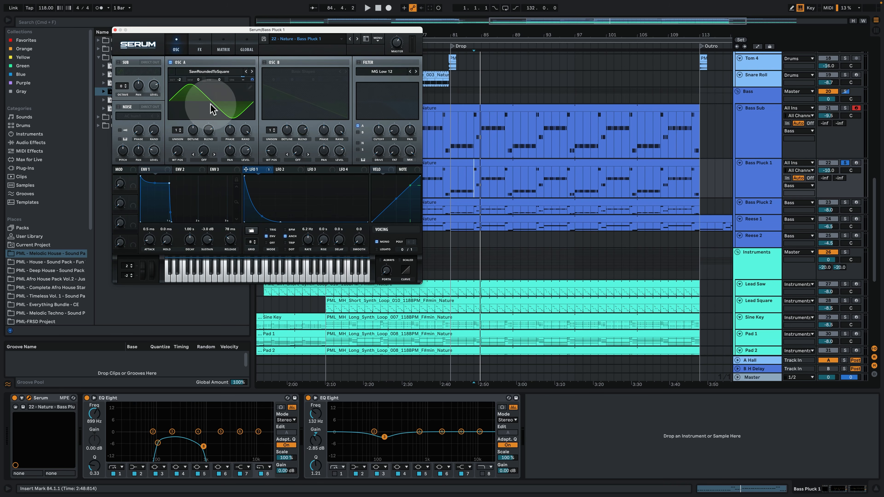
{"action": "left_click", "coordinate": [223, 42]}
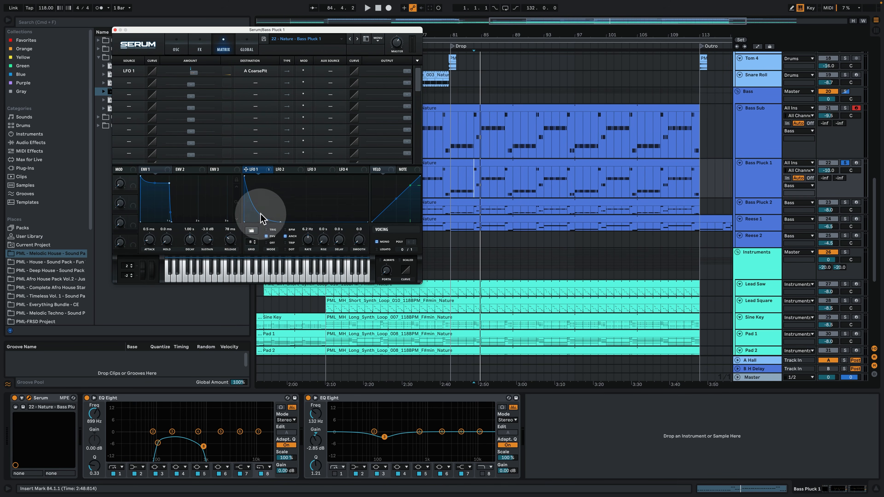
{"action": "key", "text": "space"}
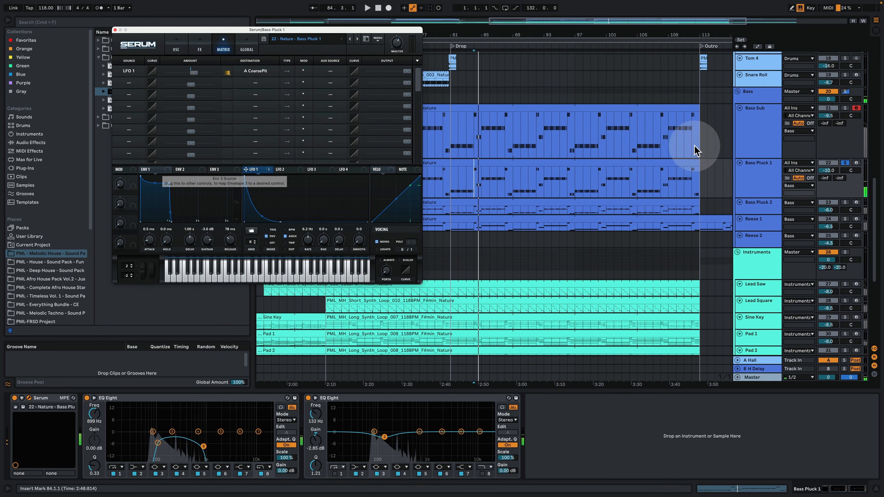
Check the Bass group's device chain while replaying Bass Pluck 1 from bar 84, then return to that track and close Serum
{"action": "left_click", "coordinate": [753, 98]}
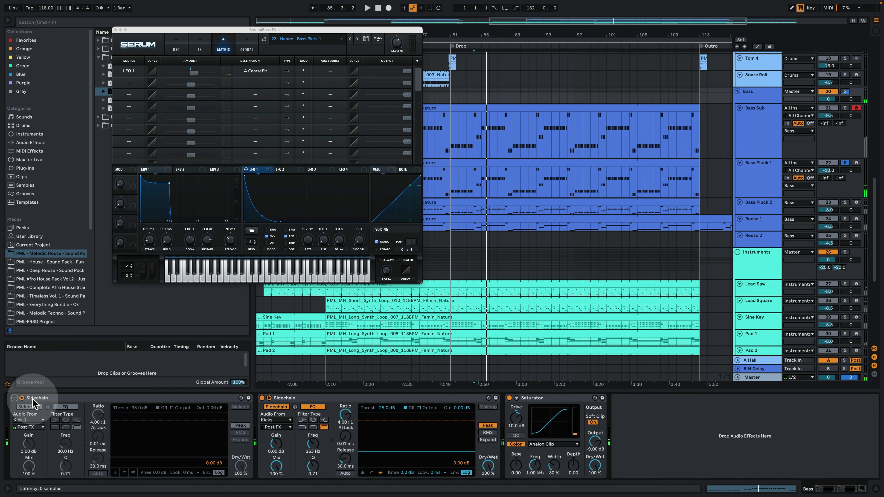
{"action": "key", "text": "space"}
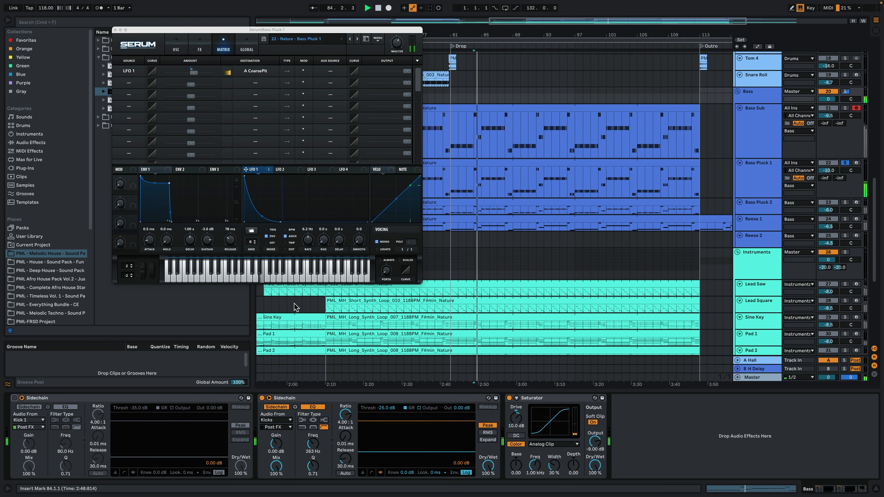
{"action": "left_click", "coordinate": [769, 178]}
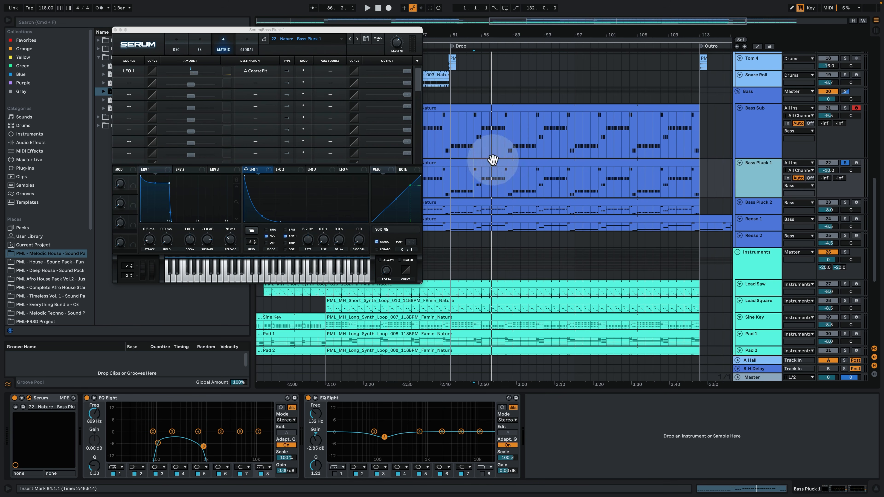
{"action": "left_click", "coordinate": [116, 30]}
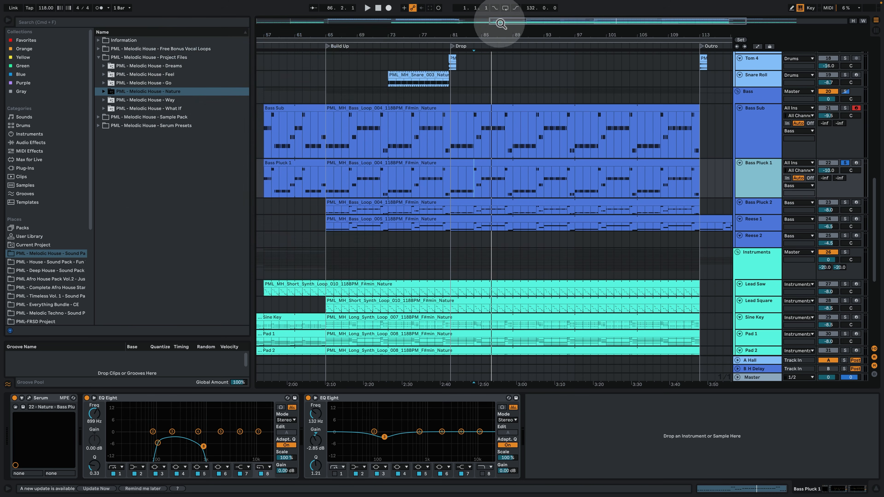
Play the arrangement from bar 1, examine the notes of Bass Pluck 1's first clip, and return to the track's device chain
{"action": "key", "text": "w"}
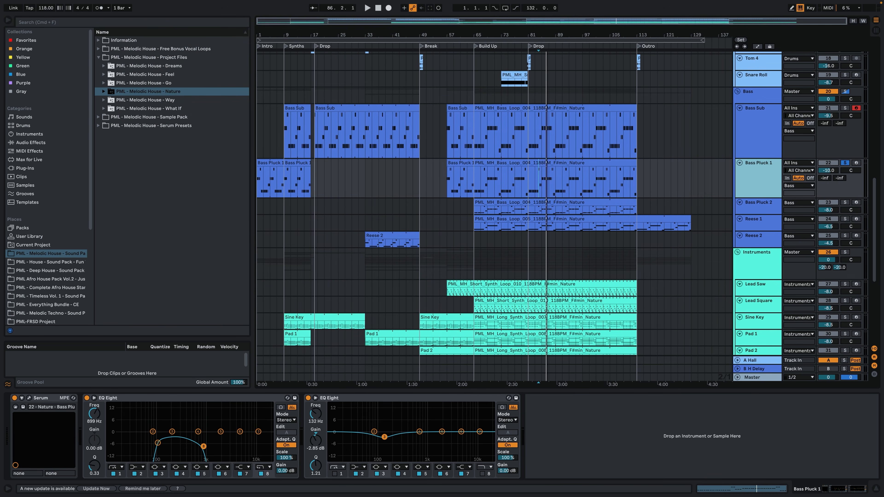
{"action": "left_click", "coordinate": [260, 184]}
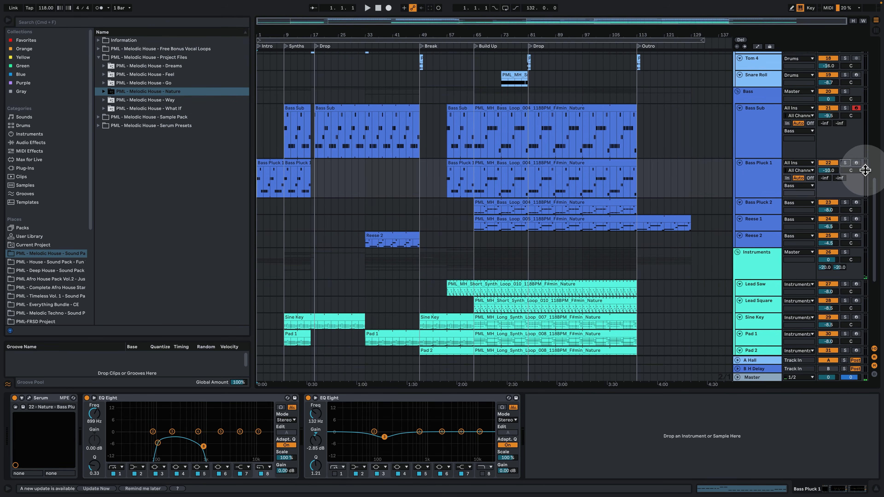
{"action": "key", "text": "space"}
{"action": "left_click", "coordinate": [264, 161]}
{"action": "double_click", "coordinate": [265, 161]}
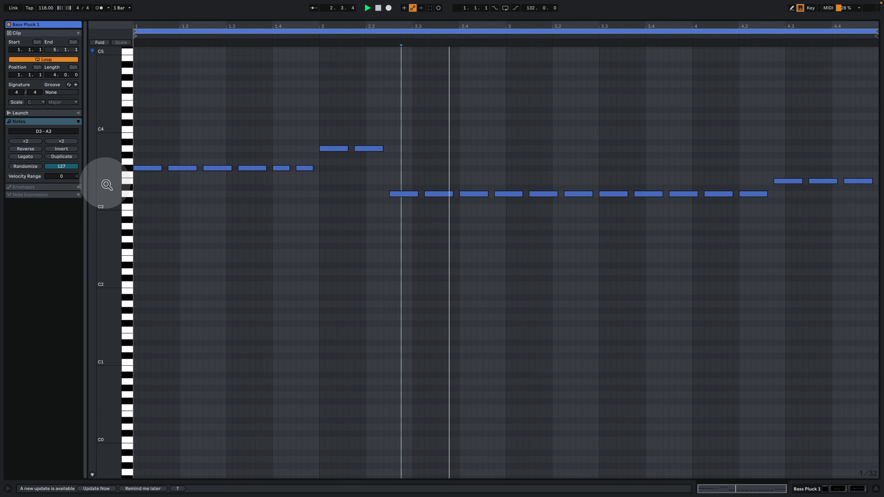
{"action": "left_click_drag", "start_coordinate": [107, 185], "coordinate": [115, 183]}
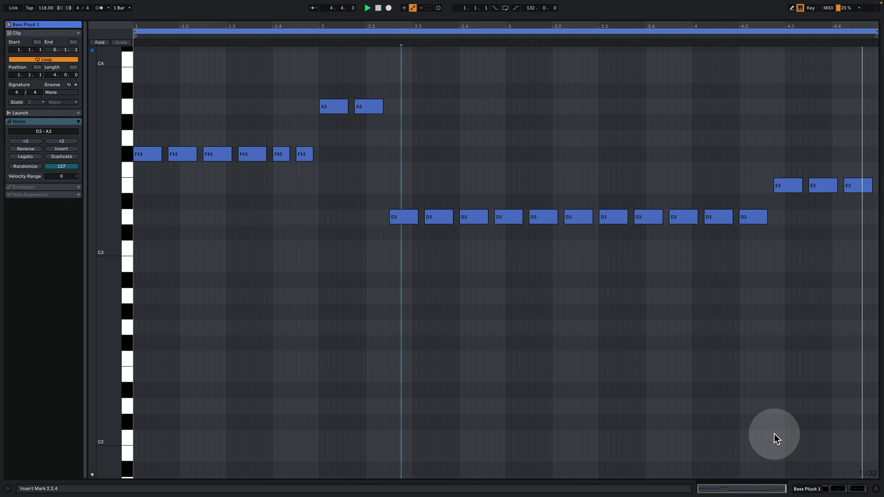
{"action": "left_click", "coordinate": [823, 490]}
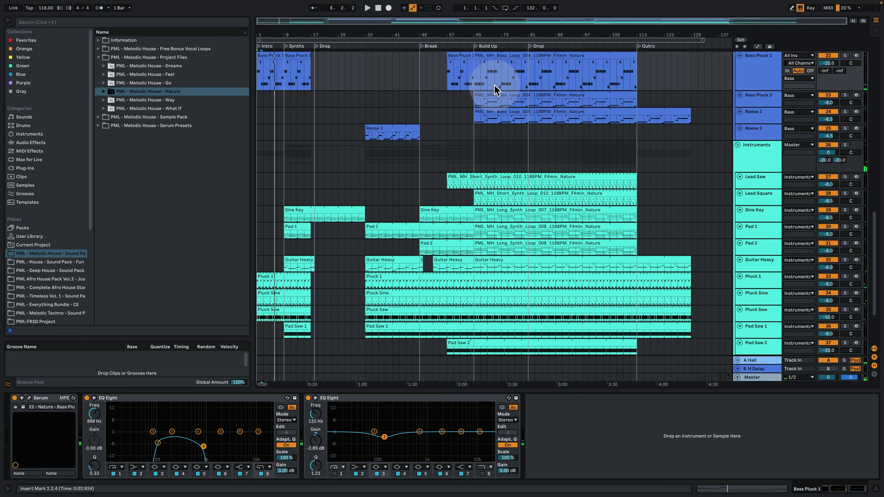
Solo Bass Pluck 2, play it from bar 81, enlarge its track lane, and examine the notes in its clip
{"action": "left_click", "coordinate": [528, 74]}
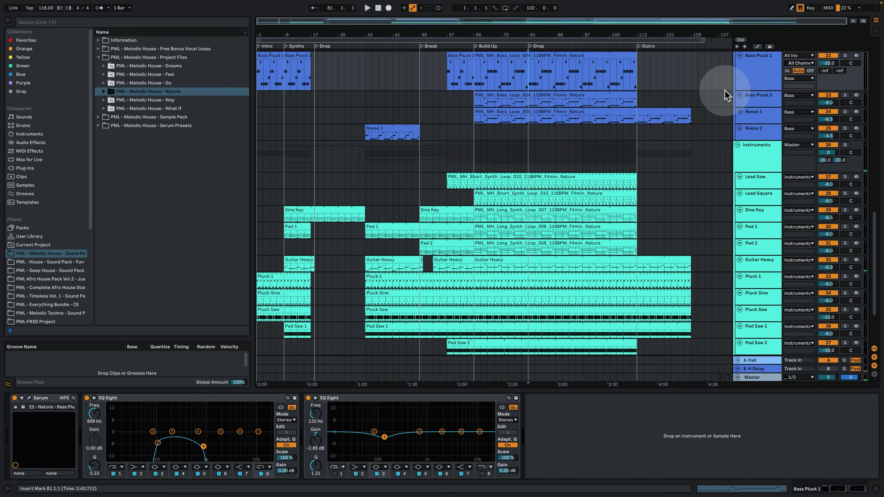
{"action": "left_click", "coordinate": [844, 95]}
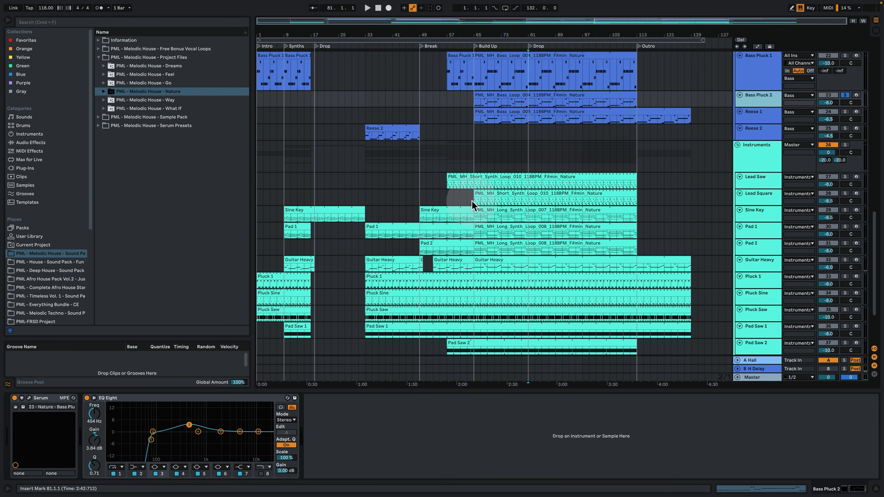
{"action": "key", "text": "space"}
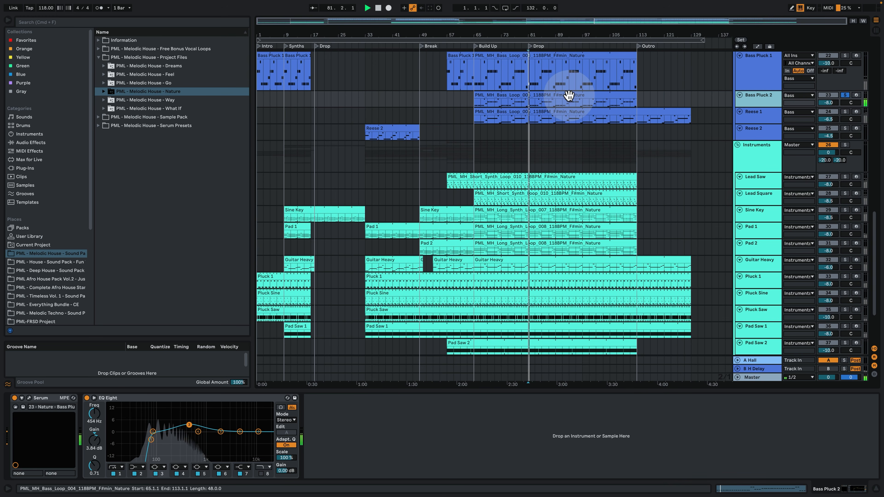
{"action": "left_click_drag", "start_coordinate": [746, 106], "coordinate": [746, 138]}
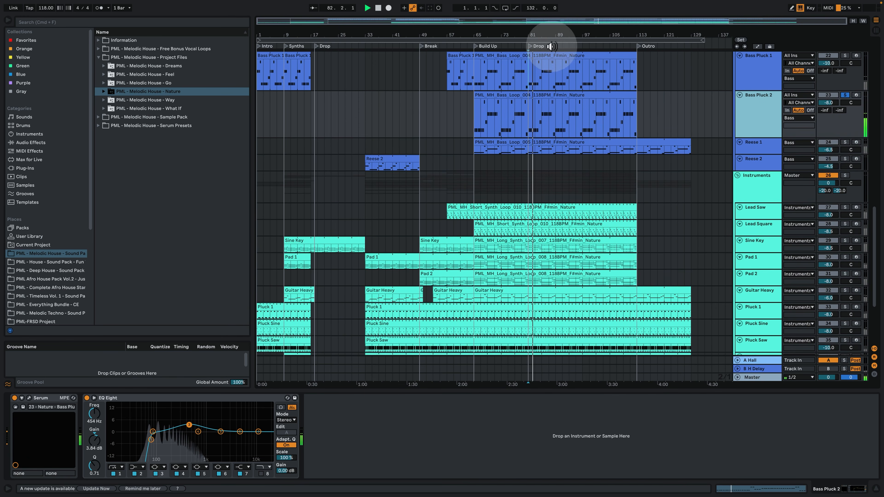
{"action": "scroll", "coordinate": [533, 98], "scroll_direction": "up", "scroll_amount": 3}
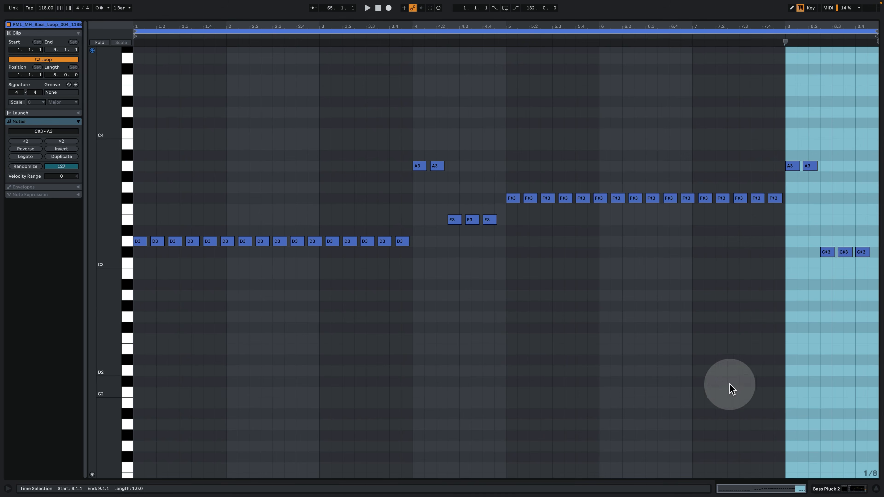
Return to Bass Pluck 2's device chain and inspect its Serum modulation matrix, effects, oscillators and filter cutoff, replaying the sound
{"action": "left_click", "coordinate": [827, 489]}
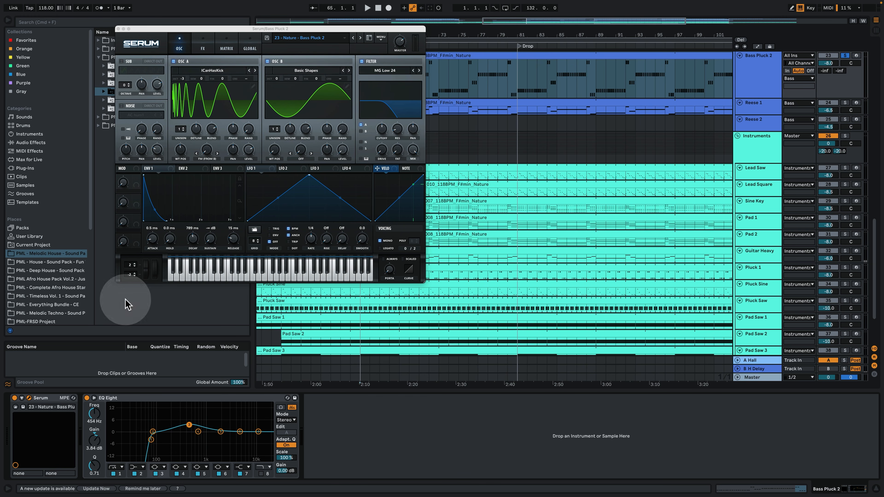
{"action": "left_click", "coordinate": [227, 42]}
{"action": "key", "text": "space"}
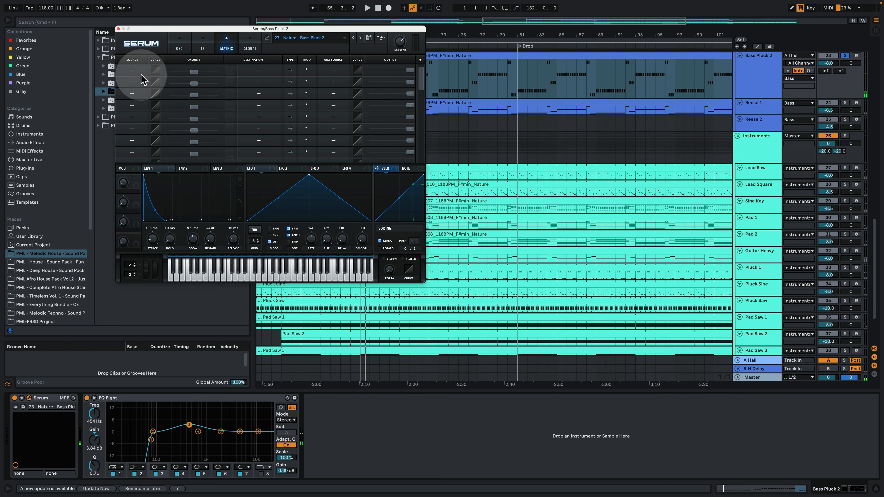
{"action": "left_click", "coordinate": [206, 43]}
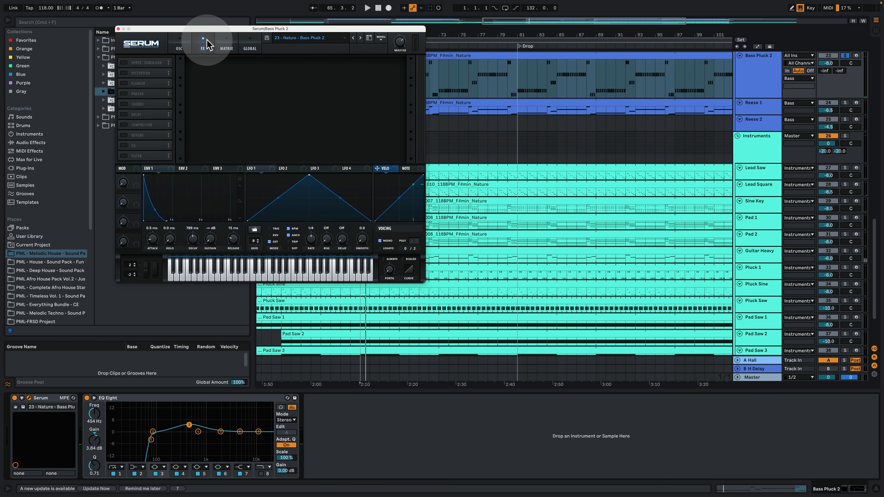
{"action": "left_click", "coordinate": [179, 42]}
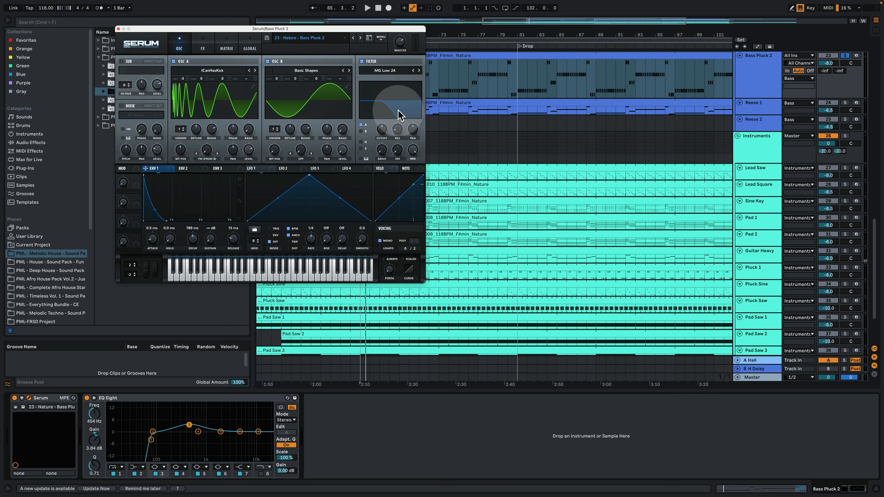
{"action": "left_click_drag", "start_coordinate": [378, 132], "coordinate": [380, 132]}
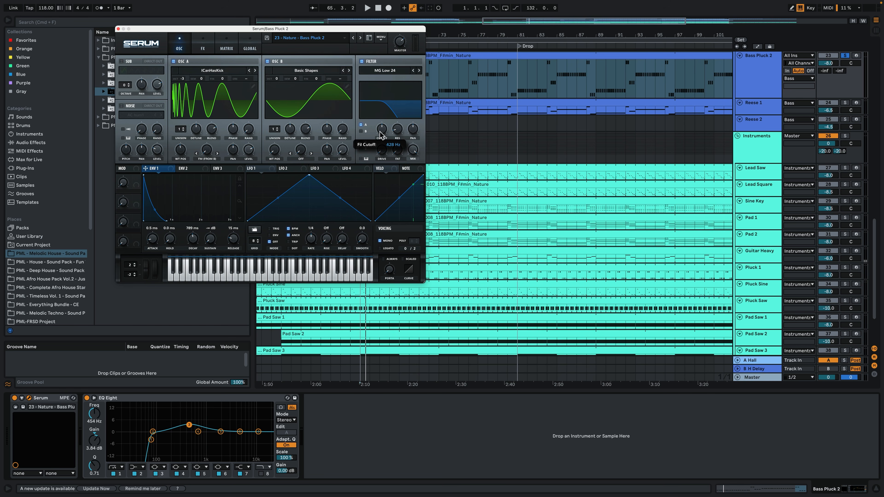
{"action": "key", "text": "space"}
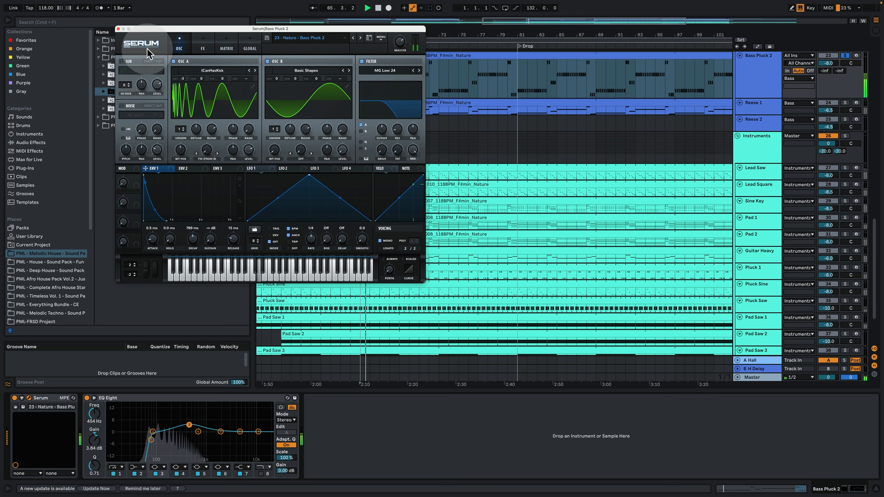
Close Serum, add Bass Pluck 1 and Bass Sub to the solo, and play the three bass layers together from bar 81
{"action": "left_click", "coordinate": [119, 29]}
{"action": "scroll", "coordinate": [661, 146], "scroll_direction": "up", "scroll_amount": 3}
{"action": "scroll", "coordinate": [822, 157], "scroll_direction": "up", "scroll_amount": 2}
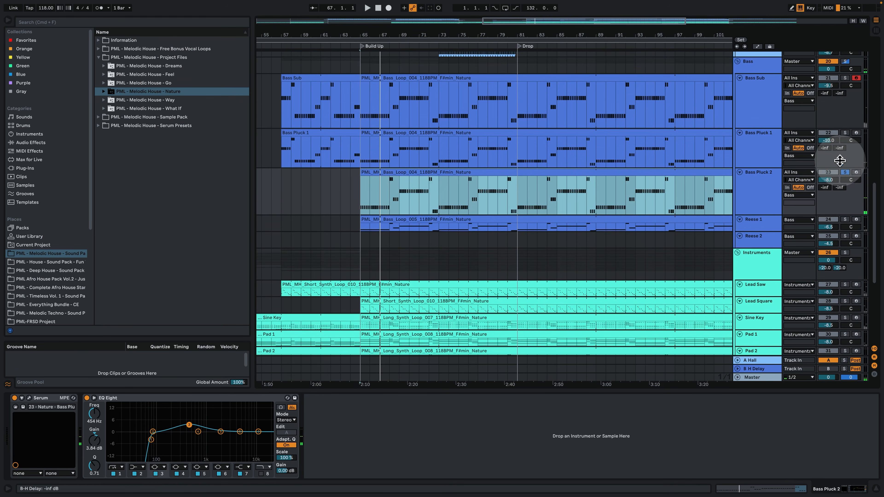
{"action": "left_click", "coordinate": [845, 133]}
{"action": "left_click", "coordinate": [845, 78]}
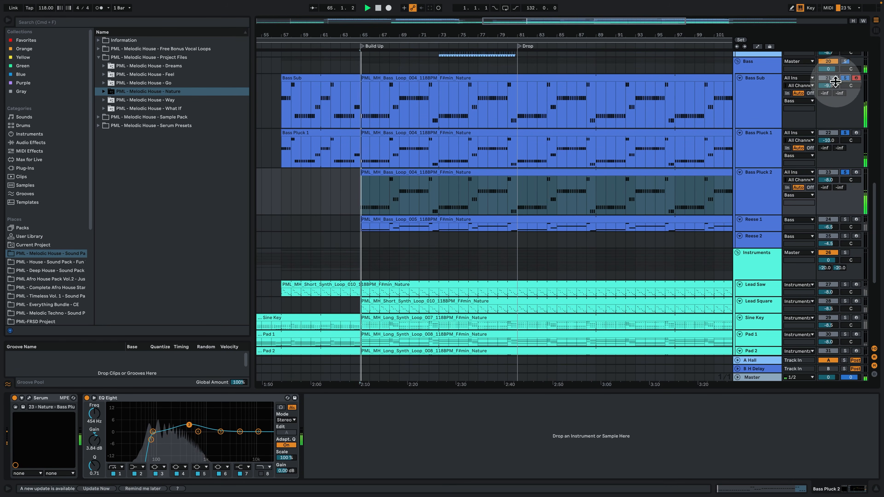
{"action": "left_click", "coordinate": [555, 99]}
{"action": "left_click", "coordinate": [519, 108]}
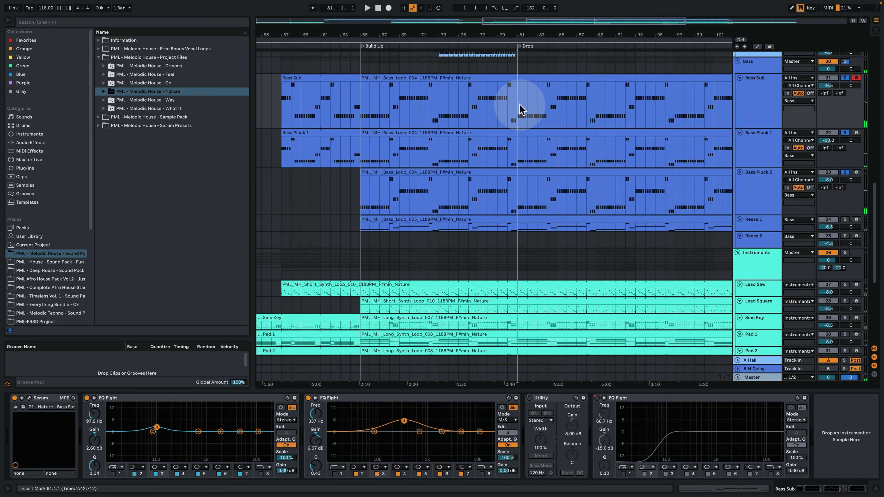
{"action": "key", "text": "space"}
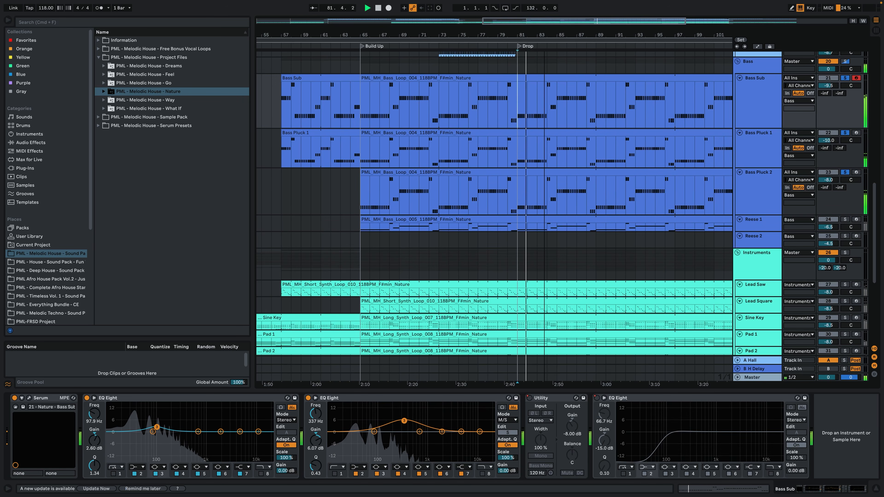
Compare the soloed basses with the Bass group's first Sidechain compressor bypassed, and switch the compressor back on
{"action": "left_click_drag", "start_coordinate": [547, 34], "coordinate": [558, 51]}
{"action": "left_click", "coordinate": [752, 61]}
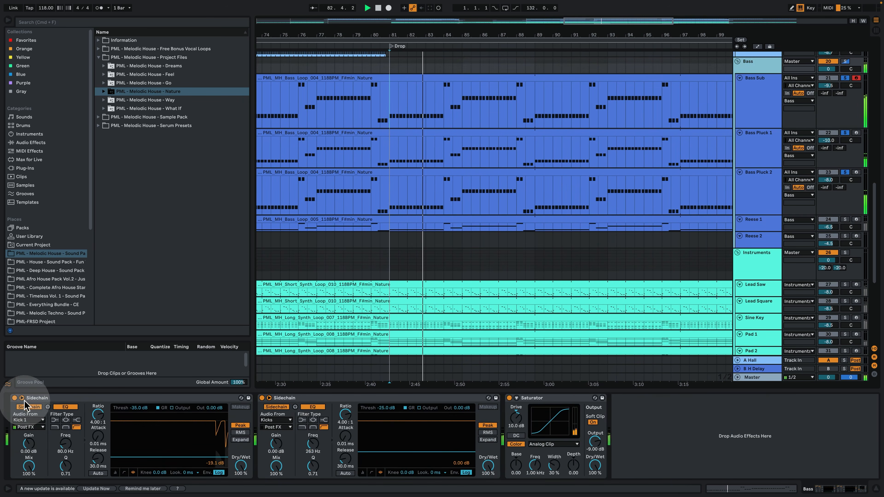
{"action": "left_click", "coordinate": [15, 398]}
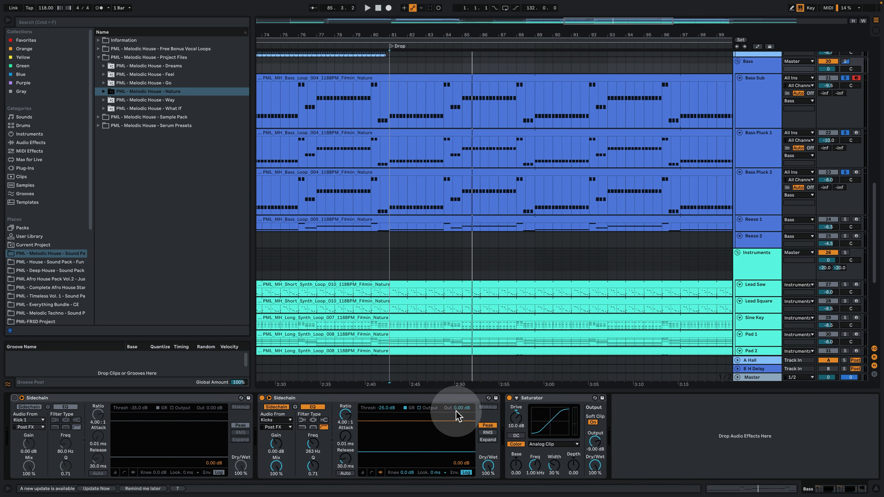
{"action": "left_click", "coordinate": [14, 398]}
Solo Reese 1 alone, enlarge its track lane, and open its Serum window to examine the oscillators
{"action": "left_click", "coordinate": [769, 223]}
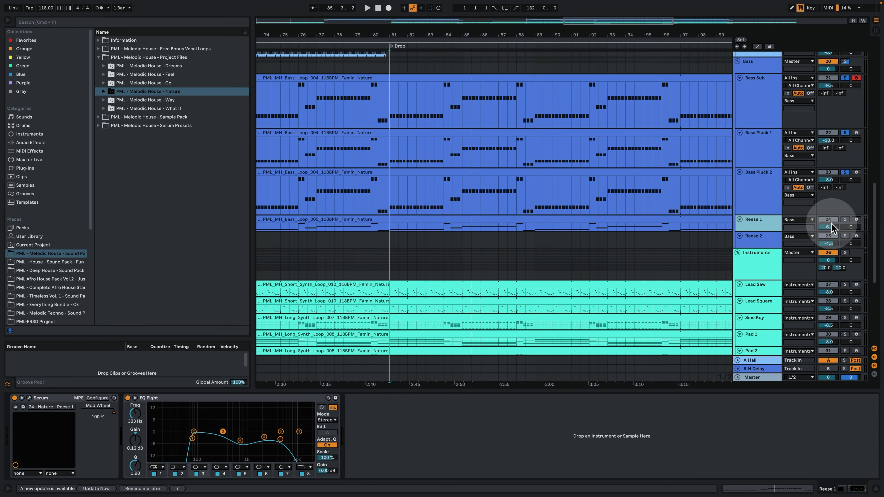
{"action": "left_click", "coordinate": [845, 219]}
{"action": "left_click_drag", "start_coordinate": [761, 232], "coordinate": [761, 263]}
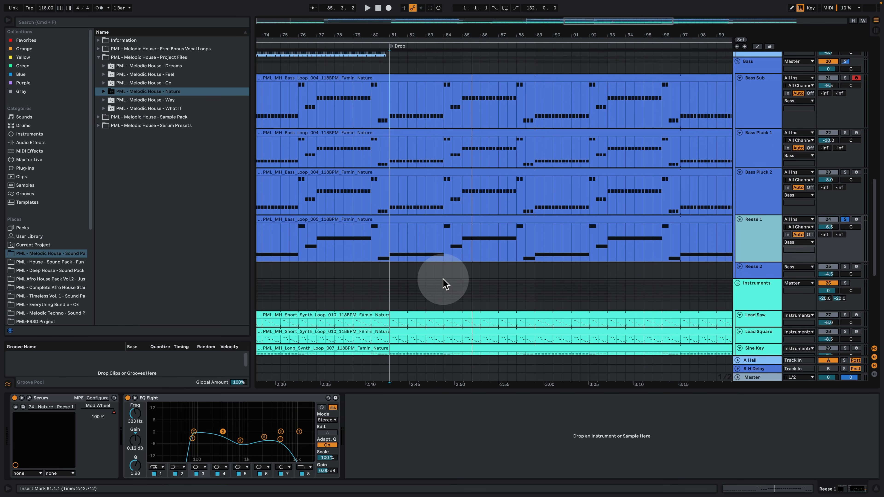
{"action": "left_click", "coordinate": [30, 398]}
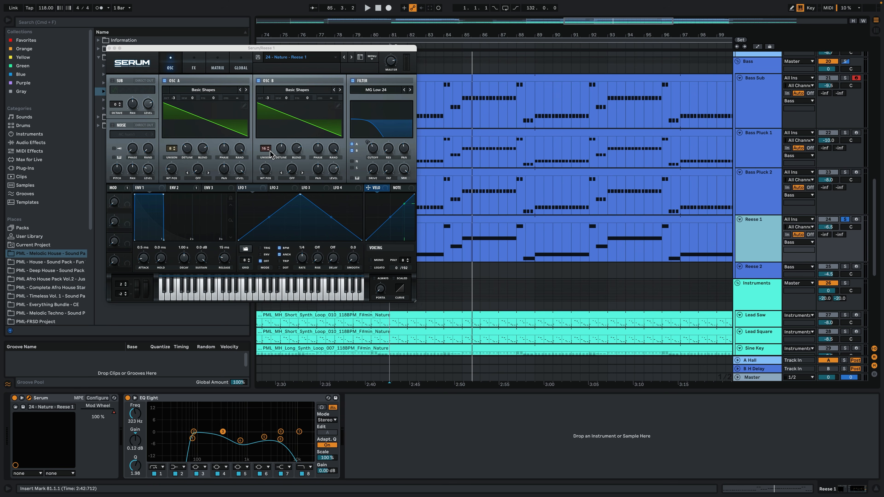
Close Serum, examine the Reese 1 clip's notes during playback, and return to the track's device chain
{"action": "double_click", "coordinate": [480, 219]}
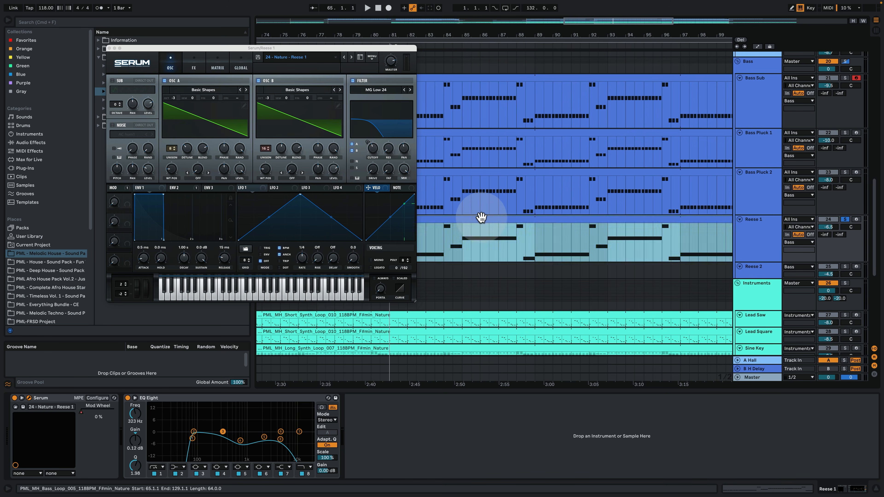
{"action": "left_click", "coordinate": [111, 49]}
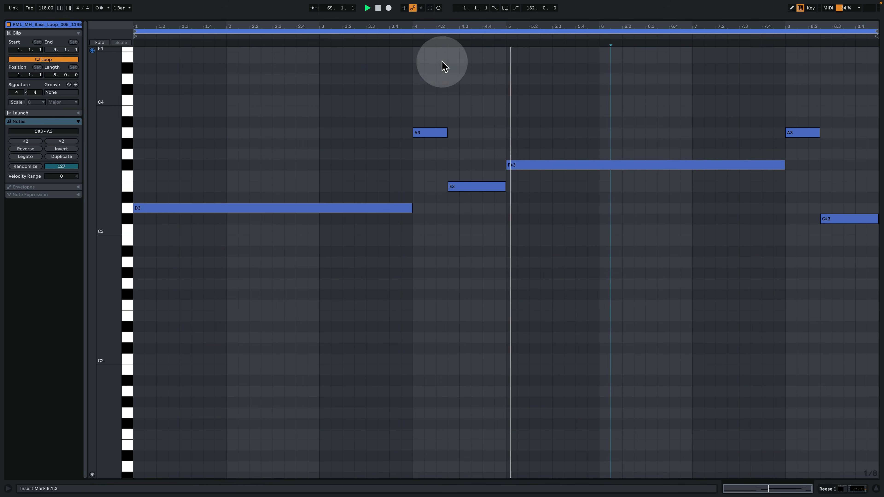
{"action": "key", "text": "space"}
{"action": "left_click", "coordinate": [826, 490]}
Bypass the Bass group's first Sidechain compressor and play the soloed Reese 1 from bar 84
{"action": "scroll", "coordinate": [745, 104], "scroll_direction": "up", "scroll_amount": 3}
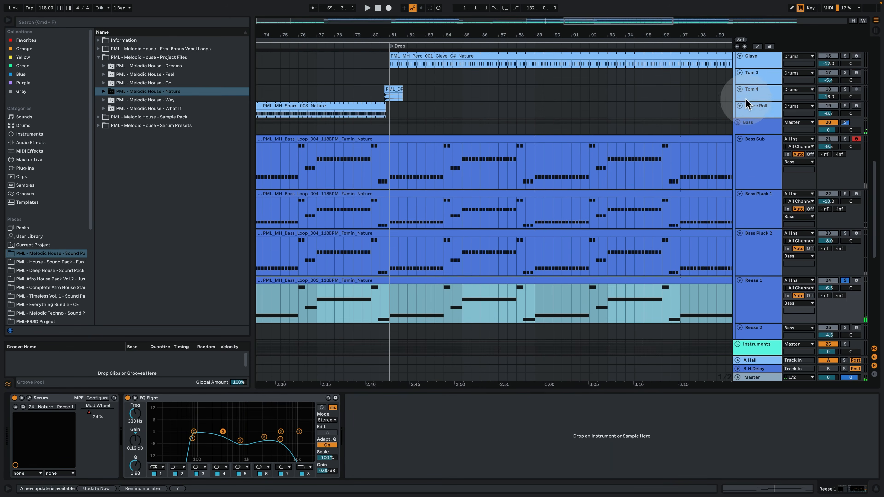
{"action": "left_click", "coordinate": [753, 129]}
{"action": "left_click", "coordinate": [15, 398]}
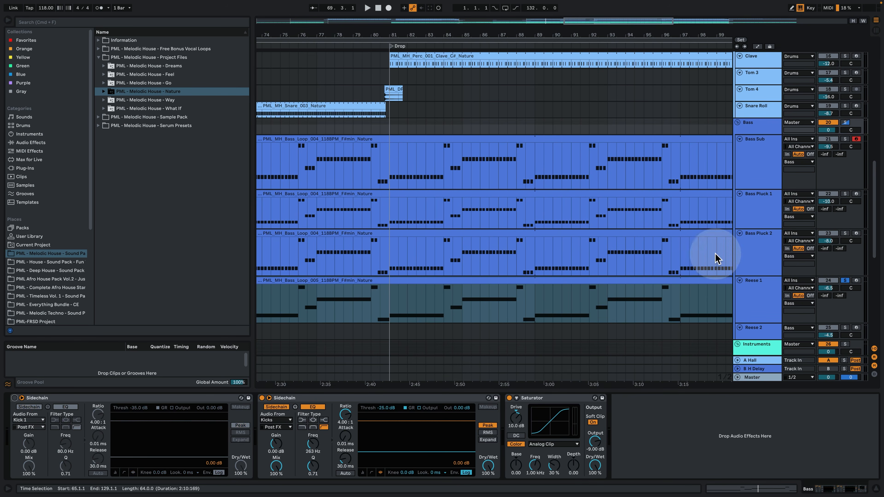
{"action": "scroll", "coordinate": [716, 259], "scroll_direction": "down", "scroll_amount": 3}
{"action": "left_click", "coordinate": [438, 223]}
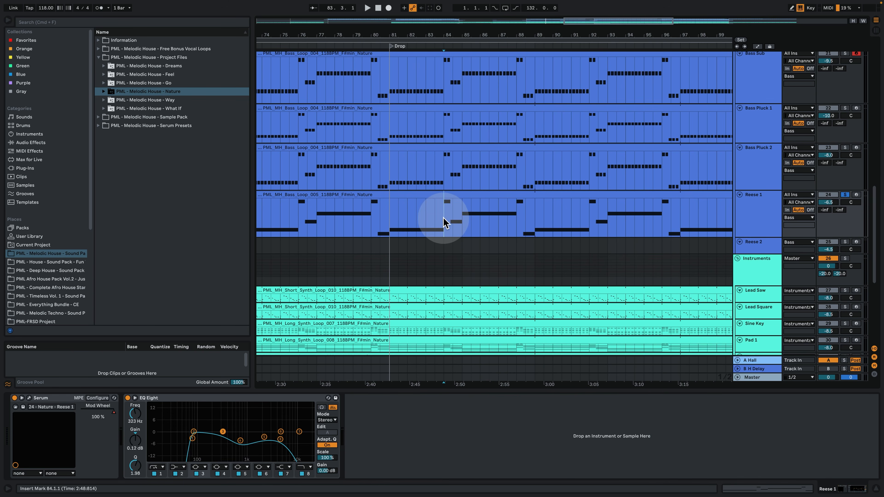
{"action": "left_click", "coordinate": [444, 218]}
{"action": "key", "text": "space"}
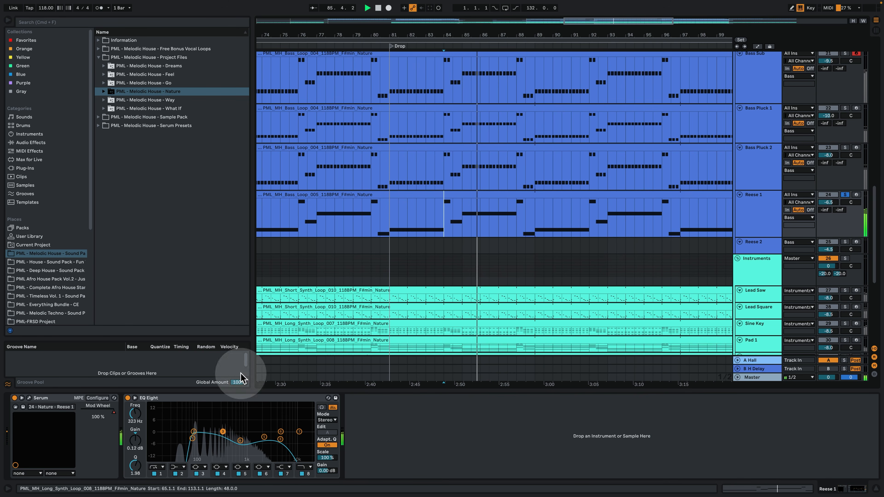
Open Reese 1's Serum modulation matrix and show the track's Mod Wheel automation across the Build Up and Drop
{"action": "left_click", "coordinate": [30, 399]}
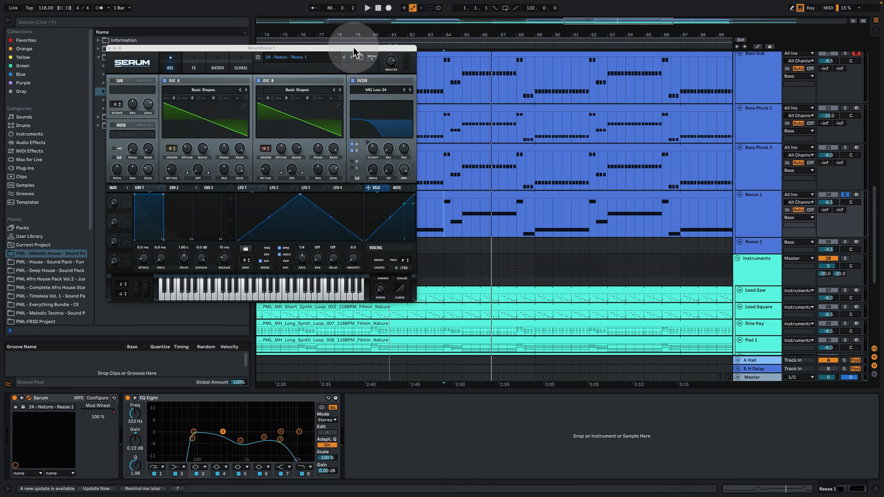
{"action": "left_click", "coordinate": [218, 66]}
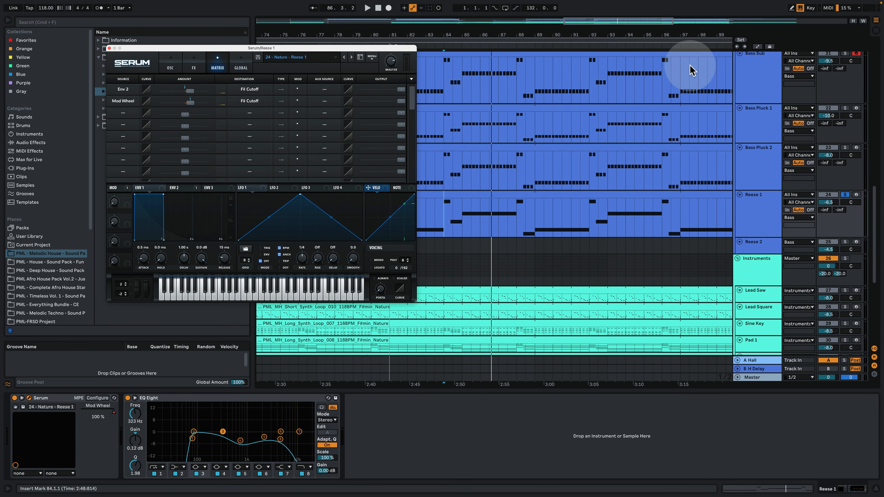
{"action": "left_click", "coordinate": [757, 46]}
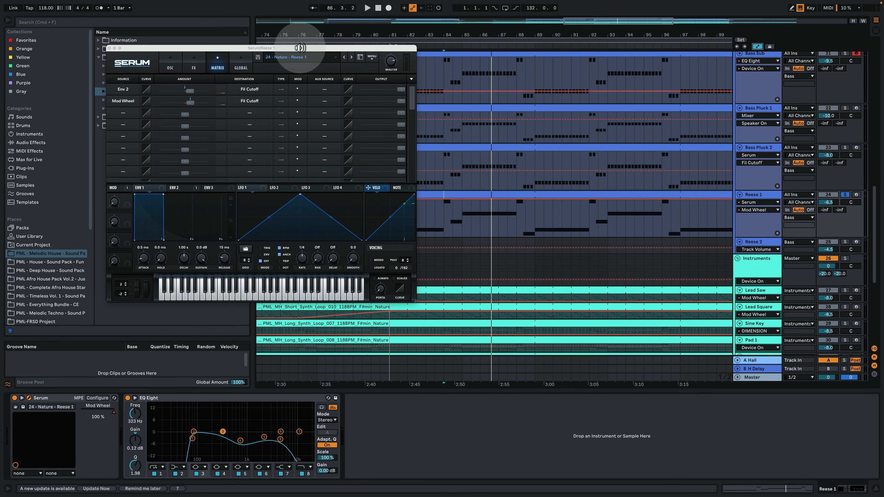
{"action": "left_click_drag", "start_coordinate": [301, 47], "coordinate": [209, 44]}
{"action": "left_click_drag", "start_coordinate": [463, 32], "coordinate": [606, 14]}
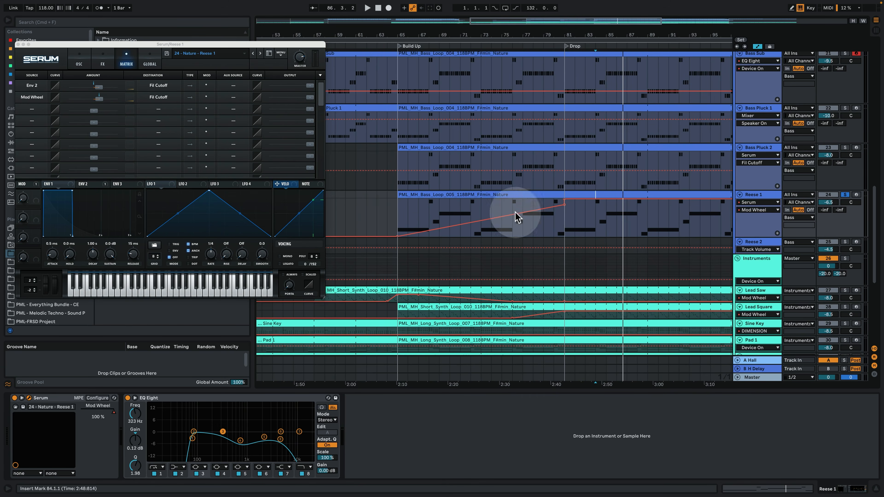
Play the soloed Reese 1 from bar 76 and again from bar 80 to hear the Mod Wheel filter automation
{"action": "left_click", "coordinate": [516, 220]}
{"action": "key", "text": "space"}
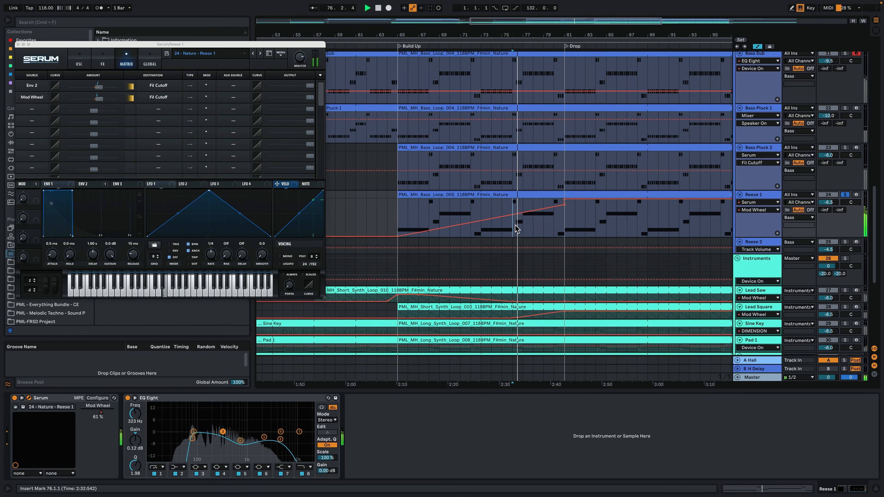
{"action": "left_click", "coordinate": [555, 223]}
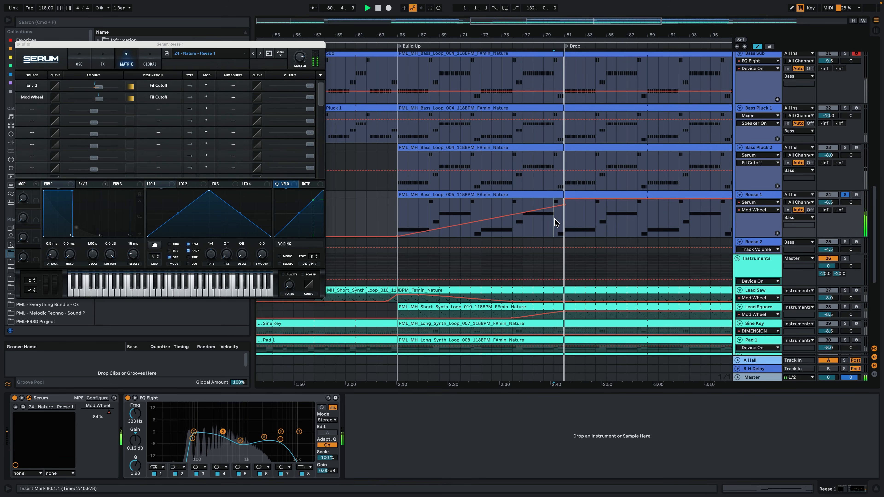
{"action": "left_click", "coordinate": [594, 233]}
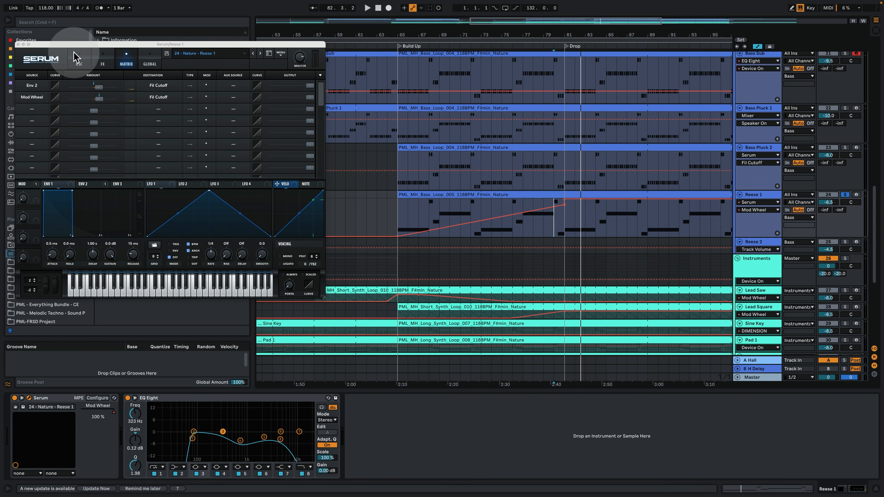
Examine Serum's oscillators and the unison detune of oscillator A, and play Reese 1 from bar 80
{"action": "left_click", "coordinate": [79, 59]}
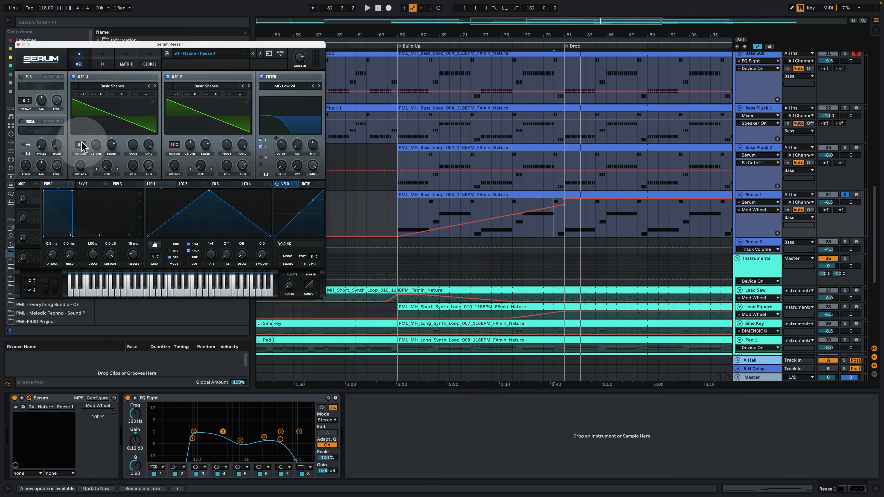
{"action": "left_click", "coordinate": [97, 146]}
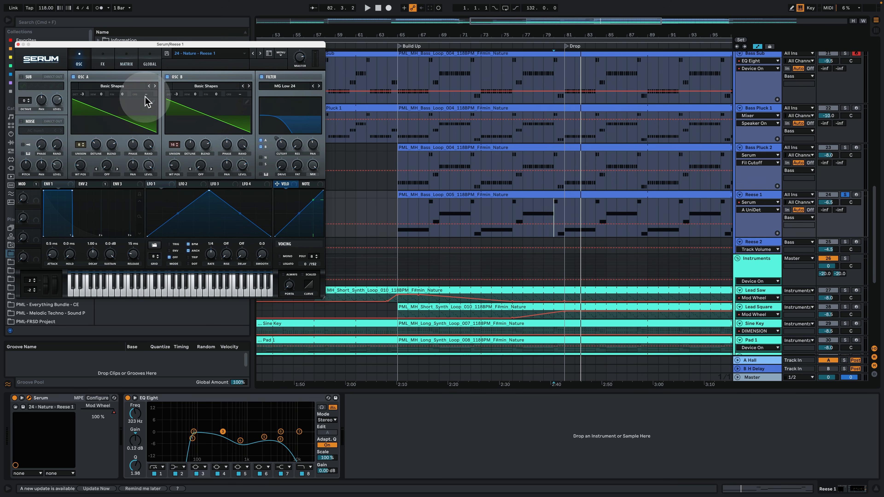
{"action": "key", "text": "space"}
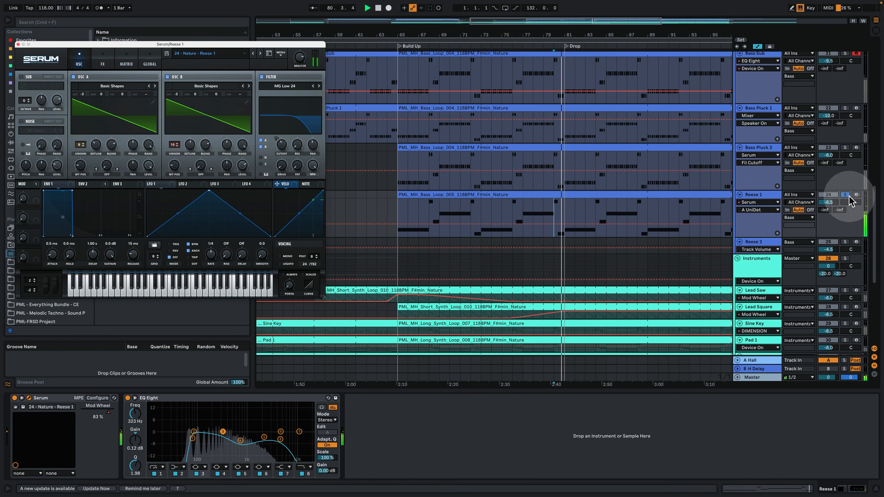
Solo the whole Bass group during playback and switch its first Sidechain compressor back on
{"action": "scroll", "coordinate": [844, 249], "scroll_direction": "up", "scroll_amount": 5}
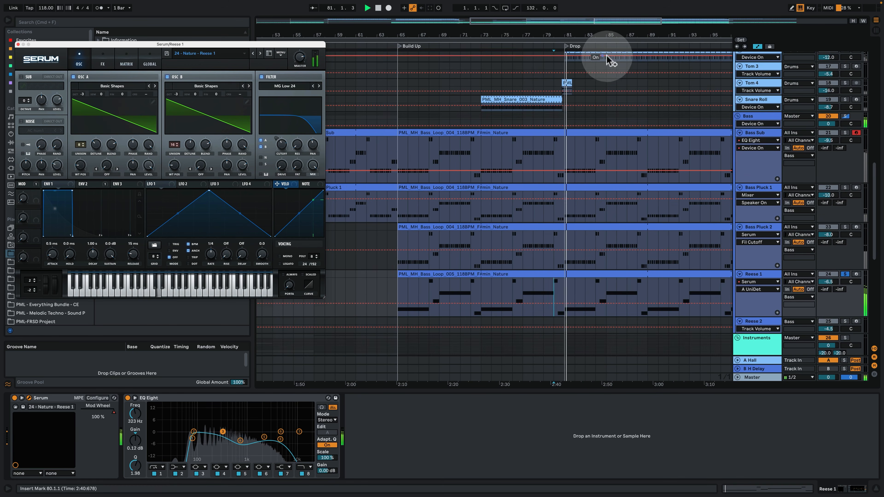
{"action": "left_click", "coordinate": [846, 118]}
{"action": "left_click", "coordinate": [772, 117]}
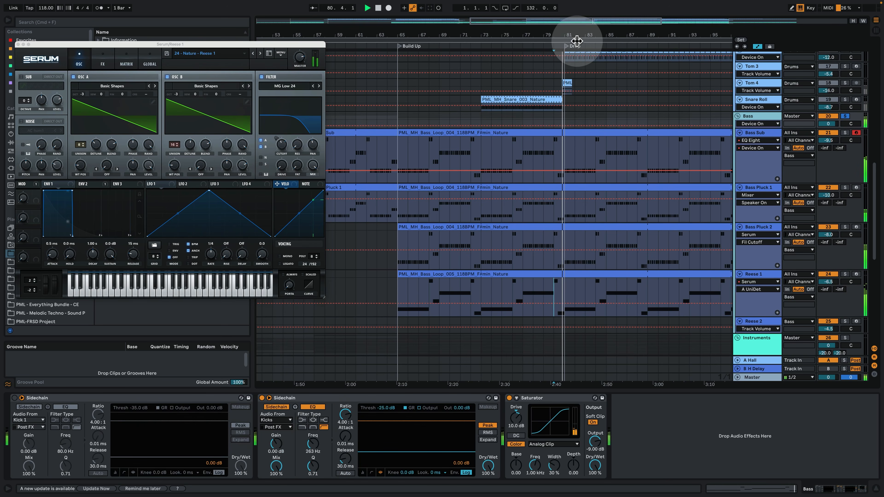
{"action": "left_click", "coordinate": [15, 398]}
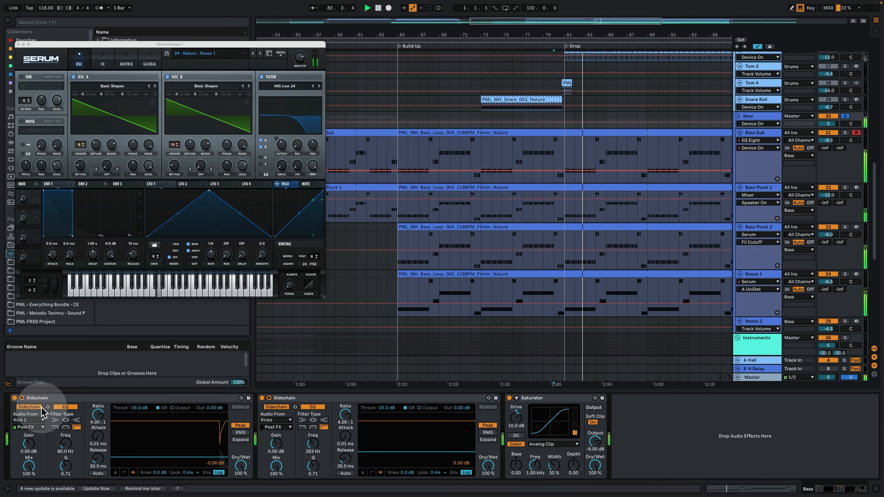
Reduce the lane heights of Bass Sub, Bass Pluck 1, Bass Pluck 2 and Reese 1, and close the Serum window
{"action": "scroll", "coordinate": [640, 231], "scroll_direction": "up", "scroll_amount": 8}
{"action": "scroll", "coordinate": [690, 209], "scroll_direction": "up", "scroll_amount": 6}
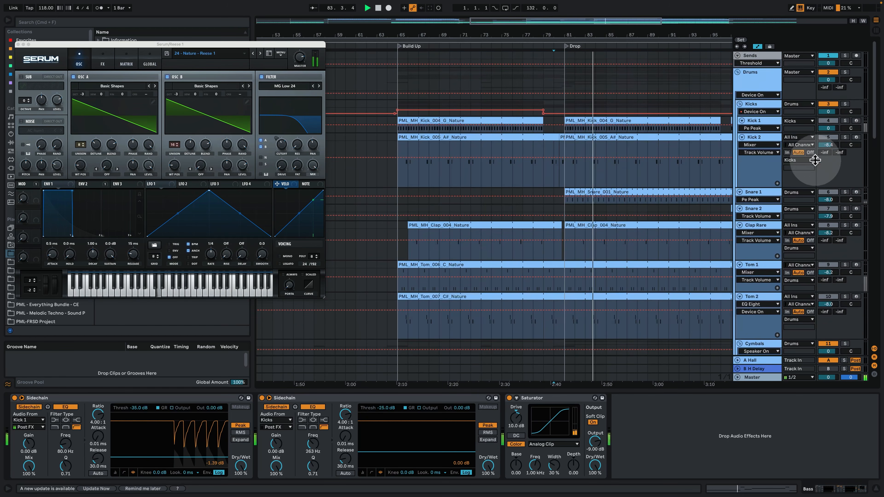
{"action": "left_click_drag", "start_coordinate": [611, 32], "coordinate": [470, 19]}
{"action": "scroll", "coordinate": [490, 223], "scroll_direction": "down", "scroll_amount": 5}
{"action": "scroll", "coordinate": [488, 224], "scroll_direction": "down", "scroll_amount": 15}
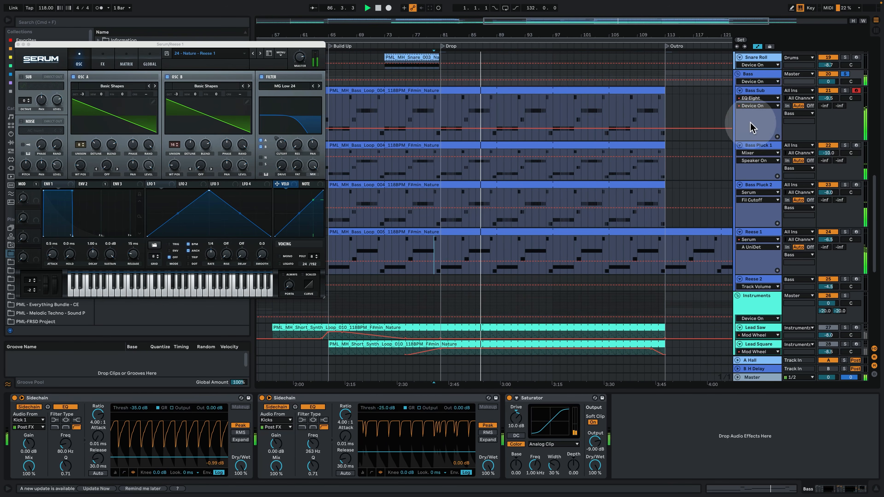
{"action": "left_click_drag", "start_coordinate": [754, 138], "coordinate": [758, 109]}
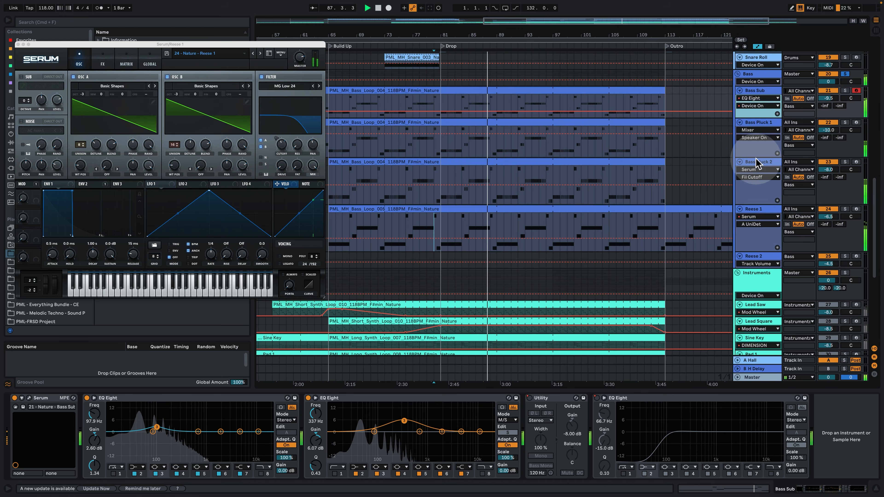
{"action": "left_click_drag", "start_coordinate": [755, 157], "coordinate": [754, 149]}
{"action": "left_click_drag", "start_coordinate": [756, 201], "coordinate": [754, 178]}
{"action": "left_click_drag", "start_coordinate": [756, 223], "coordinate": [753, 192]}
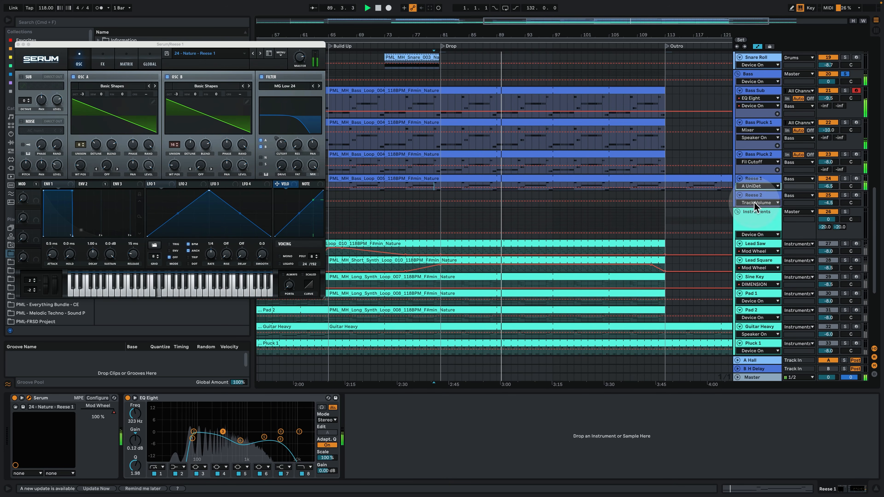
{"action": "left_click", "coordinate": [18, 44]}
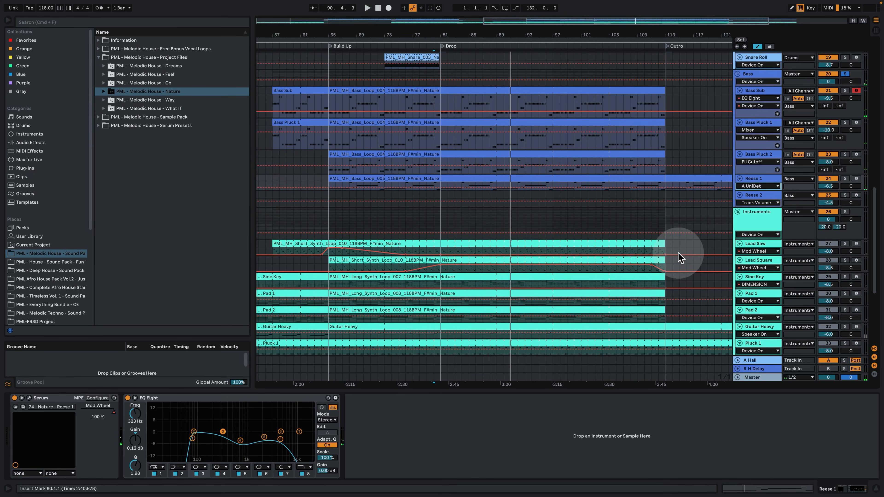
View the Instruments group's device chain and play the soloed Sine Key track from bar 9
{"action": "scroll", "coordinate": [671, 251], "scroll_direction": "down", "scroll_amount": 3}
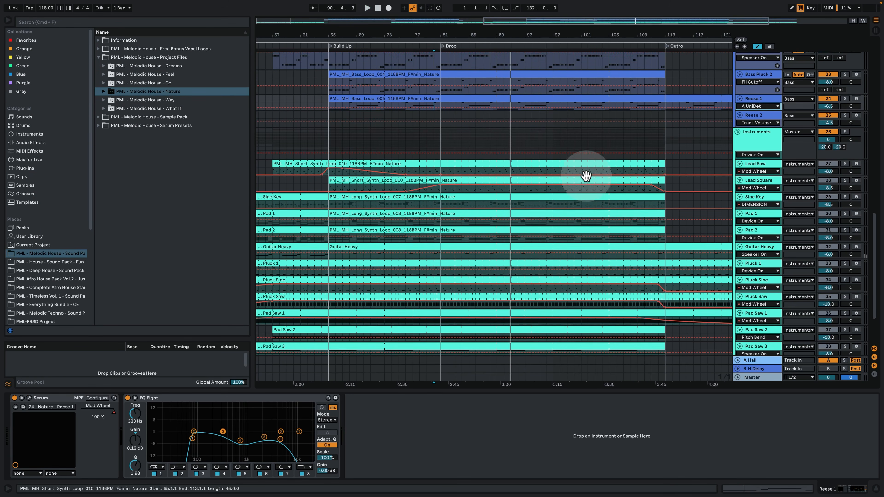
{"action": "left_click", "coordinate": [767, 142]}
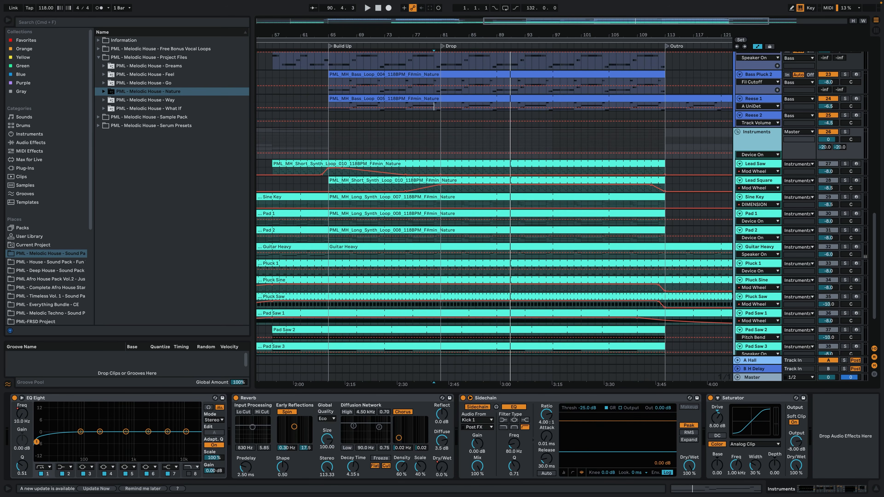
{"action": "left_click_drag", "start_coordinate": [564, 35], "coordinate": [564, 18]}
{"action": "left_click", "coordinate": [291, 196]}
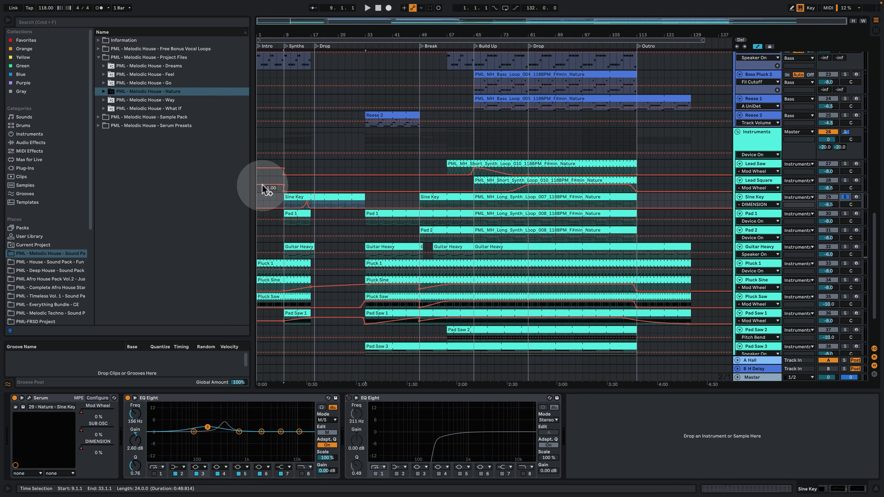
{"action": "key", "text": "space"}
Examine the Sine Key clip's chord notes at bar 9 during playback, and return to the track's device chain
{"action": "double_click", "coordinate": [295, 198]}
{"action": "left_click", "coordinate": [265, 325]}
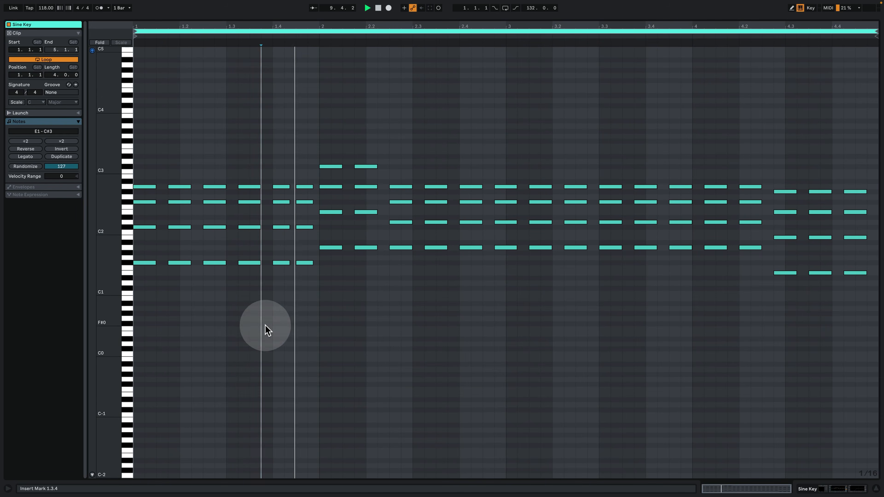
{"action": "mouse_move", "coordinate": [116, 241]}
{"action": "left_mouse_down"}
{"action": "mouse_move", "coordinate": [153, 240]}
{"action": "mouse_move", "coordinate": [153, 263]}
{"action": "left_mouse_up"}
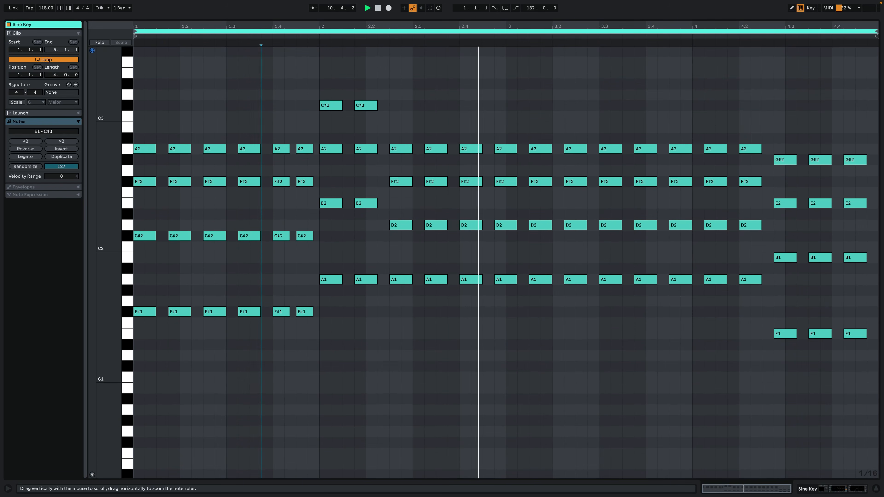
{"action": "left_click", "coordinate": [438, 167]}
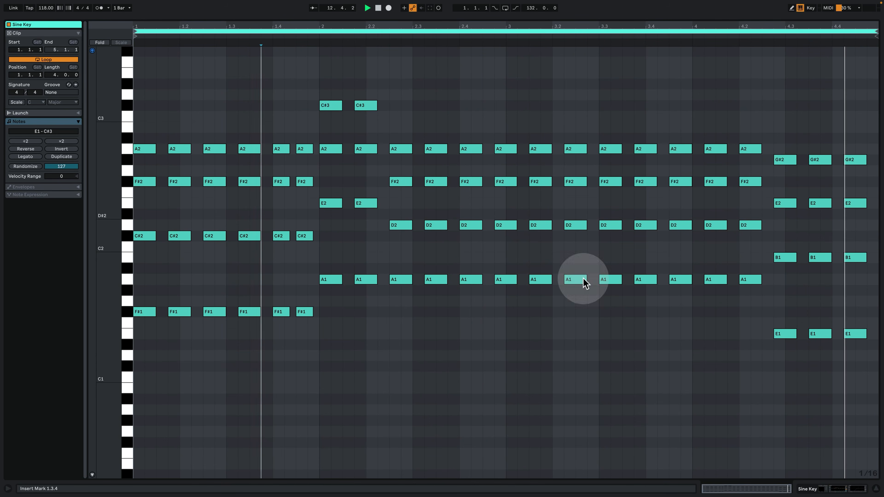
{"action": "left_click", "coordinate": [838, 489]}
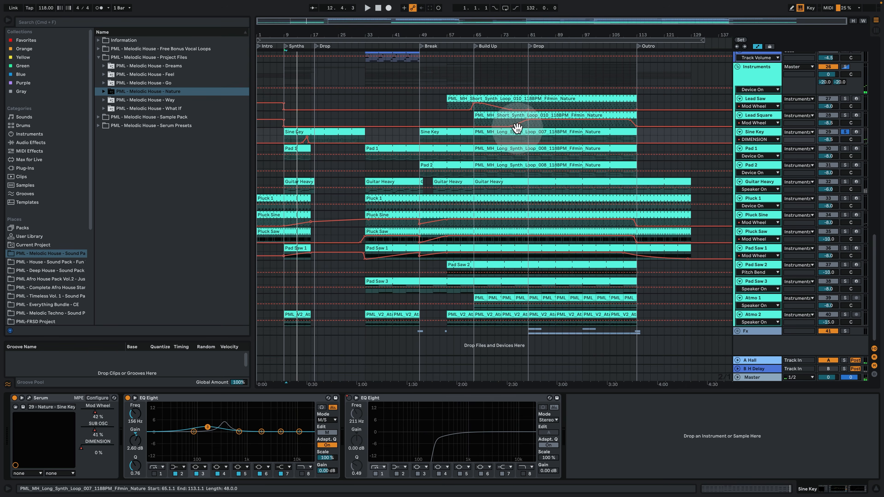
Open the Sine Key clip at bar 65, play its chord notes, and return to the track's devices
{"action": "left_click", "coordinate": [543, 131]}
{"action": "double_click", "coordinate": [539, 131]}
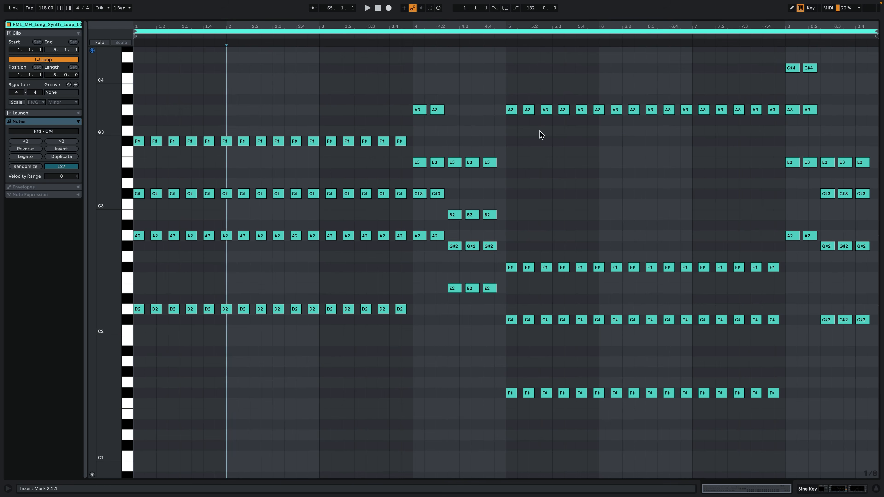
{"action": "key", "text": "space"}
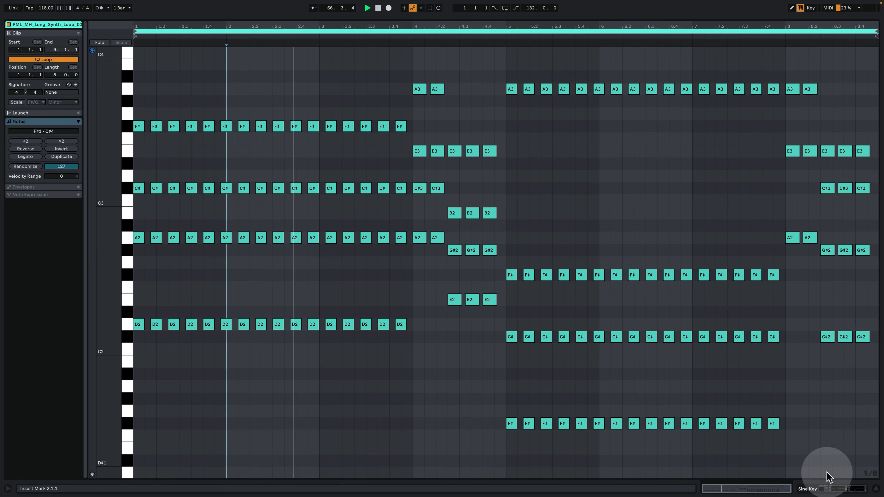
{"action": "left_click", "coordinate": [828, 488]}
{"action": "key", "text": "space"}
Bypass the Instruments group's Sidechain compressor and compare its device chain with the Bass group's
{"action": "scroll", "coordinate": [762, 108], "scroll_direction": "up", "scroll_amount": 2}
{"action": "left_click", "coordinate": [760, 106]}
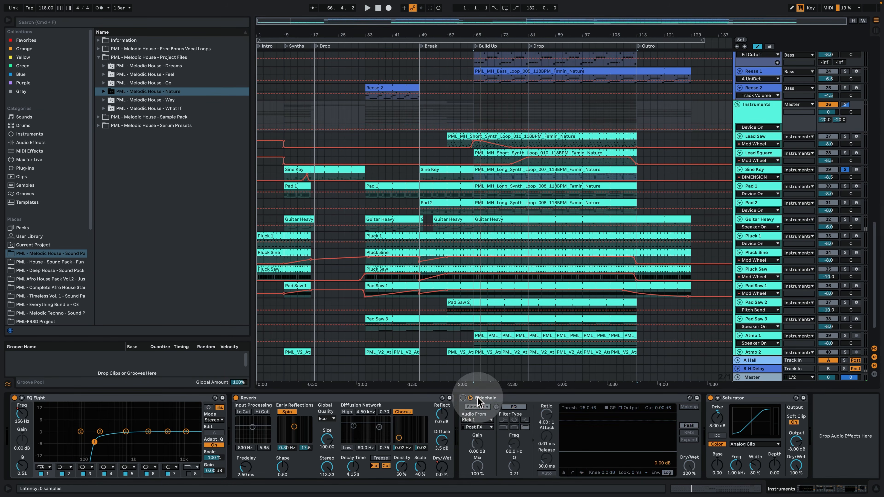
{"action": "scroll", "coordinate": [724, 158], "scroll_direction": "up", "scroll_amount": 2}
{"action": "scroll", "coordinate": [769, 84], "scroll_direction": "up", "scroll_amount": 3}
{"action": "left_click", "coordinate": [761, 118]}
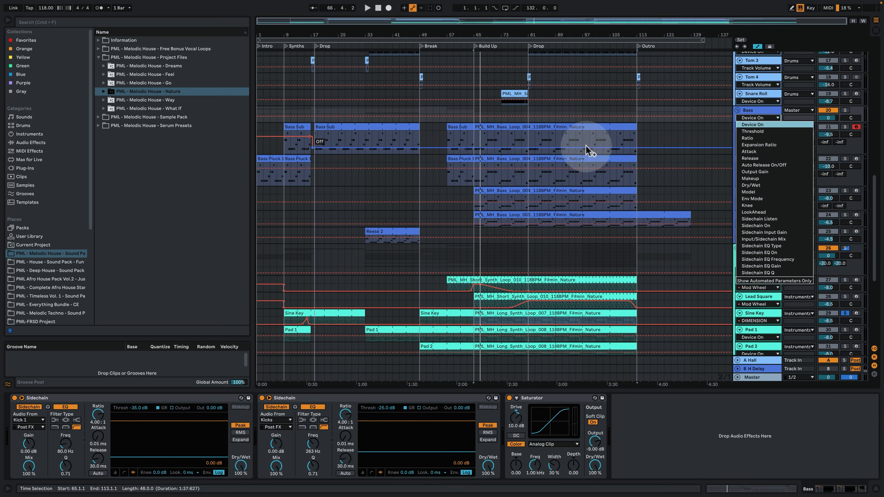
{"action": "left_click", "coordinate": [758, 252]}
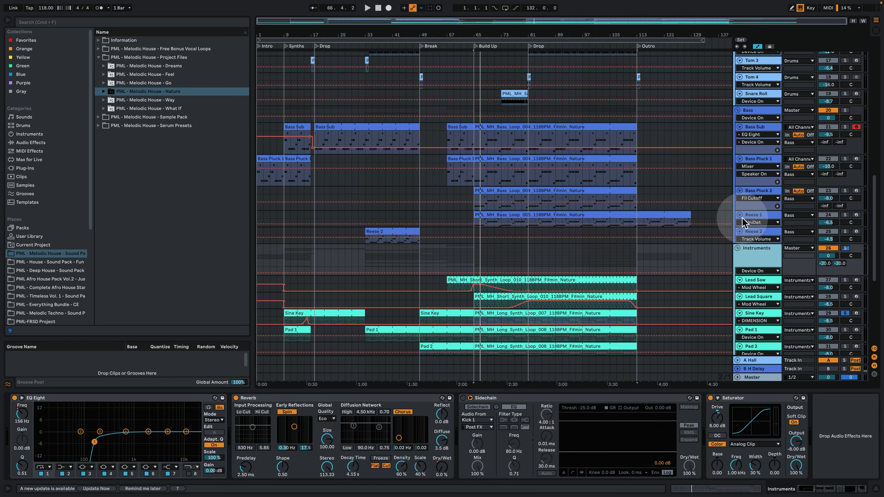
Play the soloed Sine Key from bar 65 with the Sidechain bypassed while viewing the clip's notes
{"action": "key", "text": "space"}
{"action": "scroll", "coordinate": [591, 289], "scroll_direction": "down", "scroll_amount": 2}
{"action": "left_click", "coordinate": [738, 264]}
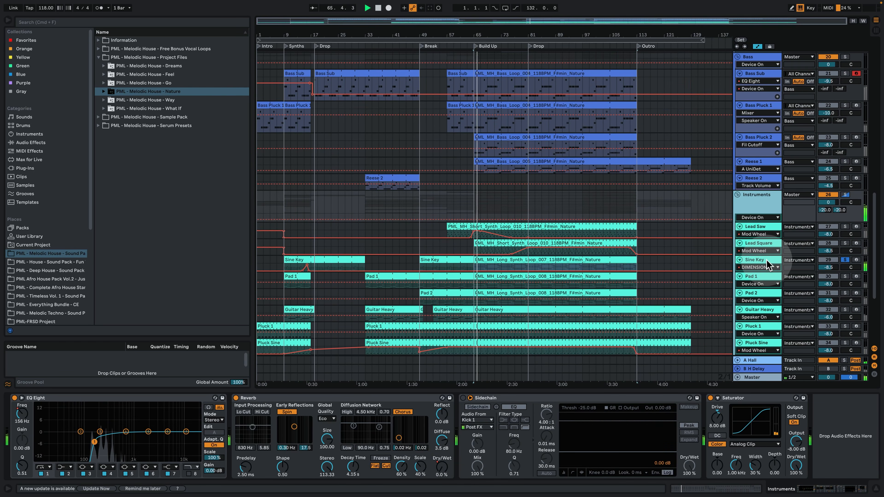
{"action": "left_click", "coordinate": [534, 263]}
{"action": "double_click", "coordinate": [539, 257]}
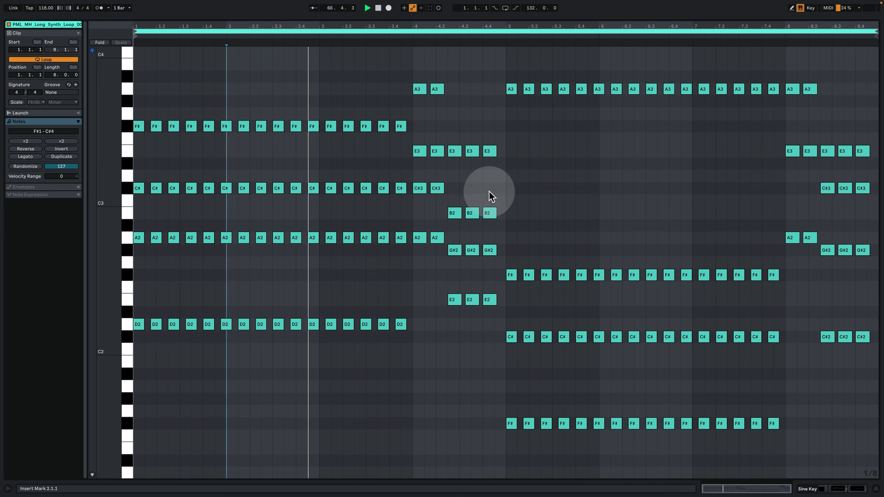
{"action": "key", "text": "space"}
Mark out the successive chords in the clip's bars 4 to 8 by selecting their notes, and play from clip position 2.4.2
{"action": "left_click_drag", "start_coordinate": [425, 55], "coordinate": [435, 344]}
{"action": "left_click_drag", "start_coordinate": [436, 331], "coordinate": [421, 58]}
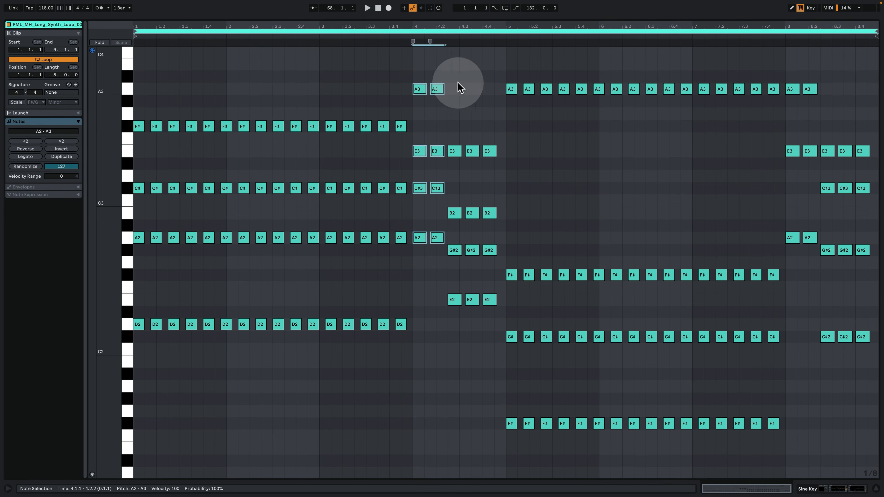
{"action": "left_click_drag", "start_coordinate": [464, 91], "coordinate": [483, 380]}
{"action": "left_click_drag", "start_coordinate": [555, 447], "coordinate": [837, 63]}
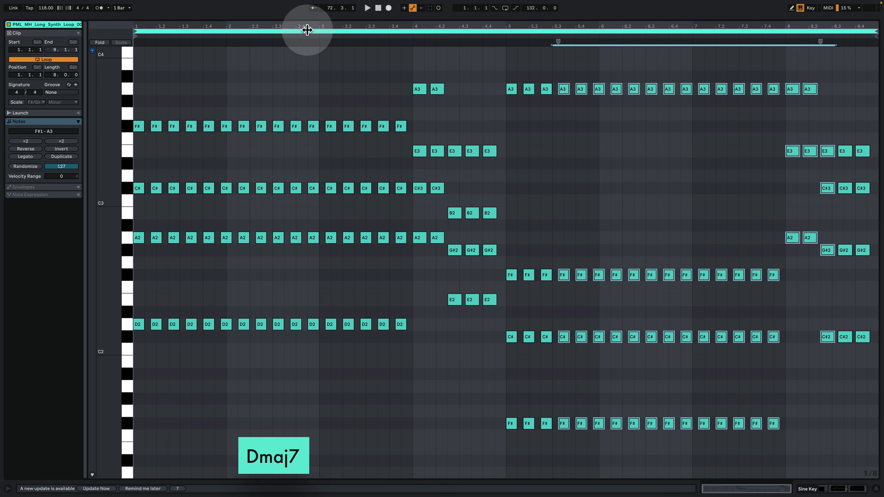
{"action": "left_click", "coordinate": [300, 39]}
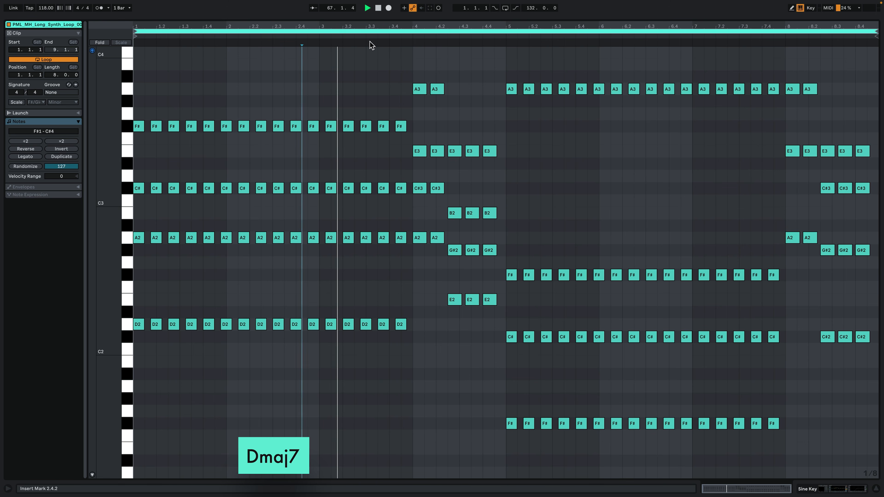
Mark out the Amaj and Emaj chords in the clip's bar 4 and the lower Dmaj7 notes at bar 1 by selecting their notes
{"action": "left_click", "coordinate": [418, 54]}
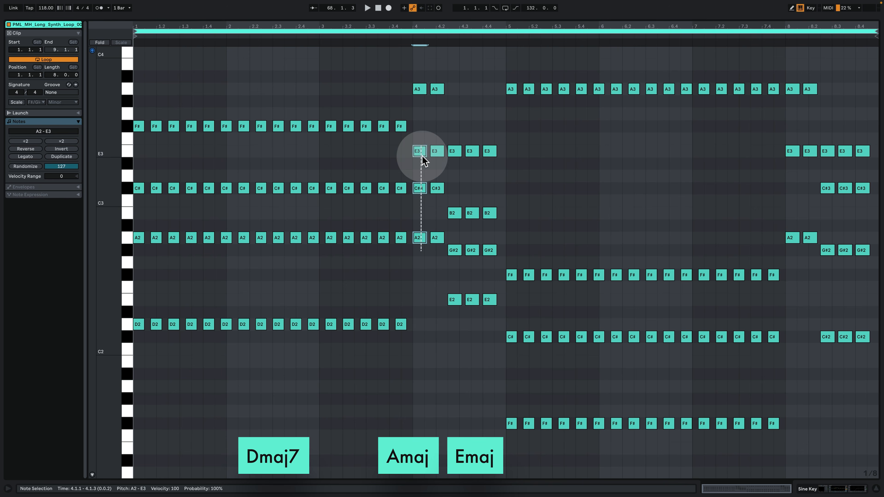
{"action": "left_click_drag", "start_coordinate": [426, 241], "coordinate": [419, 126]}
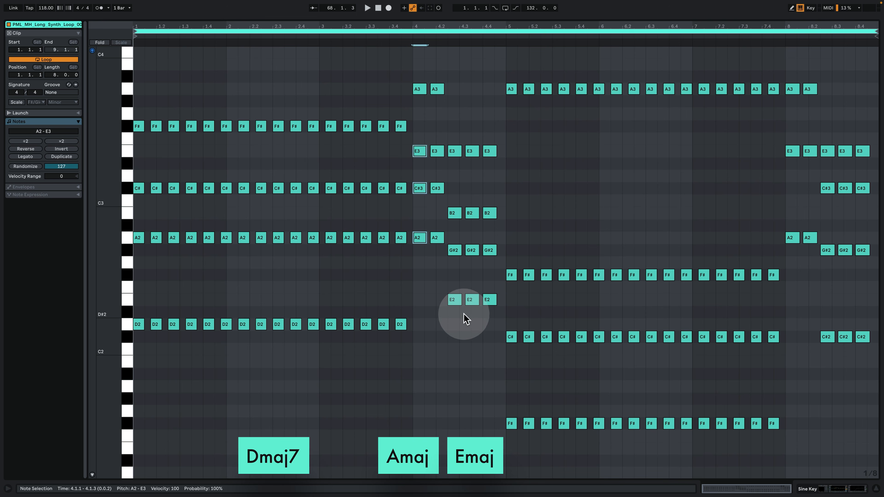
{"action": "left_click_drag", "start_coordinate": [475, 322], "coordinate": [486, 173]}
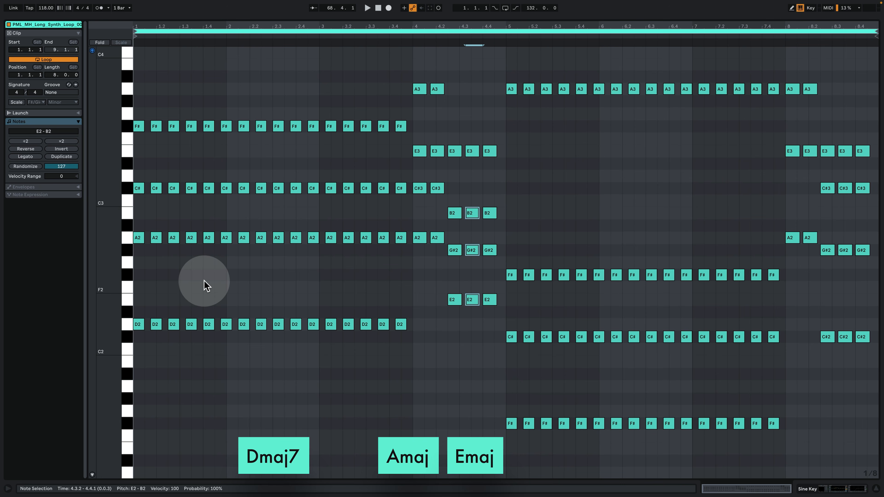
{"action": "left_click_drag", "start_coordinate": [145, 352], "coordinate": [130, 237]}
{"action": "left_click_drag", "start_coordinate": [134, 179], "coordinate": [138, 183]}
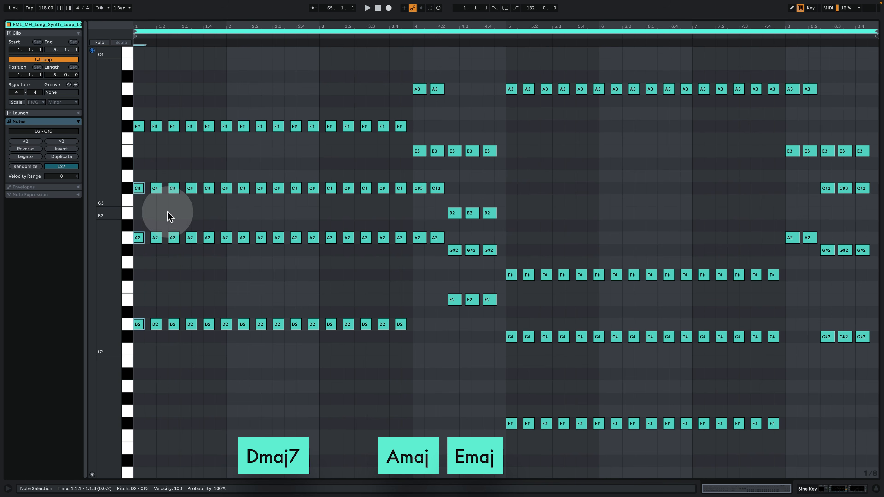
{"action": "left_click_drag", "start_coordinate": [409, 205], "coordinate": [104, 188]}
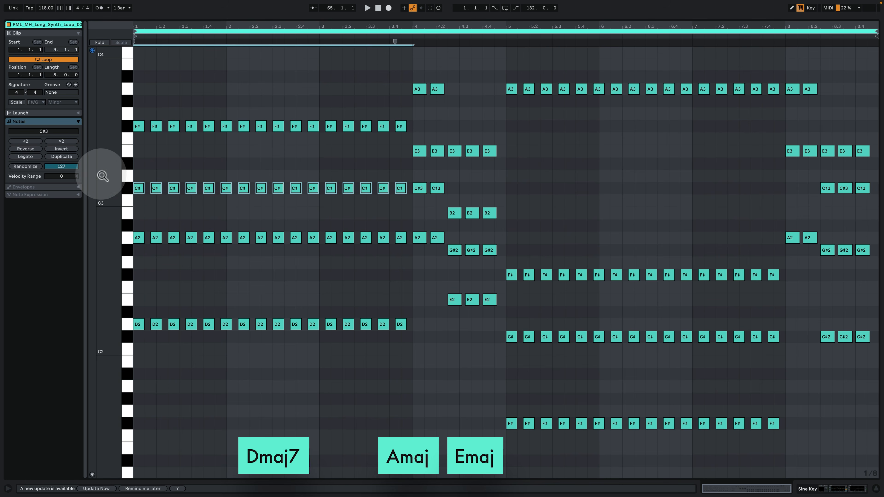
{"action": "key", "text": "shift+Down"}
{"action": "key", "text": "ctrl+z"}
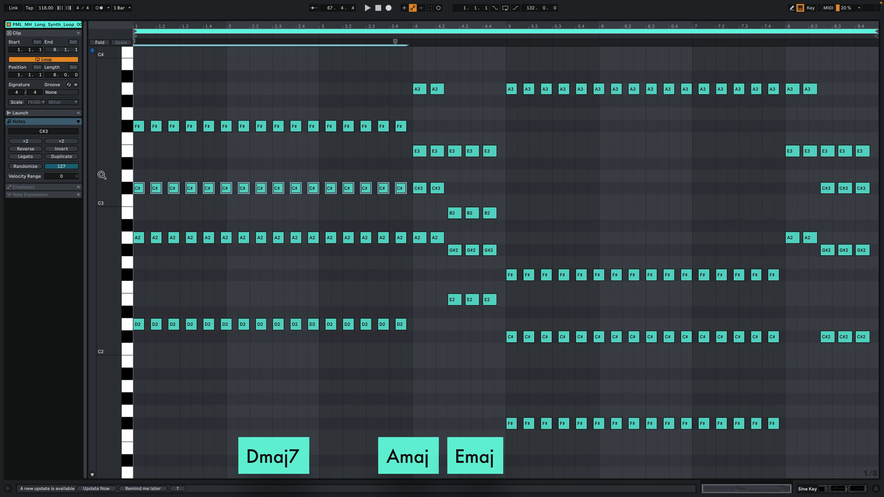
Lower the F#3 notes in bars 1 to 3 by one octave and mark out the stacked chord by selecting its notes
{"action": "left_click_drag", "start_coordinate": [404, 144], "coordinate": [95, 108]}
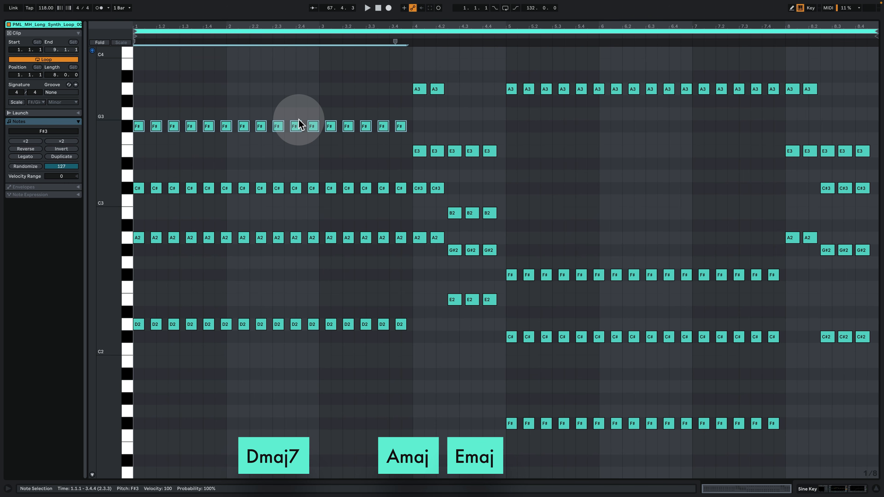
{"action": "key", "text": "shift+Down"}
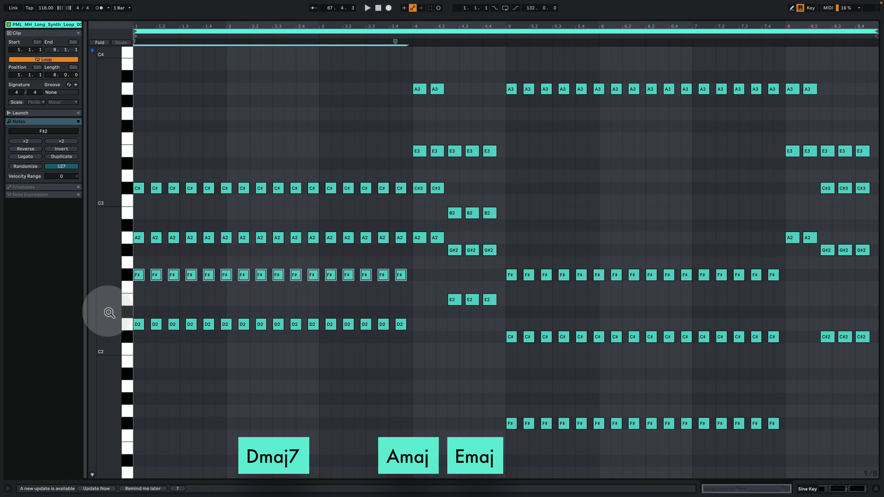
{"action": "left_click_drag", "start_coordinate": [141, 346], "coordinate": [128, 315]}
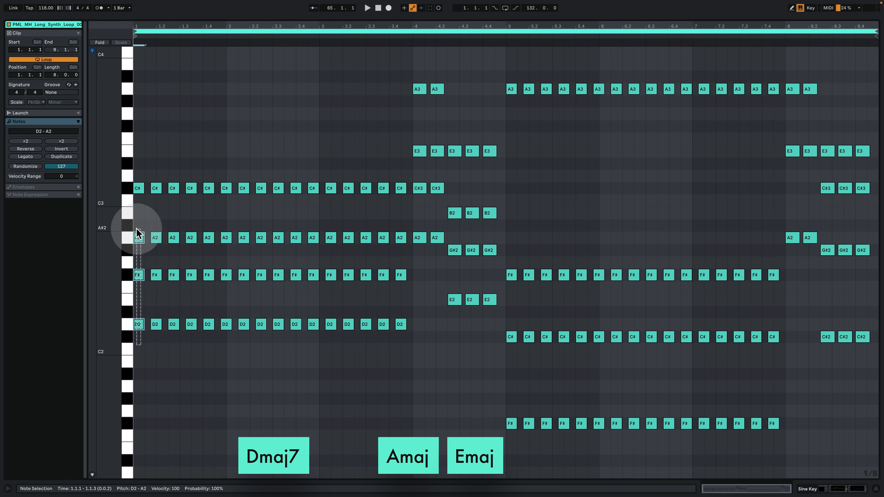
{"action": "left_click_drag", "start_coordinate": [139, 233], "coordinate": [139, 234]}
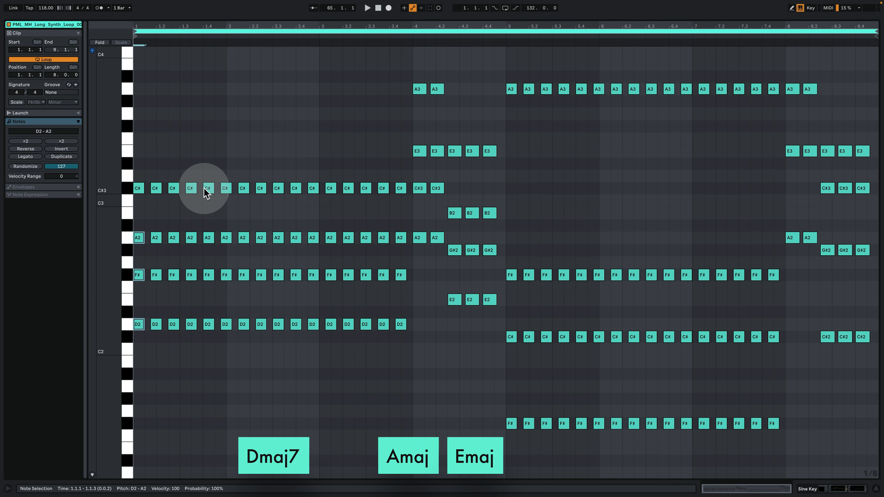
{"action": "left_click_drag", "start_coordinate": [146, 352], "coordinate": [331, 123]}
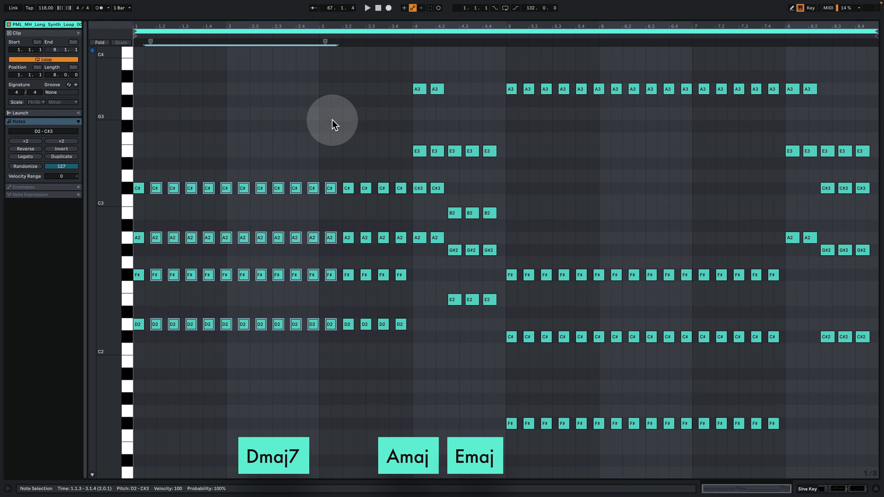
Raise the F#2 notes in bars 1 to 3 by one octave and select the chord notes between 1.4 and 3.2
{"action": "left_click", "coordinate": [418, 287]}
{"action": "left_click_drag", "start_coordinate": [300, 291], "coordinate": [129, 261]}
{"action": "key", "text": "shift+Up"}
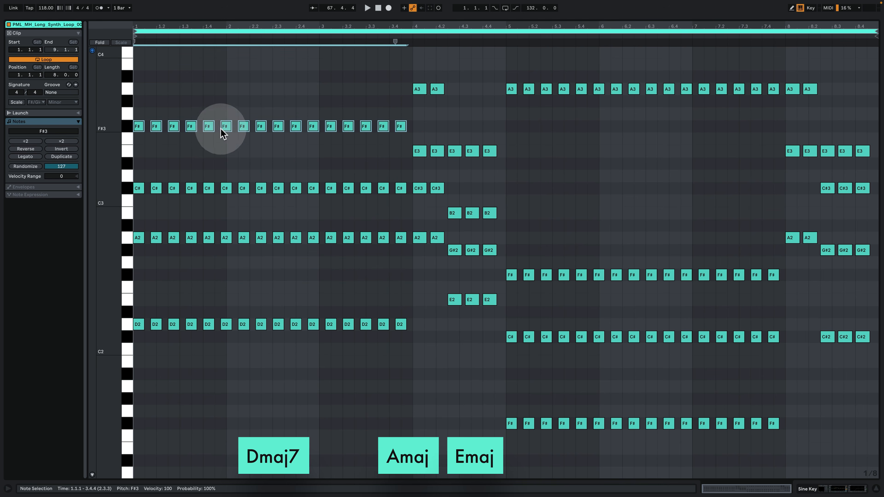
{"action": "left_click_drag", "start_coordinate": [203, 83], "coordinate": [349, 418]}
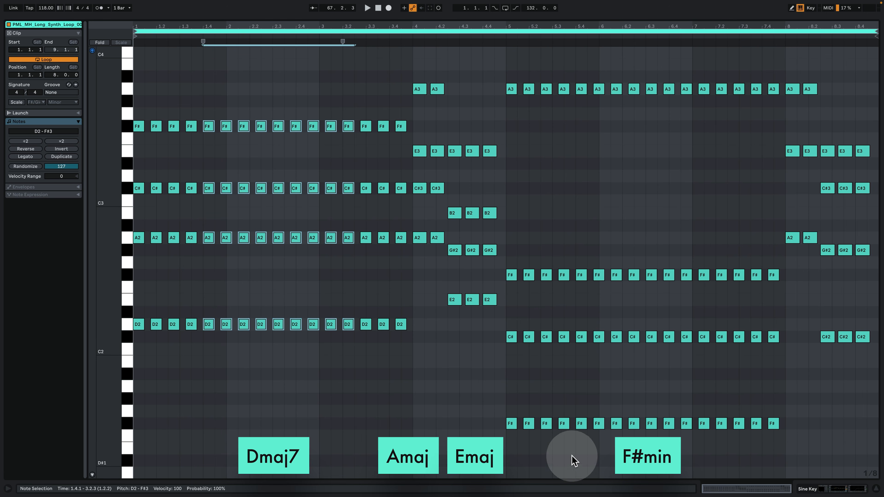
Mark out one F#min chord in bar 5 and lower the A3 notes of bars 5 to 7 by two octaves to A1
{"action": "left_click_drag", "start_coordinate": [573, 460], "coordinate": [553, 74]}
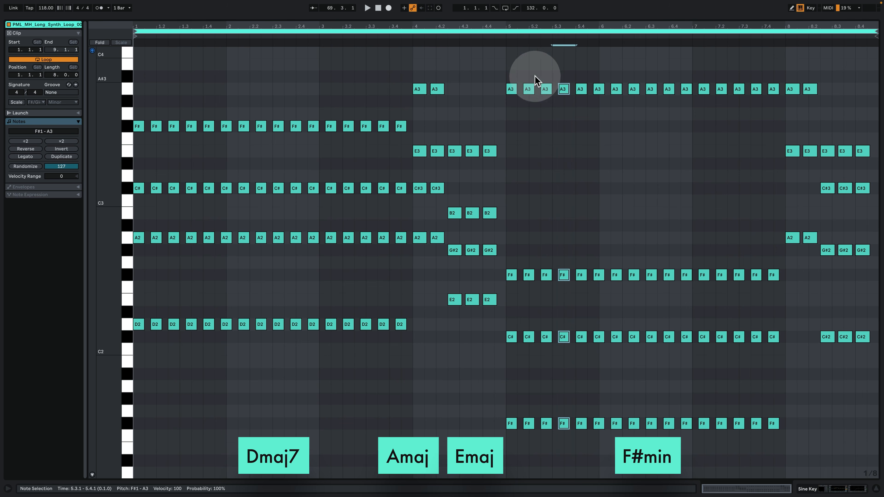
{"action": "left_click_drag", "start_coordinate": [487, 79], "coordinate": [779, 108]}
{"action": "key", "text": "shift+Down"}
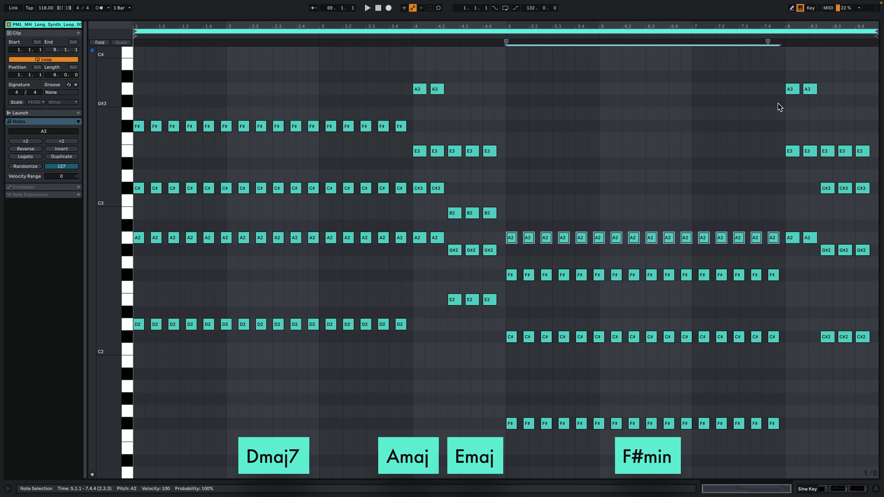
{"action": "key", "text": "shift+Down"}
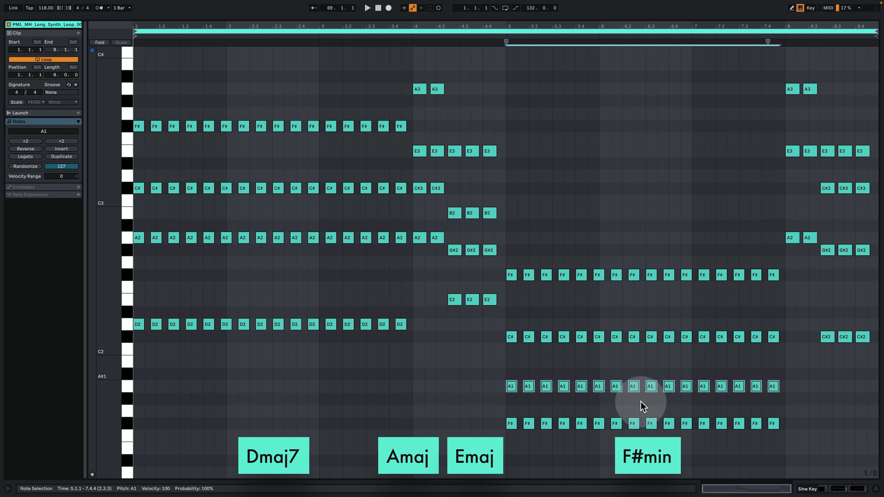
Raise the A1 notes in bars 5 to 7 by two octaves to A3
{"action": "left_click_drag", "start_coordinate": [810, 396], "coordinate": [466, 380]}
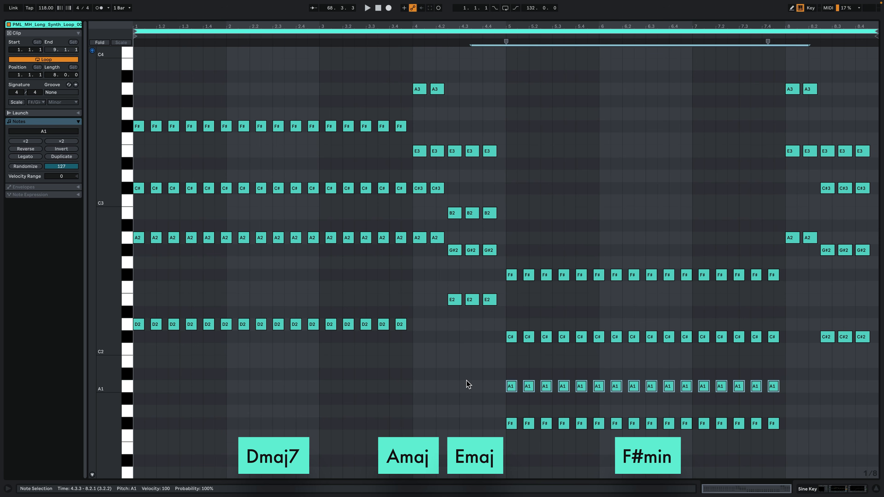
{"action": "key", "text": "shift+Up"}
{"action": "key", "text": "shift+Up"}
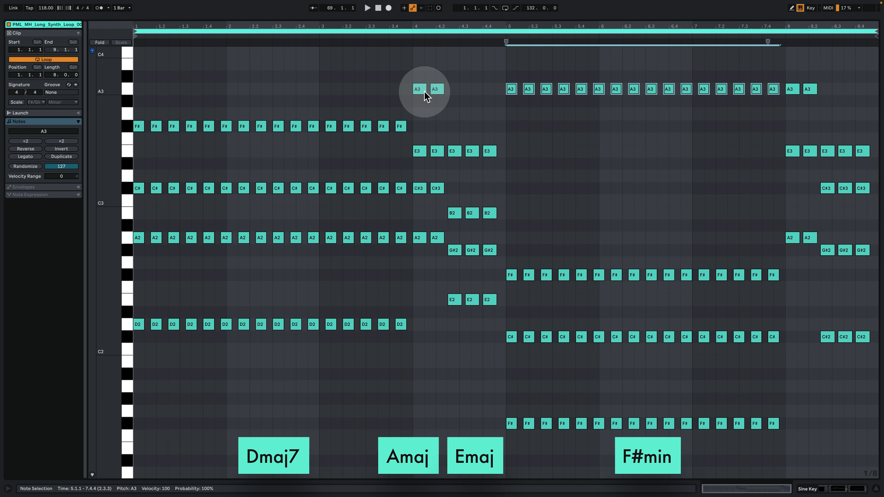
Play the soloed Sine Key from bar 81, open its clip, and mark out the C#min chord in bar 8 by selecting notes
{"action": "left_click", "coordinate": [387, 36]}
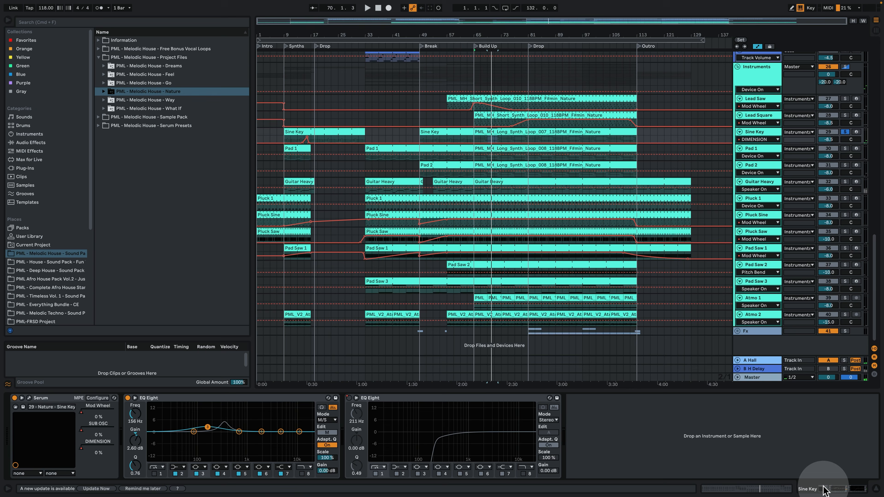
{"action": "left_click", "coordinate": [528, 139]}
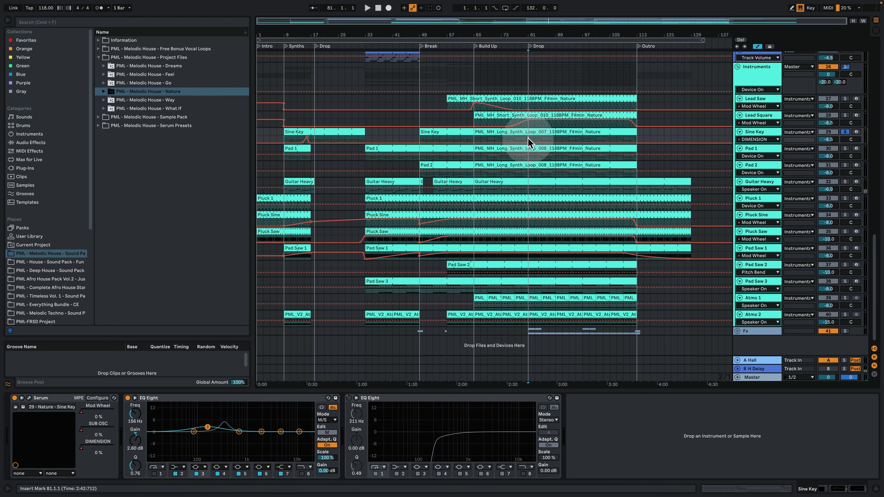
{"action": "key", "text": "space"}
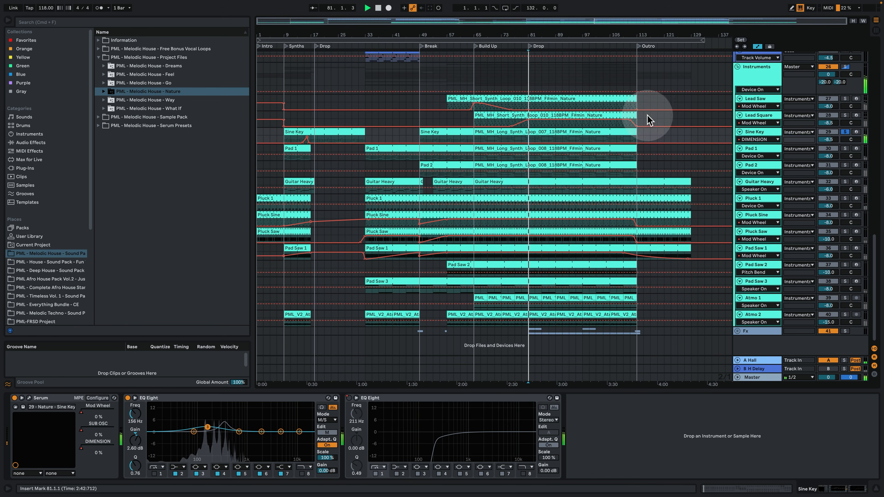
{"action": "double_click", "coordinate": [549, 132]}
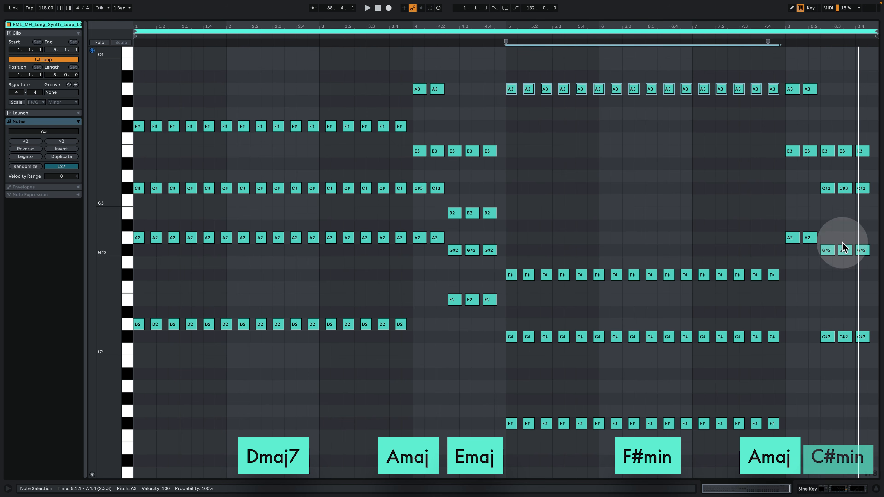
{"action": "left_click_drag", "start_coordinate": [843, 382], "coordinate": [829, 89]}
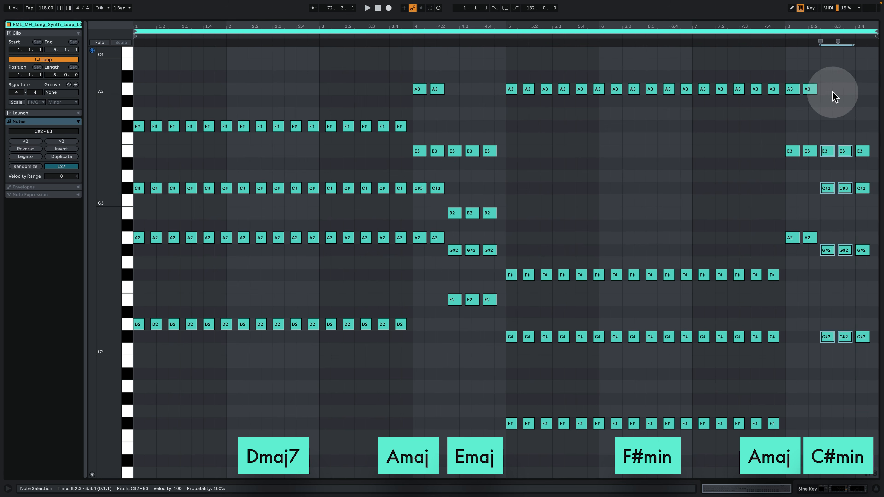
{"action": "left_click", "coordinate": [810, 486]}
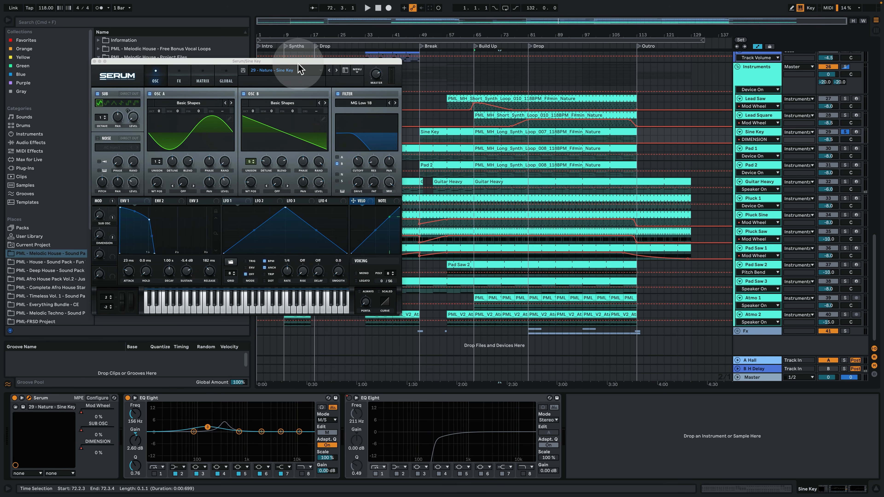
{"action": "left_click_drag", "start_coordinate": [293, 60], "coordinate": [264, 64]}
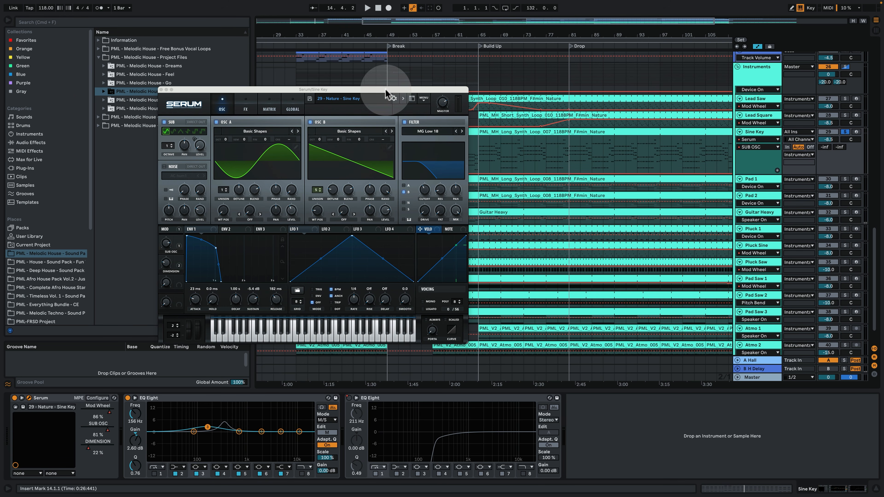
{"action": "left_click_drag", "start_coordinate": [385, 90], "coordinate": [327, 74]}
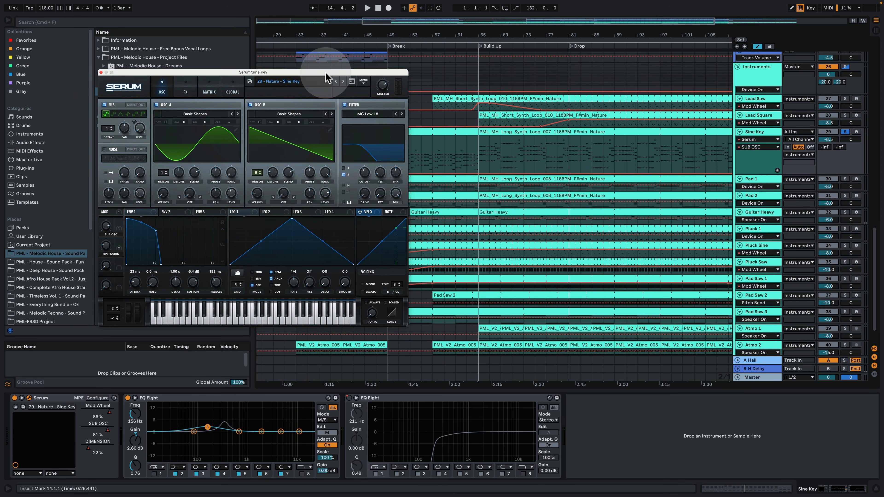
{"action": "left_click", "coordinate": [102, 73]}
Play the soloed Sine Key from bar 69 and through its SUB OSC automation in the Synths section, briefly viewing the Serum synth
{"action": "left_click_drag", "start_coordinate": [331, 34], "coordinate": [527, 33]}
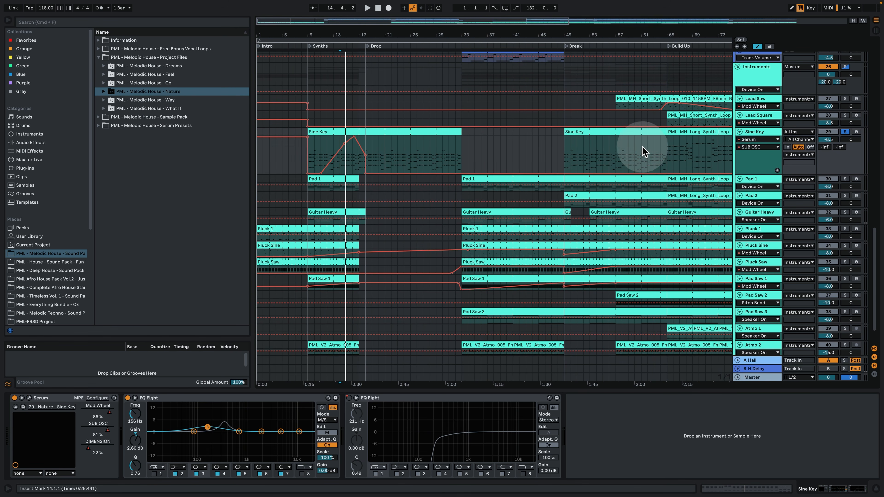
{"action": "key", "text": "space"}
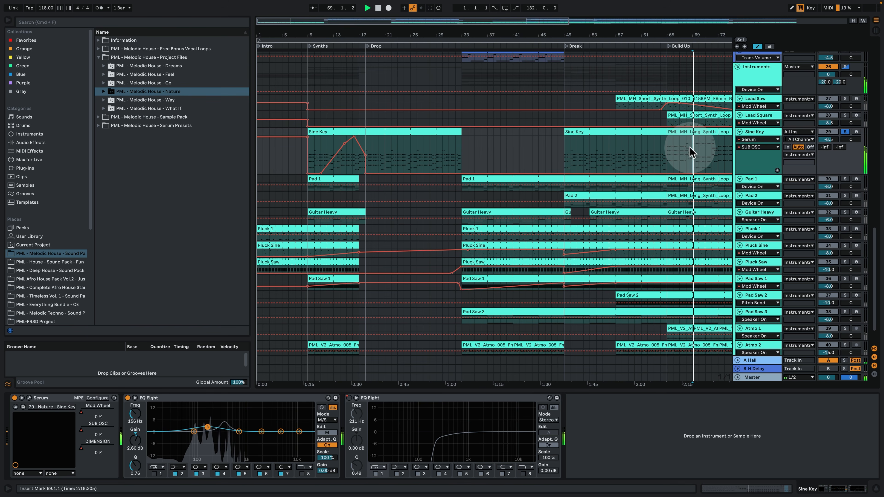
{"action": "mouse_move", "coordinate": [346, 145]}
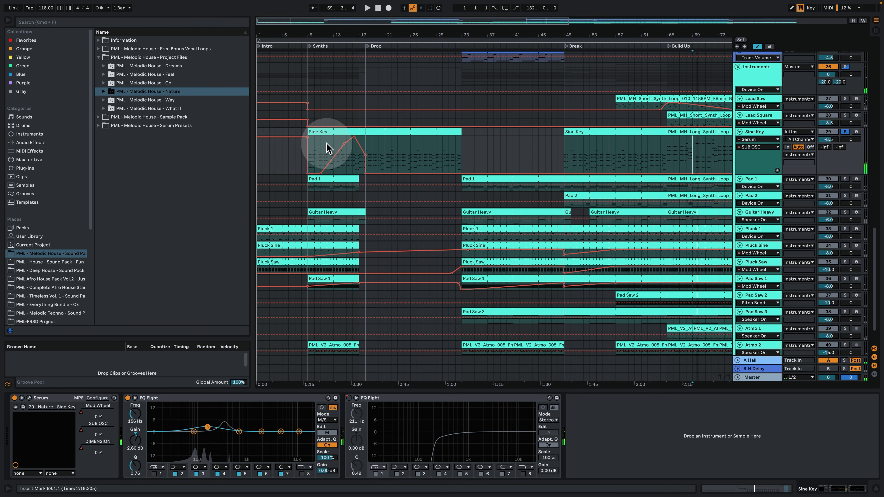
{"action": "key", "text": "space"}
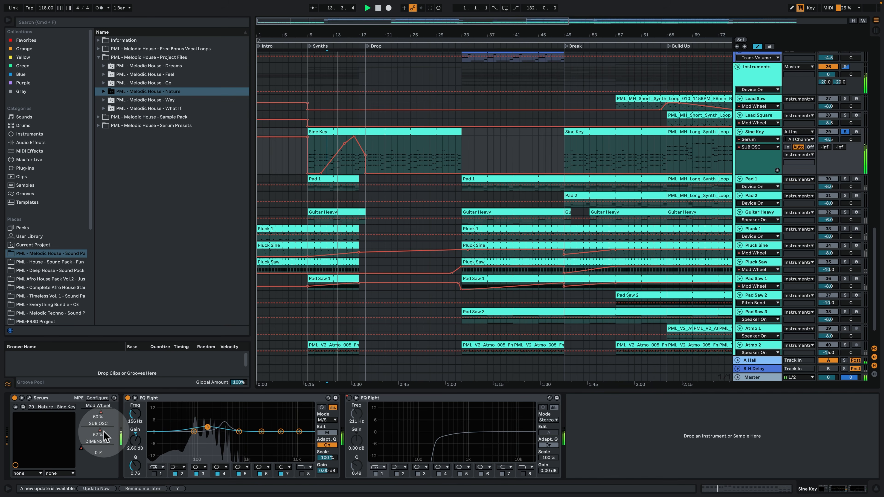
{"action": "left_click", "coordinate": [29, 398]}
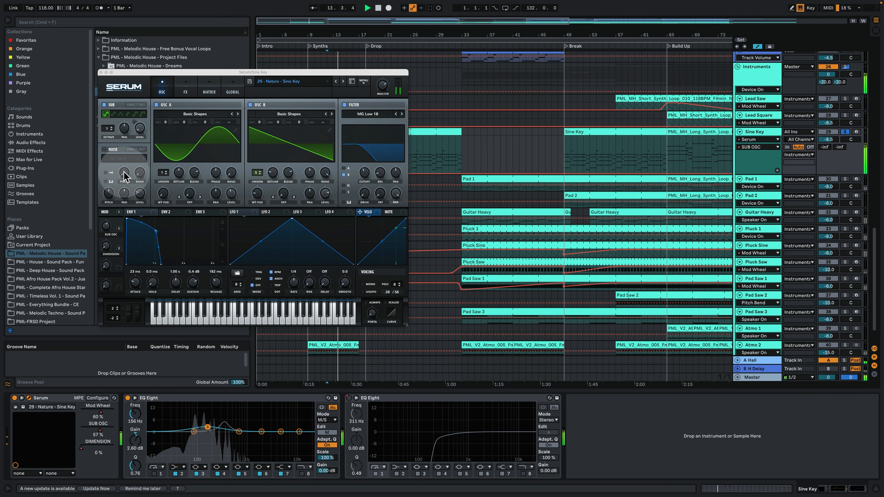
{"action": "left_click", "coordinate": [101, 72]}
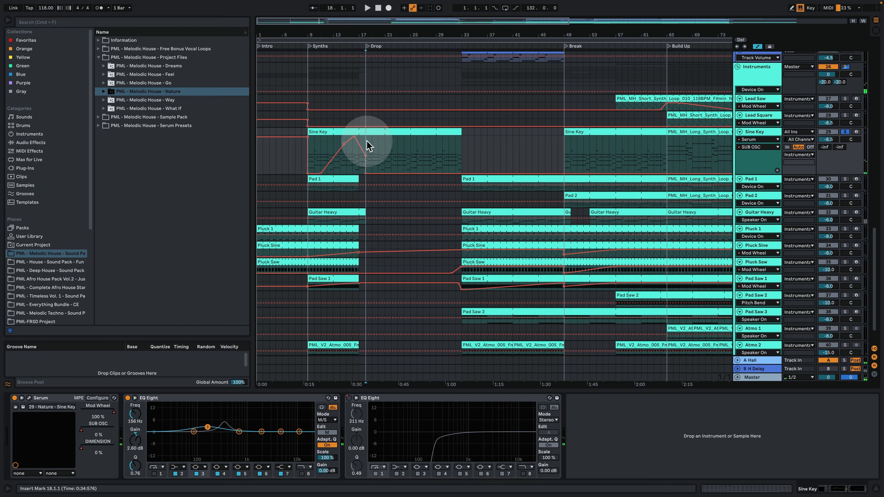
Unsolo the Sine Key and play the full mix from bar 18
{"action": "left_click", "coordinate": [846, 132]}
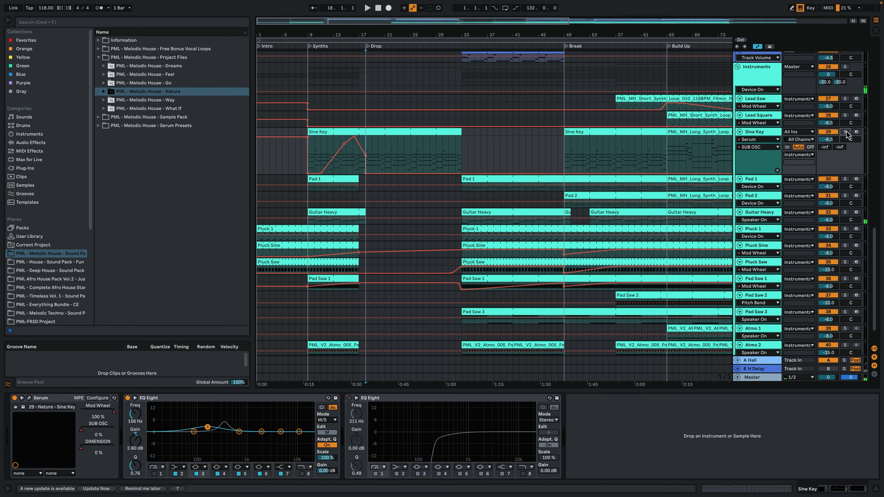
{"action": "key", "text": "space"}
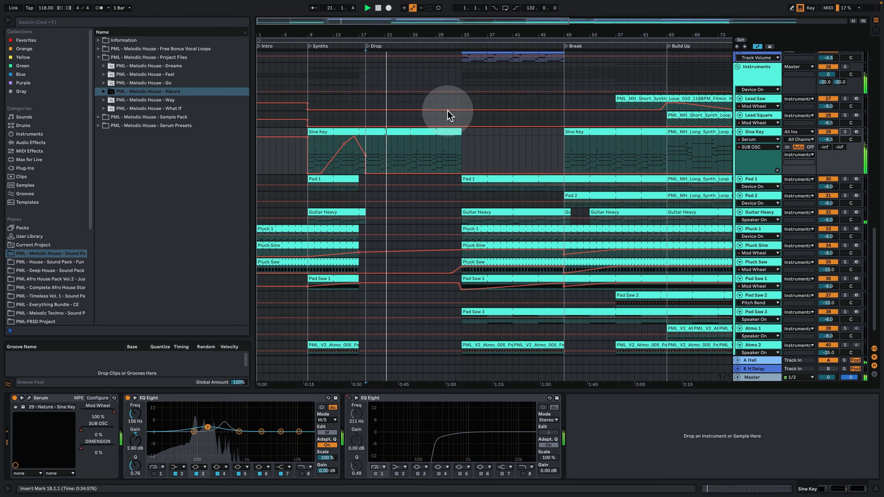
{"action": "left_click_drag", "start_coordinate": [390, 36], "coordinate": [347, 36]}
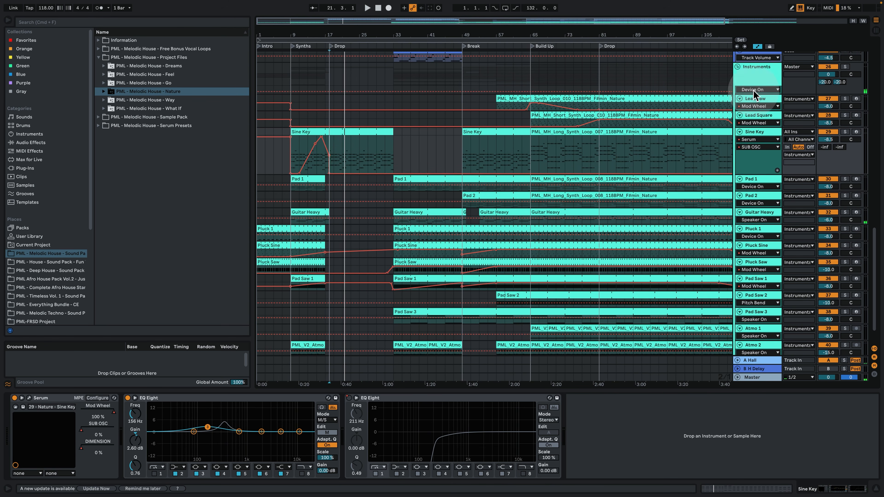
Enlarge the Lead Saw track, solo it, and play it from bar 81, adding the Sine Key to the solo
{"action": "left_click_drag", "start_coordinate": [620, 32], "coordinate": [530, 33]}
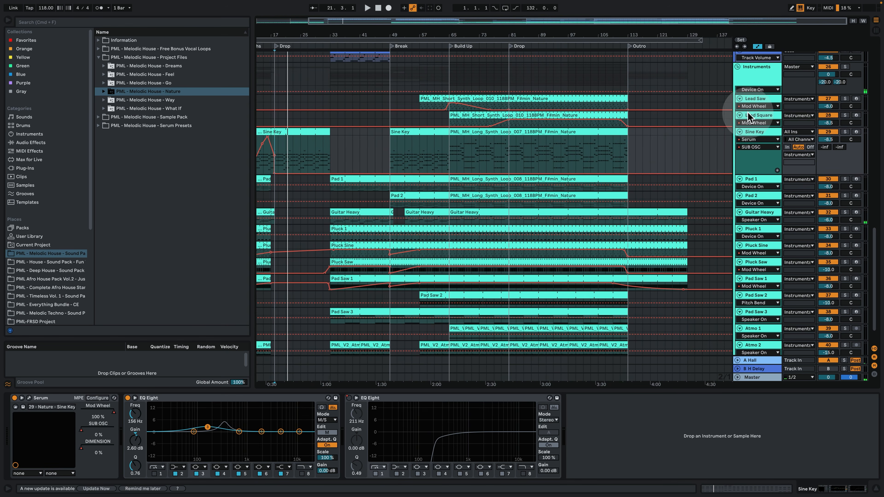
{"action": "left_click_drag", "start_coordinate": [753, 110], "coordinate": [753, 148]}
{"action": "left_click", "coordinate": [509, 121]}
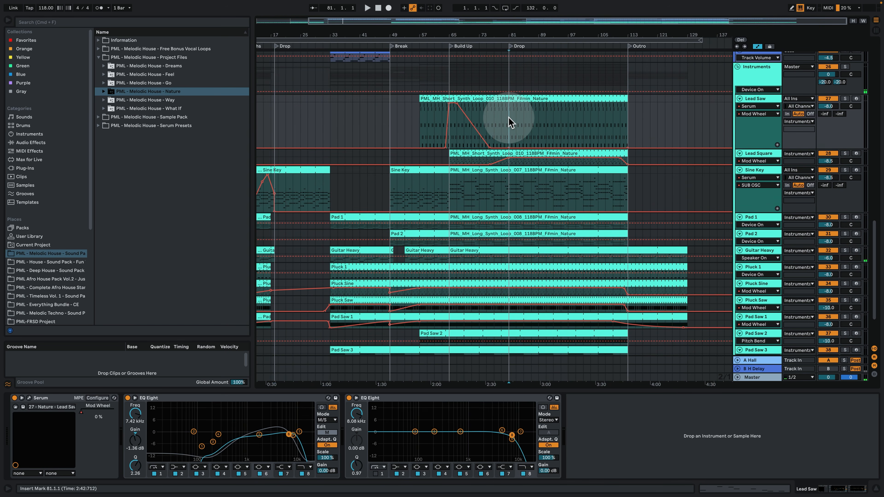
{"action": "left_click", "coordinate": [845, 99]}
{"action": "key", "text": "space"}
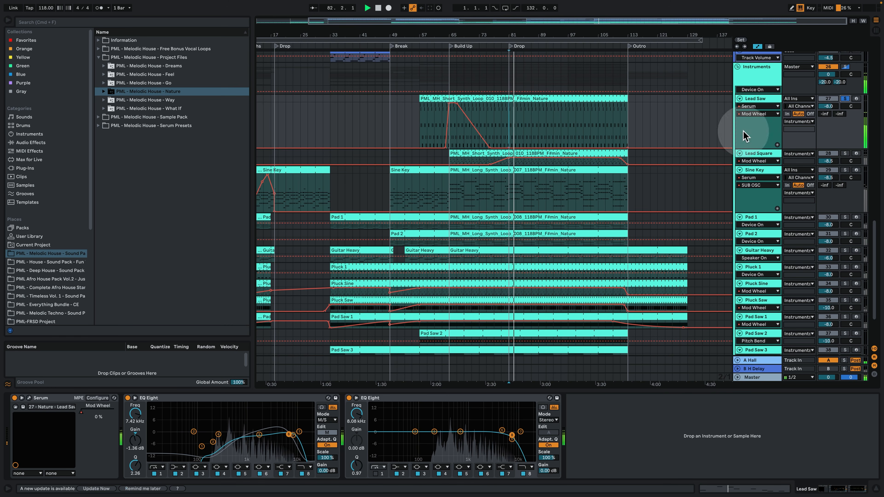
{"action": "left_click", "coordinate": [844, 170]}
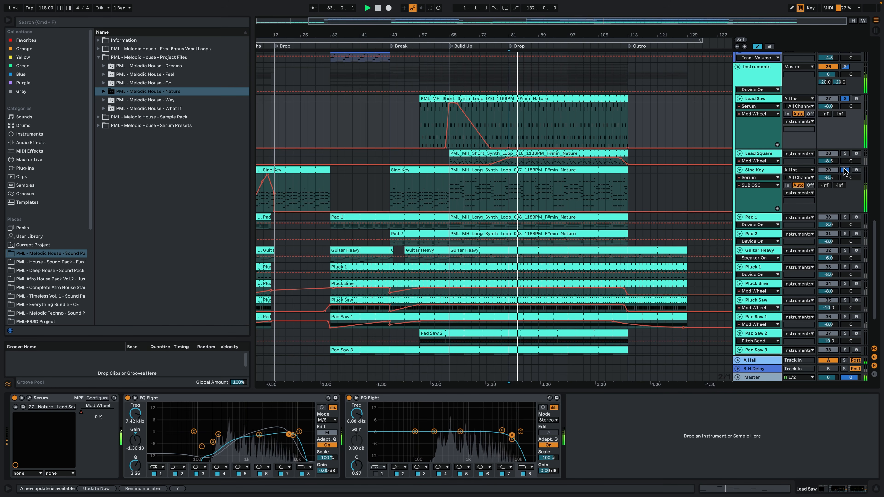
{"action": "left_click_drag", "start_coordinate": [545, 36], "coordinate": [525, 36]}
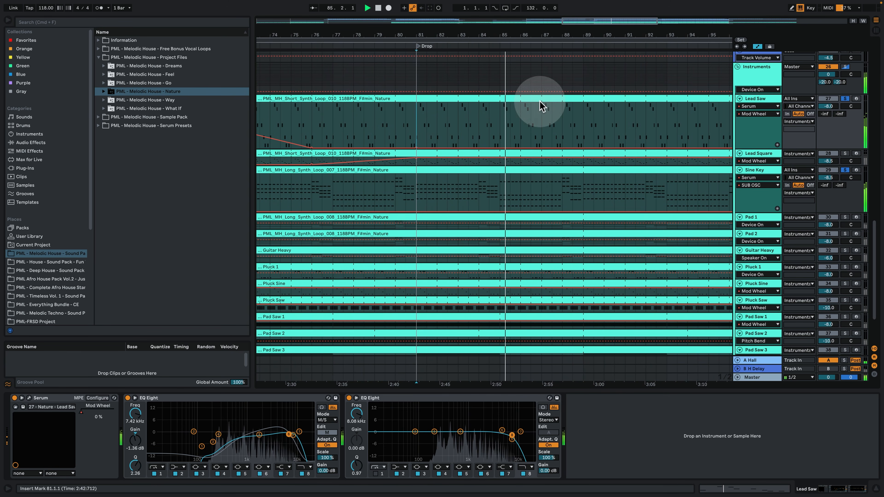
{"action": "key", "text": "space"}
Open the Lead Saw's MIDI clip, select all of its notes, and play the pattern
{"action": "left_click", "coordinate": [445, 100]}
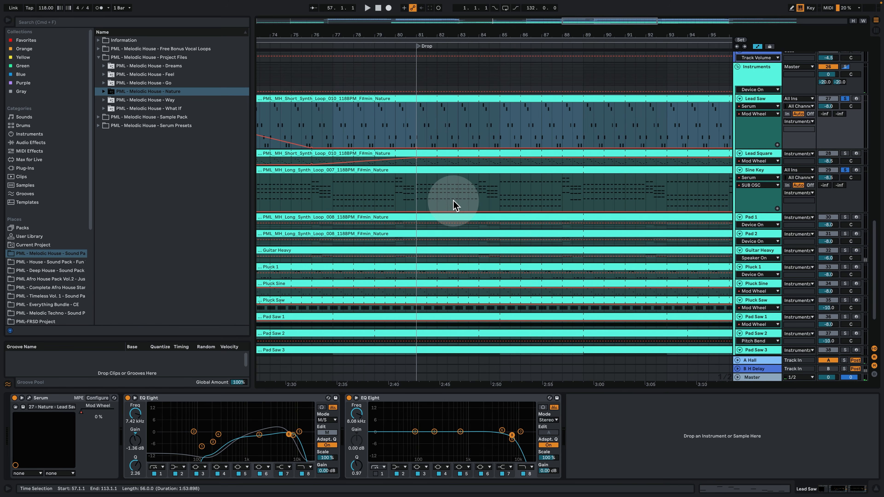
{"action": "double_click", "coordinate": [508, 99]}
{"action": "left_click", "coordinate": [381, 191]}
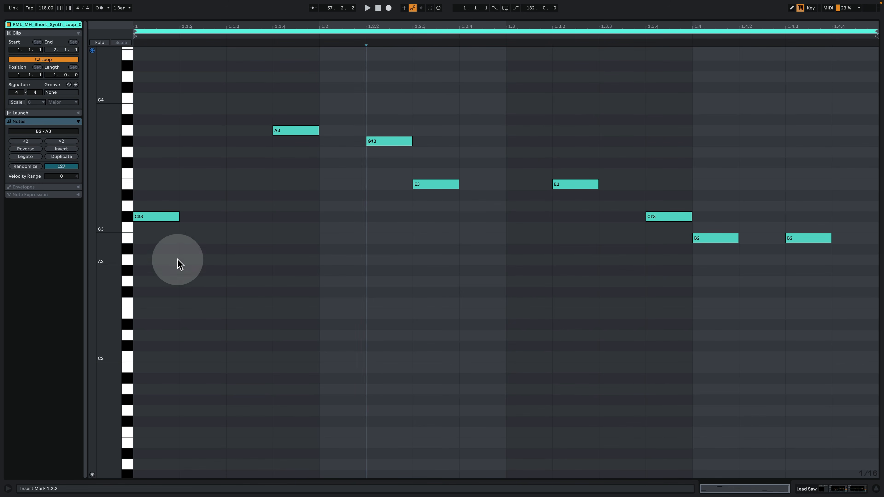
{"action": "left_click_drag", "start_coordinate": [179, 278], "coordinate": [853, 136]}
{"action": "key", "text": "space"}
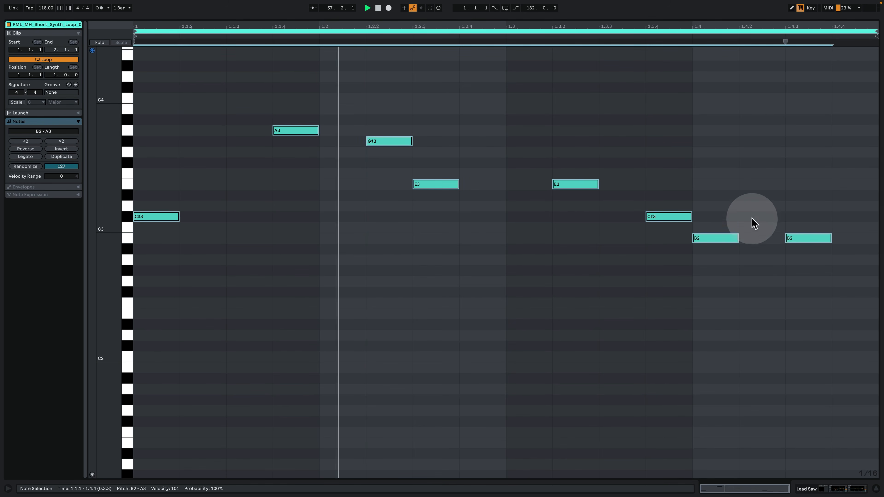
{"action": "left_click", "coordinate": [826, 490]}
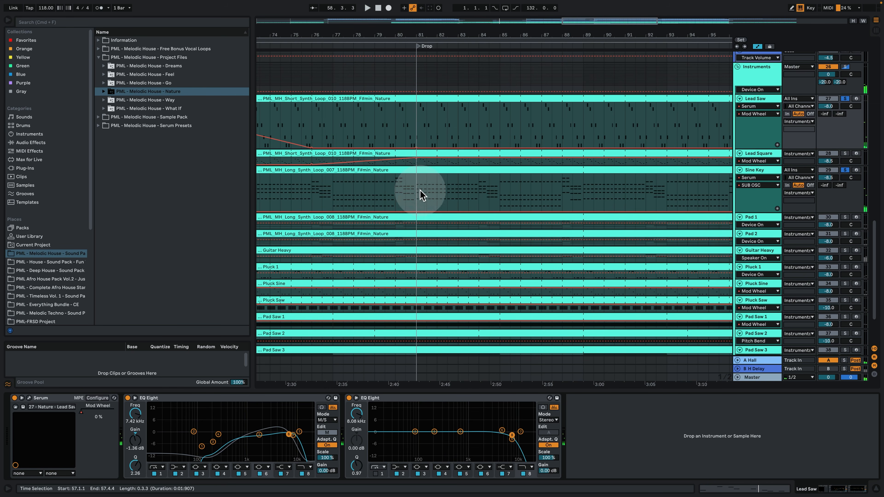
{"action": "left_click_drag", "start_coordinate": [428, 34], "coordinate": [446, 122]}
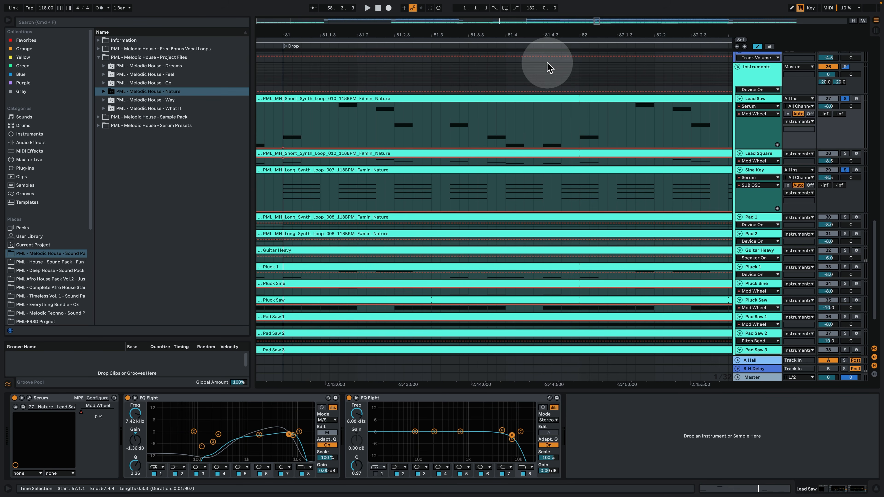
{"action": "left_click_drag", "start_coordinate": [537, 32], "coordinate": [488, 33]}
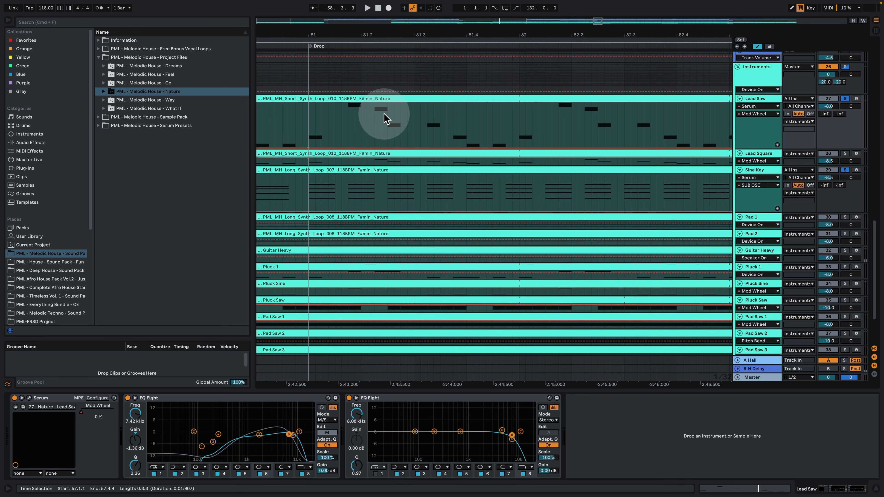
{"action": "left_click_drag", "start_coordinate": [386, 31], "coordinate": [331, 26]}
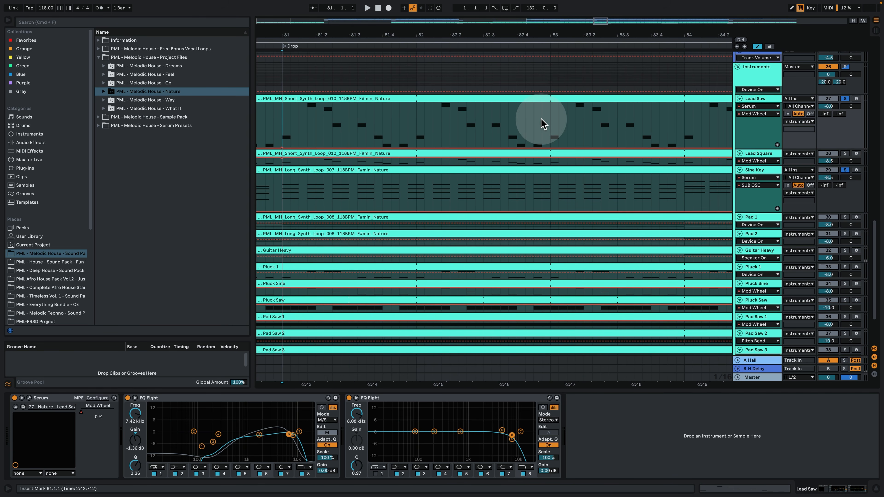
{"action": "key", "text": "space"}
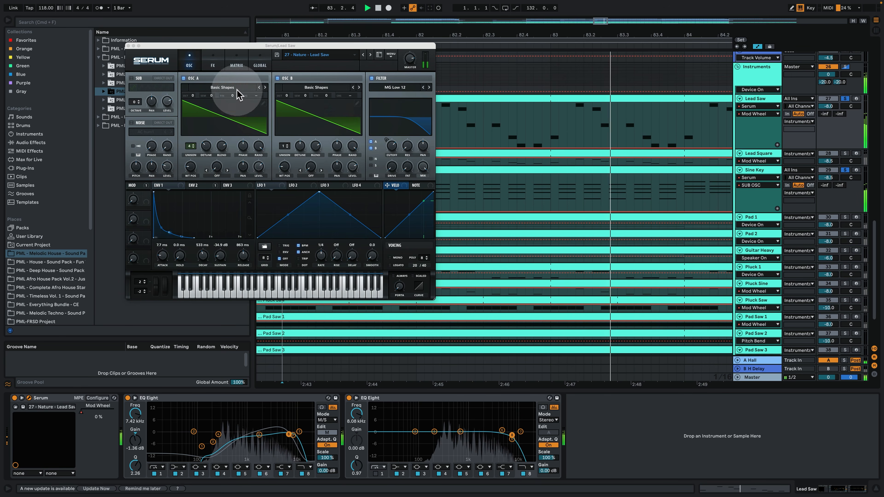
Inspect the Lead Saw's Serum modulation matrix, Env 2 and oscillators, replay the part, and close the synth
{"action": "left_click", "coordinate": [237, 62]}
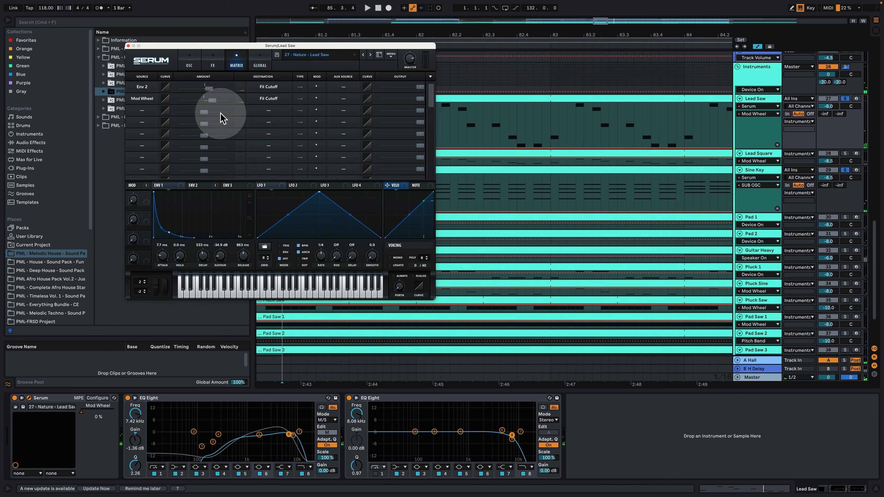
{"action": "left_click", "coordinate": [197, 188]}
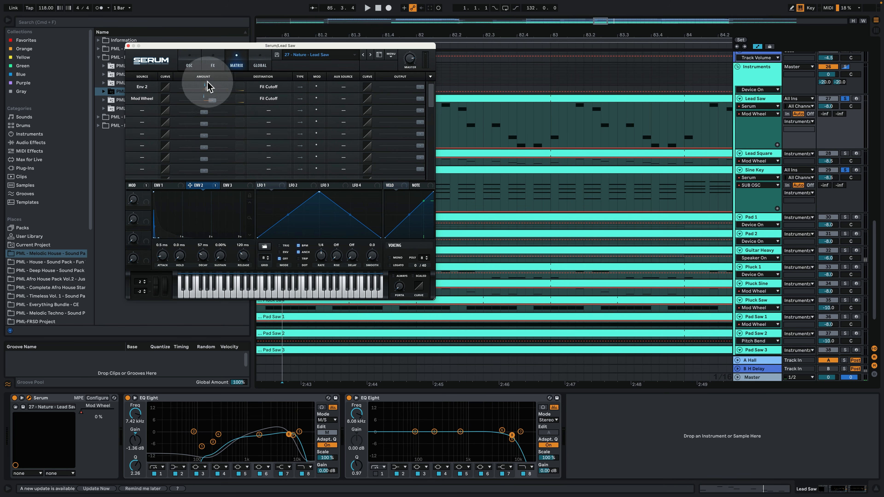
{"action": "left_click", "coordinate": [187, 62]}
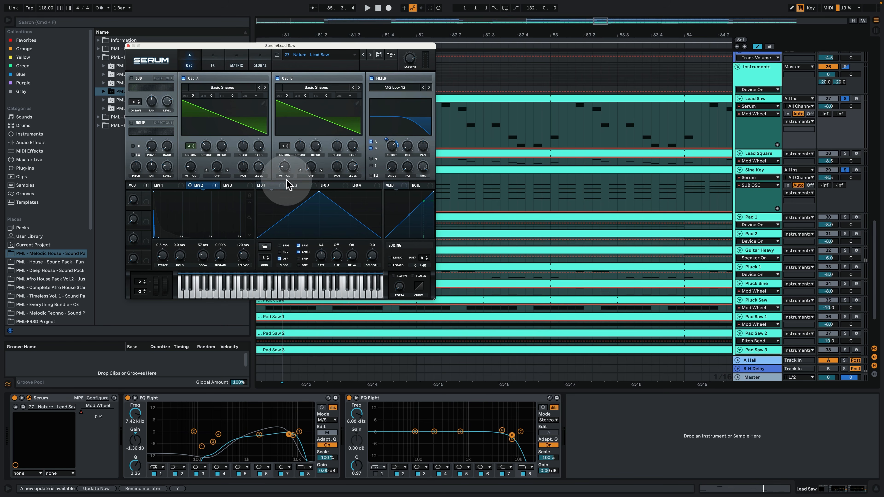
{"action": "key", "text": "space"}
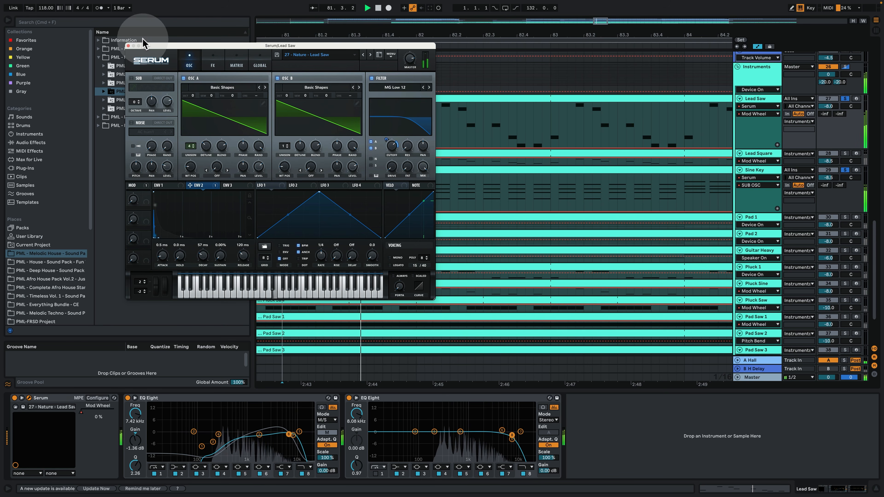
{"action": "left_click", "coordinate": [128, 46]}
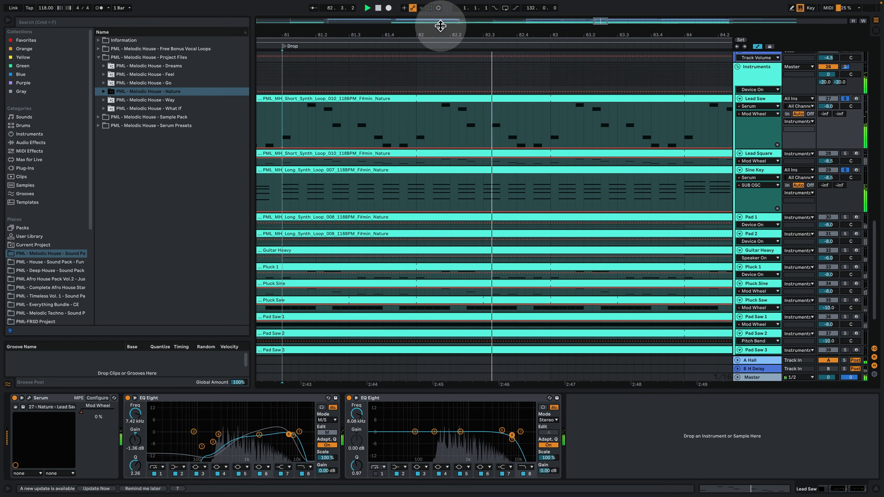
Enlarge the Lead Square track, add it to the soloed tracks, and play from bar 81
{"action": "left_click_drag", "start_coordinate": [441, 36], "coordinate": [441, 16]}
{"action": "left_click_drag", "start_coordinate": [765, 166], "coordinate": [766, 205]}
{"action": "key", "text": "space"}
{"action": "left_click", "coordinate": [765, 153]}
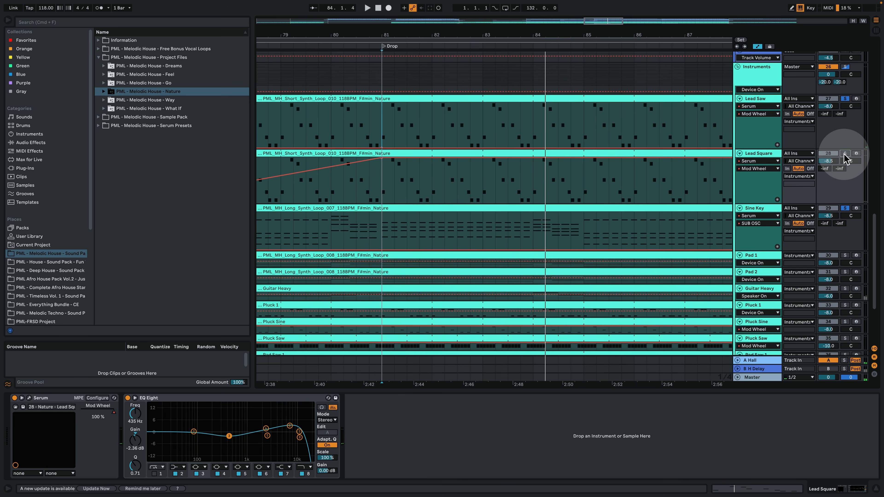
{"action": "left_click", "coordinate": [845, 154]}
{"action": "left_click", "coordinate": [384, 192]}
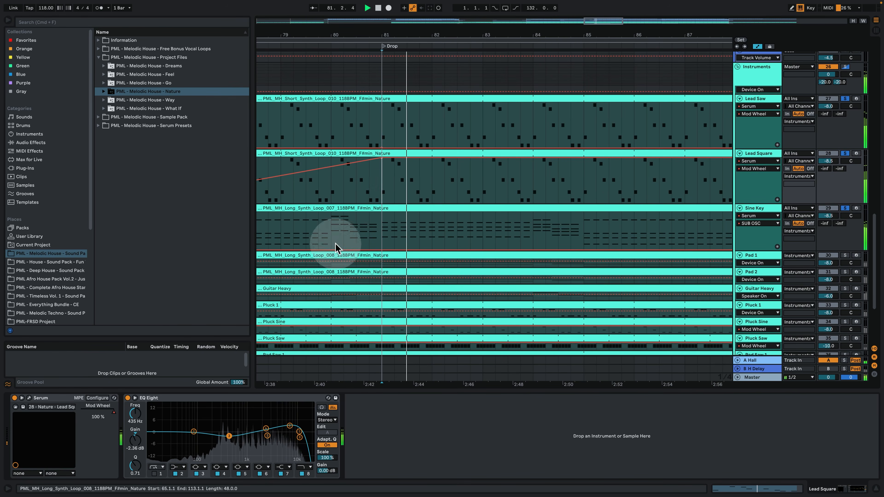
Inspect the Lead Square's Serum oscillators, modulation matrix and effects, replay the part, and close the synth
{"action": "left_click", "coordinate": [29, 399]}
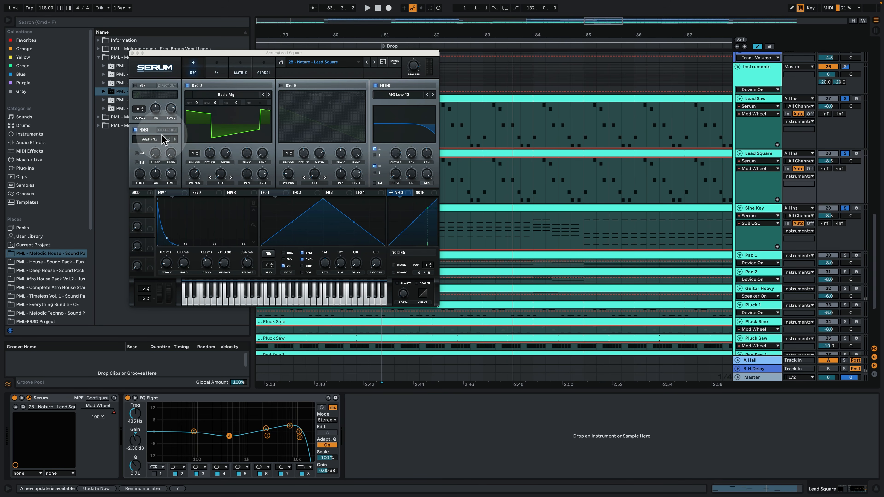
{"action": "left_click", "coordinate": [240, 69]}
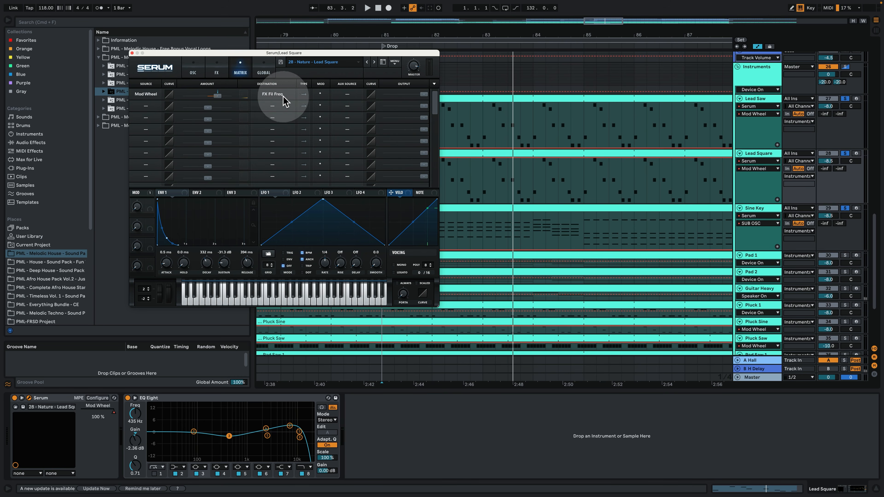
{"action": "left_click", "coordinate": [223, 73]}
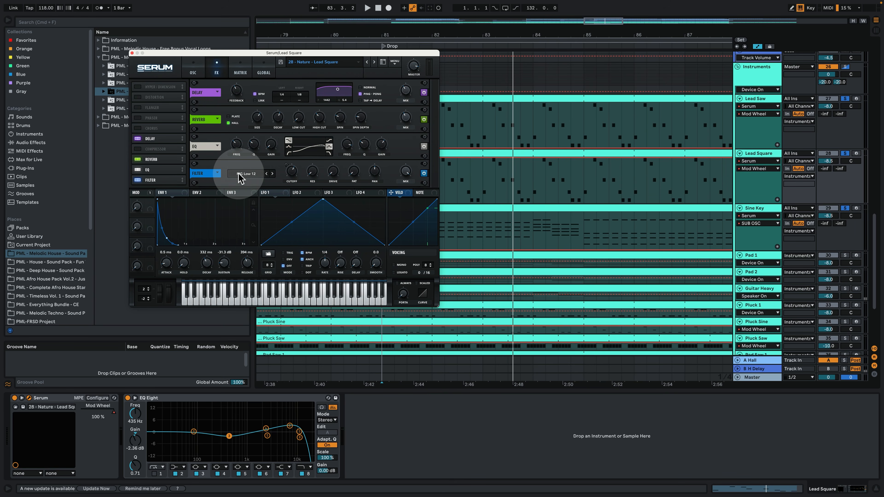
{"action": "key", "text": "space"}
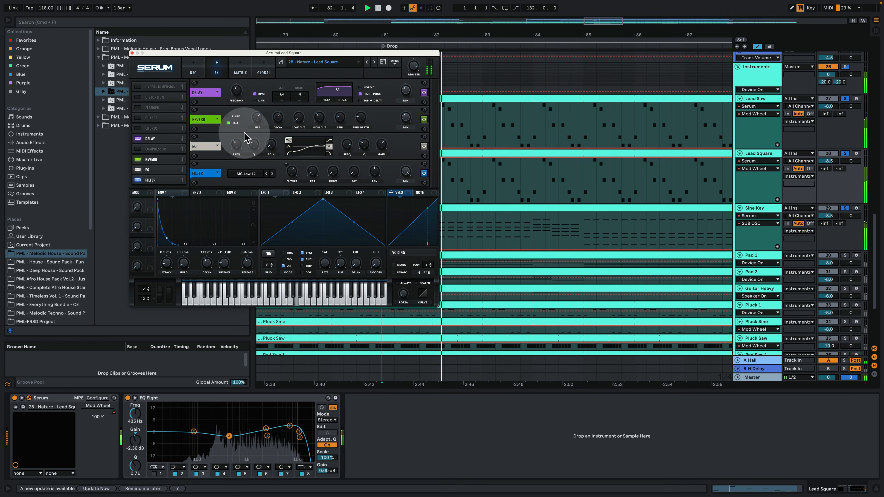
{"action": "left_click", "coordinate": [132, 53]}
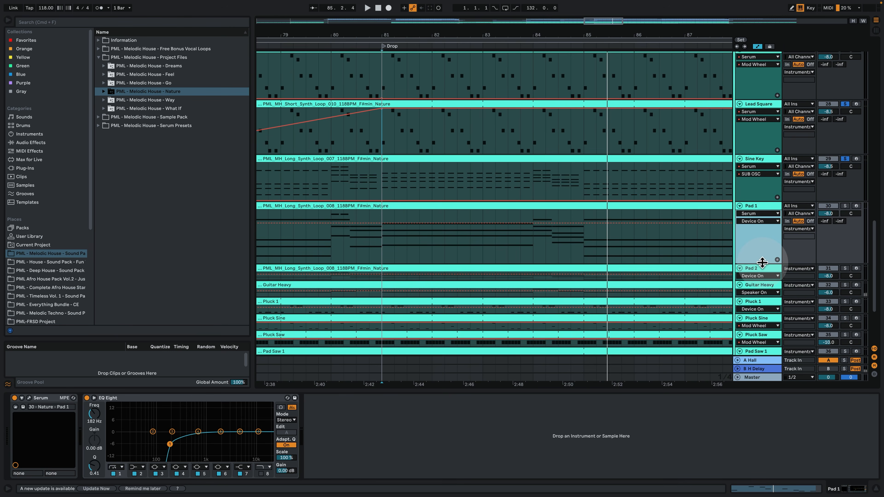
Solo only the Pad 1 track and play it from bar 81
{"action": "left_click_drag", "start_coordinate": [584, 34], "coordinate": [505, 28]}
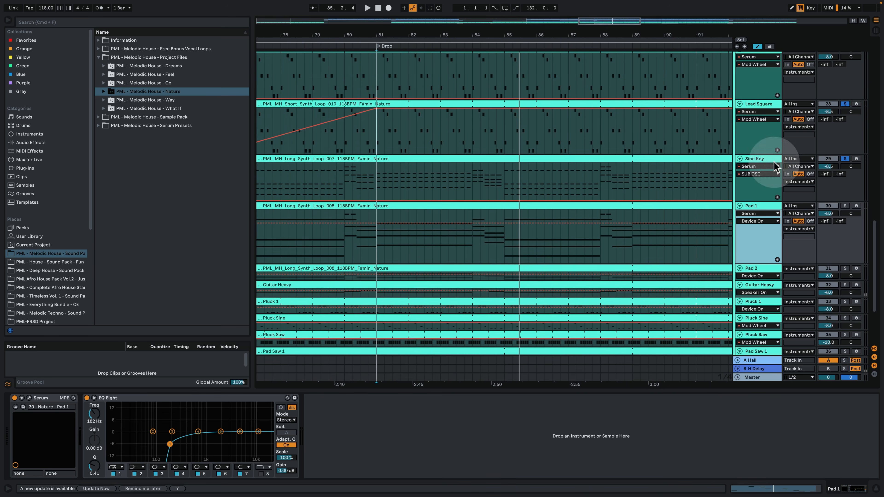
{"action": "left_click", "coordinate": [844, 208]}
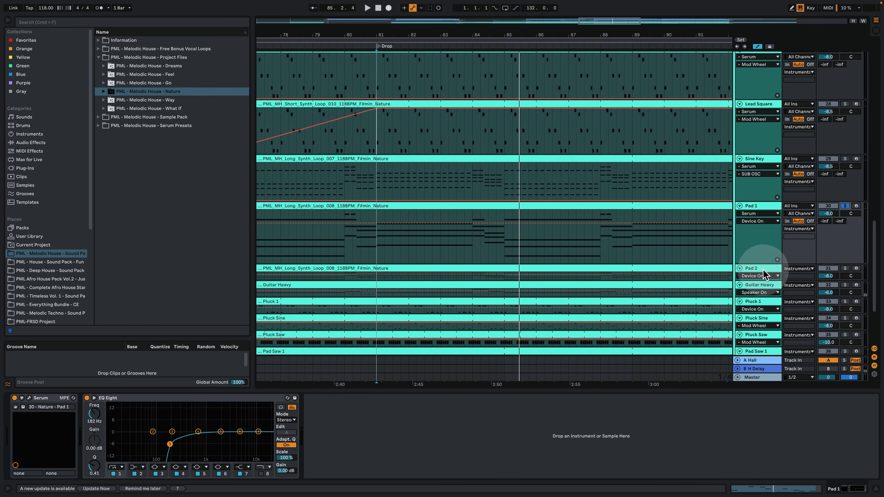
{"action": "left_click", "coordinate": [381, 249]}
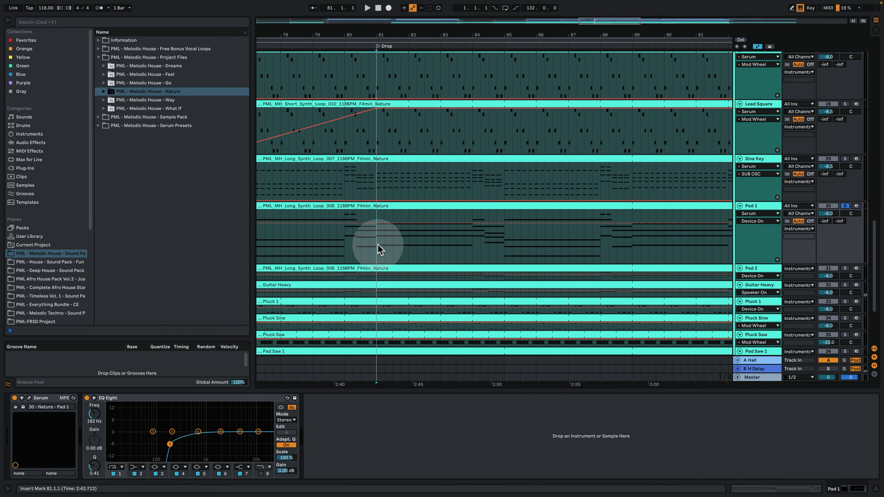
Open Pad 1's clip, mark out the chords in bars 1 to 7 by selecting their notes, and return to its devices
{"action": "double_click", "coordinate": [419, 206]}
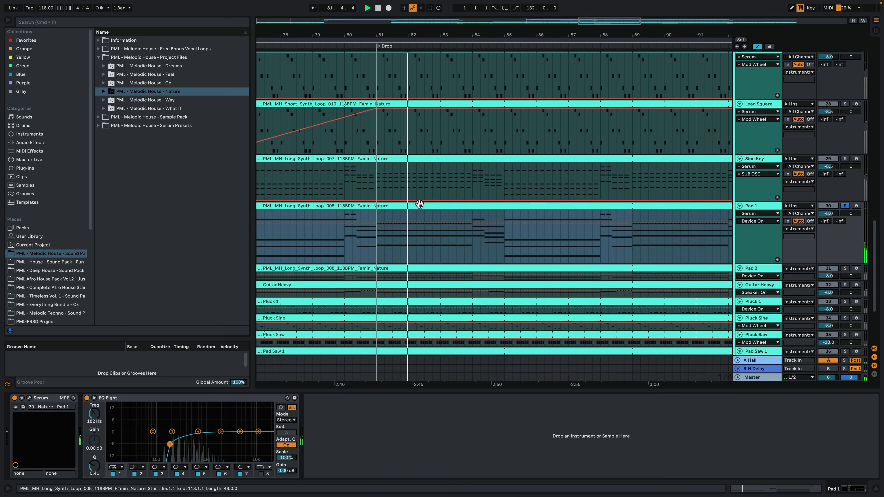
{"action": "key", "text": "space"}
{"action": "left_click_drag", "start_coordinate": [103, 257], "coordinate": [139, 281]}
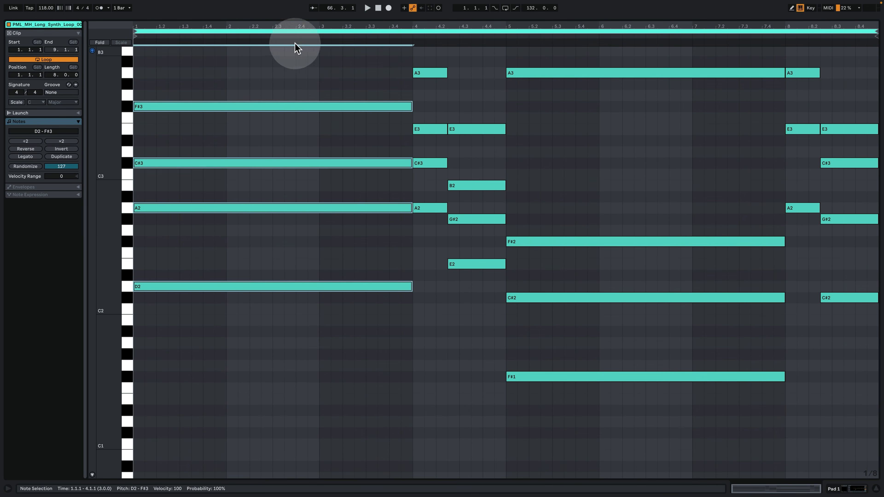
{"action": "left_click_drag", "start_coordinate": [430, 63], "coordinate": [418, 276]}
{"action": "left_click_drag", "start_coordinate": [473, 332], "coordinate": [495, 73]}
{"action": "left_click_drag", "start_coordinate": [566, 58], "coordinate": [599, 457]}
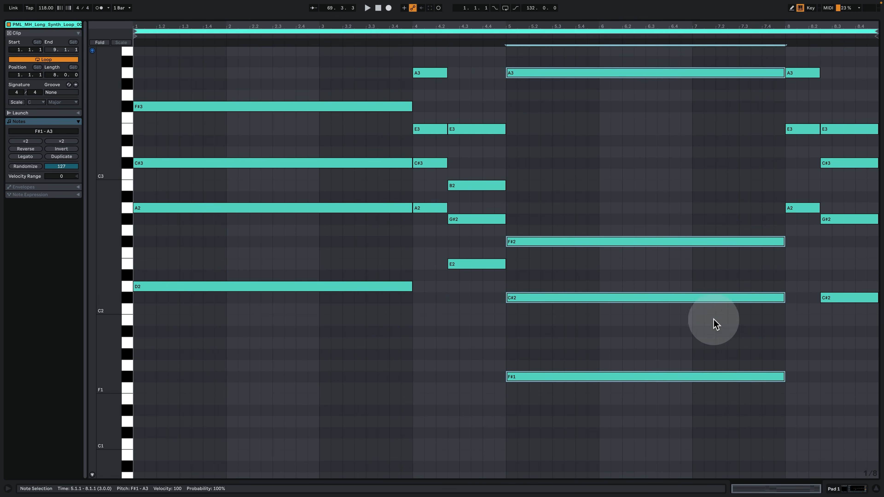
{"action": "left_click", "coordinate": [848, 489]}
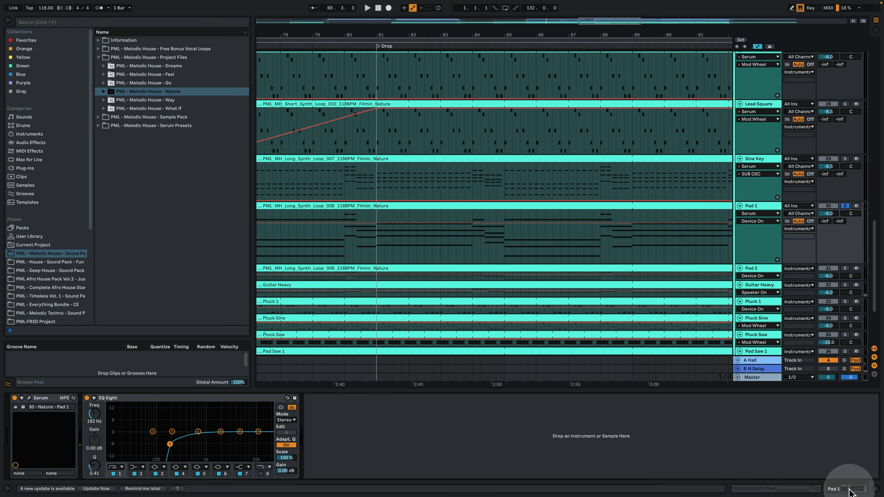
Inspect Pad 1's Serum oscillators, modulation matrix and effects, and close the synth
{"action": "left_click", "coordinate": [29, 398]}
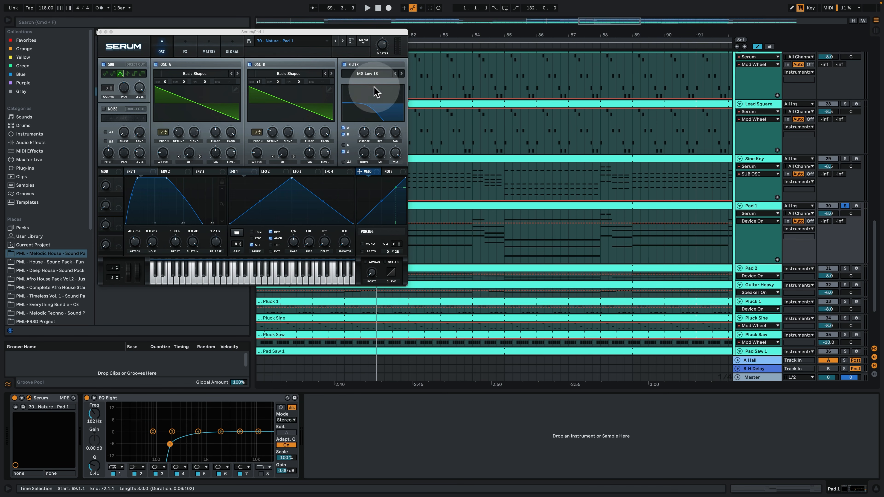
{"action": "left_click", "coordinate": [209, 53]}
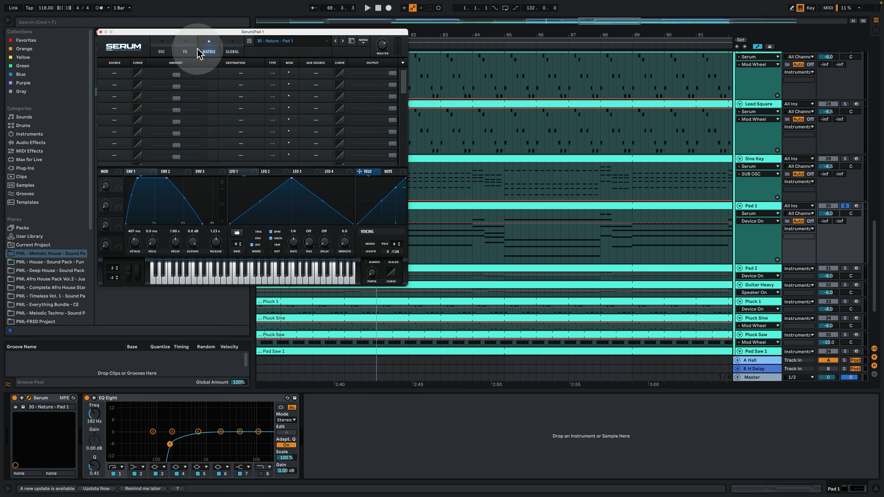
{"action": "left_click", "coordinate": [185, 51]}
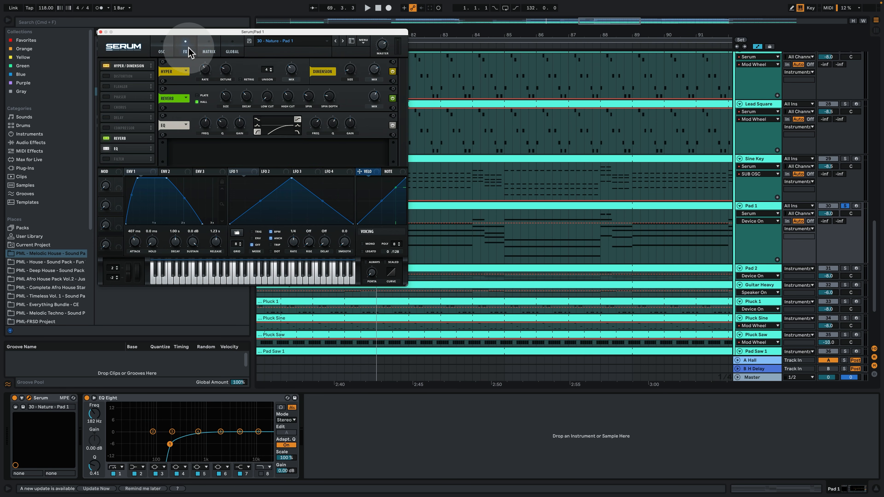
{"action": "left_click", "coordinate": [166, 50]}
{"action": "left_click", "coordinate": [100, 32]}
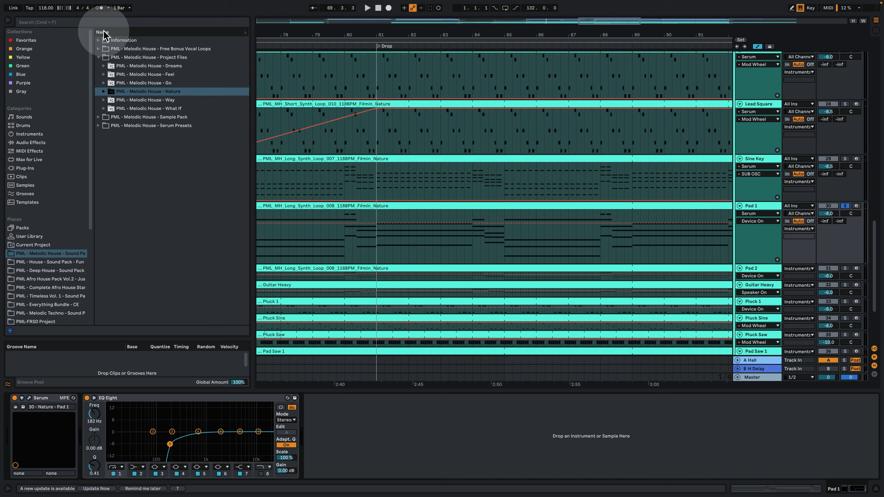
Enlarge the Pad 2 track, solo only that track, and play it from bar 82
{"action": "left_click_drag", "start_coordinate": [753, 279], "coordinate": [754, 308]}
{"action": "left_click", "coordinate": [845, 269]}
{"action": "left_click_drag", "start_coordinate": [446, 280], "coordinate": [437, 310]}
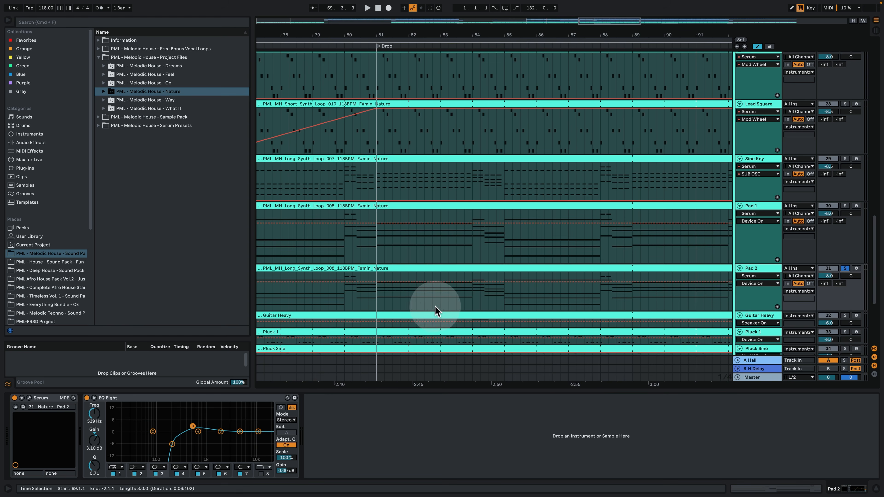
{"action": "key", "text": "space"}
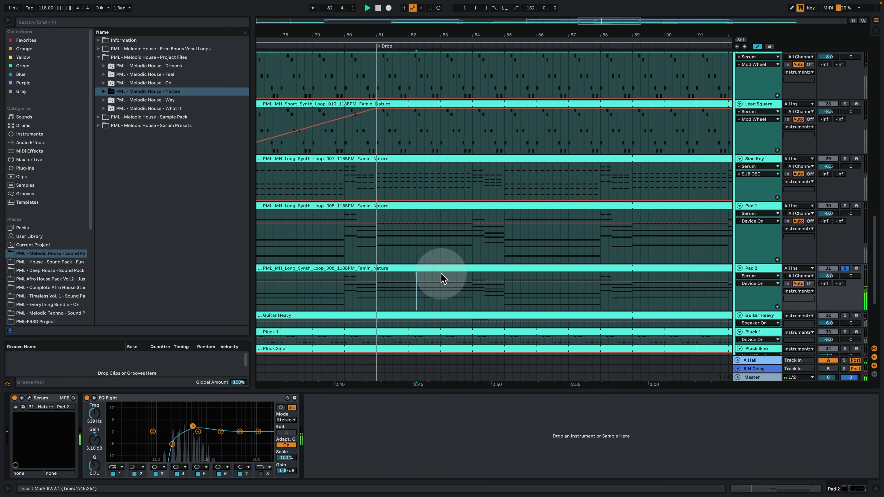
Inspect Pad 2's Serum oscillator and filter settings, and play Pad 2 together with a soloed Pad 1 from mid-bar 84
{"action": "left_click", "coordinate": [40, 404]}
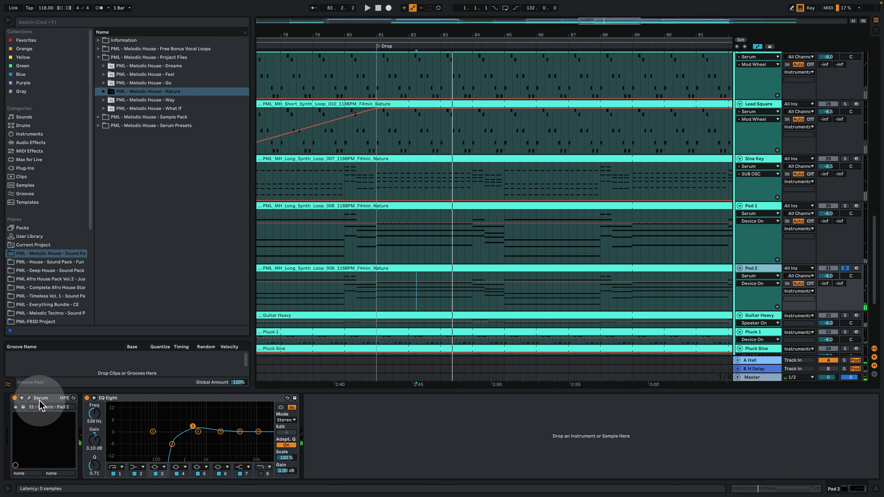
{"action": "left_click", "coordinate": [29, 399]}
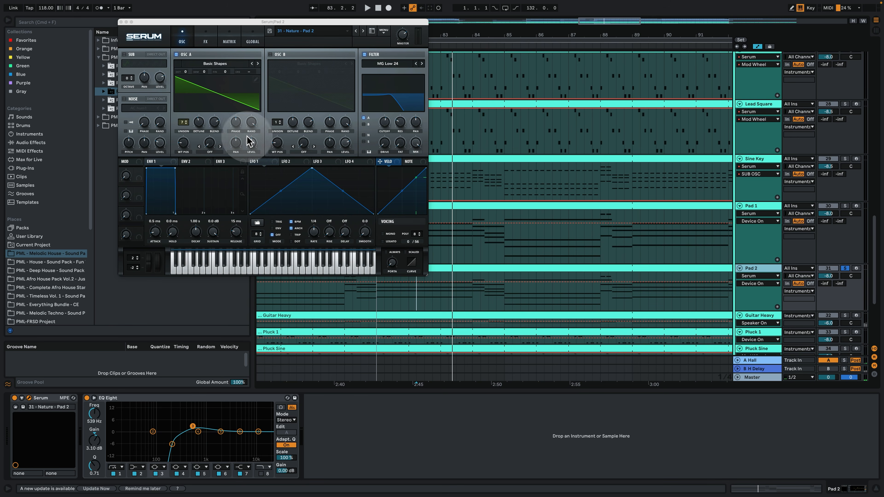
{"action": "key", "text": "space"}
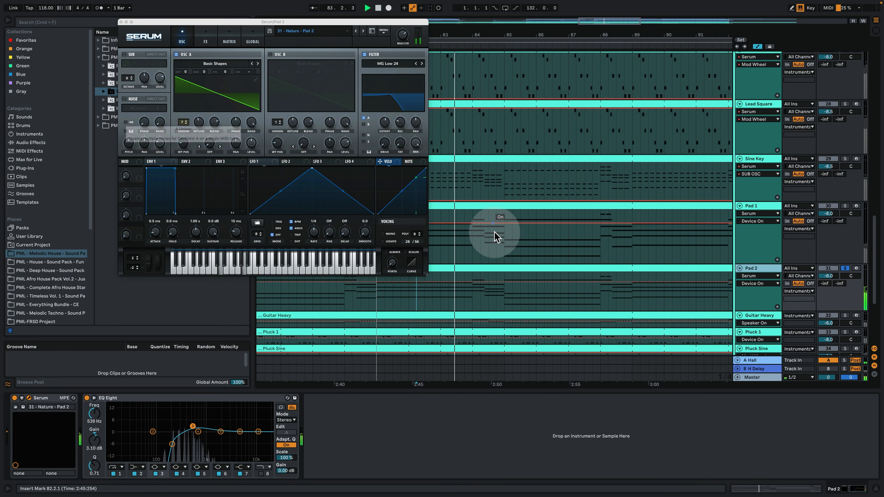
{"action": "left_click", "coordinate": [476, 239]}
{"action": "left_click", "coordinate": [486, 240]}
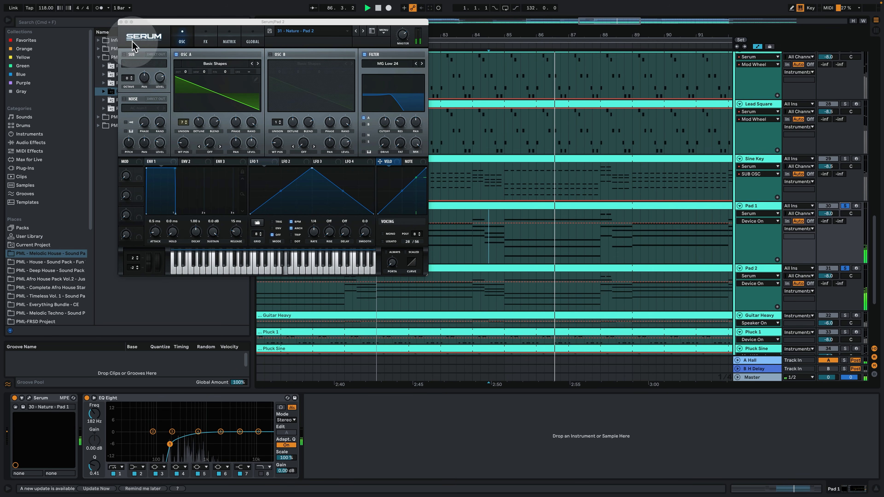
Close the Serum window for Pad 2 and turn off solo on the Pad 1 and Pad 2 tracks
{"action": "left_click", "coordinate": [121, 22]}
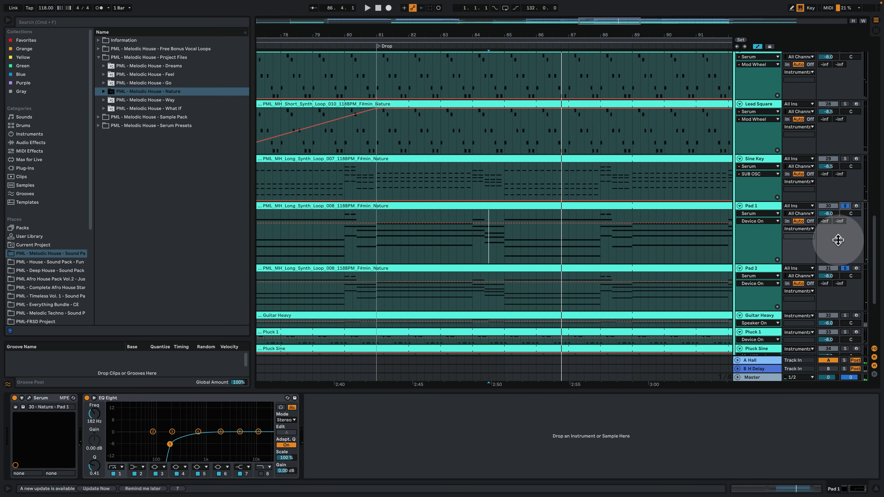
{"action": "left_click", "coordinate": [845, 206]}
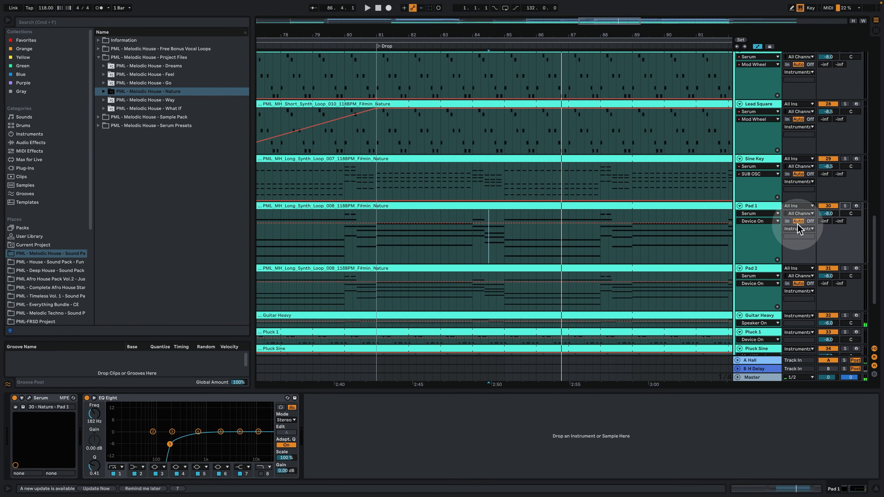
Enlarge the Guitar Heavy track and play it soloed from the start of the Drop
{"action": "scroll", "coordinate": [778, 261], "scroll_direction": "down", "scroll_amount": 5}
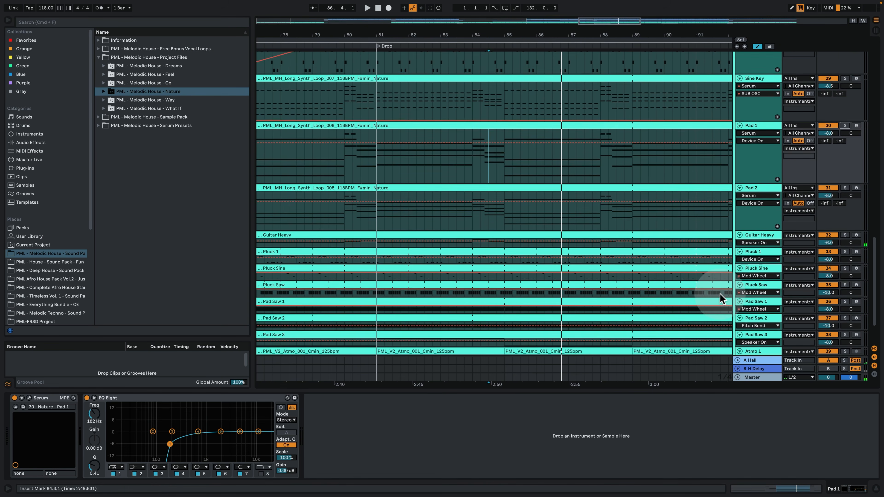
{"action": "left_click_drag", "start_coordinate": [762, 243], "coordinate": [760, 295]}
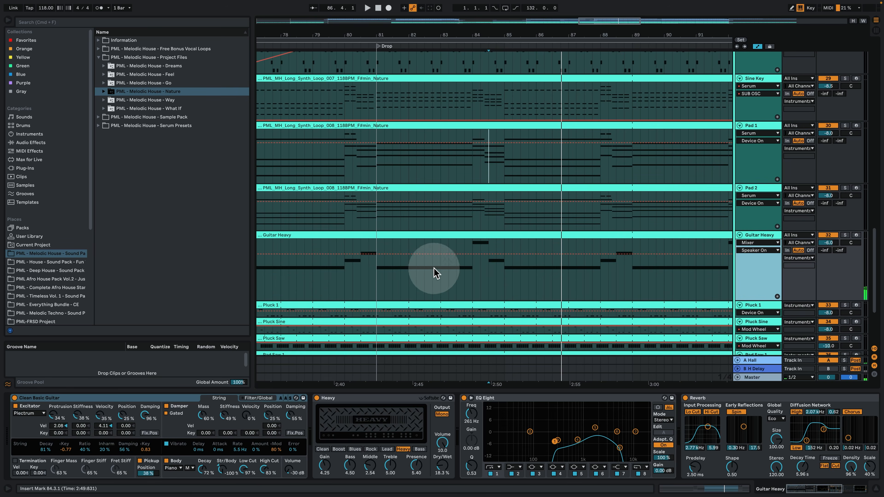
{"action": "left_click", "coordinate": [377, 284]}
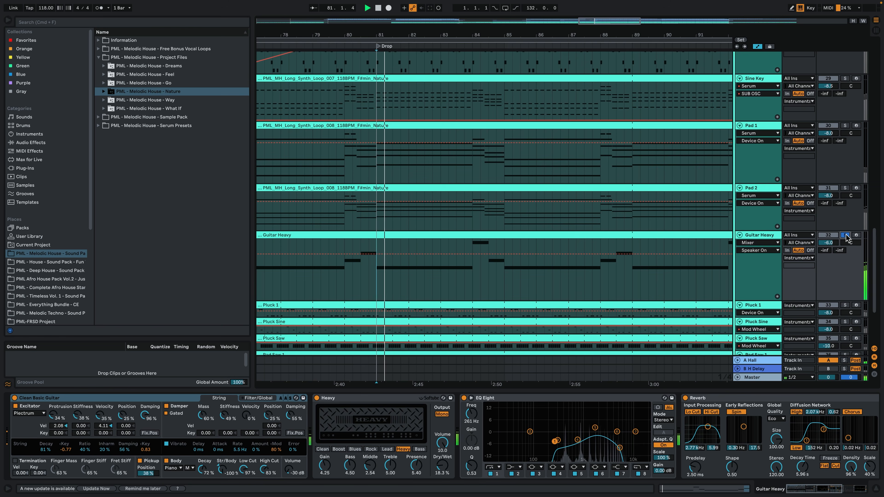
{"action": "left_click", "coordinate": [475, 272]}
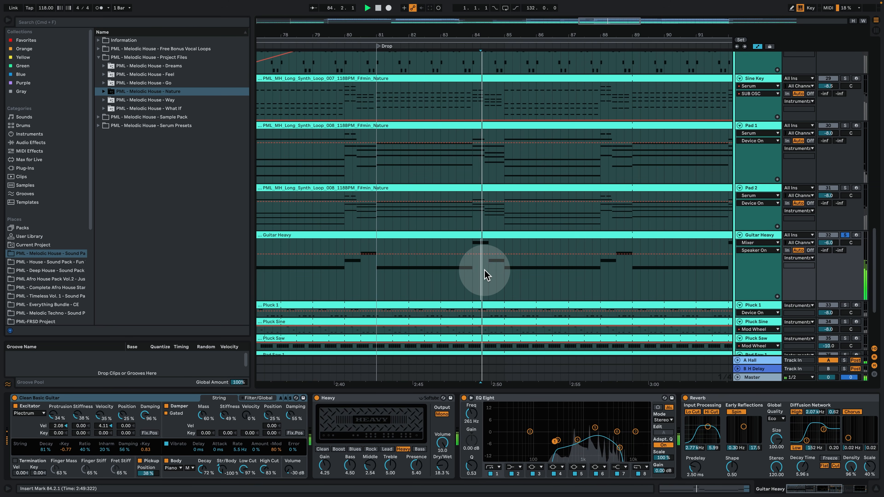
{"action": "left_click", "coordinate": [488, 275]}
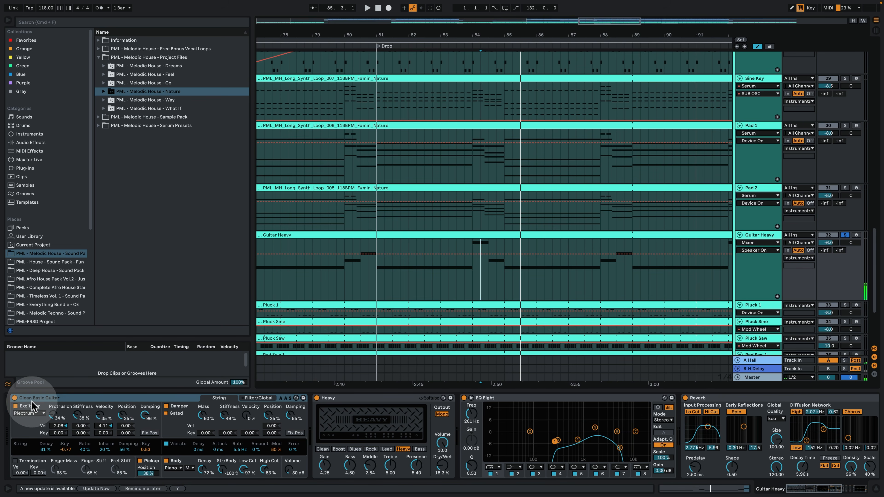
Search the instruments for "clean" and locate the Tension guitar presets that include Clean Basic Guitar
{"action": "left_click", "coordinate": [30, 134]}
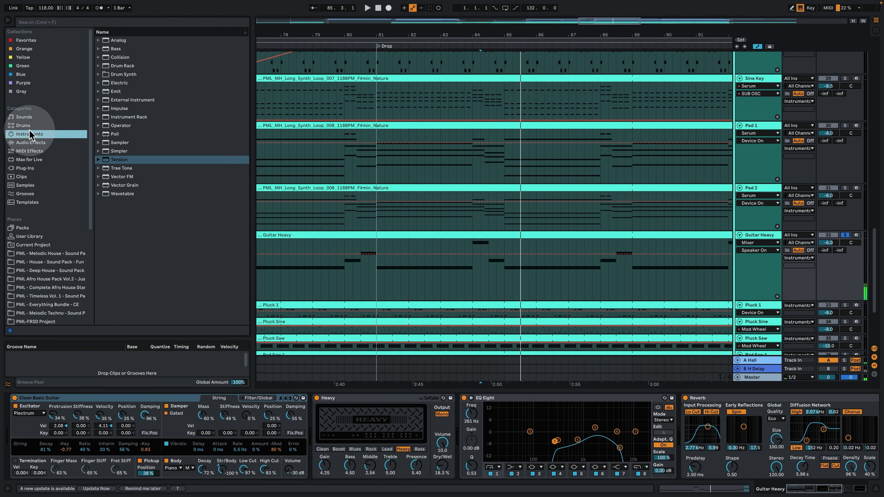
{"action": "left_click", "coordinate": [76, 22]}
{"action": "type", "text": "clean"}
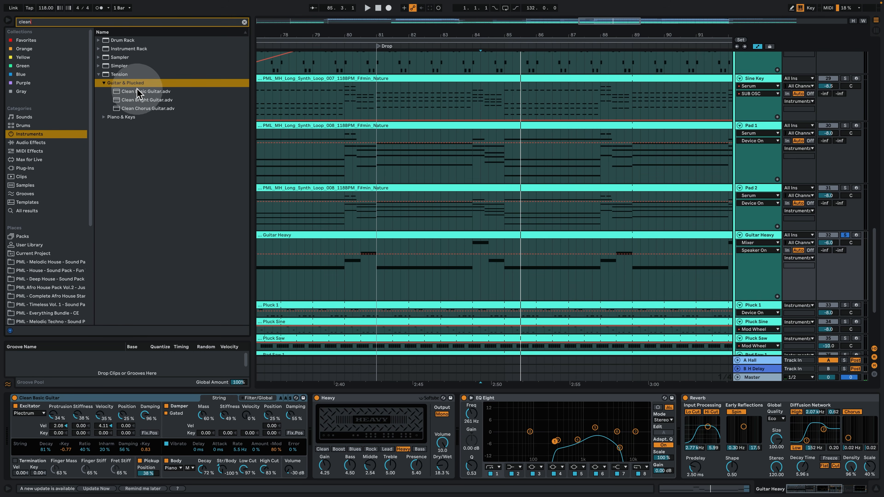
{"action": "left_click", "coordinate": [119, 76]}
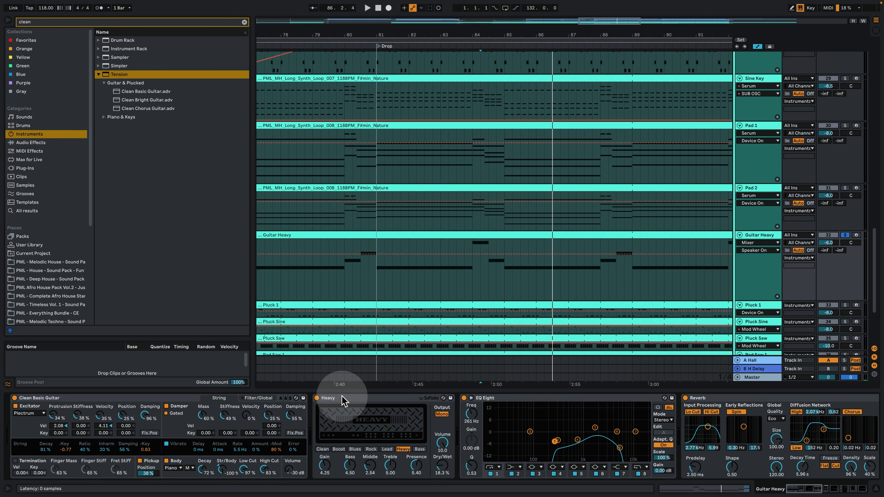
Compare the soloed Guitar Heavy track with the EQ Eight after the Heavy amp bypassed and re-enabled during playback
{"action": "left_click", "coordinate": [465, 398]}
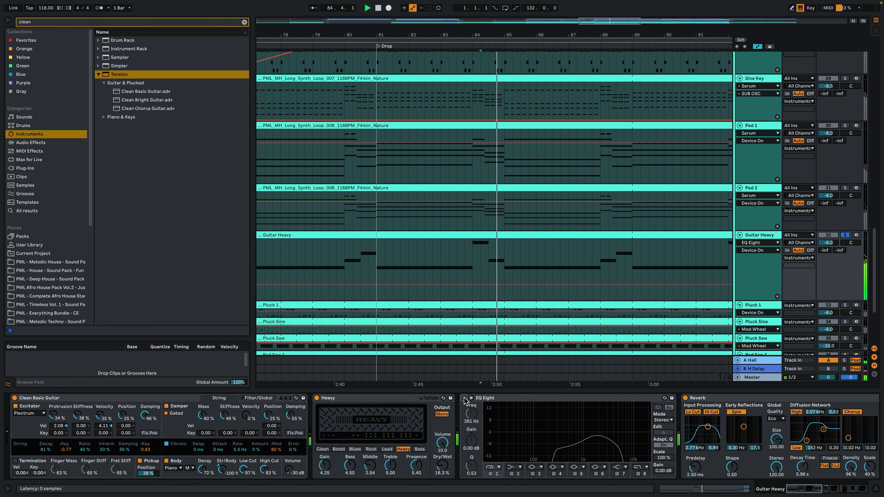
{"action": "left_click", "coordinate": [464, 398]}
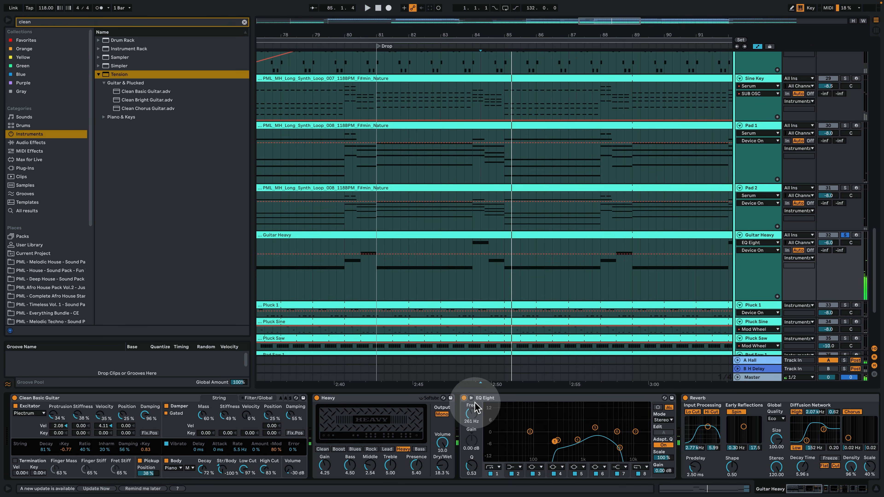
{"action": "key", "text": "space"}
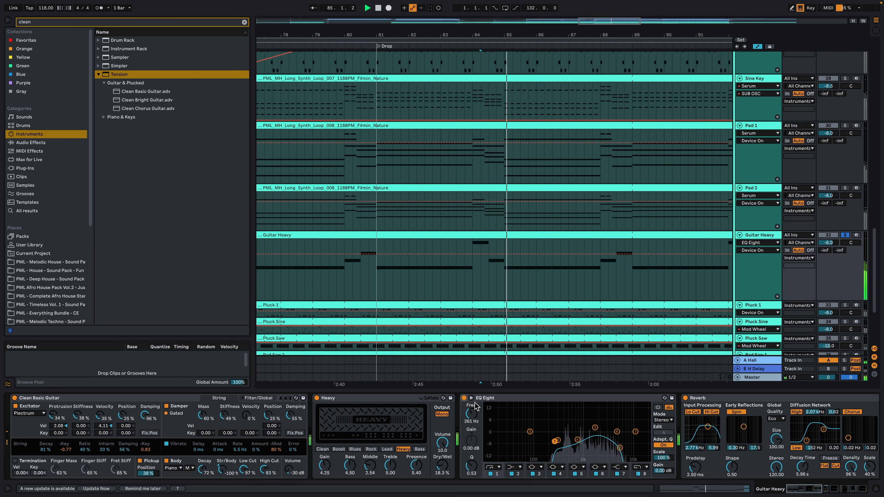
Compare the Guitar Heavy sound without and with its Reverb and Warm Ensemble by bypassing and re-enabling both effects during playback
{"action": "left_click", "coordinate": [804, 488]}
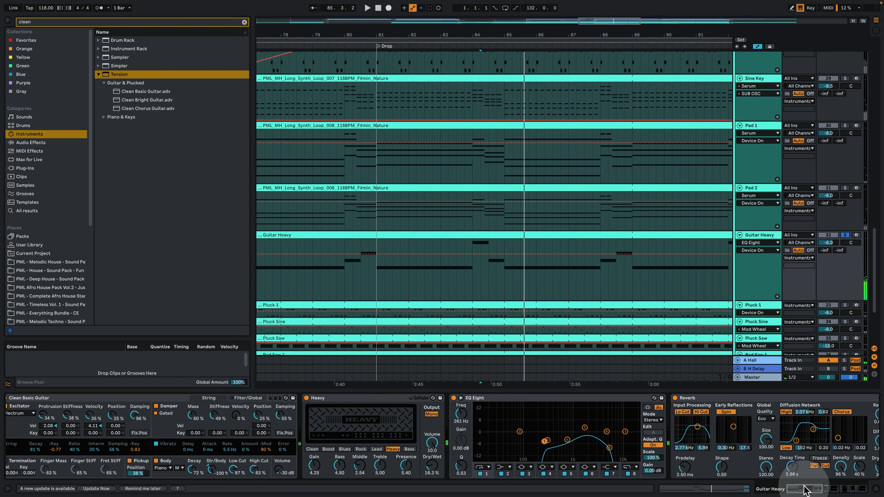
{"action": "scroll", "coordinate": [804, 485], "scroll_direction": "right", "scroll_amount": 10}
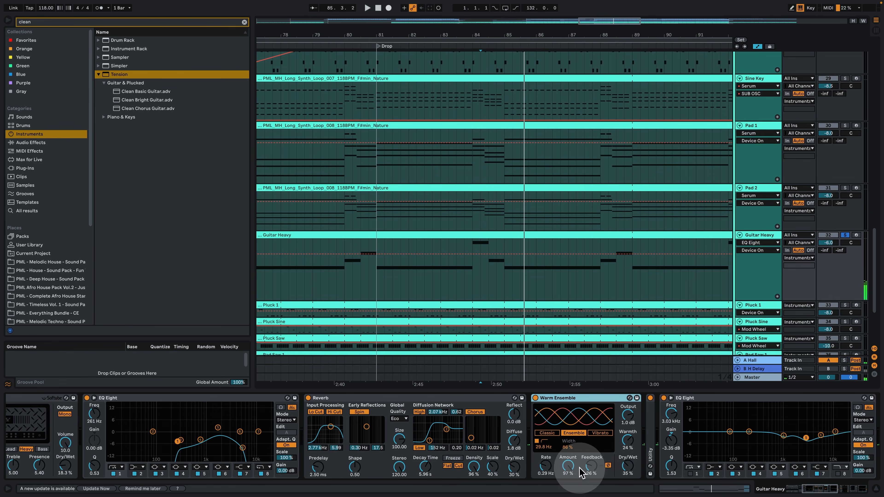
{"action": "left_click", "coordinate": [536, 398]}
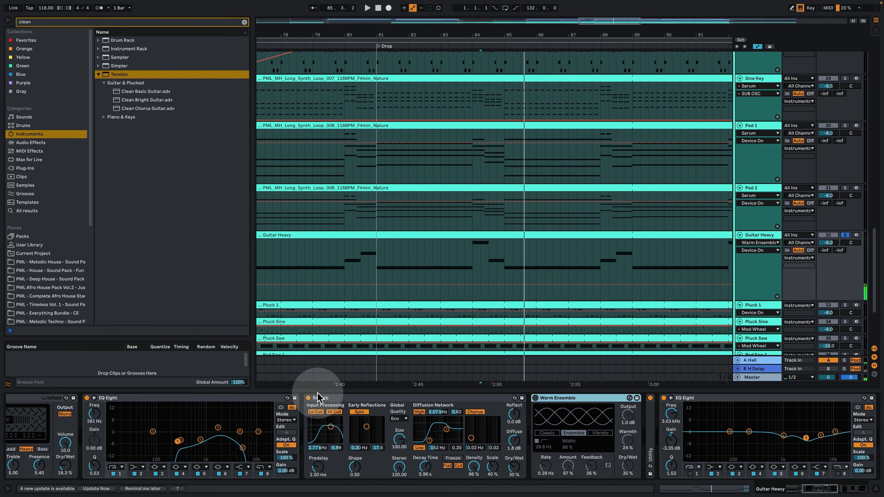
{"action": "left_click", "coordinate": [306, 401]}
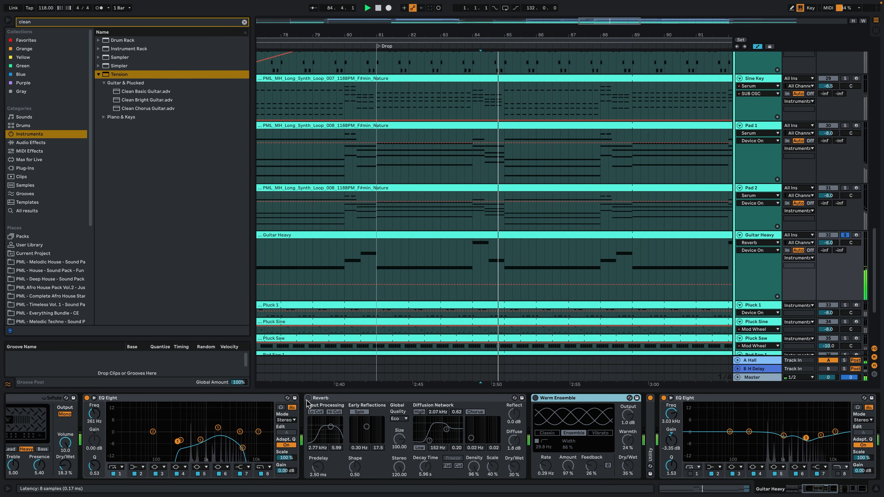
{"action": "left_click", "coordinate": [308, 398]}
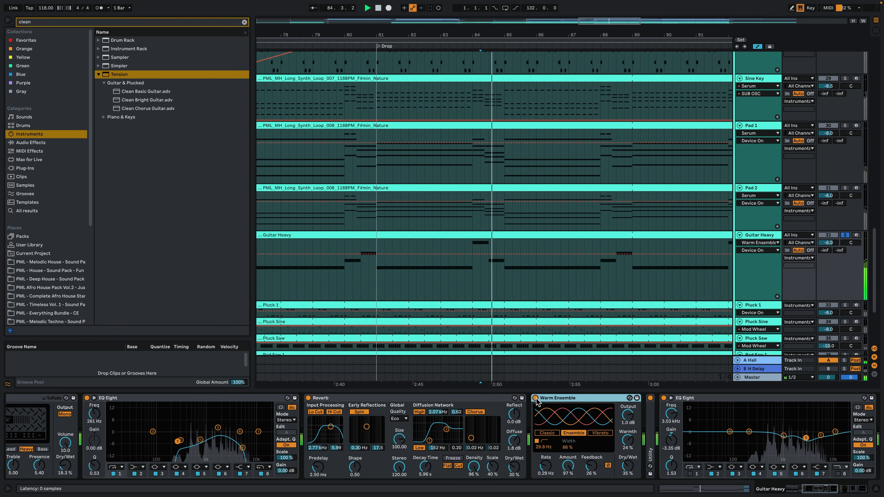
{"action": "key", "text": "space"}
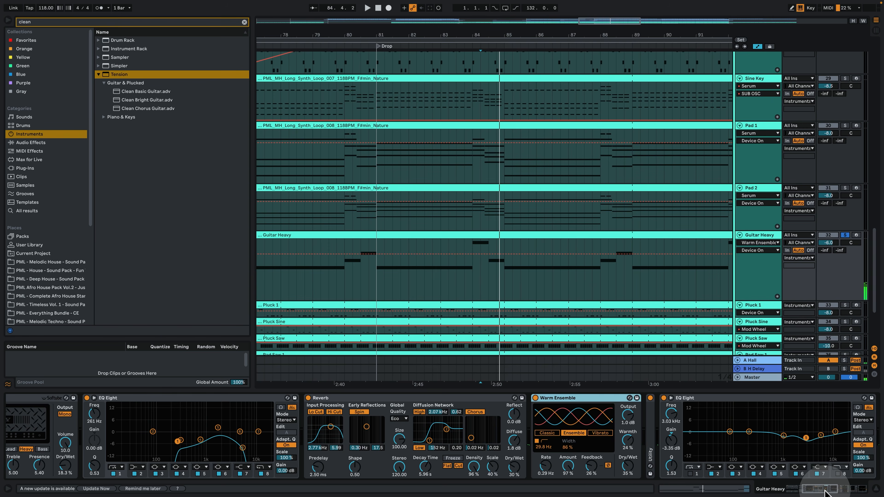
Unfold the Utility device after Warm Ensemble and examine its settings and the following EQ Eight
{"action": "left_click_drag", "start_coordinate": [825, 491], "coordinate": [832, 490]}
{"action": "double_click", "coordinate": [477, 429]}
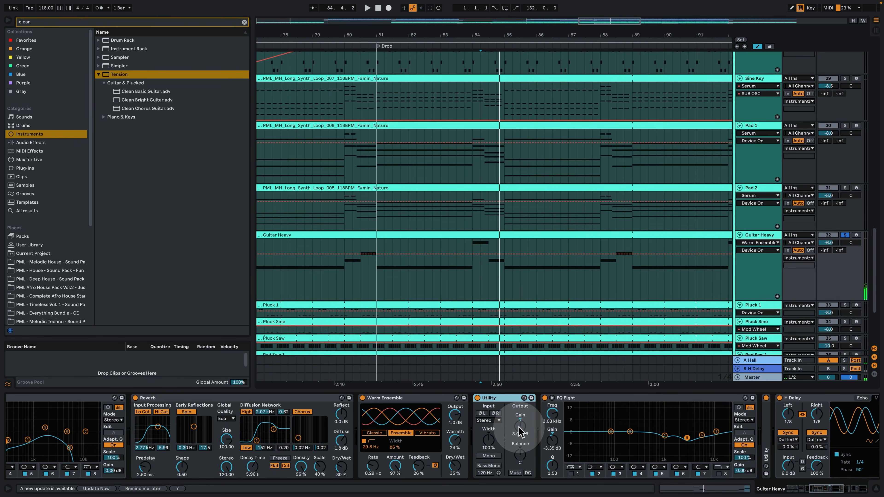
{"action": "left_click_drag", "start_coordinate": [836, 490], "coordinate": [844, 490]}
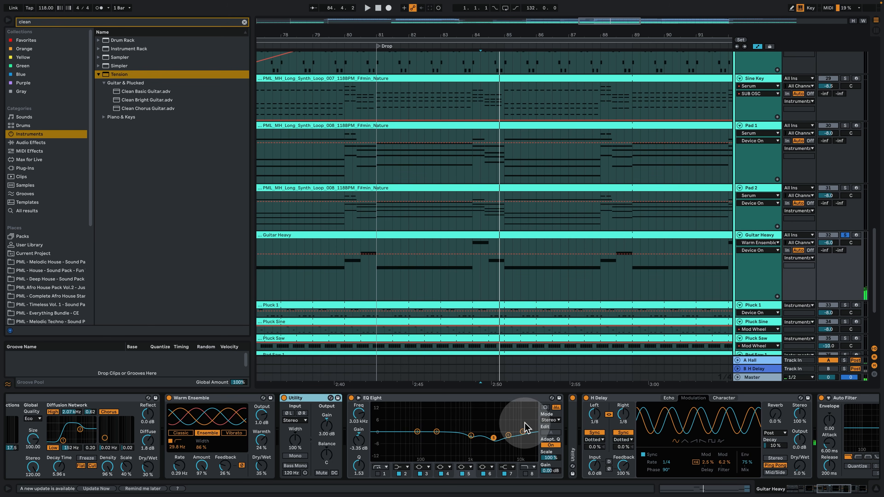
{"action": "scroll", "coordinate": [482, 185], "scroll_direction": "up", "scroll_amount": 2}
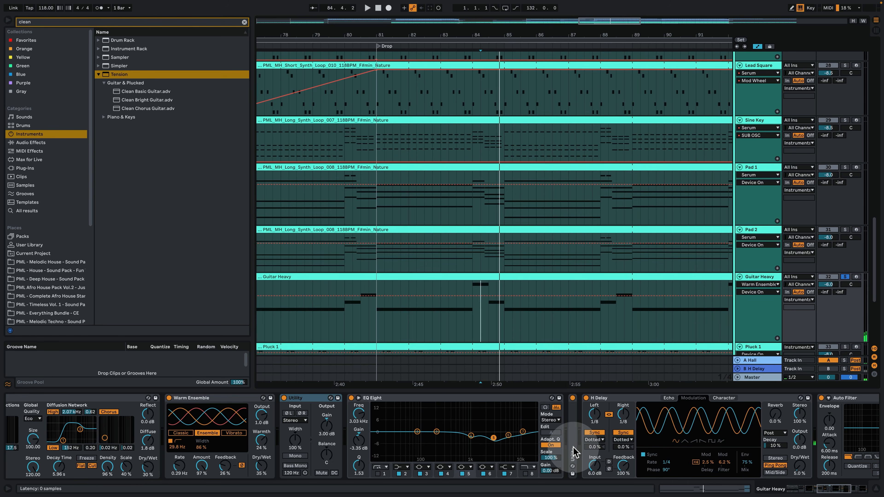
Inspect the H Delay and Auto Filter, and show the Auto Filter's Frequency automation on the Guitar Heavy track from Break to Outro
{"action": "left_click", "coordinate": [850, 491]}
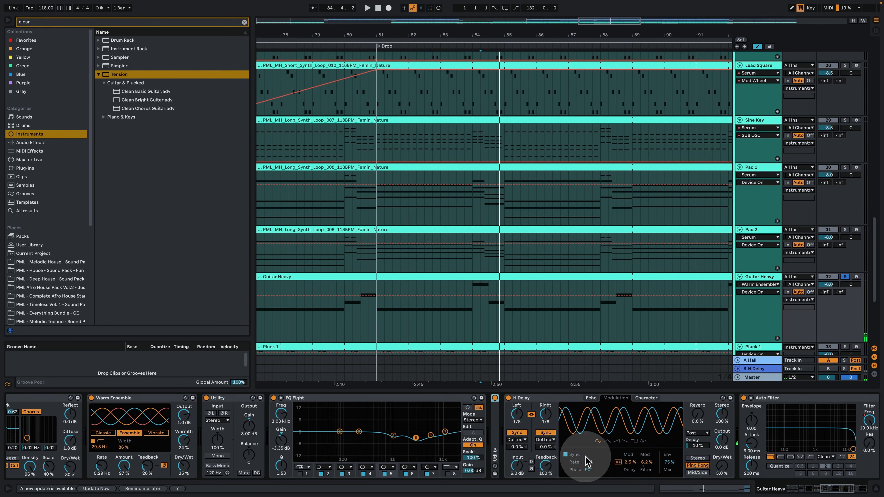
{"action": "left_click_drag", "start_coordinate": [832, 489], "coordinate": [842, 489]}
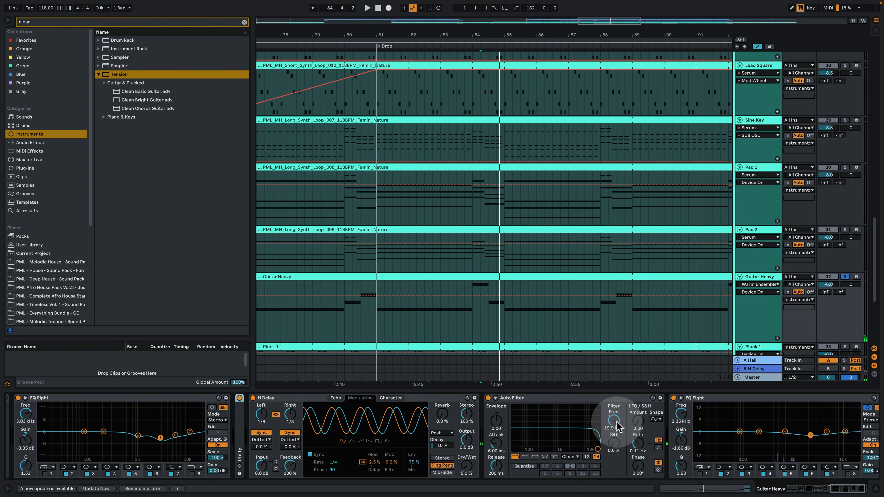
{"action": "left_click_drag", "start_coordinate": [487, 33], "coordinate": [487, 4]}
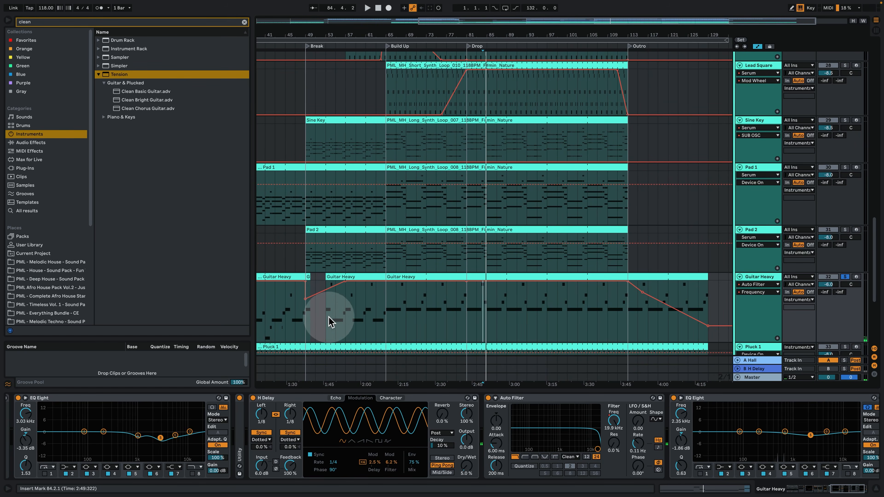
Add the Lead Saw, Lead Square and Sine Key tracks to the solo alongside Guitar Heavy and play them together
{"action": "key", "text": "space"}
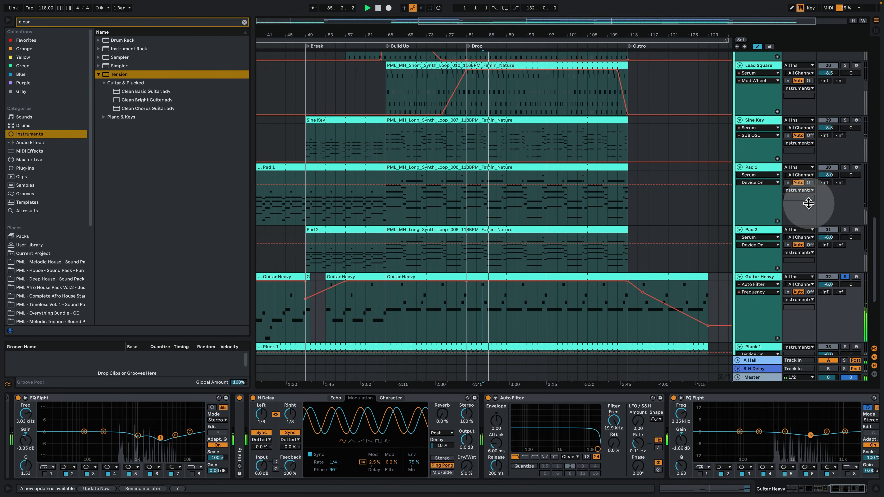
{"action": "scroll", "coordinate": [807, 211], "scroll_direction": "up", "scroll_amount": 5}
{"action": "left_click", "coordinate": [845, 72], "text": "super"}
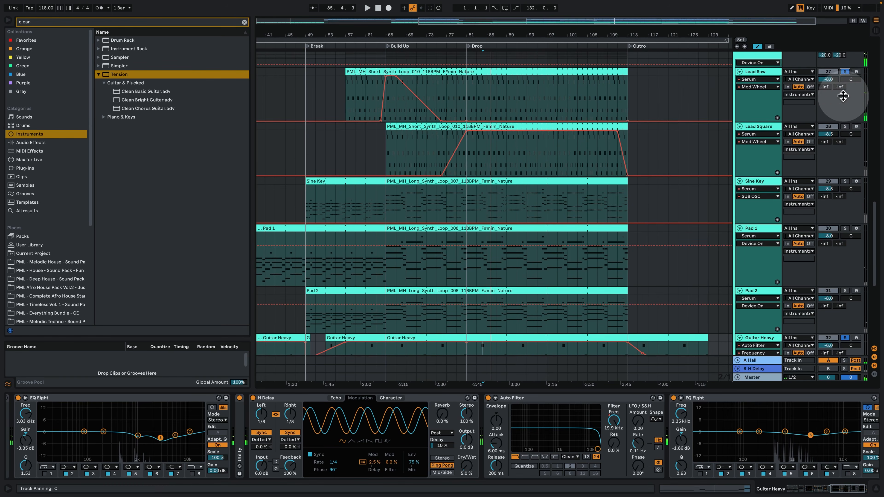
{"action": "left_click", "coordinate": [845, 127], "text": "super"}
{"action": "left_click", "coordinate": [845, 181], "text": "super"}
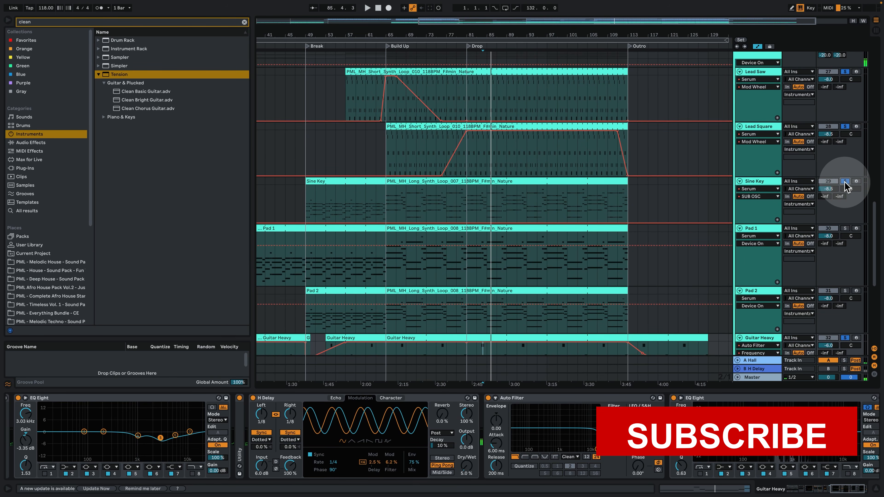
{"action": "scroll", "coordinate": [643, 202], "scroll_direction": "down", "scroll_amount": 12}
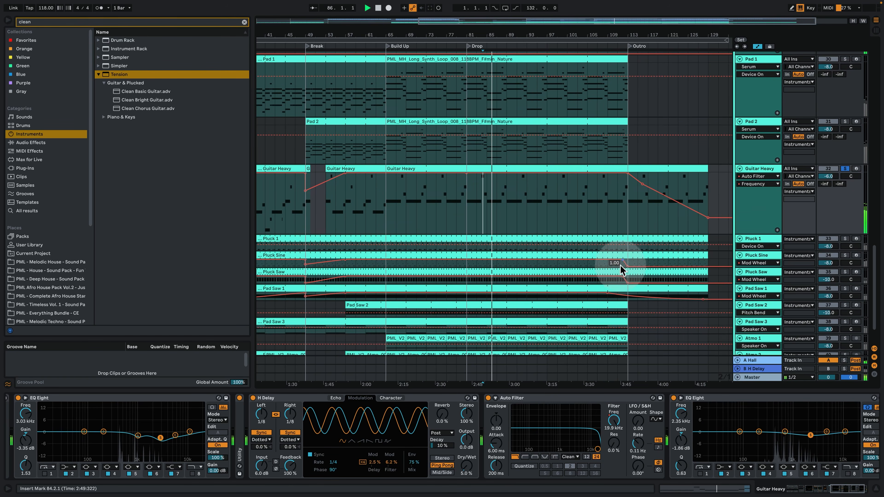
{"action": "scroll", "coordinate": [621, 265], "scroll_direction": "down", "scroll_amount": 3}
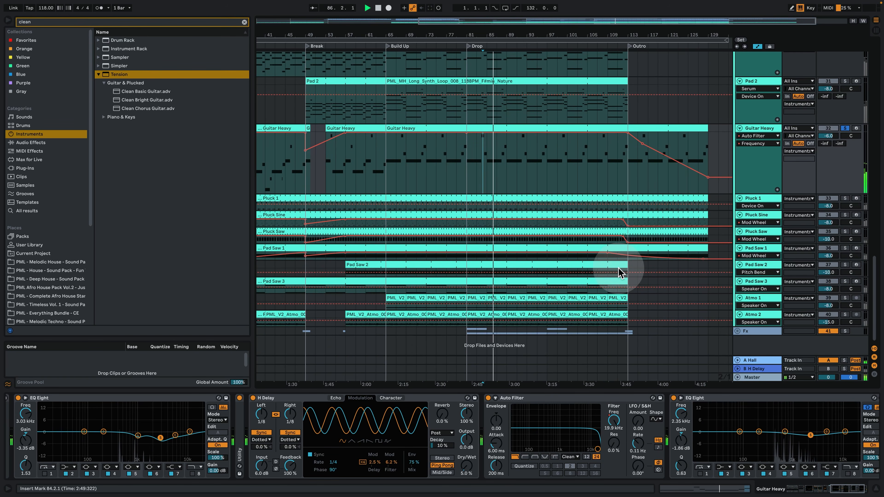
Open the Guitar Heavy clip in the Drop to examine its notes, and return to the track's device chain
{"action": "left_click", "coordinate": [628, 163]}
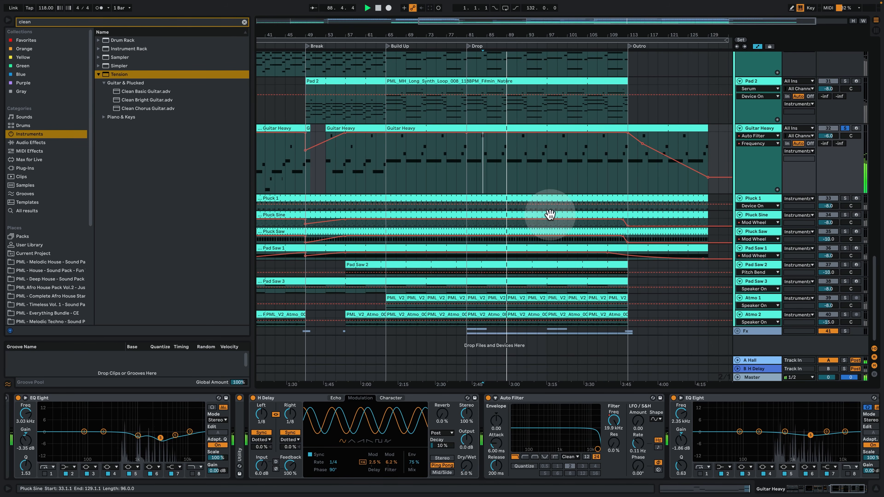
{"action": "scroll", "coordinate": [572, 186], "scroll_direction": "up", "scroll_amount": 5}
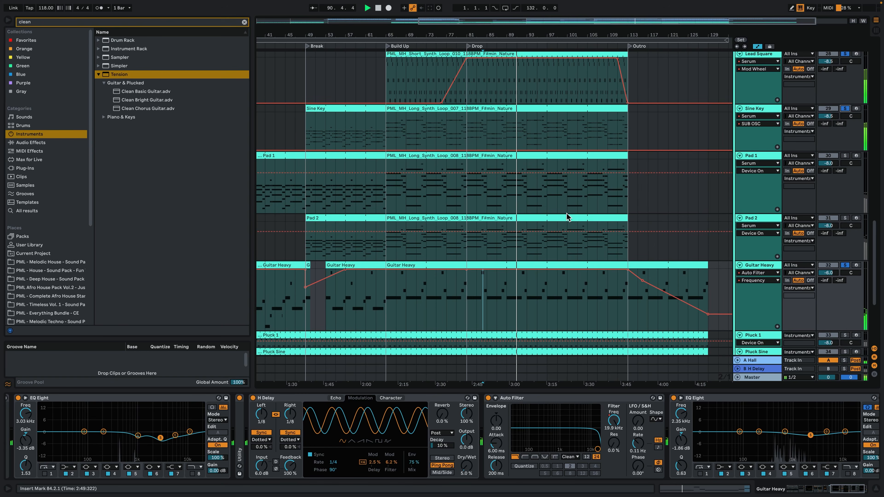
{"action": "double_click", "coordinate": [513, 266]}
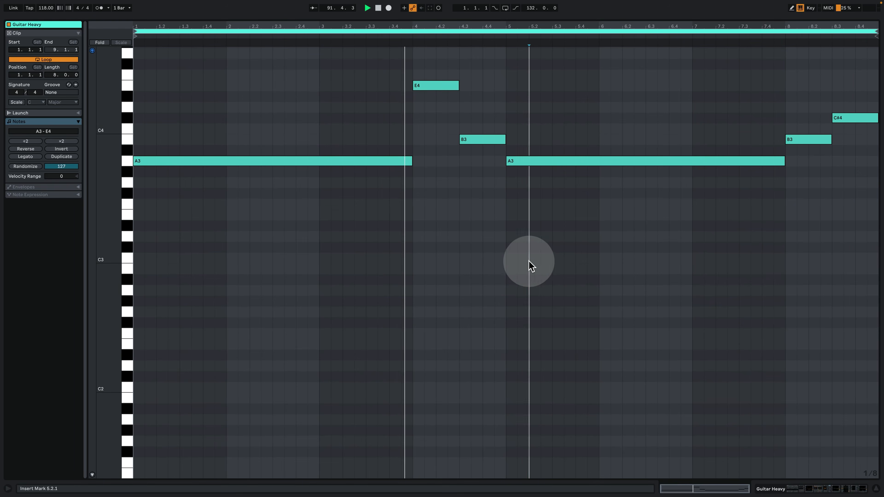
{"action": "scroll", "coordinate": [536, 284], "scroll_direction": "up", "scroll_amount": 3}
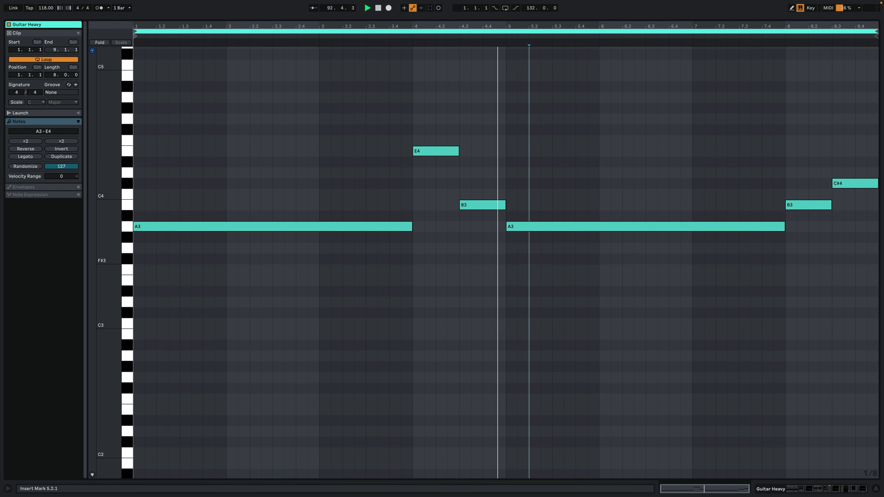
{"action": "left_click", "coordinate": [795, 490]}
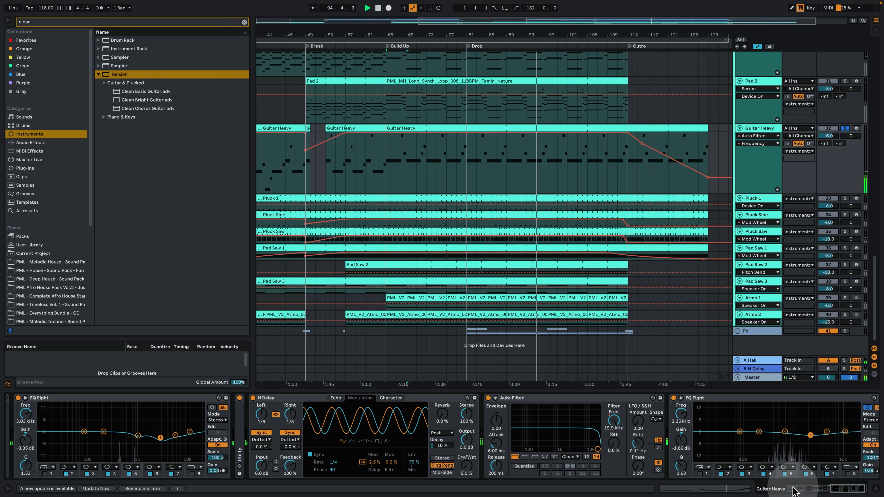
Focus on the Guitar Heavy notes in the Drop and play the soloed layer from bar 91
{"action": "scroll", "coordinate": [590, 294], "scroll_direction": "up", "scroll_amount": 2}
{"action": "left_click_drag", "start_coordinate": [556, 31], "coordinate": [554, 83]}
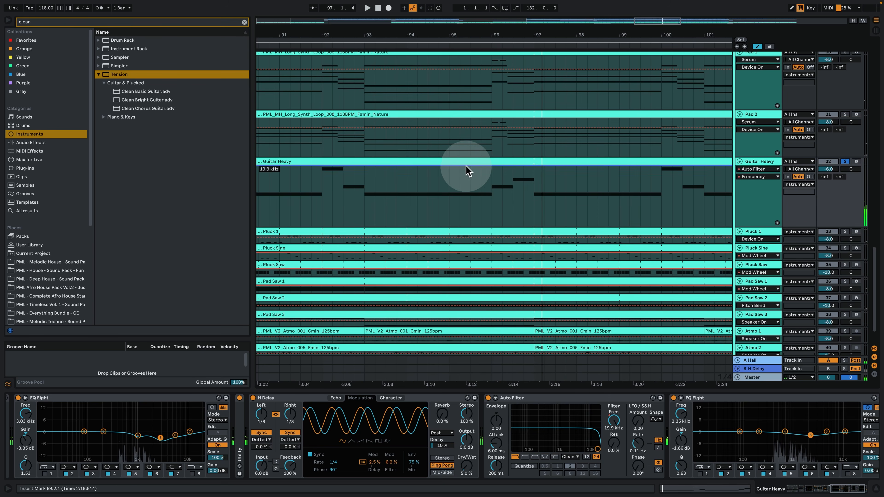
{"action": "left_click_drag", "start_coordinate": [437, 34], "coordinate": [514, 38]}
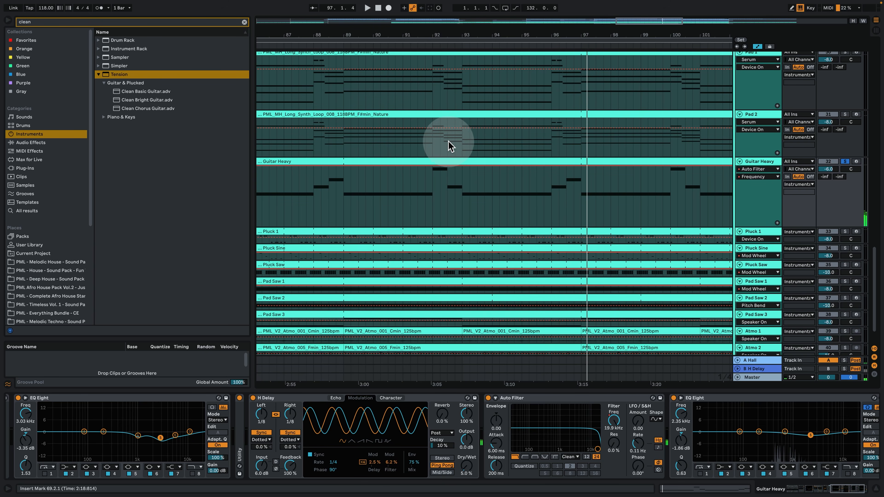
{"action": "left_click", "coordinate": [404, 141]}
{"action": "key", "text": "space"}
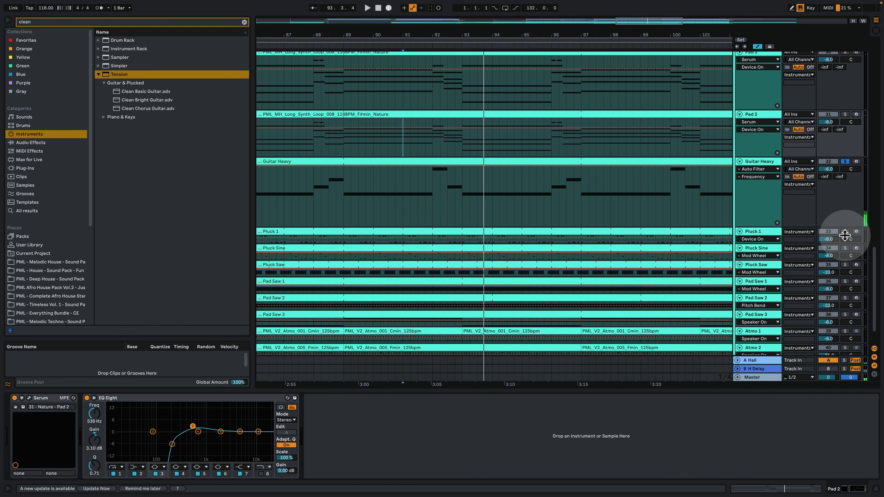
Enlarge the soloed Pluck 1 track, open its clip to examine and play the notes, and return to its device chain
{"action": "scroll", "coordinate": [806, 246], "scroll_direction": "down", "scroll_amount": 2}
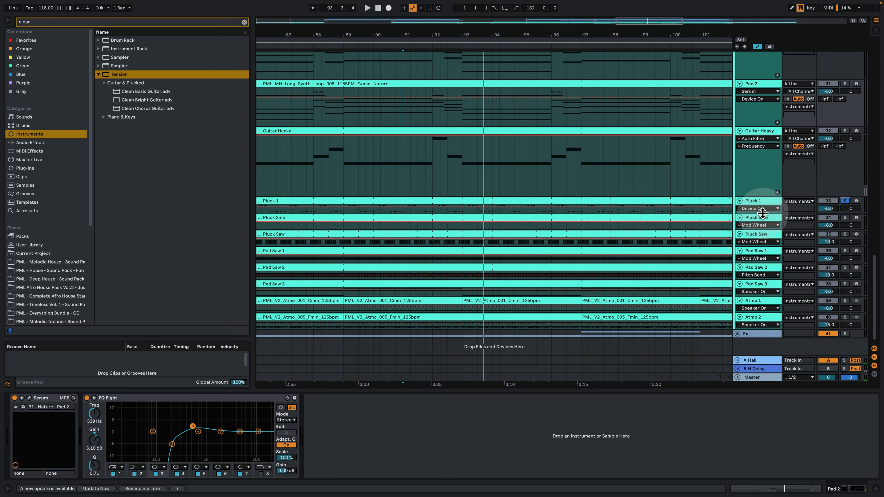
{"action": "left_click_drag", "start_coordinate": [763, 211], "coordinate": [762, 226]}
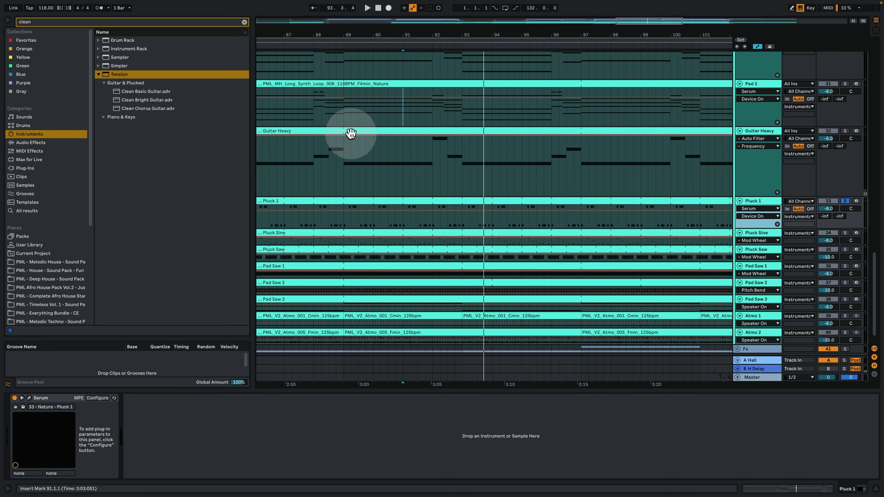
{"action": "left_click", "coordinate": [432, 226]}
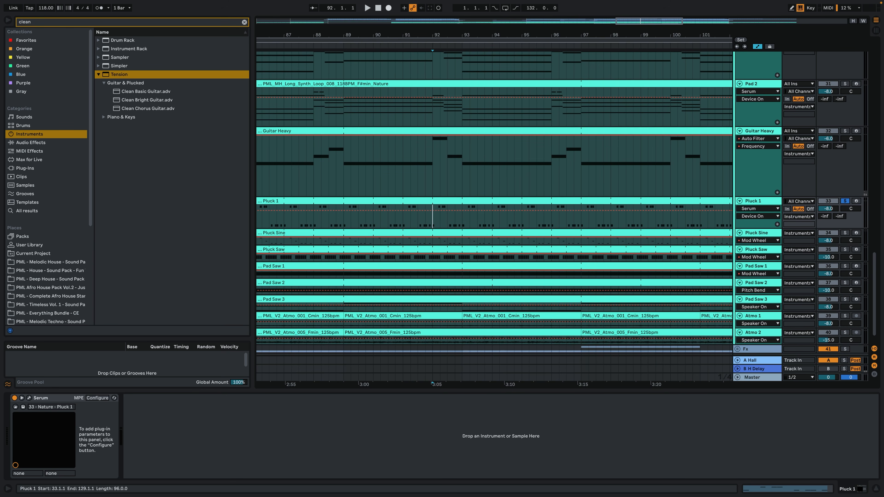
{"action": "double_click", "coordinate": [491, 211]}
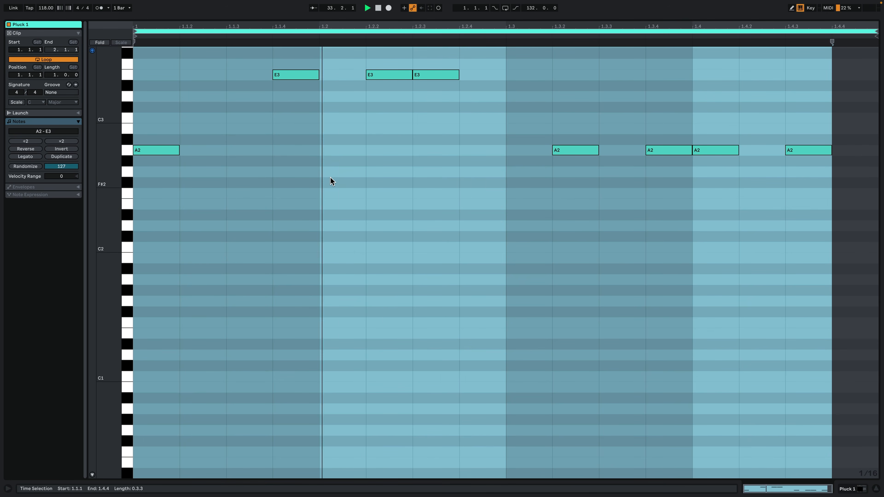
{"action": "left_click", "coordinate": [364, 213]}
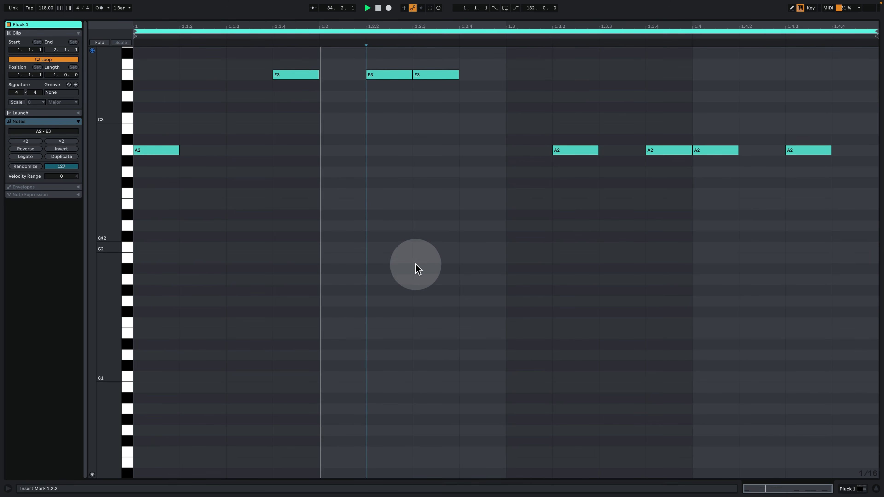
{"action": "left_click", "coordinate": [844, 489]}
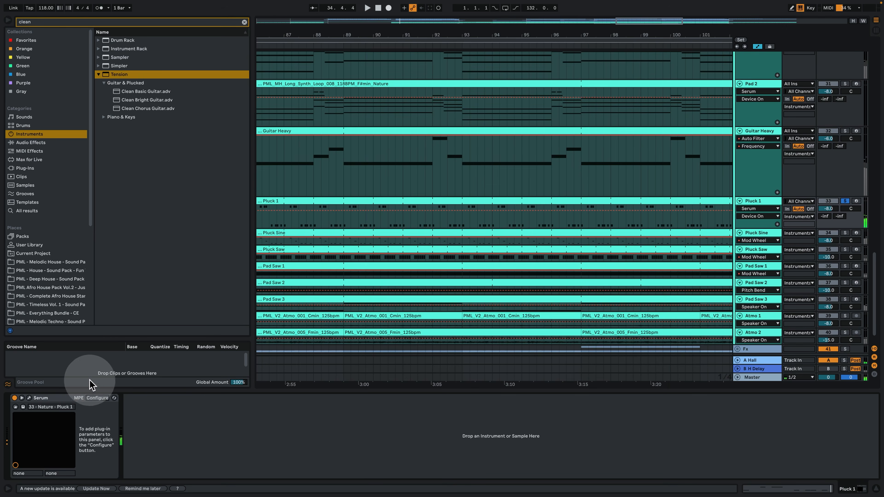
Open Pluck 1's Serum instrument, examine its modulation matrix and oscillators during playback, and close it
{"action": "left_click", "coordinate": [28, 398]}
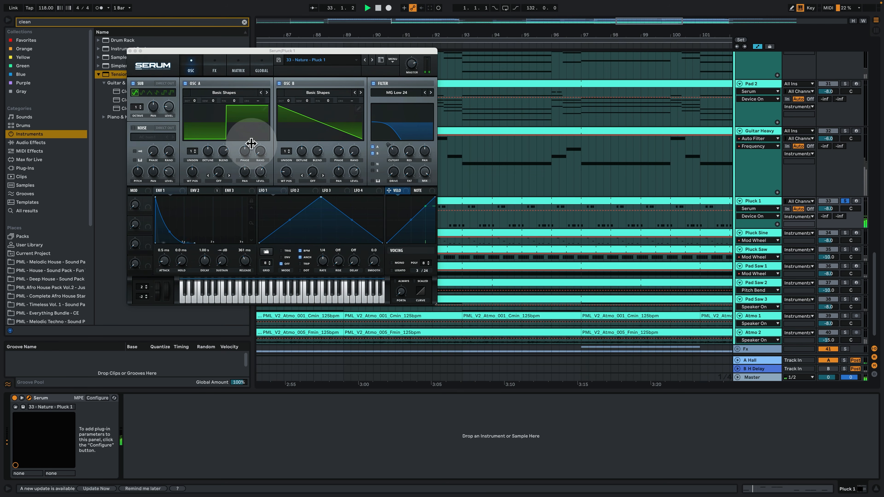
{"action": "left_click", "coordinate": [242, 72]}
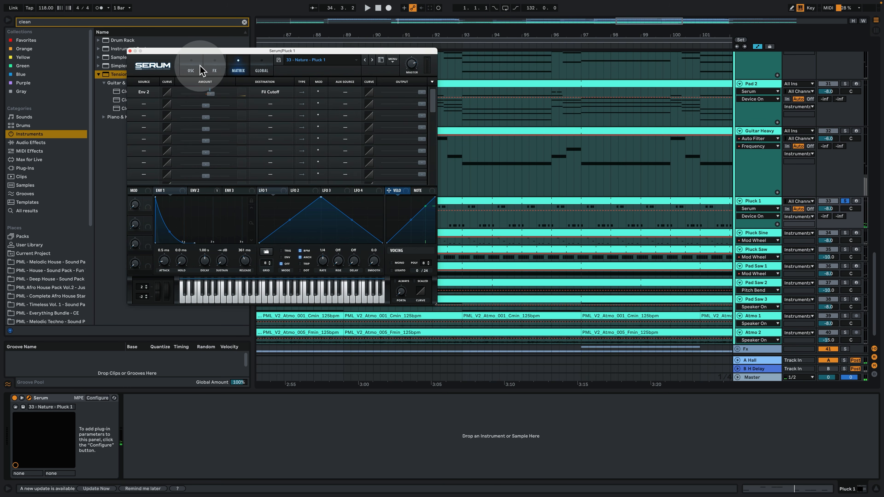
{"action": "left_click", "coordinate": [190, 70]}
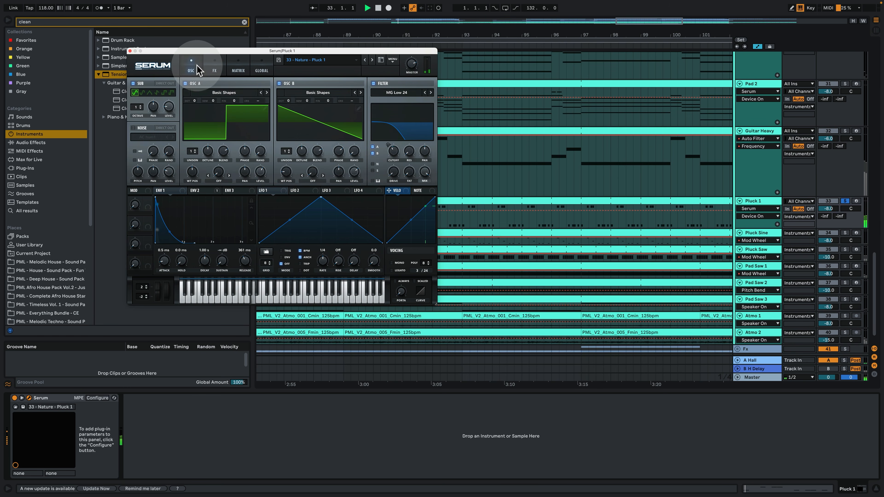
{"action": "left_click", "coordinate": [130, 51]}
Enlarge and solo the Pluck Sine track, play through its clip's notes in the piano roll, and return to its device chain
{"action": "left_click", "coordinate": [757, 245]}
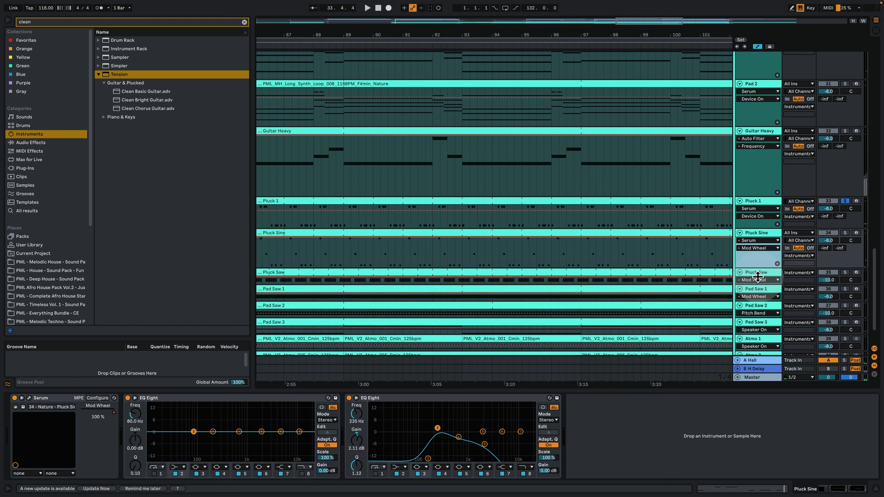
{"action": "left_click", "coordinate": [845, 233]}
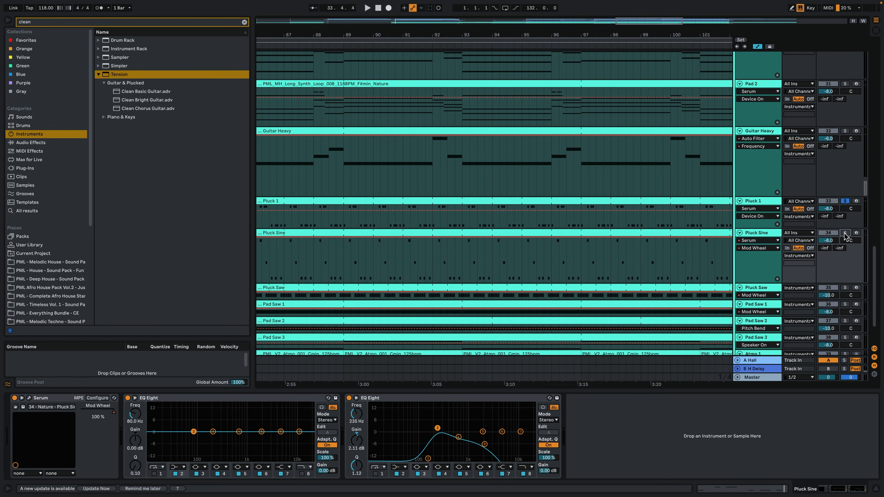
{"action": "left_click", "coordinate": [609, 232]}
{"action": "double_click", "coordinate": [583, 233]}
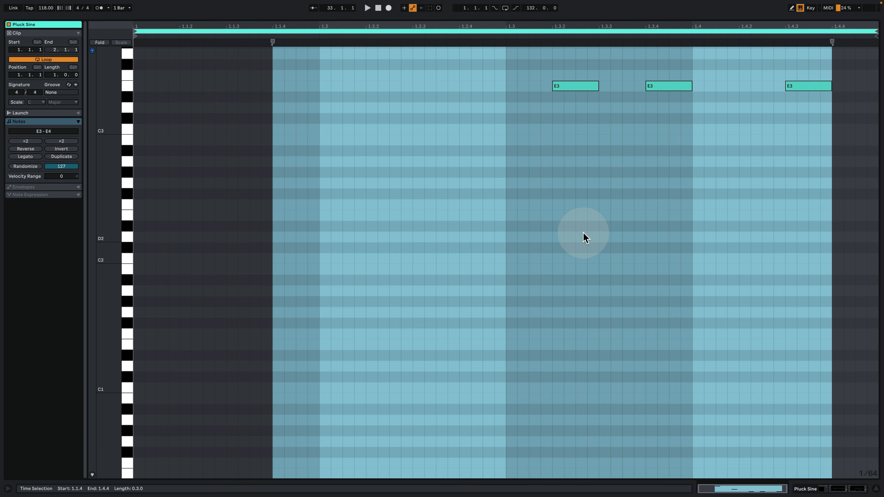
{"action": "key", "text": "space"}
{"action": "left_click", "coordinate": [475, 265]}
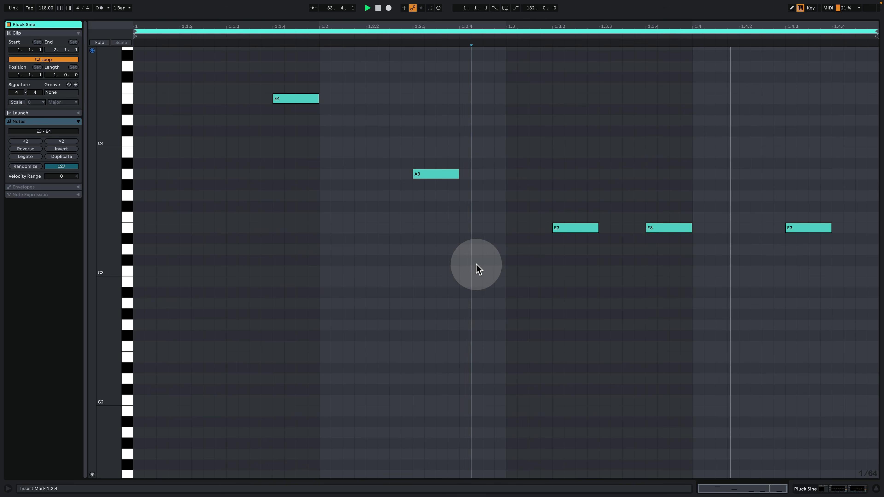
{"action": "left_click", "coordinate": [822, 489]}
{"action": "key", "text": "space"}
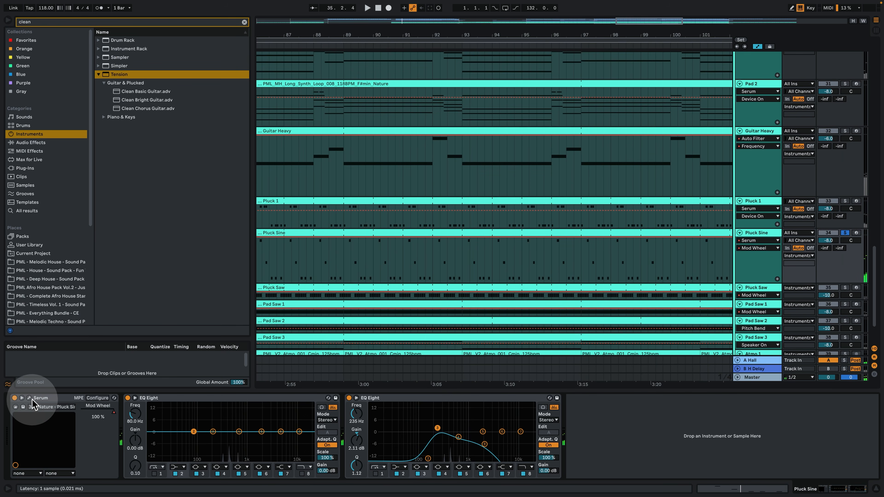
Open Pluck Sine's Serum instrument, examine LFO 1, the modulation matrix and the oscillator, and close it
{"action": "left_click", "coordinate": [30, 398]}
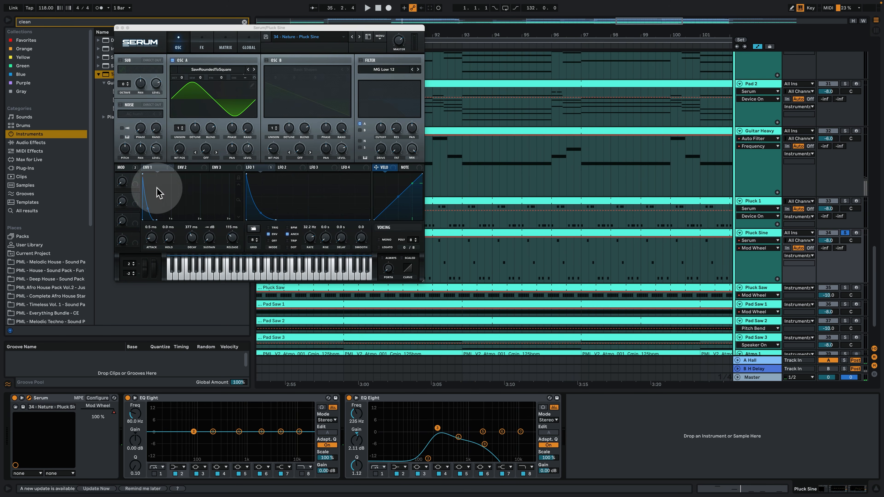
{"action": "left_click", "coordinate": [260, 168]}
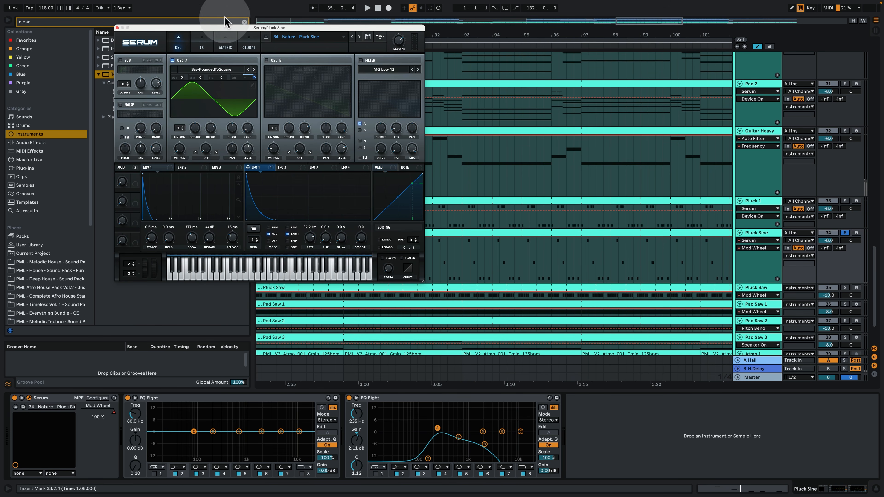
{"action": "left_click", "coordinate": [226, 42]}
{"action": "key", "text": "space"}
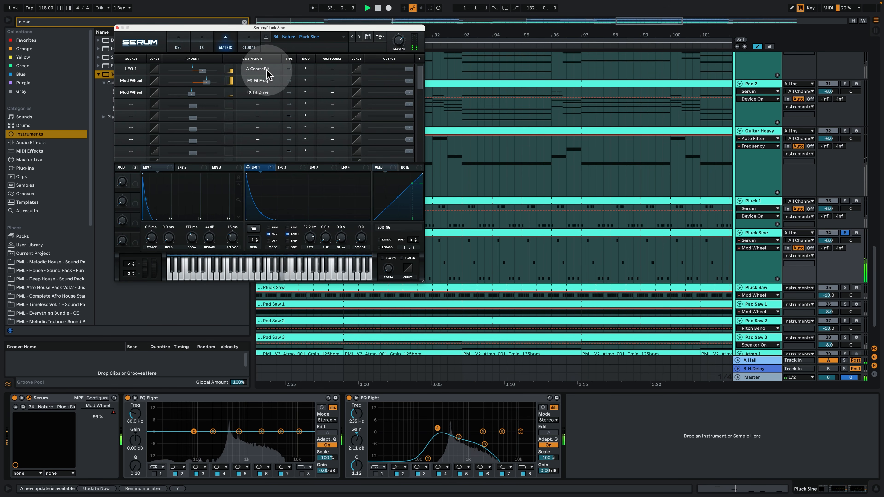
{"action": "left_click", "coordinate": [178, 45]}
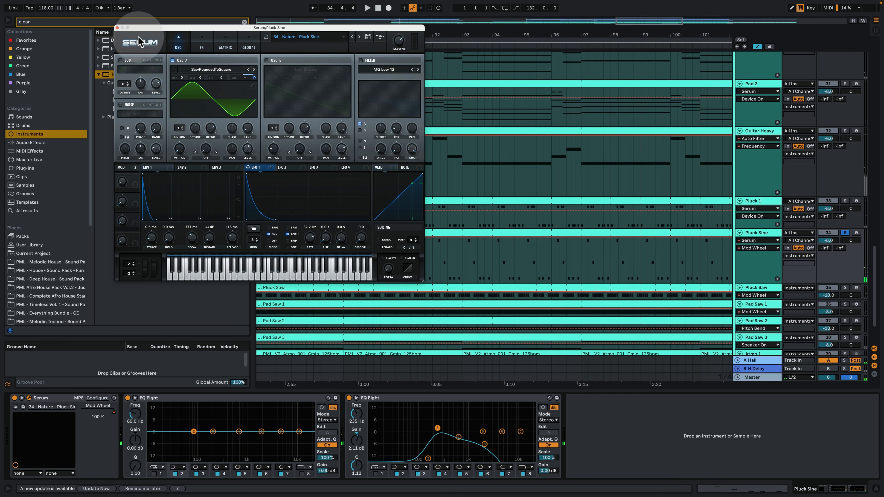
{"action": "left_click", "coordinate": [118, 28]}
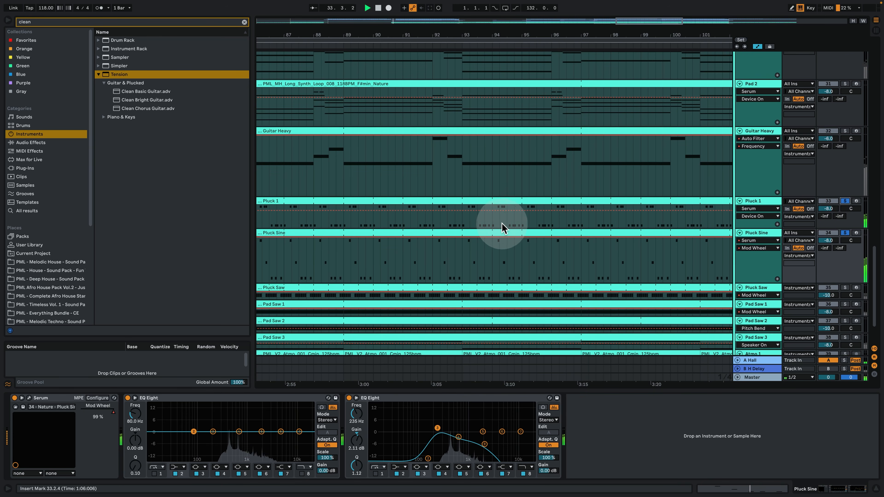
Play the Pluck 1 and Pluck Sine tracks together from bar 93, focusing on how their notes interlock
{"action": "left_click", "coordinate": [466, 225]}
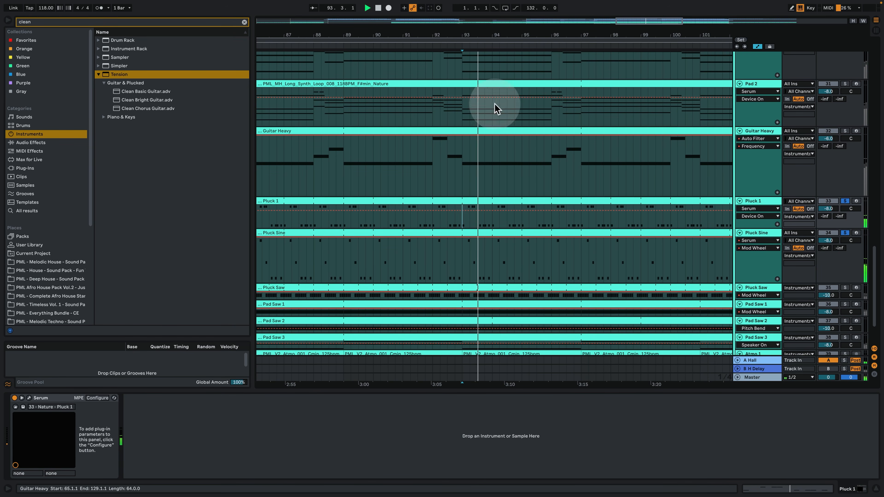
{"action": "left_click_drag", "start_coordinate": [484, 34], "coordinate": [483, 55]}
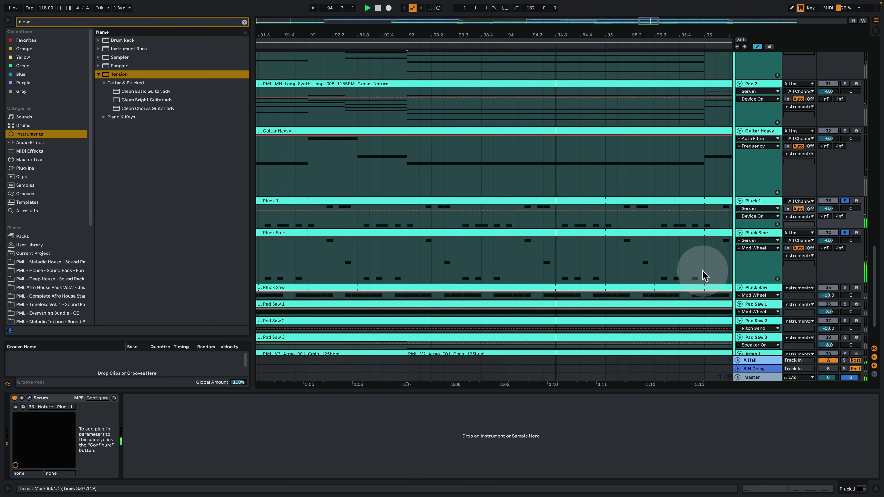
Enlarge the Pluck Saw track and solo it on its own
{"action": "scroll", "coordinate": [703, 268], "scroll_direction": "down", "scroll_amount": 3}
{"action": "left_click_drag", "start_coordinate": [772, 242], "coordinate": [776, 263]}
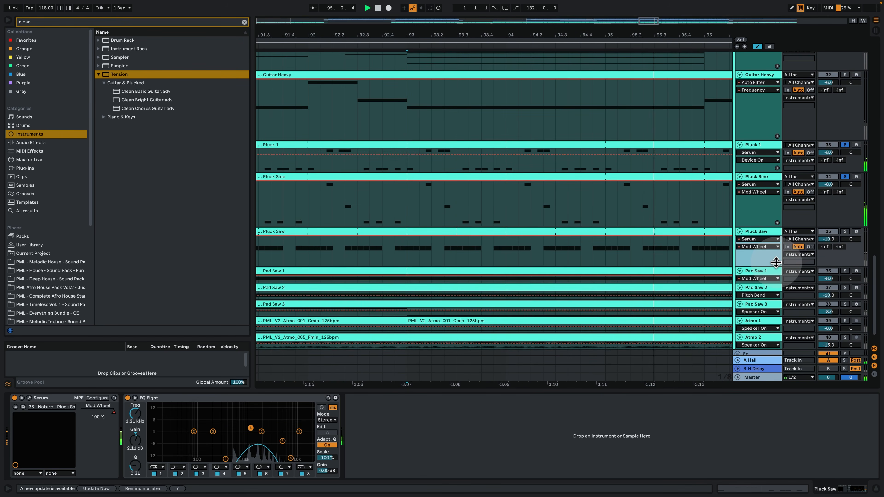
{"action": "left_click", "coordinate": [844, 232]}
{"action": "left_click", "coordinate": [753, 232]}
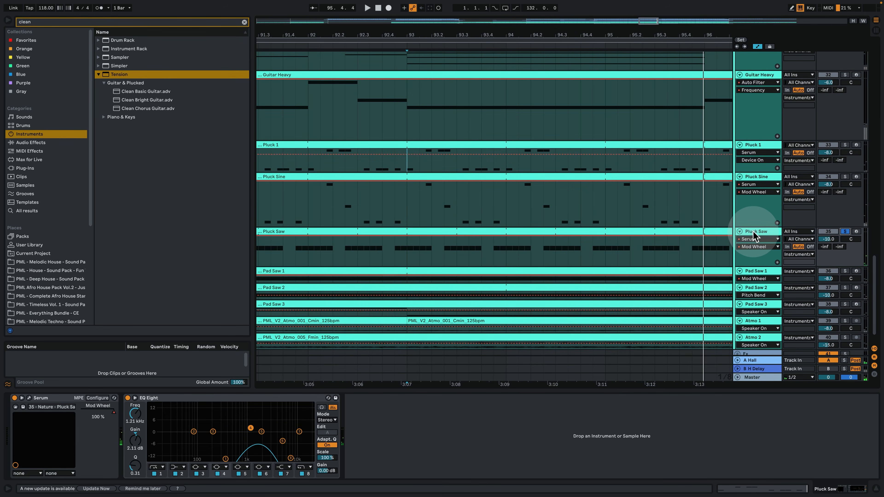
Open the Pluck Saw clip to examine and play its notes, and return to the track's device chain
{"action": "double_click", "coordinate": [413, 229]}
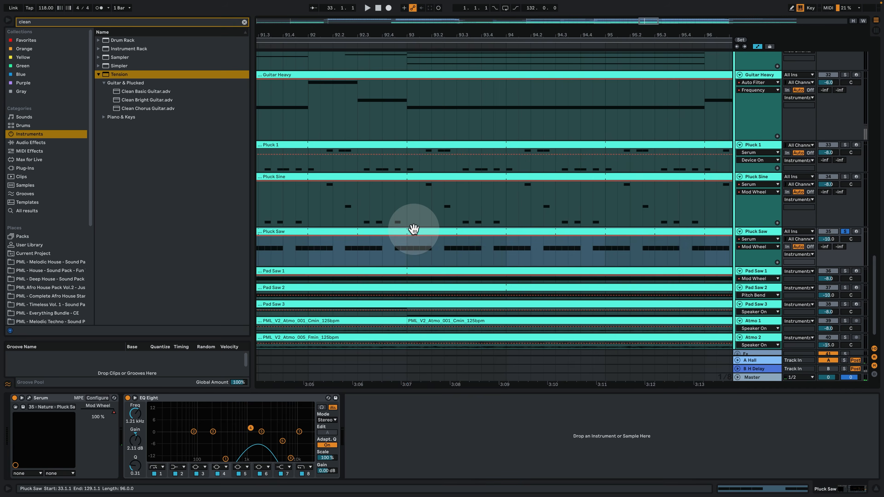
{"action": "left_click", "coordinate": [344, 198]}
{"action": "scroll", "coordinate": [355, 250], "scroll_direction": "up", "scroll_amount": 6}
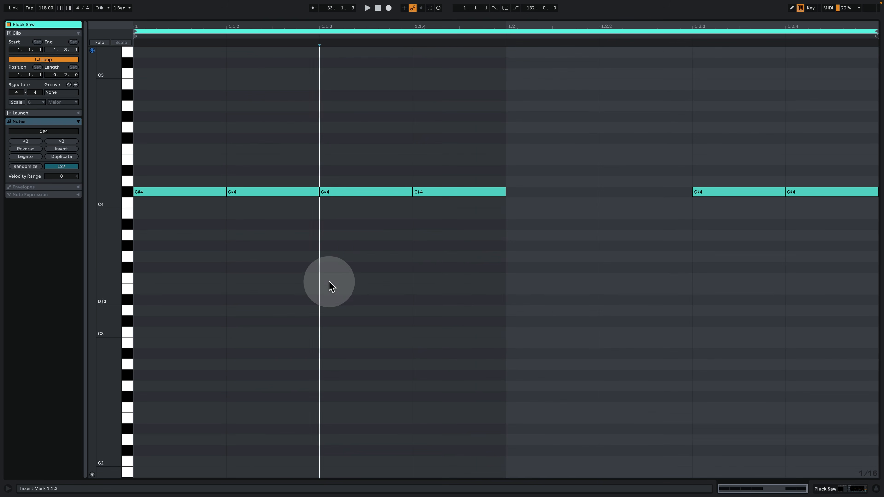
{"action": "key", "text": "space"}
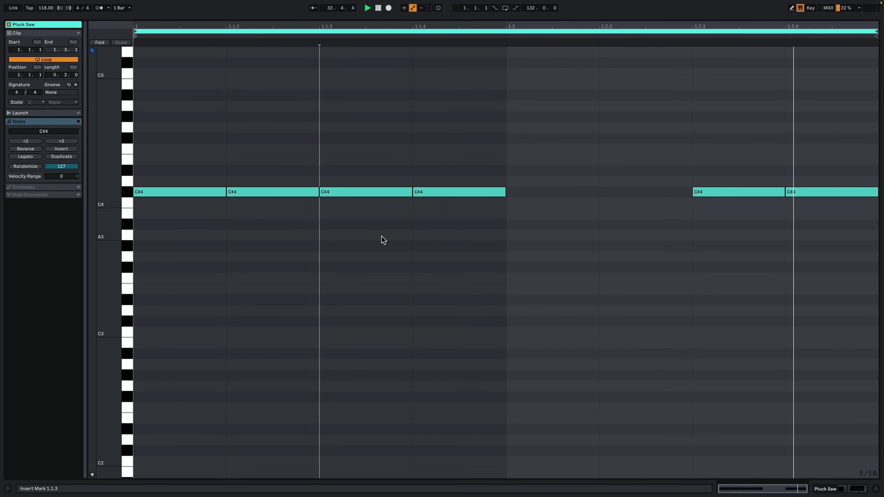
{"action": "key", "text": "space"}
{"action": "left_click", "coordinate": [834, 488]}
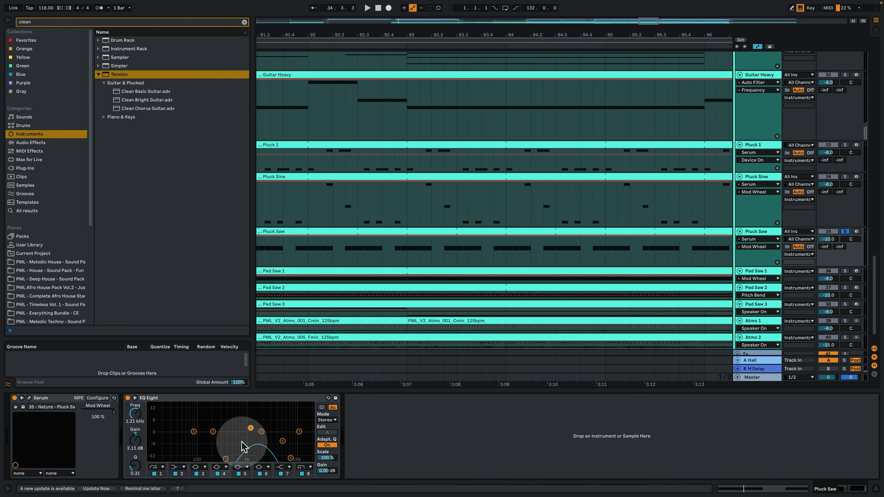
Add Pluck Sine and Pluck 1 to the solo alongside Pluck Saw and play the three plucks together from bar 93
{"action": "scroll", "coordinate": [596, 178], "scroll_direction": "down", "scroll_amount": 1}
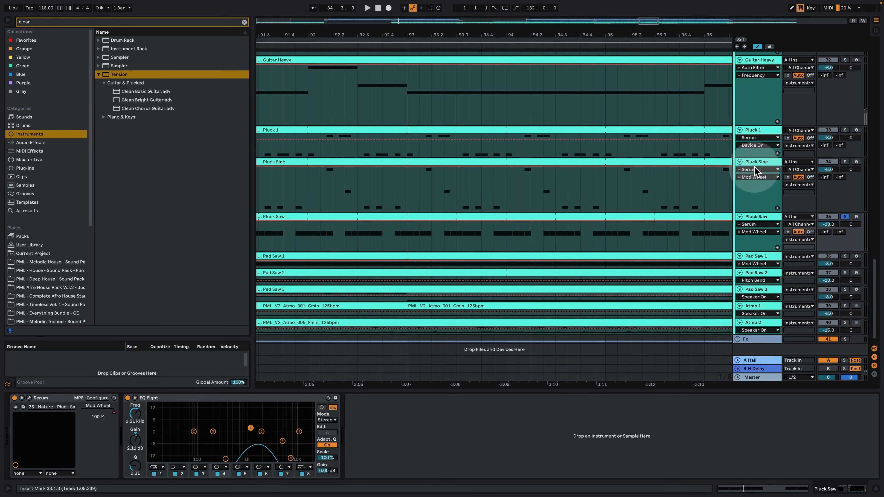
{"action": "left_click", "coordinate": [845, 161]}
{"action": "left_click", "coordinate": [845, 131]}
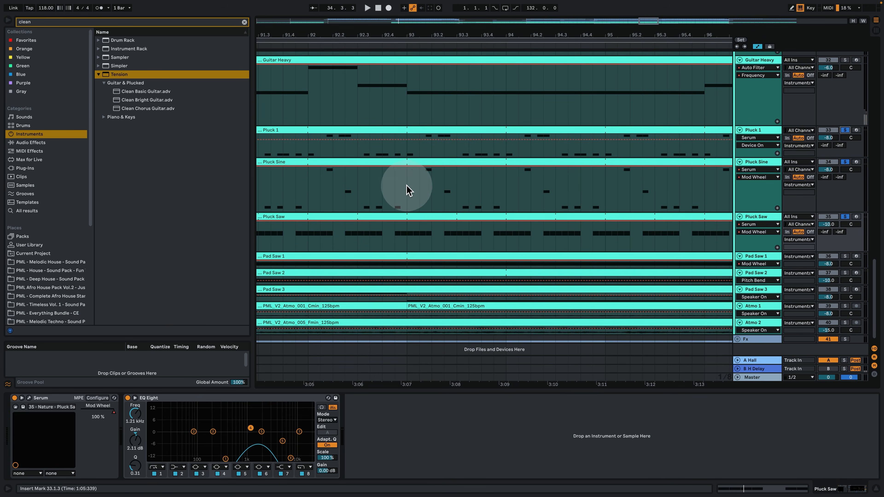
{"action": "left_click", "coordinate": [416, 192]}
{"action": "key", "text": "space"}
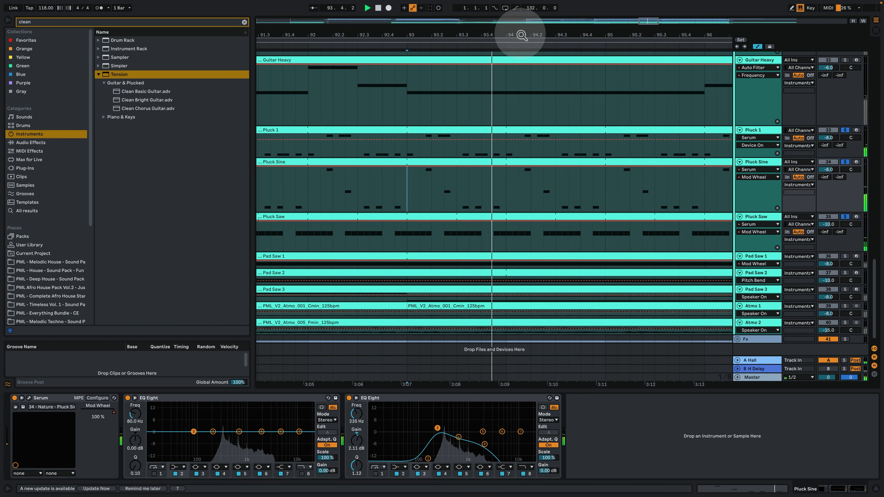
{"action": "left_click_drag", "start_coordinate": [519, 34], "coordinate": [519, 25]}
{"action": "left_click_drag", "start_coordinate": [424, 34], "coordinate": [424, 28]}
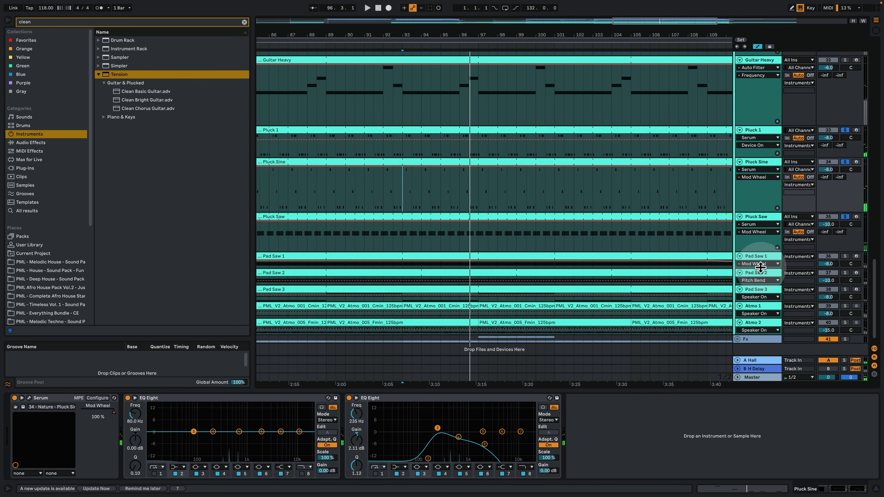
Enlarge and solo the Pad Saw 1 track, and open its clip to play and examine its sustained note before returning to the device chain
{"action": "left_click_drag", "start_coordinate": [760, 267], "coordinate": [762, 298]}
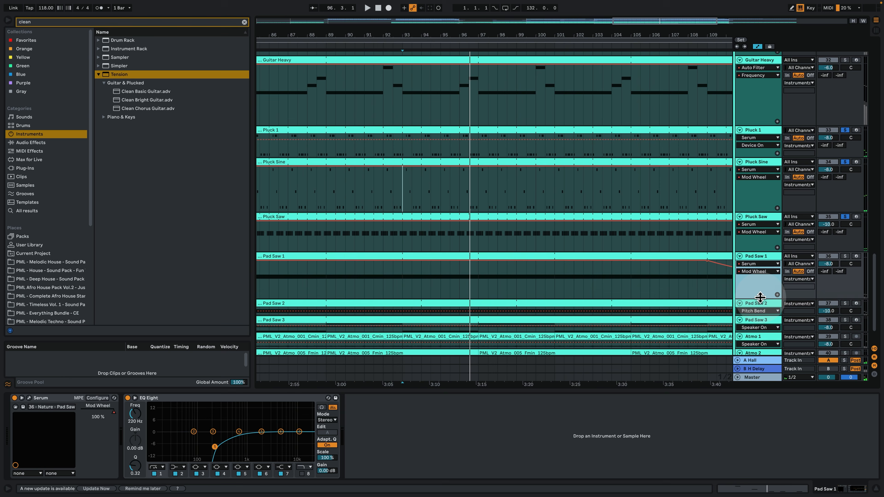
{"action": "left_click", "coordinate": [846, 257]}
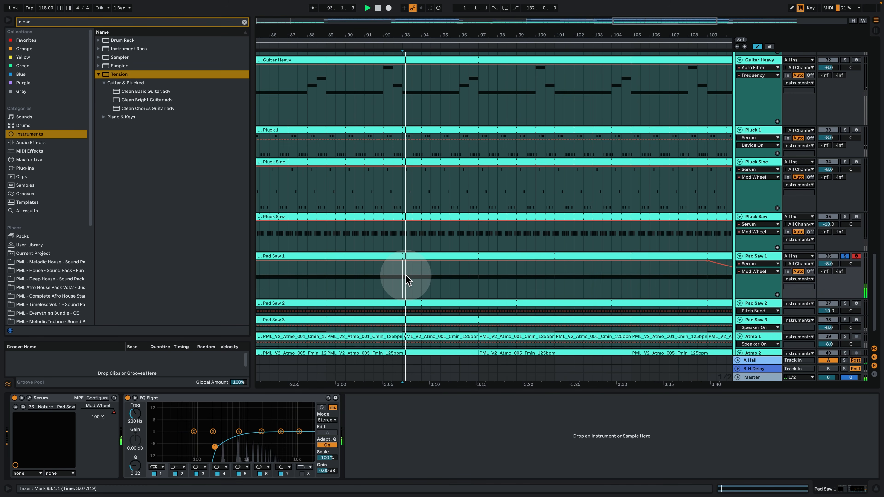
{"action": "double_click", "coordinate": [414, 253]}
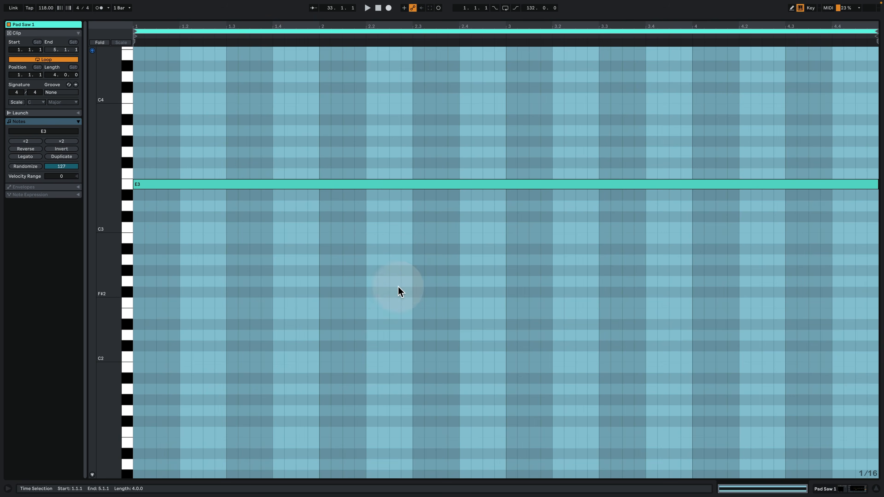
{"action": "left_click", "coordinate": [399, 288]}
{"action": "left_click", "coordinate": [159, 186]}
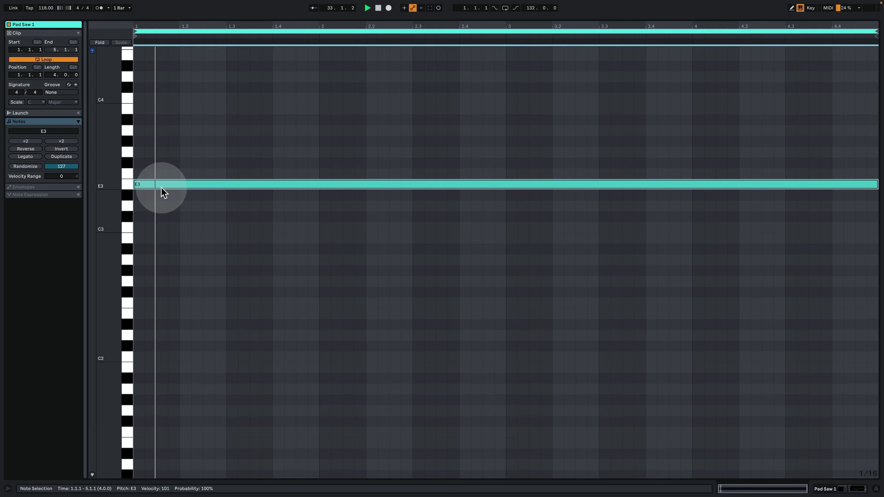
{"action": "left_click", "coordinate": [836, 487]}
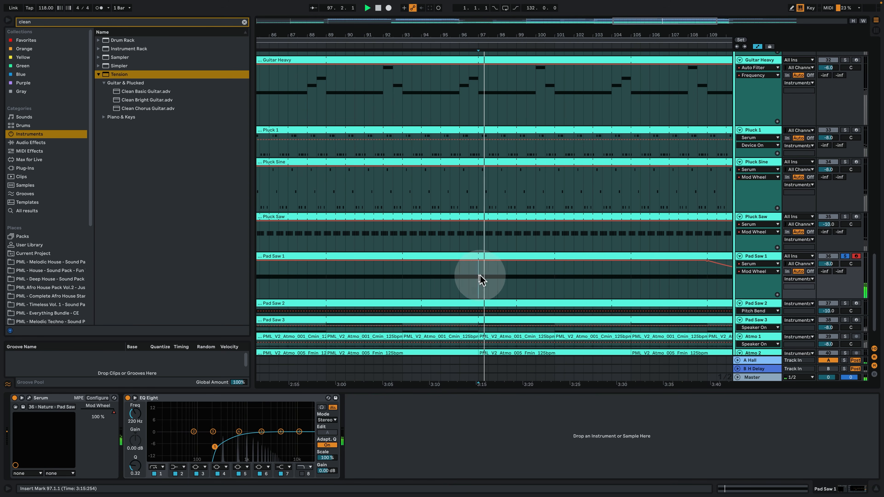
Enlarge the Pad Saw 2 and Pad Saw 3 tracks and solo them, playing from bar 57
{"action": "left_click_drag", "start_coordinate": [749, 315], "coordinate": [750, 330]}
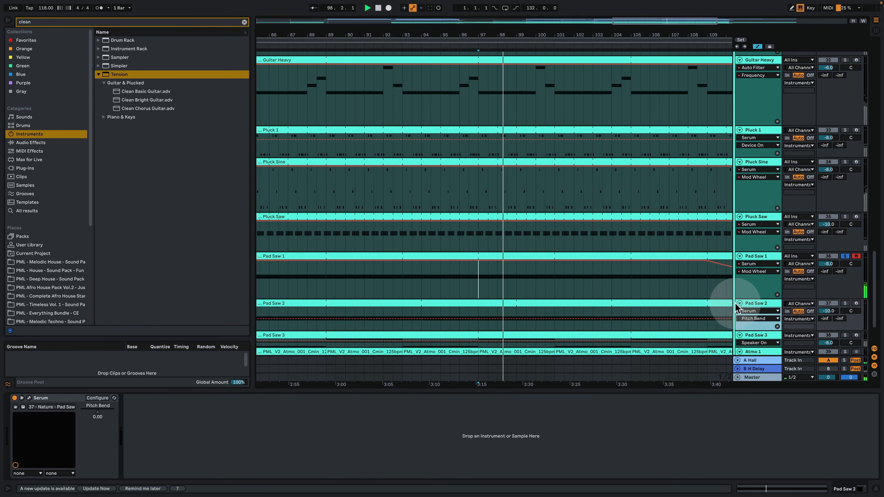
{"action": "scroll", "coordinate": [736, 302], "scroll_direction": "down", "scroll_amount": 3}
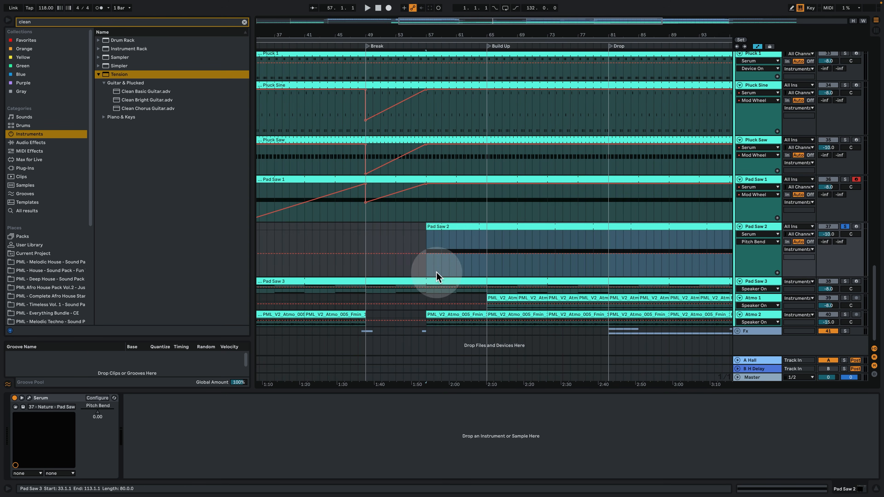
{"action": "left_click", "coordinate": [441, 237]}
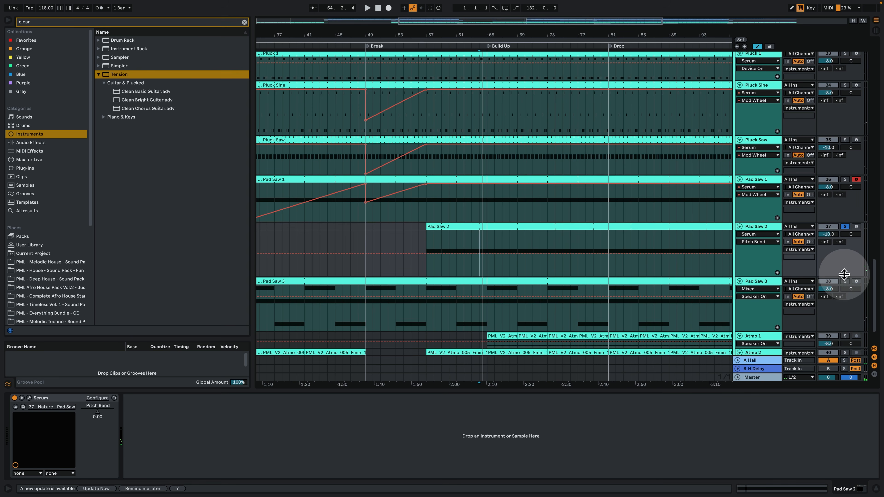
{"action": "left_click", "coordinate": [845, 281]}
{"action": "left_click", "coordinate": [767, 280]}
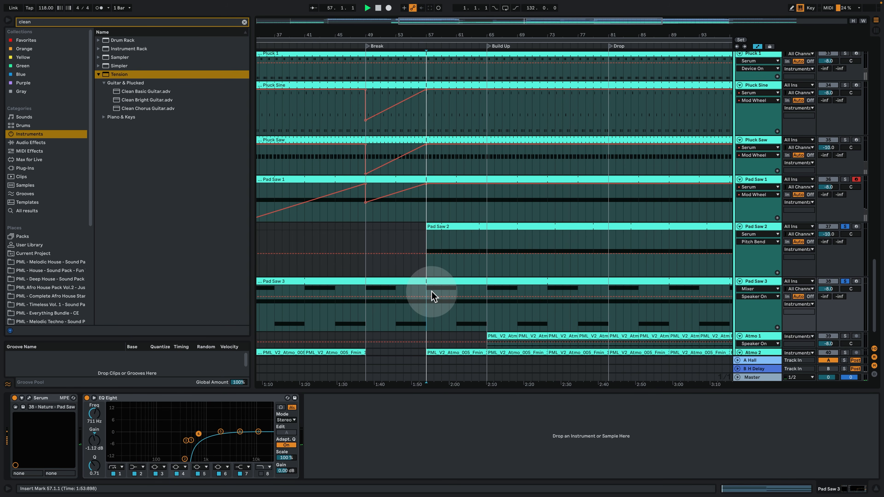
Open the Pad Saw 3 clip to examine its two-note chords, and return to the track's device chain
{"action": "left_click", "coordinate": [453, 282]}
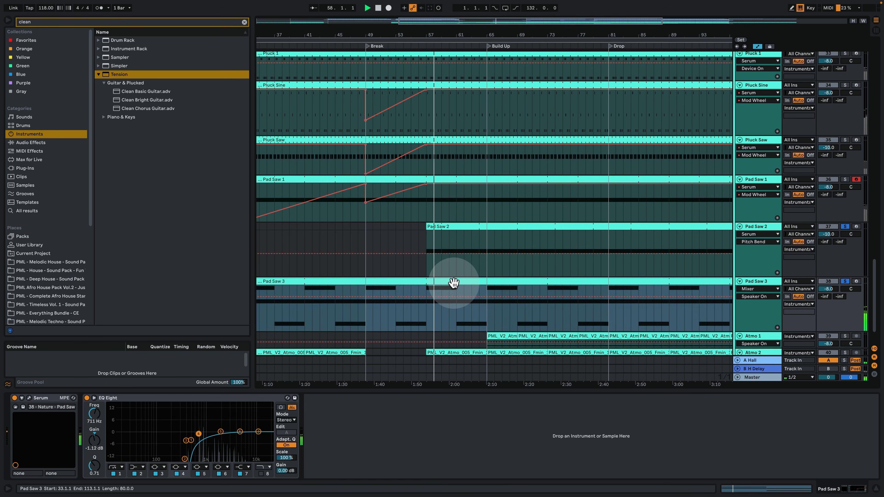
{"action": "double_click", "coordinate": [453, 282]}
{"action": "key", "text": "space"}
{"action": "left_click_drag", "start_coordinate": [346, 250], "coordinate": [339, 91]}
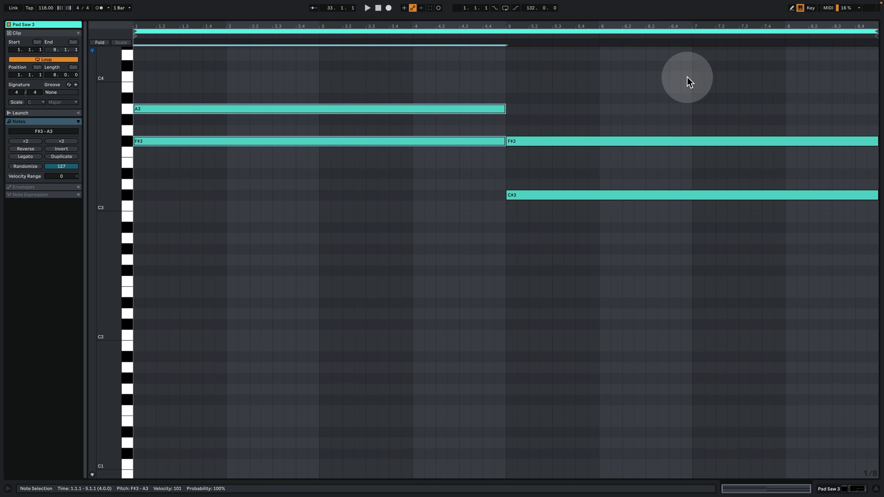
{"action": "left_click_drag", "start_coordinate": [660, 83], "coordinate": [657, 266]}
{"action": "left_click", "coordinate": [835, 490]}
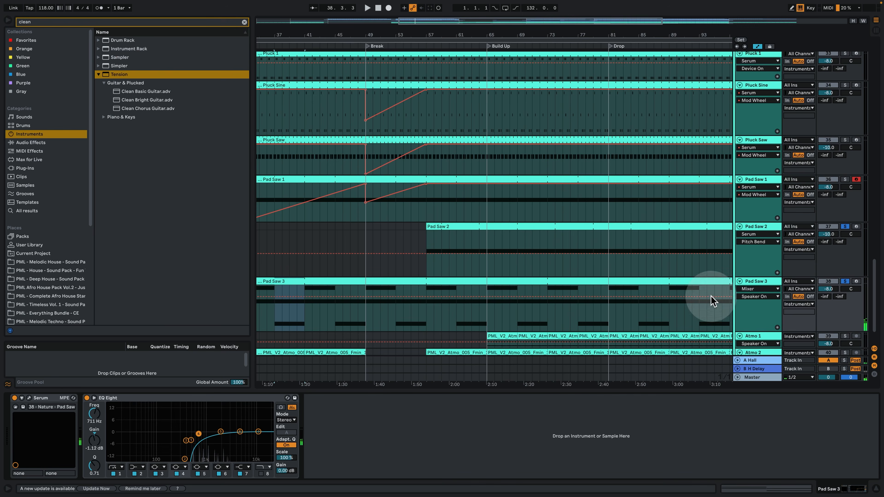
Enlarge the Atmo 1 and Atmo 2 audio tracks in the arrangement
{"action": "scroll", "coordinate": [661, 282], "scroll_direction": "down", "scroll_amount": 2}
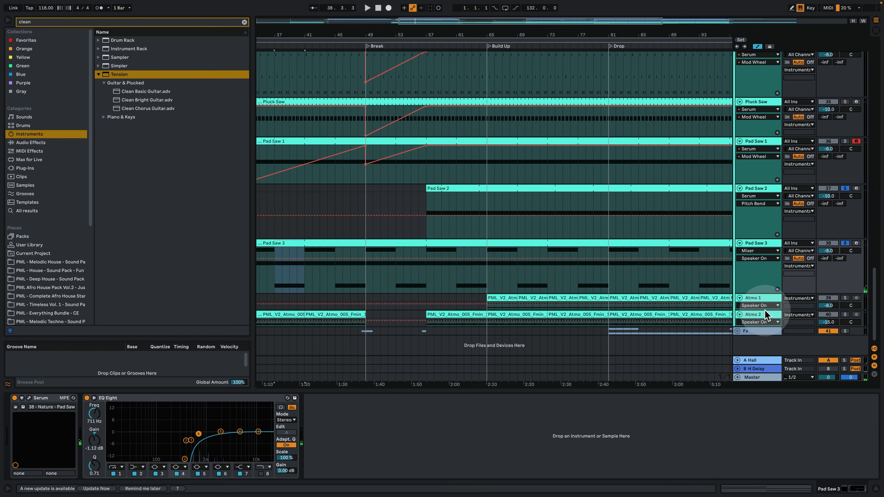
{"action": "left_click_drag", "start_coordinate": [763, 310], "coordinate": [766, 332]}
{"action": "scroll", "coordinate": [691, 285], "scroll_direction": "down", "scroll_amount": 1}
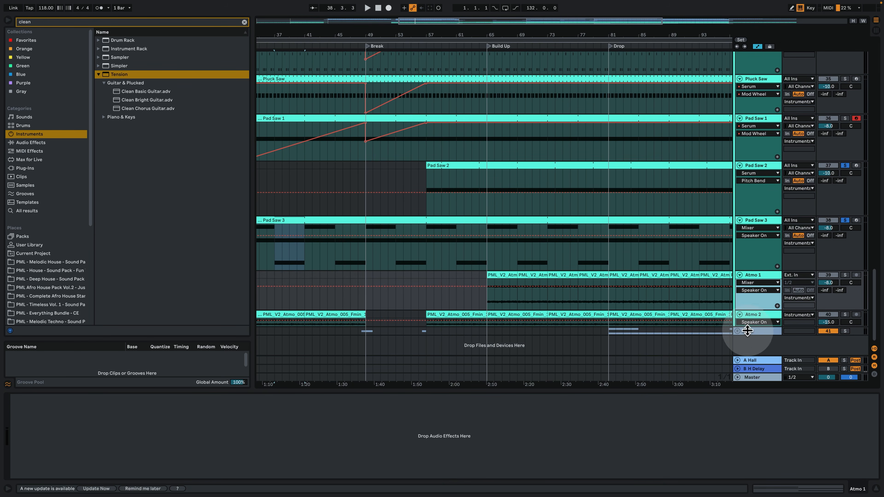
{"action": "left_click_drag", "start_coordinate": [748, 330], "coordinate": [748, 359]}
{"action": "scroll", "coordinate": [702, 276], "scroll_direction": "down", "scroll_amount": 1}
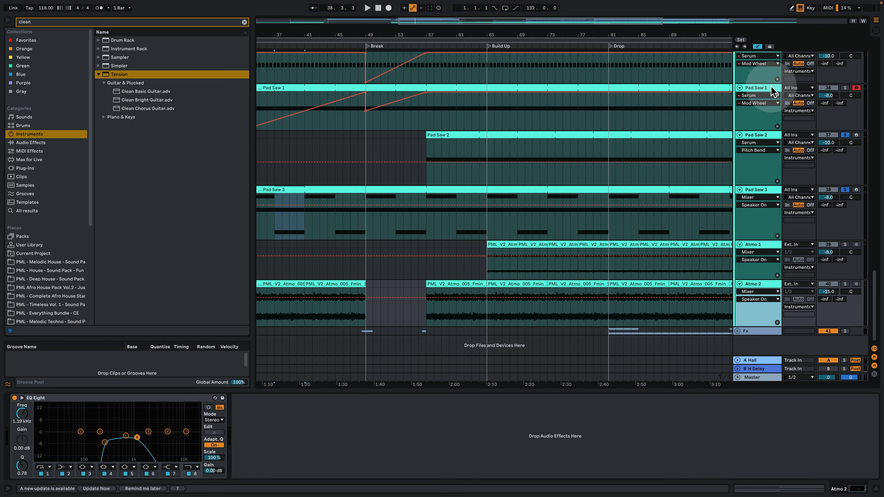
Solo Atmo 1, play it from bar 65, and open its first audio clip to examine the waveform and pitch setting
{"action": "left_click", "coordinate": [488, 271]}
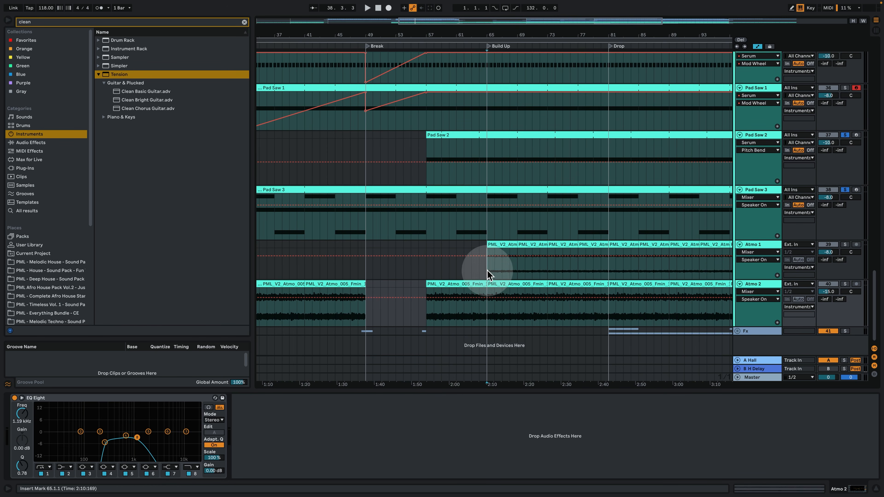
{"action": "left_click", "coordinate": [846, 245]}
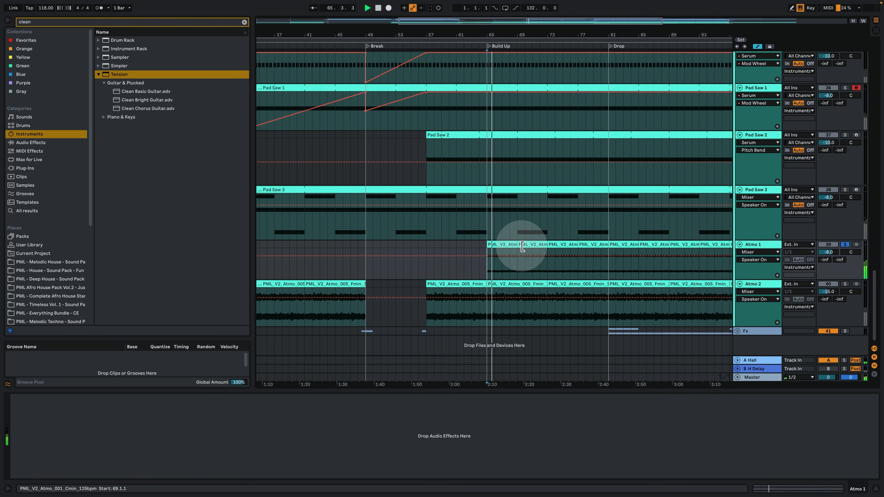
{"action": "double_click", "coordinate": [503, 244]}
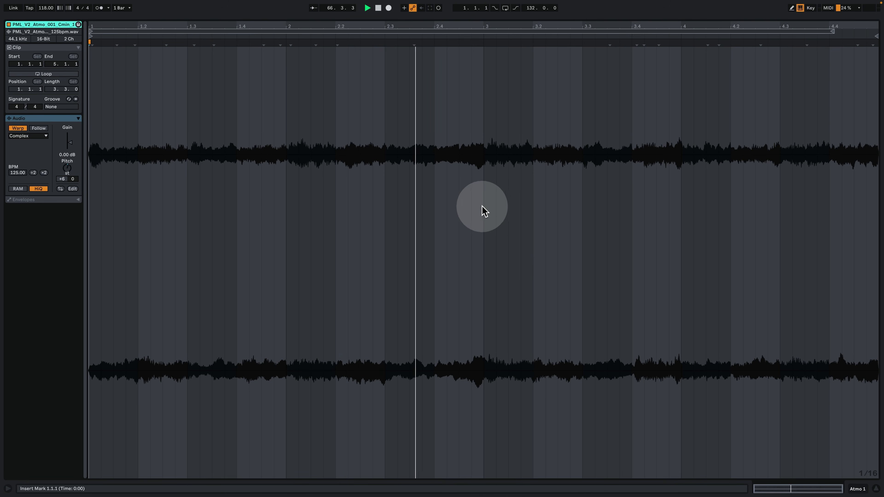
{"action": "key", "text": "space"}
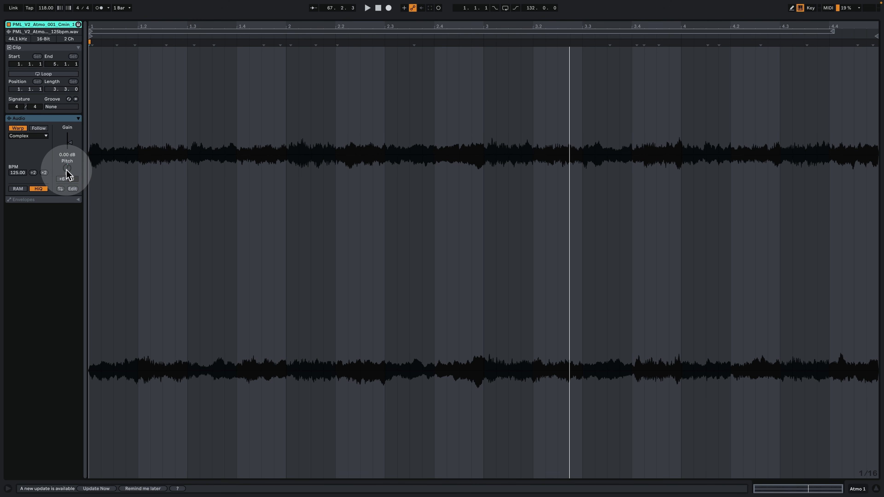
{"action": "left_click", "coordinate": [857, 489]}
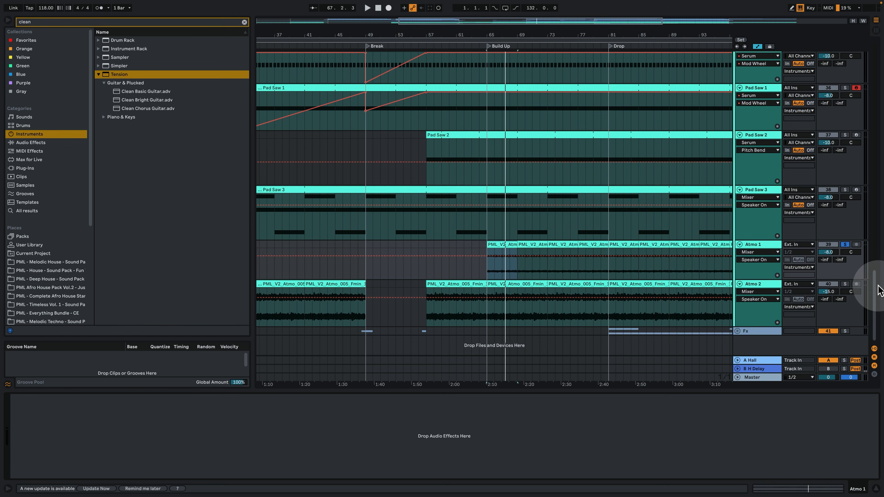
Solo Atmo 2 on its own and play it from bar 65 while viewing its EQ Eight
{"action": "left_click", "coordinate": [845, 283]}
{"action": "left_click", "coordinate": [751, 284]}
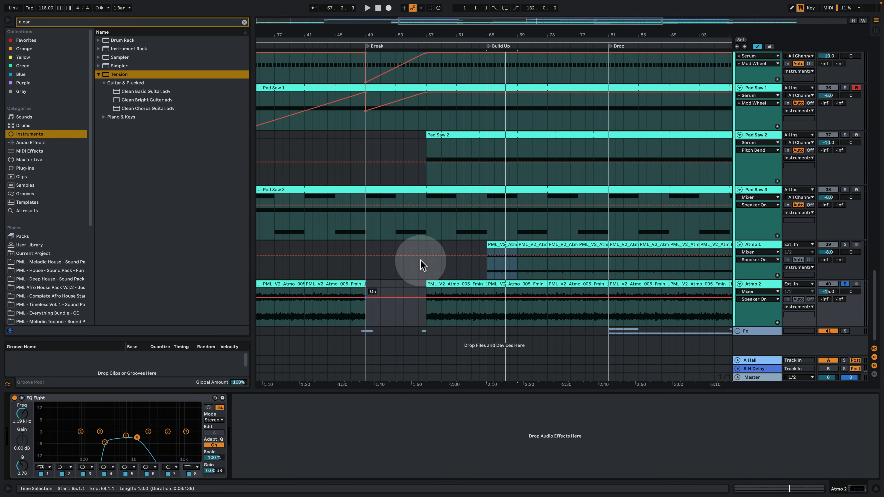
{"action": "left_click", "coordinate": [488, 317]}
{"action": "key", "text": "space"}
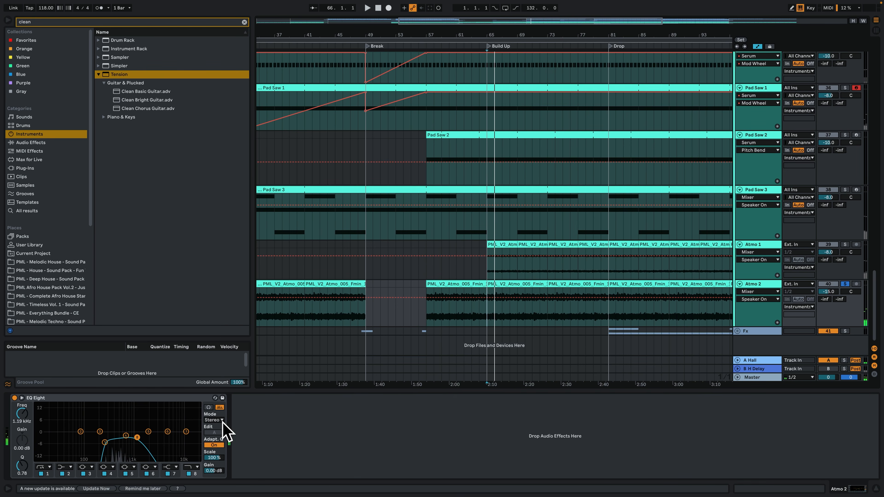
Add Atmo 1 and the three Pad Saw tracks to the solo and play them together with Atmo 2 from bar 65
{"action": "key", "text": "space"}
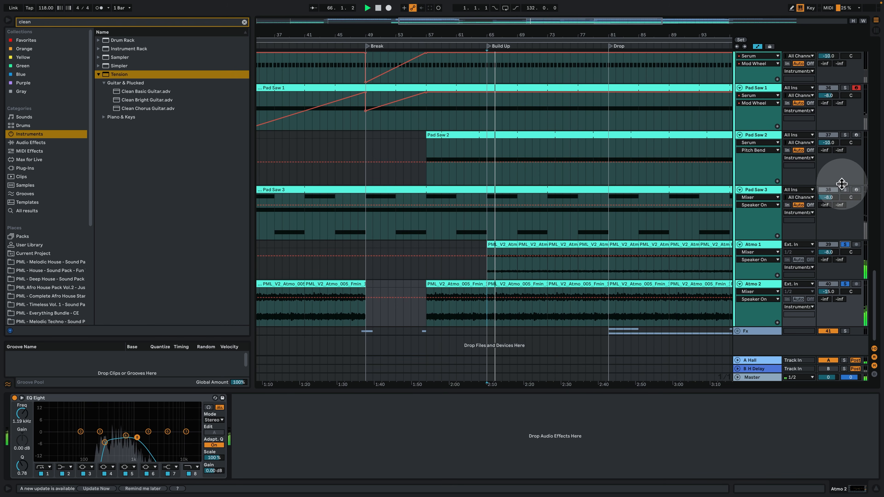
{"action": "left_click", "coordinate": [846, 135]}
{"action": "left_click", "coordinate": [845, 88]}
Zoom the timeline out to cover the sections from Synths to Outro, and hide the device view
{"action": "scroll", "coordinate": [815, 157], "scroll_direction": "up", "scroll_amount": 2}
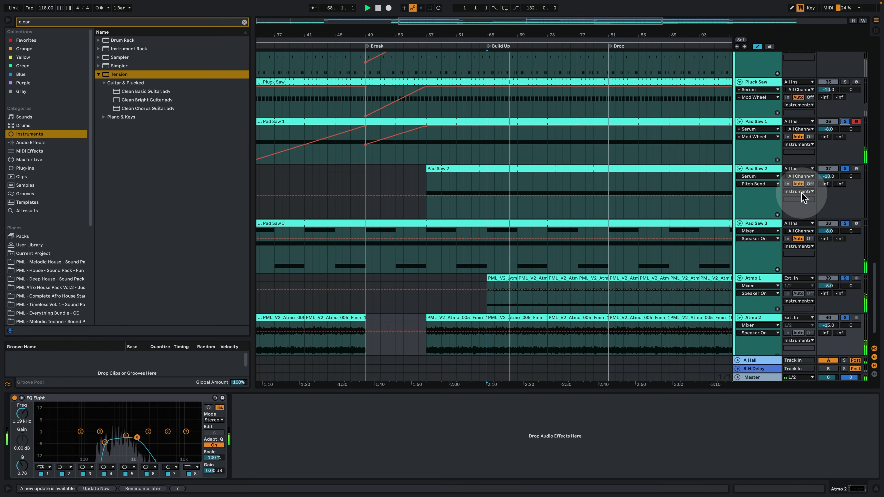
{"action": "scroll", "coordinate": [752, 197], "scroll_direction": "up", "scroll_amount": 3}
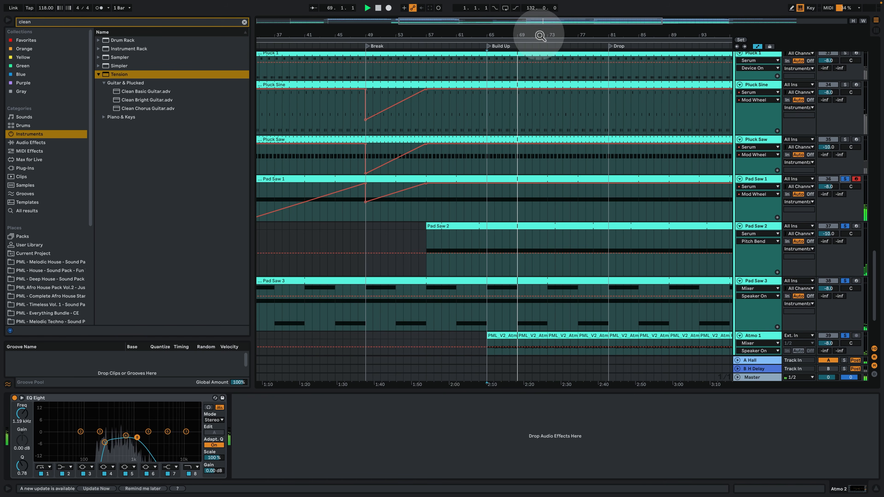
{"action": "left_click_drag", "start_coordinate": [539, 35], "coordinate": [489, 35]}
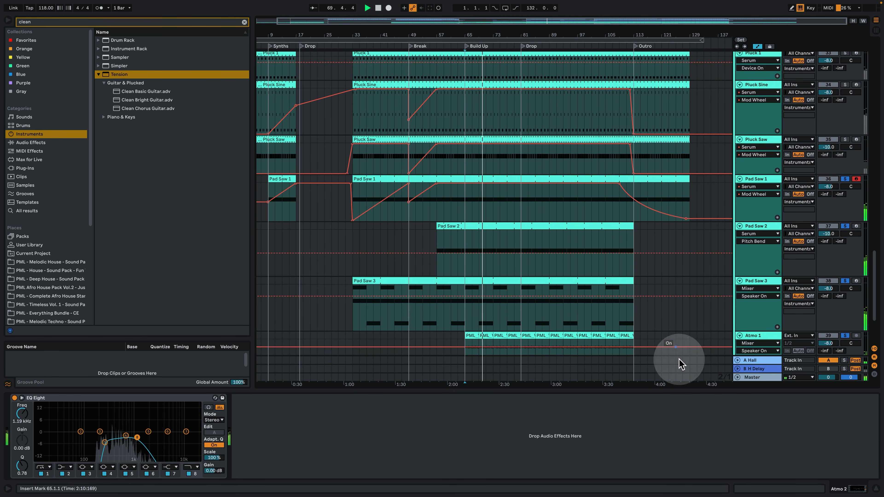
{"action": "left_click", "coordinate": [877, 488]}
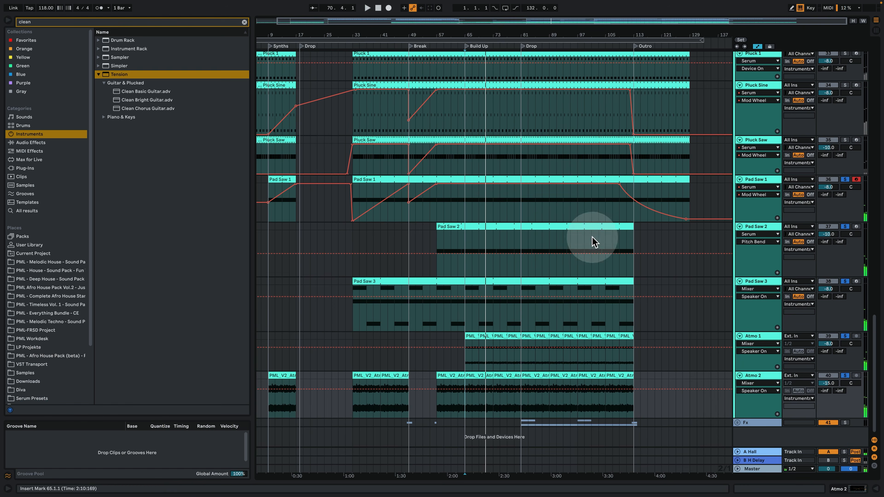
Add Pluck Saw, Pluck Sine and Pluck 1 to the soloed pads and atmospheres, and play them all from the Drop at bar 81
{"action": "scroll", "coordinate": [754, 231], "scroll_direction": "up", "scroll_amount": 3}
{"action": "left_click", "coordinate": [845, 195]}
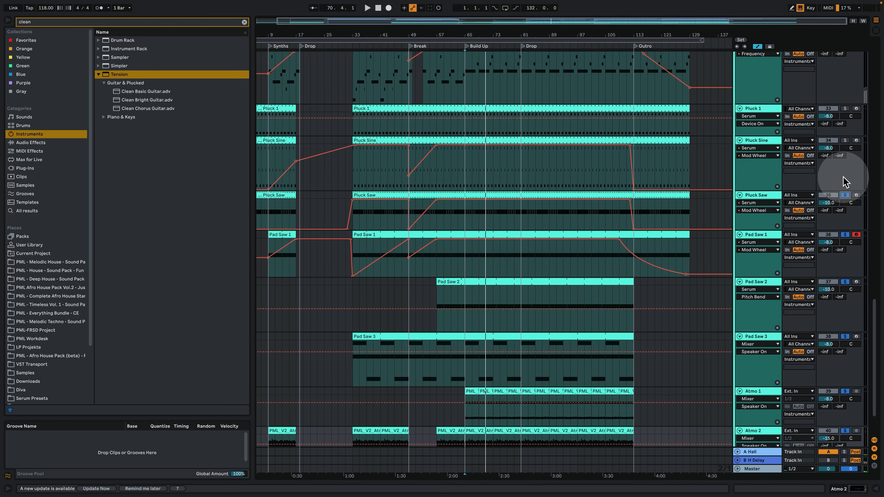
{"action": "left_click", "coordinate": [844, 140]}
{"action": "left_click", "coordinate": [845, 108]}
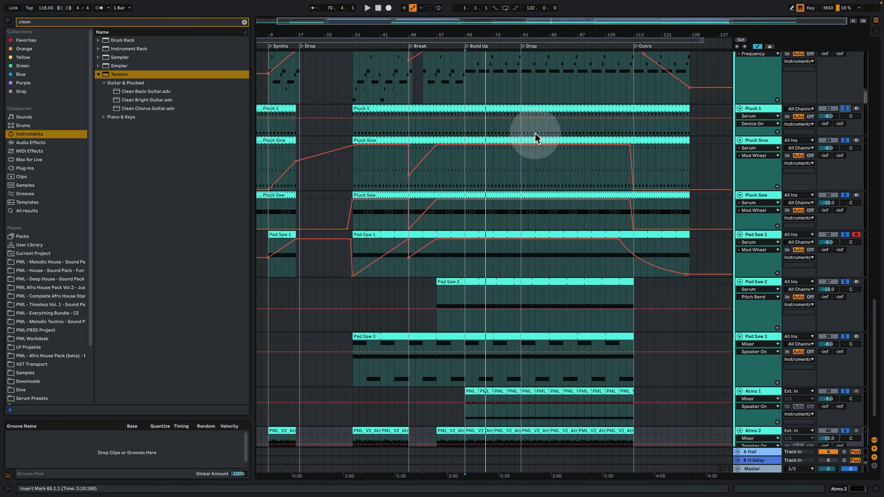
{"action": "left_click", "coordinate": [522, 132]}
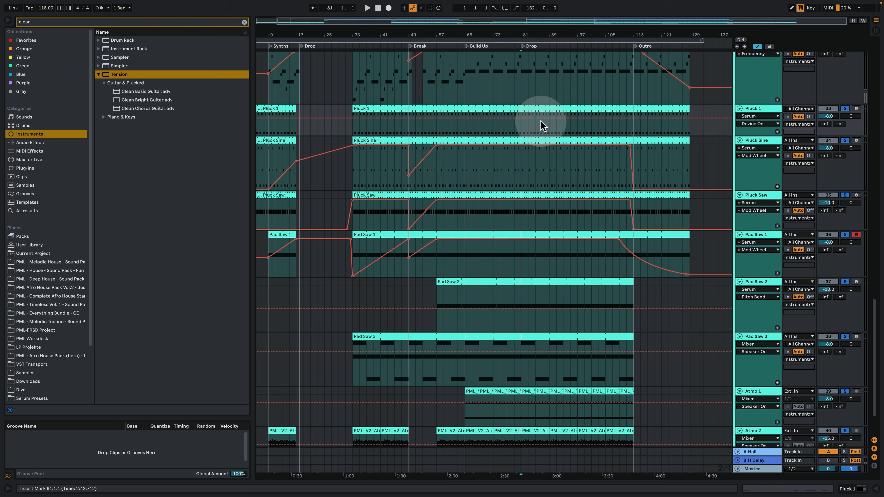
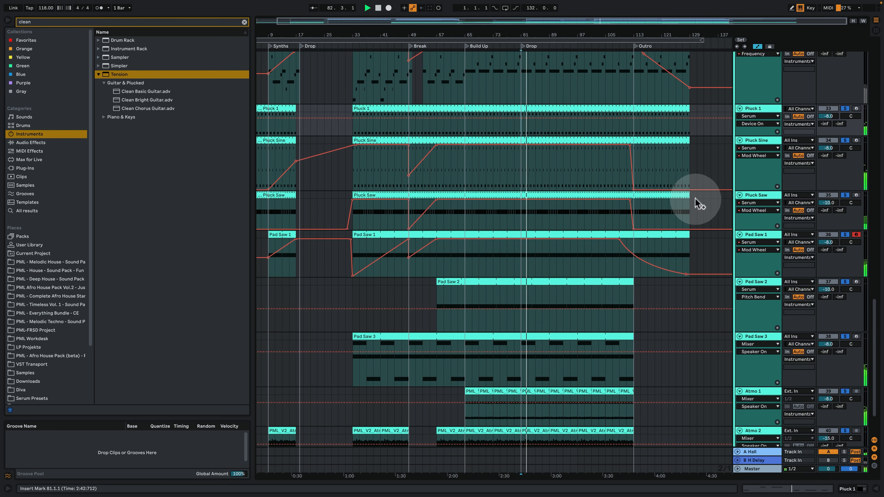
Turn on the H Delay return track, and clear all solos to play the full arrangement from bar 81
{"action": "left_click", "coordinate": [831, 464]}
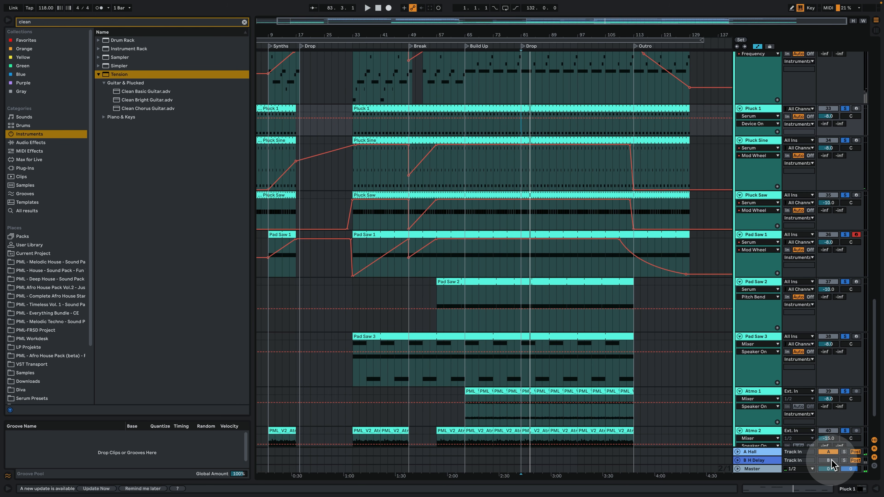
{"action": "left_click", "coordinate": [697, 355]}
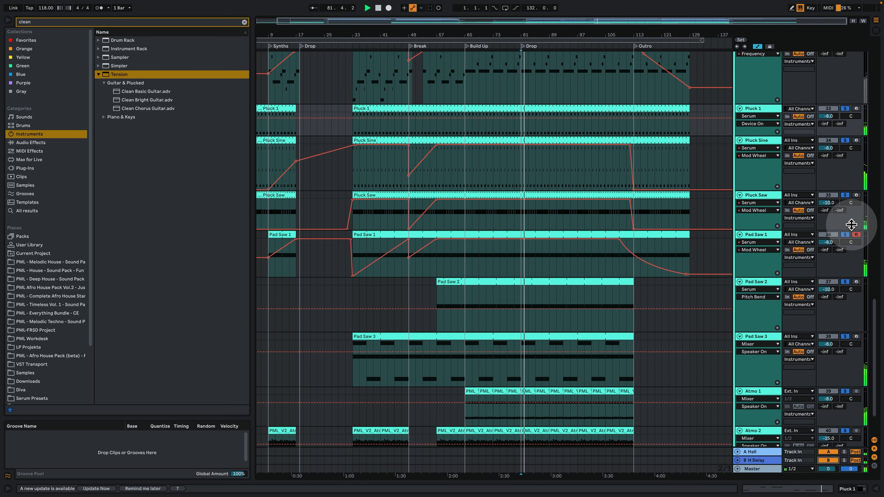
{"action": "left_click", "coordinate": [846, 195]}
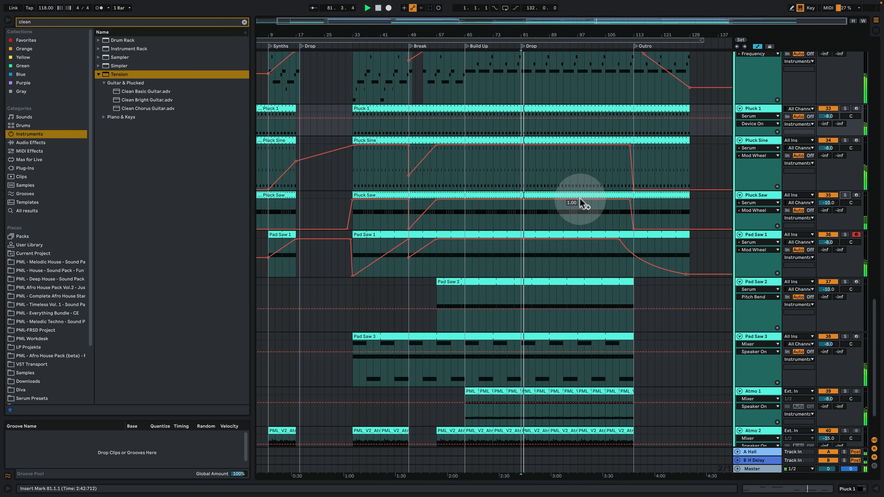
{"action": "scroll", "coordinate": [578, 250], "scroll_direction": "down", "scroll_amount": 3}
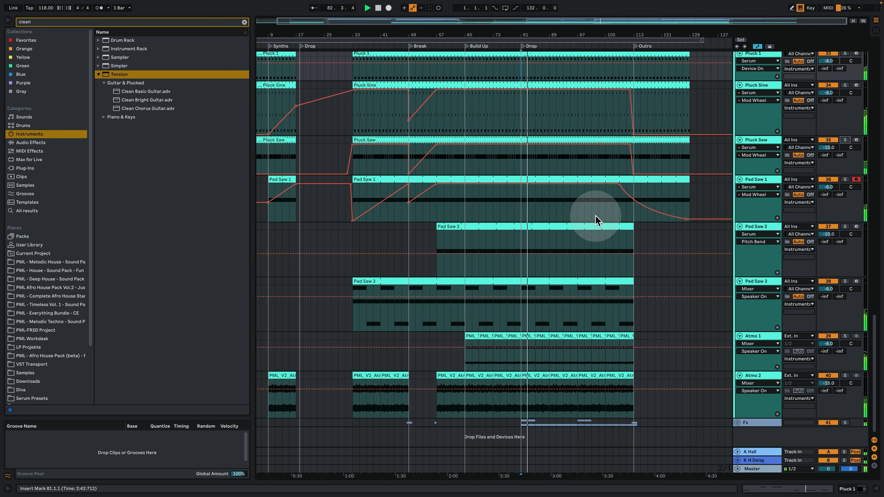
Shrink the tracks from Pluck Sine to Atmo 2 by optimizing the arrangement height, and stop playback
{"action": "left_click", "coordinate": [771, 370]}
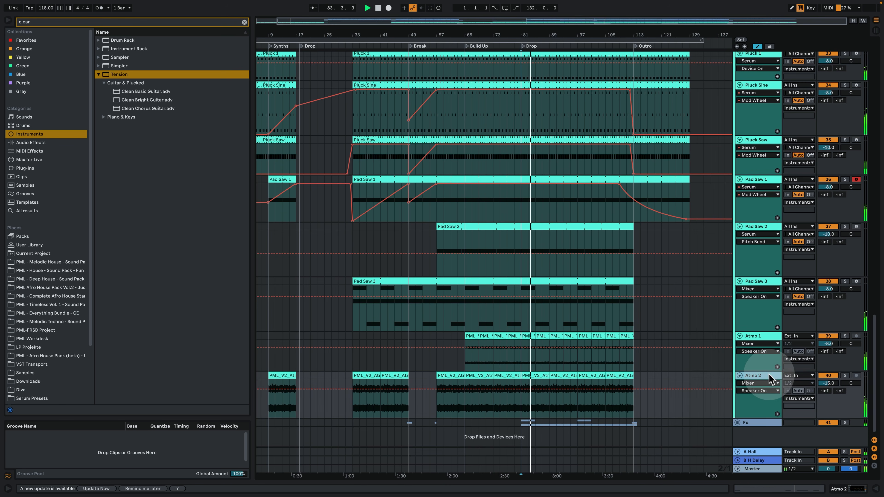
{"action": "left_click", "coordinate": [757, 86]}
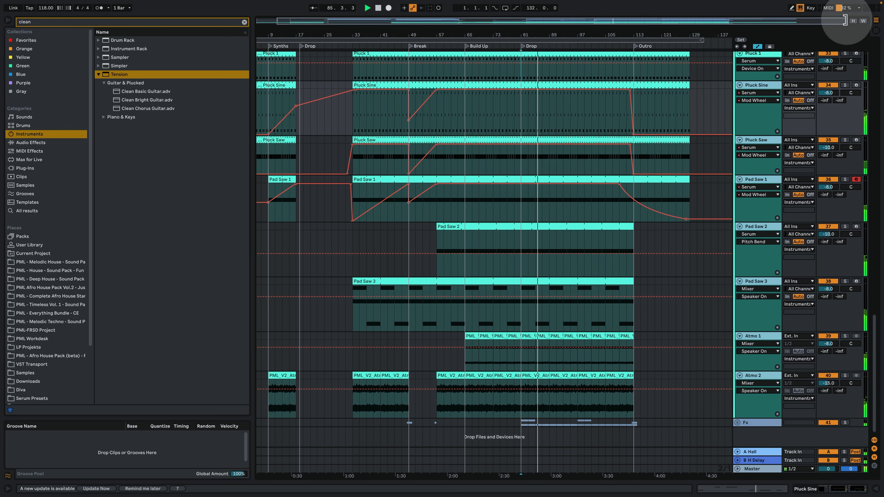
{"action": "left_click", "coordinate": [853, 20]}
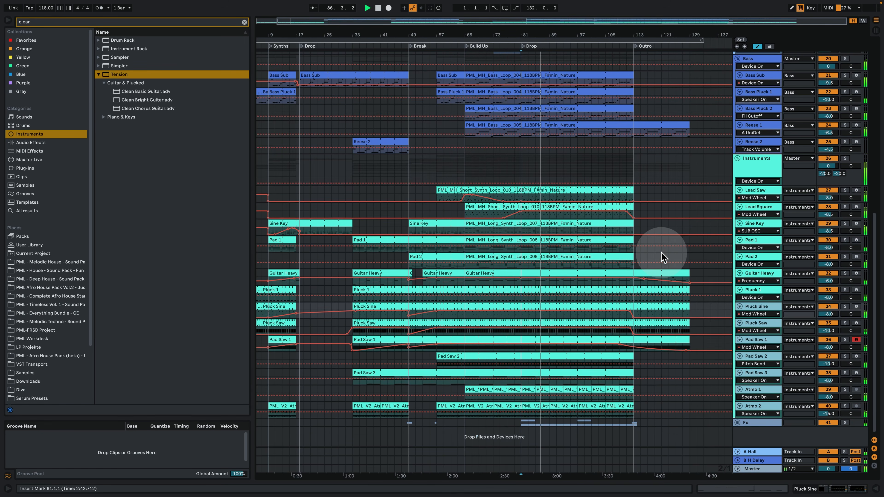
{"action": "left_click", "coordinate": [658, 249]}
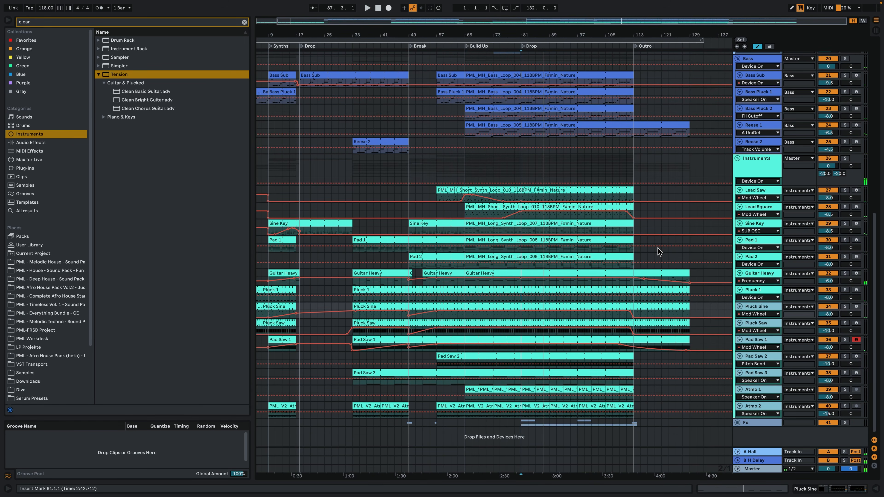
{"action": "left_click", "coordinate": [673, 273]}
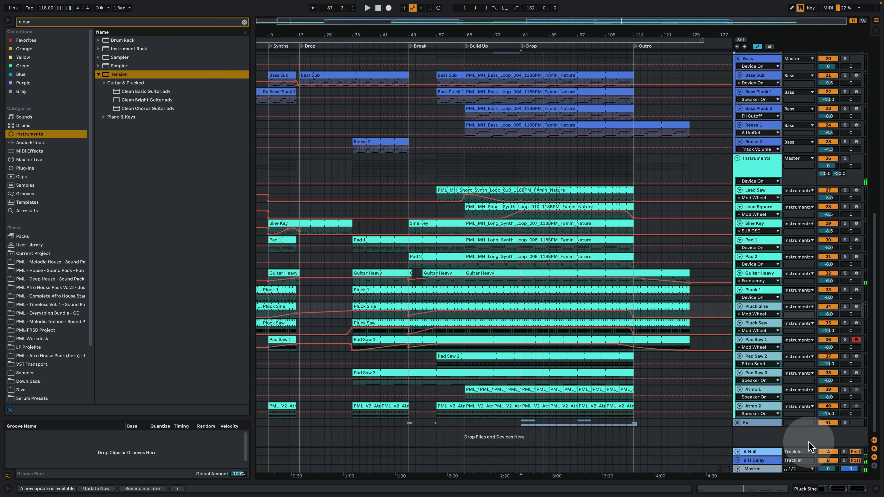
Turn off the H Delay return track, and unfold the Fx group with its Sidechain device shown
{"action": "left_click", "coordinate": [827, 460]}
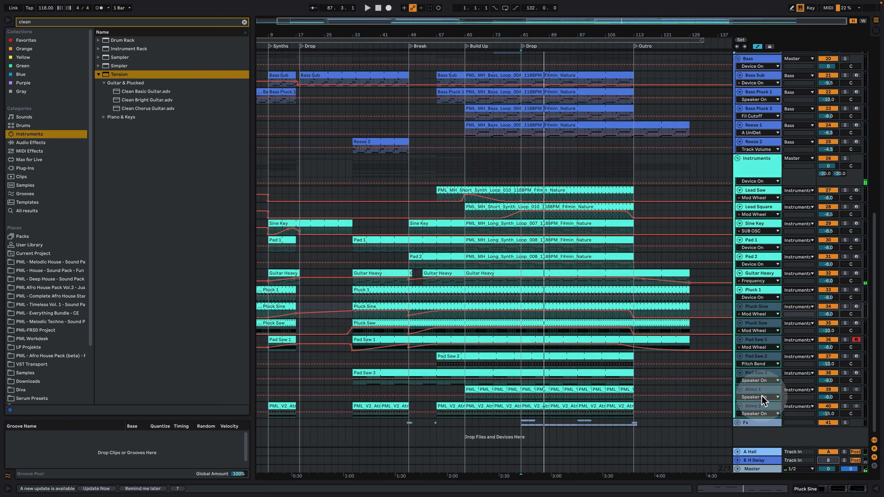
{"action": "left_click", "coordinate": [738, 422]}
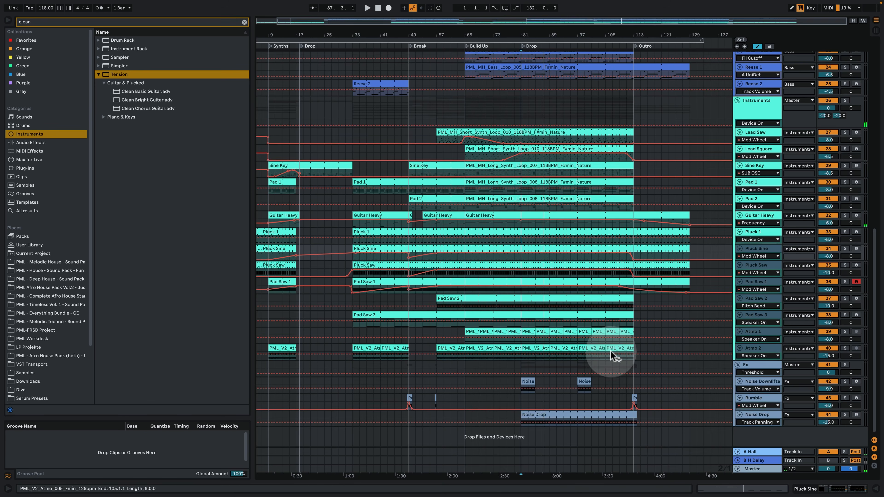
{"action": "left_click_drag", "start_coordinate": [529, 36], "coordinate": [538, 277]}
{"action": "double_click", "coordinate": [762, 366]}
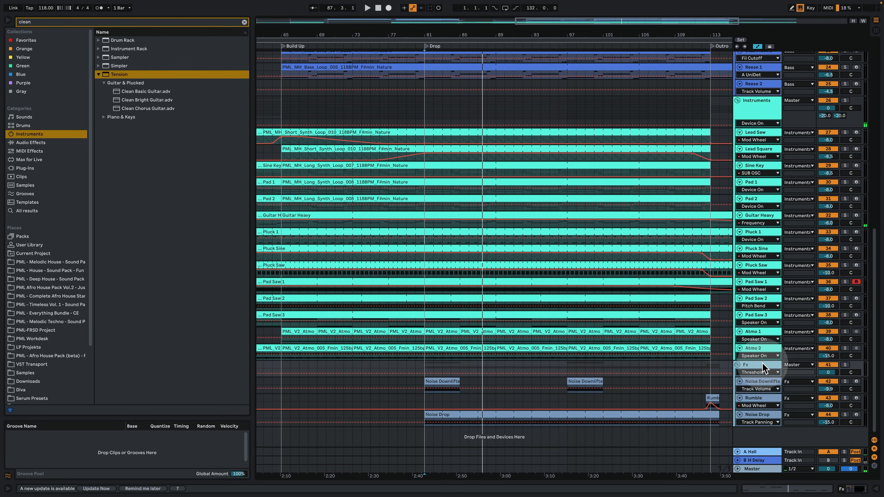
{"action": "scroll", "coordinate": [698, 311], "scroll_direction": "down", "scroll_amount": 5}
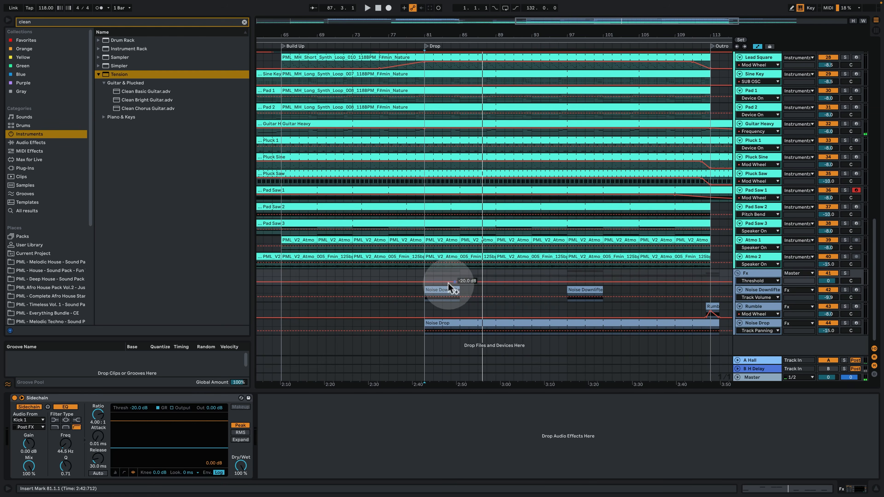
Solo the Noise Downlifter track, play its clip from bar 81, and inspect its Serum noise, filter and LFO settings
{"action": "left_click", "coordinate": [445, 292]}
{"action": "left_click", "coordinate": [845, 290]}
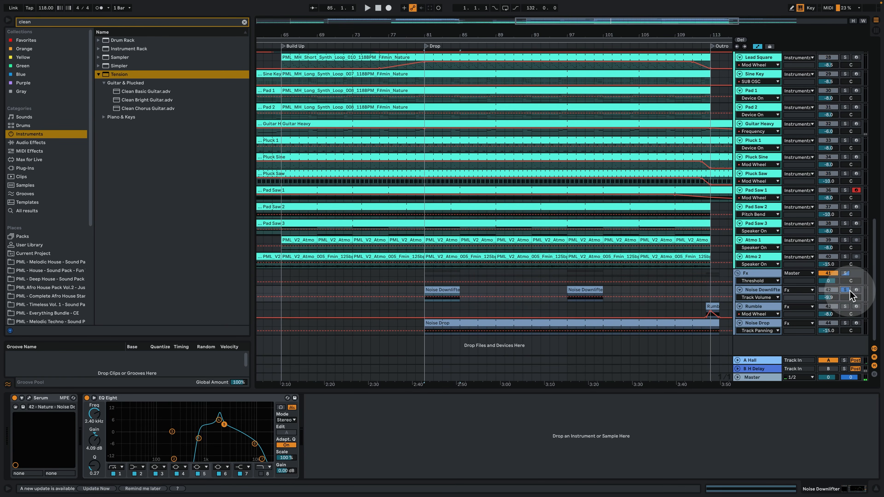
{"action": "key", "text": "space"}
{"action": "left_click", "coordinate": [43, 400]}
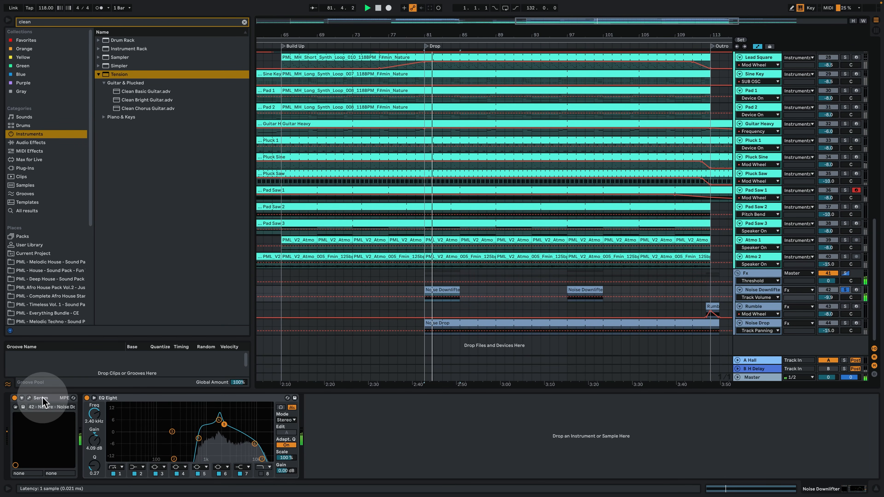
{"action": "key", "text": "space"}
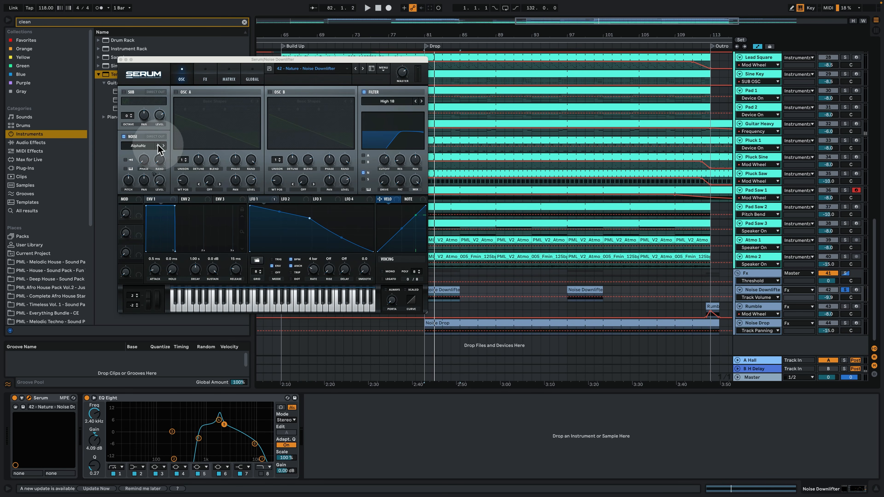
{"action": "key", "text": "space"}
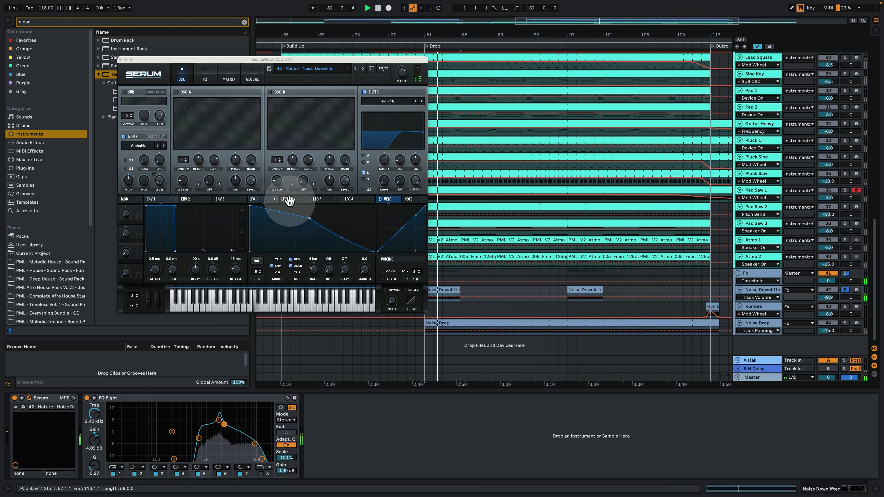
{"action": "left_click", "coordinate": [123, 59]}
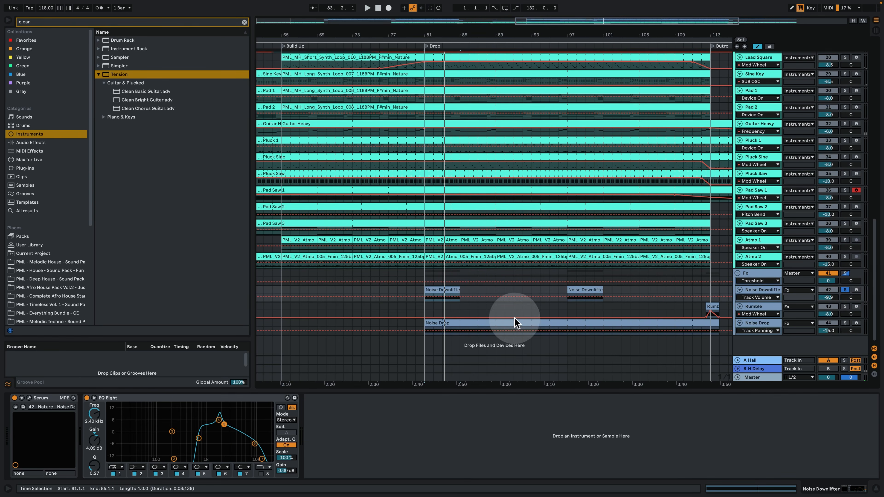
Solo the Noise Drop track and play its clip from bar 81
{"action": "left_click", "coordinate": [456, 324]}
{"action": "left_click", "coordinate": [852, 327]}
{"action": "left_click", "coordinate": [845, 324]}
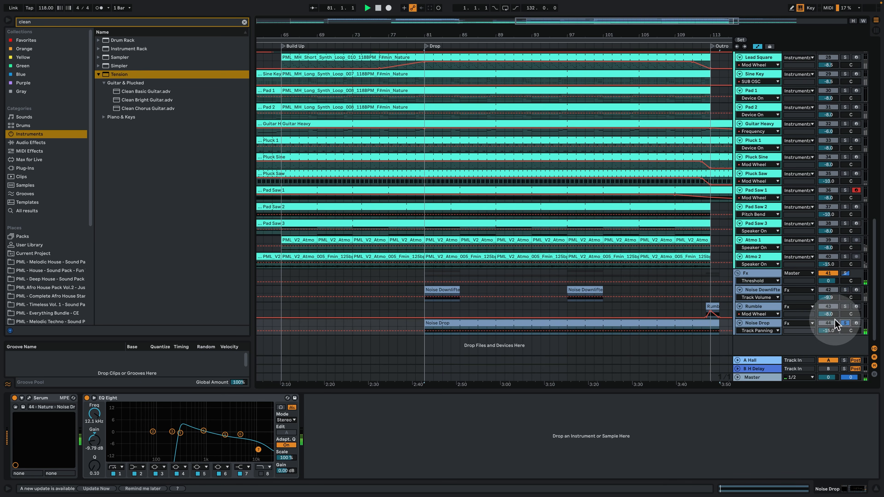
{"action": "key", "text": "space"}
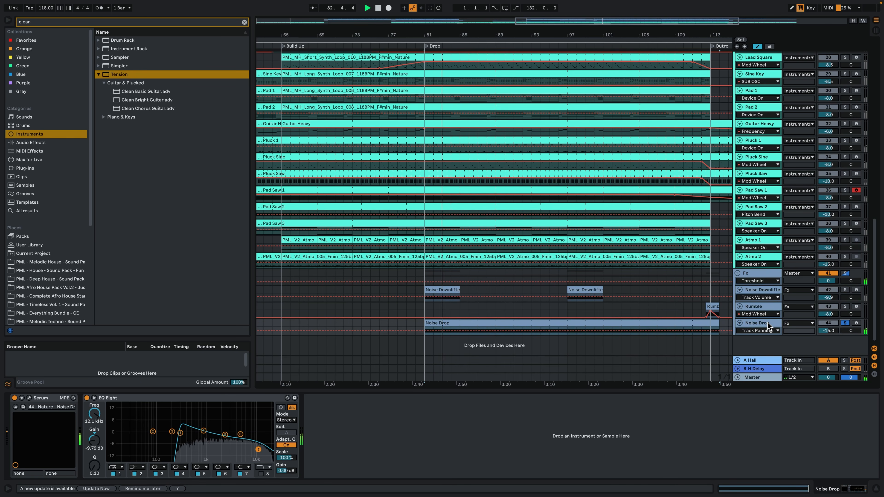
Inspect Noise Drop's Serum noise oscillator and Hyper/Dimension effect while replaying it, and close the synth
{"action": "left_click", "coordinate": [29, 398]}
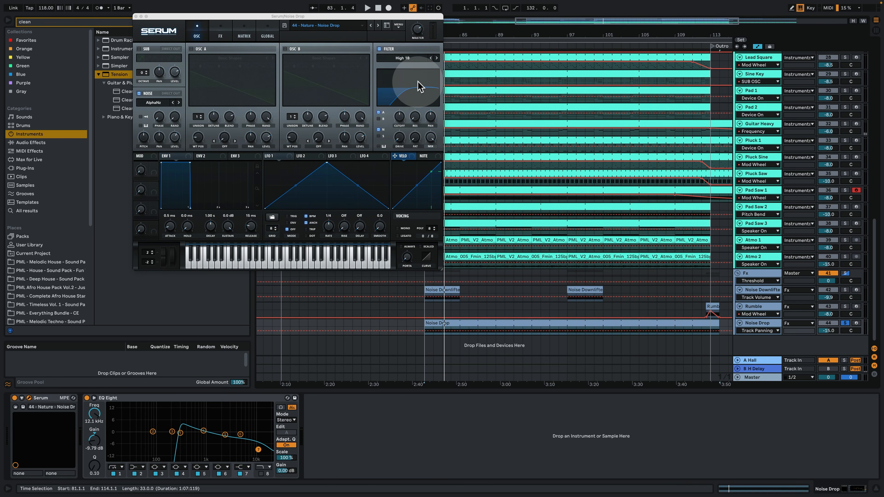
{"action": "key", "text": "space"}
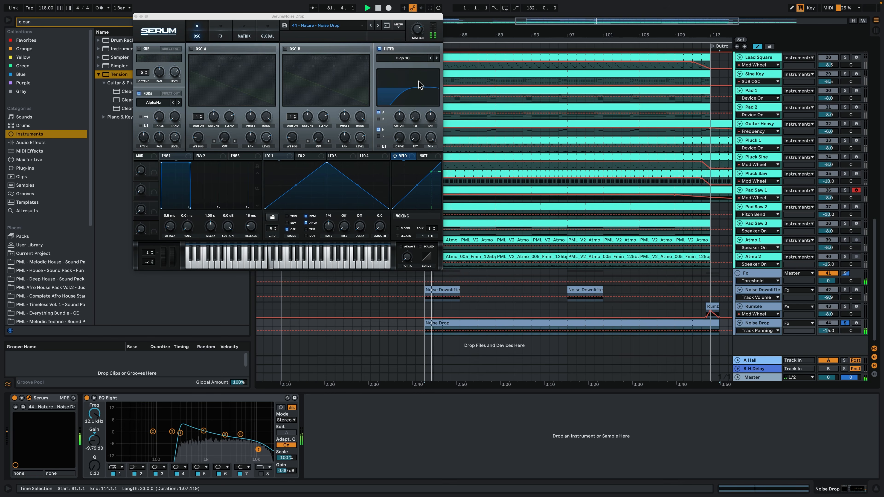
{"action": "left_click", "coordinate": [221, 34]}
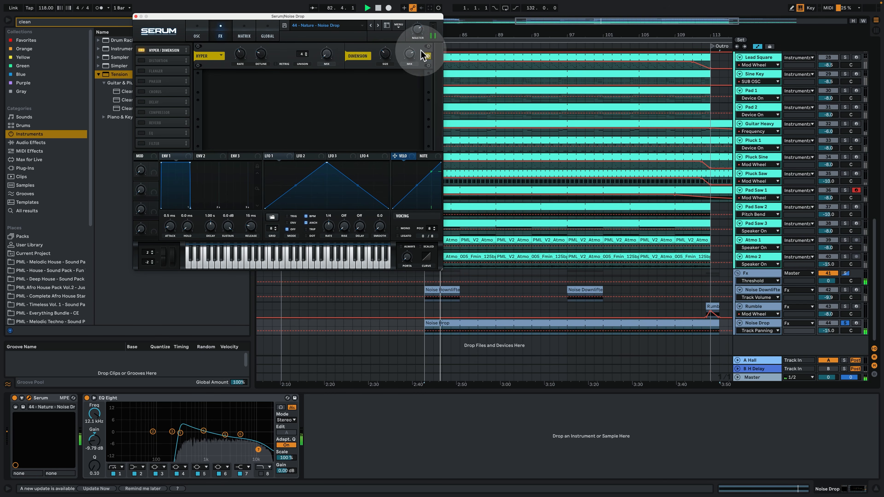
{"action": "key", "text": "space"}
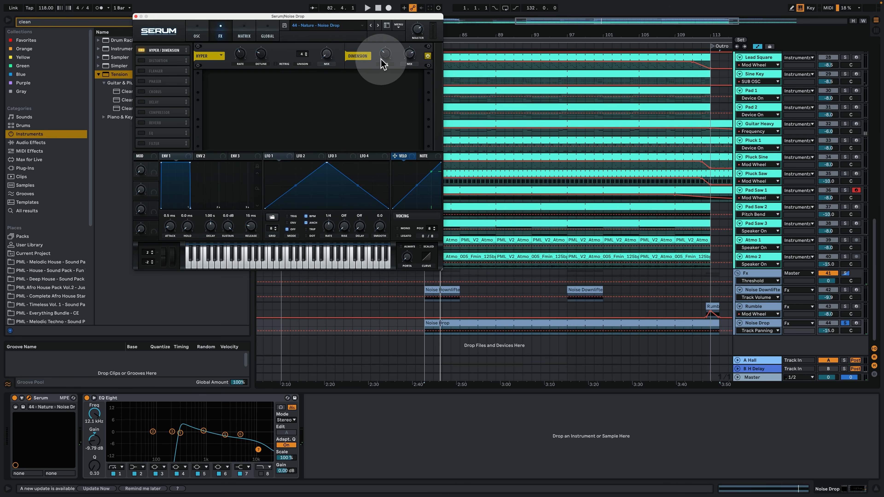
{"action": "key", "text": "space"}
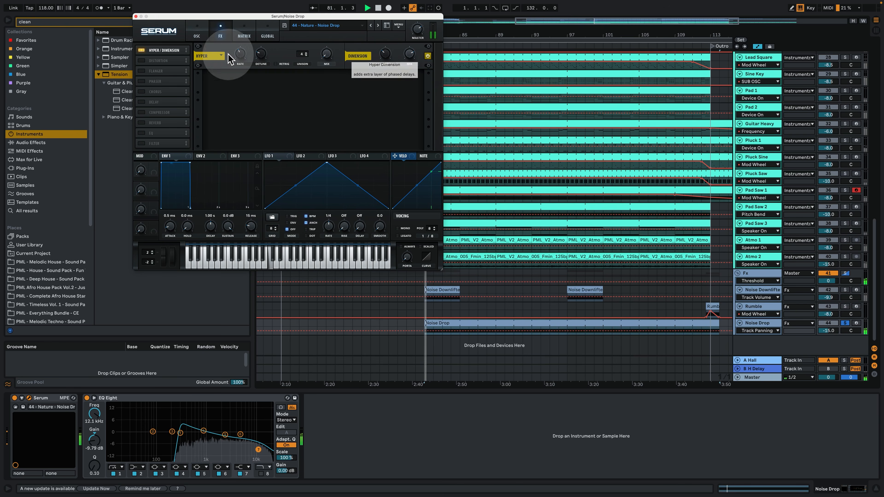
{"action": "left_click", "coordinate": [136, 17]}
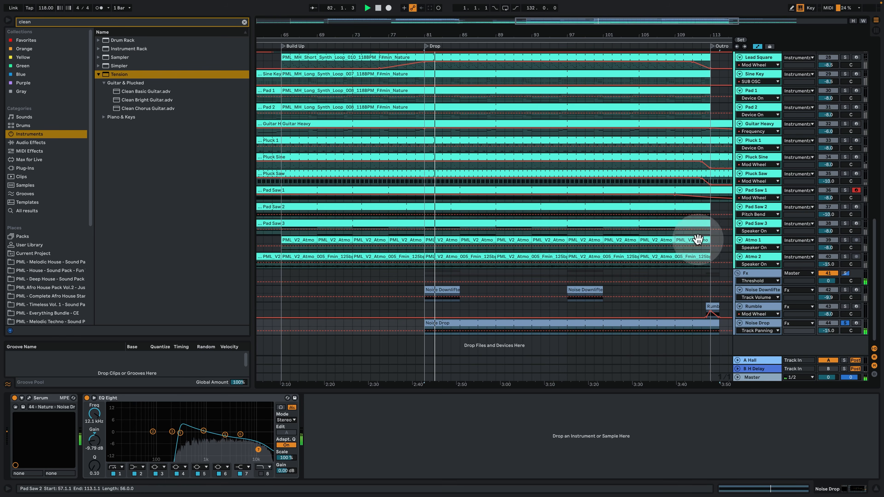
{"action": "key", "text": "space"}
Solo the Rumble track and play its clip leading into the Break at bar 49
{"action": "left_click_drag", "start_coordinate": [568, 35], "coordinate": [568, 10]}
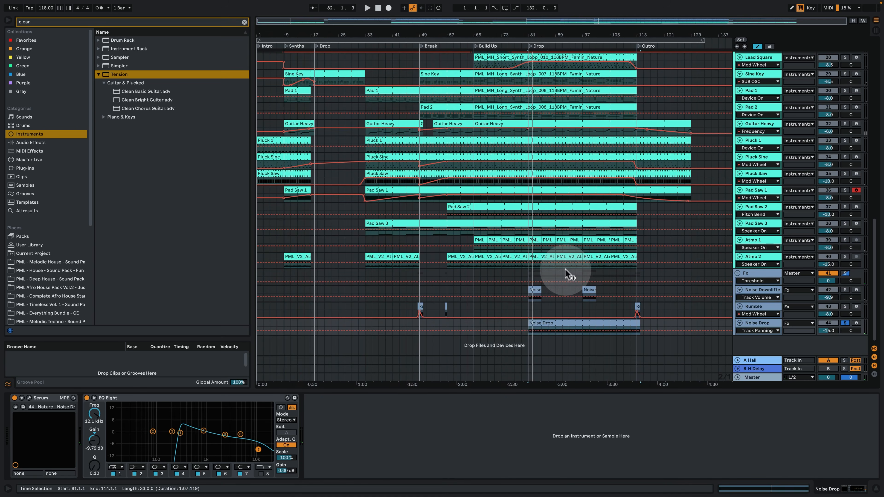
{"action": "left_click_drag", "start_coordinate": [421, 33], "coordinate": [450, 92]}
{"action": "left_click", "coordinate": [446, 307]}
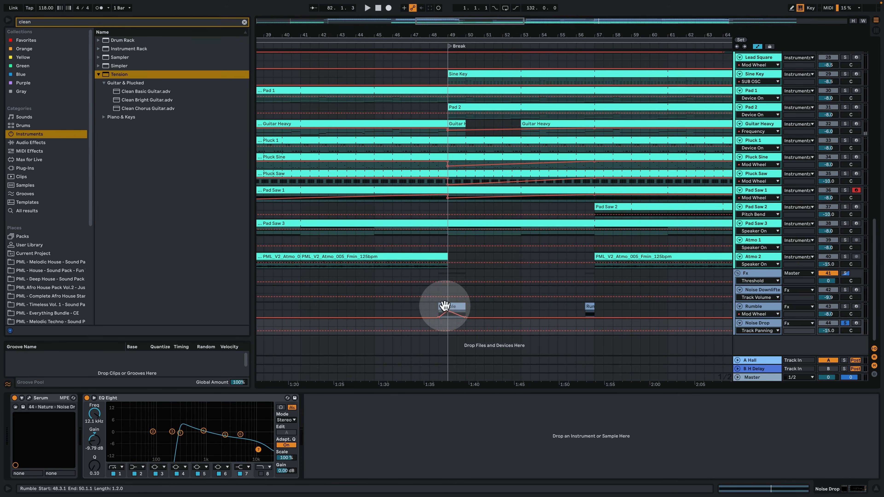
{"action": "left_click", "coordinate": [845, 307]}
{"action": "key", "text": "space"}
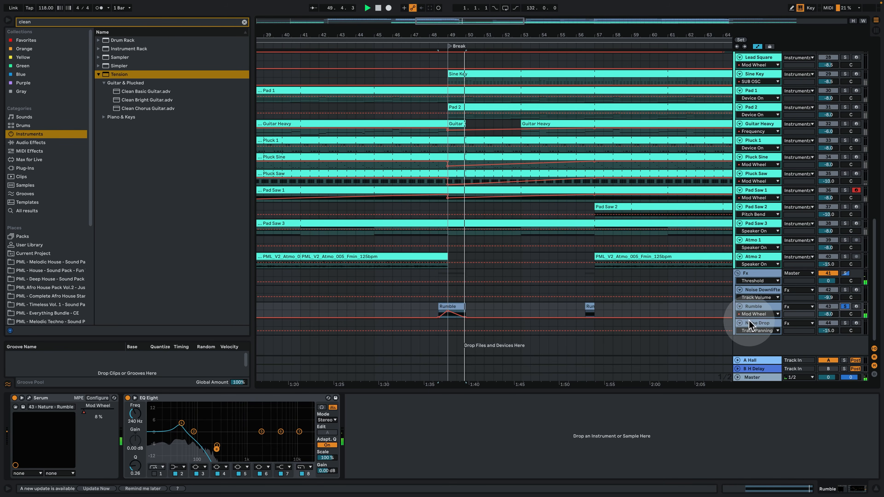
Enlarge the Rumble track and examine the notes of its clip at the Break
{"action": "left_click_drag", "start_coordinate": [750, 317], "coordinate": [750, 354]}
{"action": "left_click", "coordinate": [445, 301]}
{"action": "double_click", "coordinate": [456, 307]}
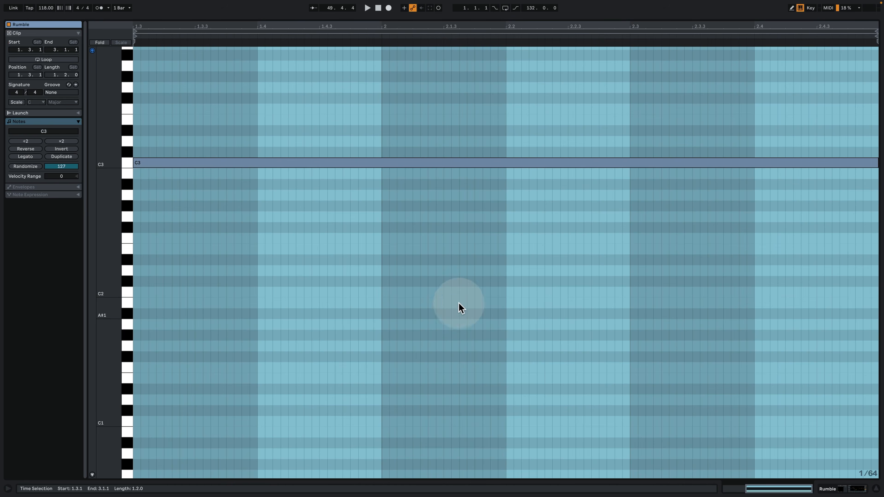
{"action": "key", "text": "space"}
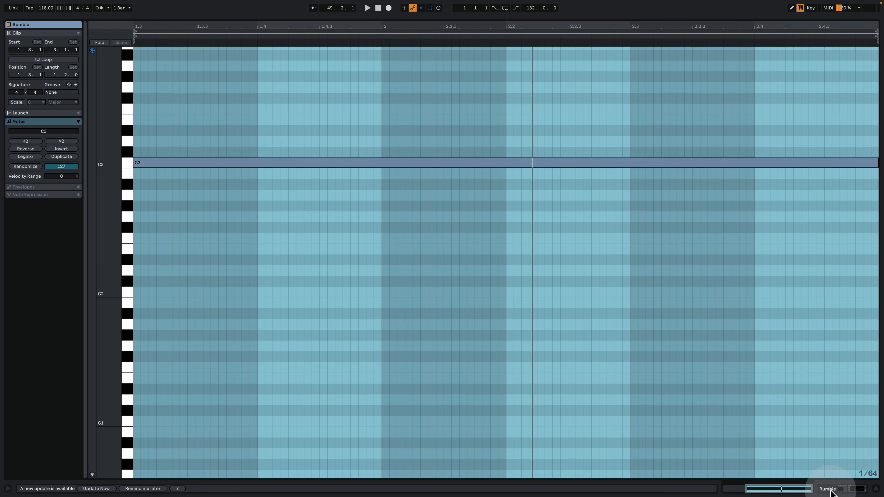
Show Rumble's devices and inspect its Serum noise oscillator, filter and effects
{"action": "left_click", "coordinate": [831, 491]}
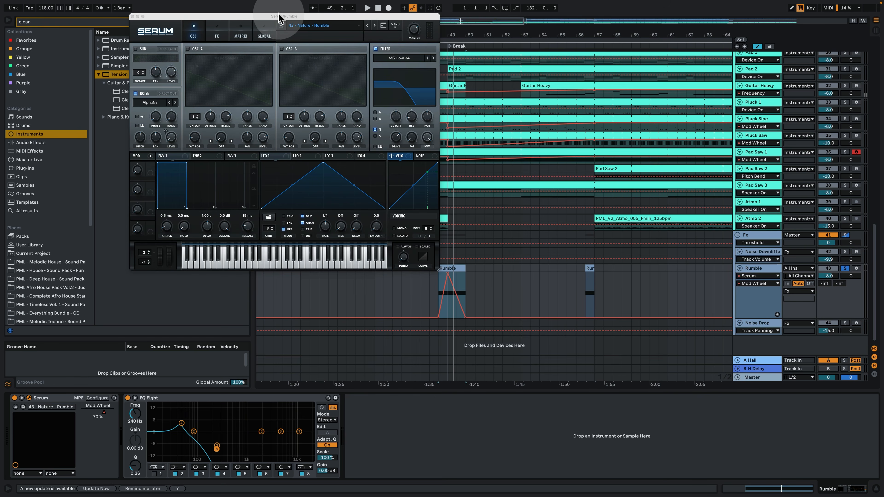
{"action": "left_click_drag", "start_coordinate": [280, 18], "coordinate": [197, 55]}
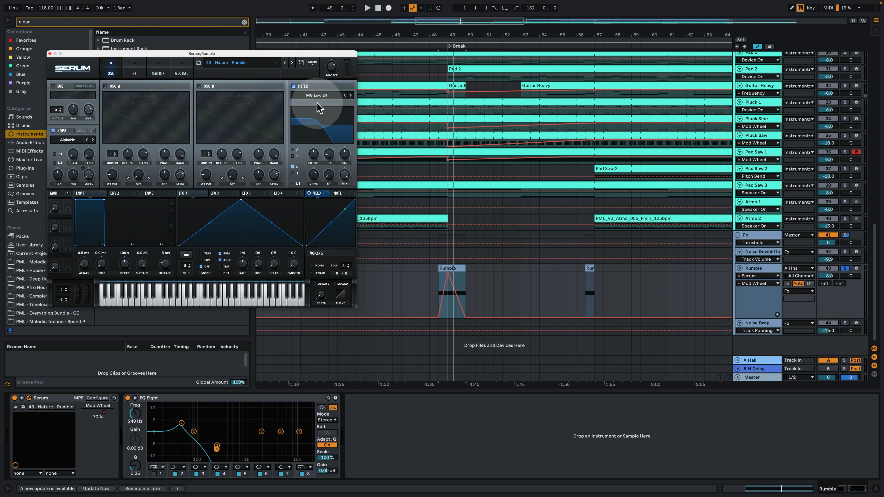
{"action": "left_click", "coordinate": [134, 70]}
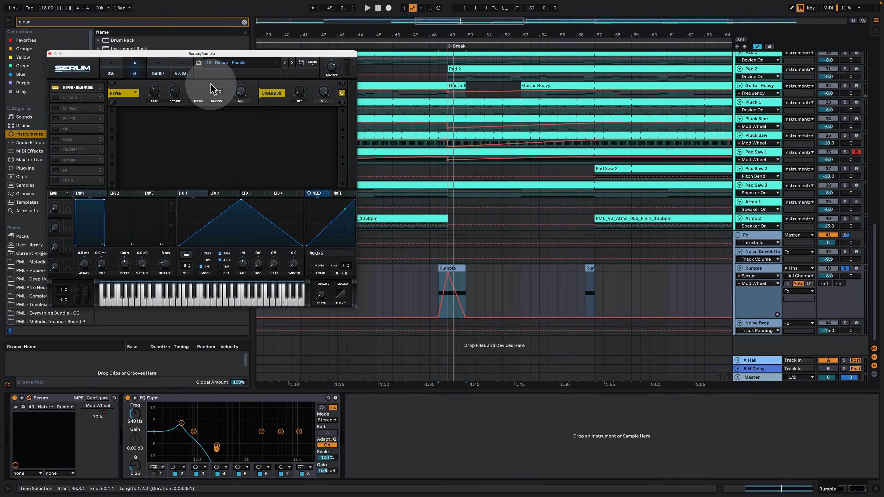
Play the Rumble clip with Serum's Hyper/Dimension effect on, off and on again to compare the sound
{"action": "key", "text": "space"}
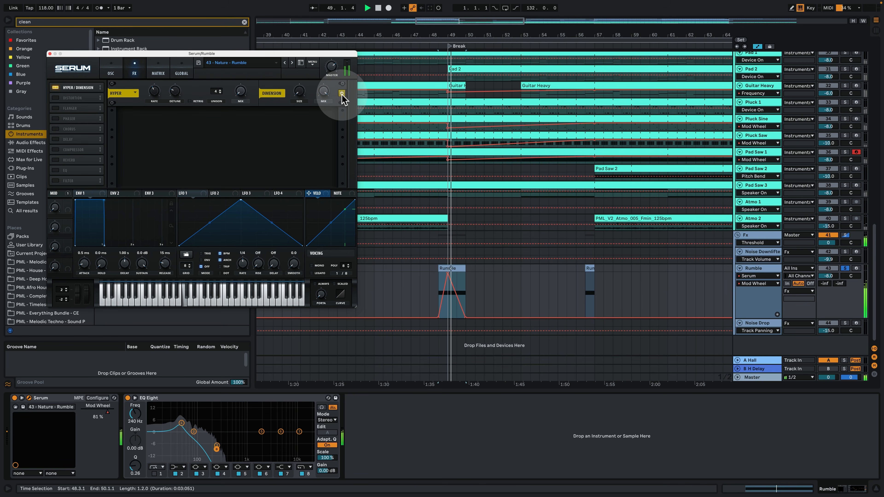
{"action": "left_click", "coordinate": [342, 94]}
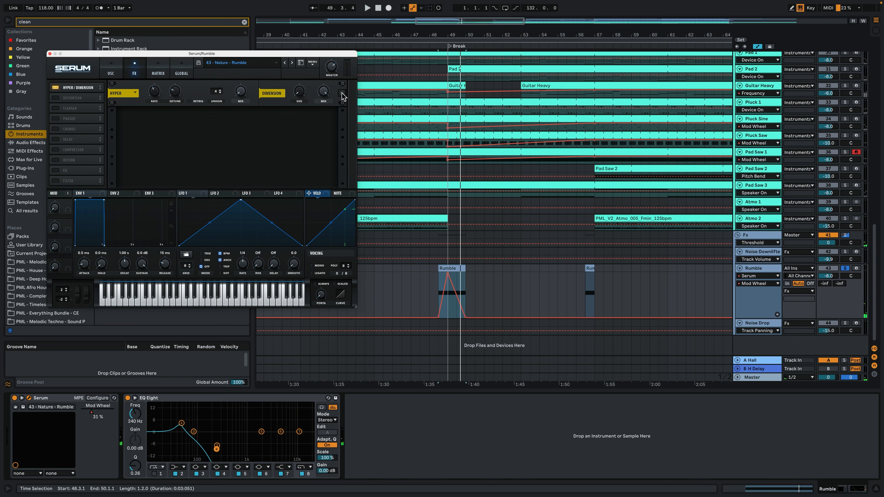
{"action": "key", "text": "space"}
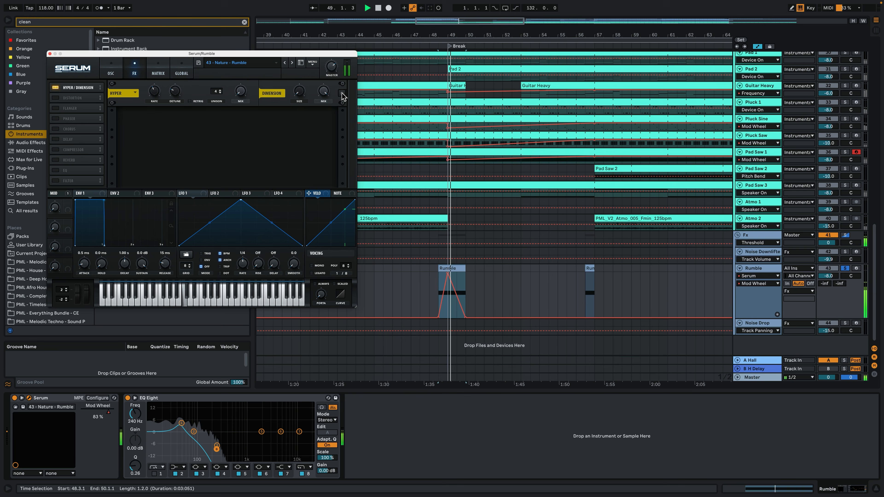
{"action": "left_click", "coordinate": [342, 94]}
{"action": "key", "text": "space"}
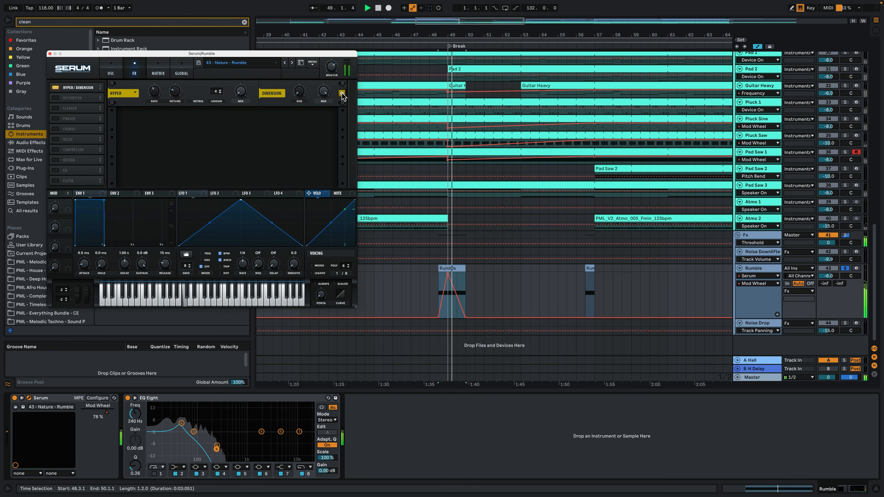
{"action": "key", "text": "space"}
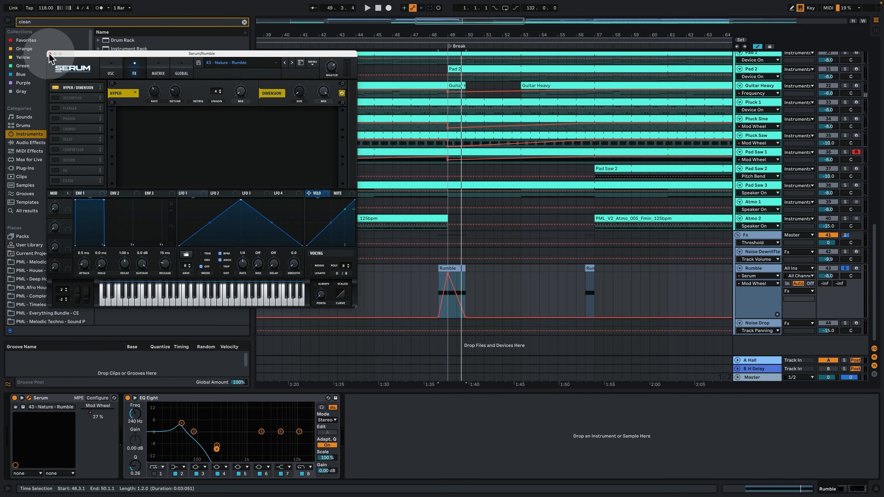
Close Rumble's Serum window, turn off its solo and play the full mix from bar 47 into the Break
{"action": "left_click", "coordinate": [49, 54]}
{"action": "left_click", "coordinate": [420, 268]}
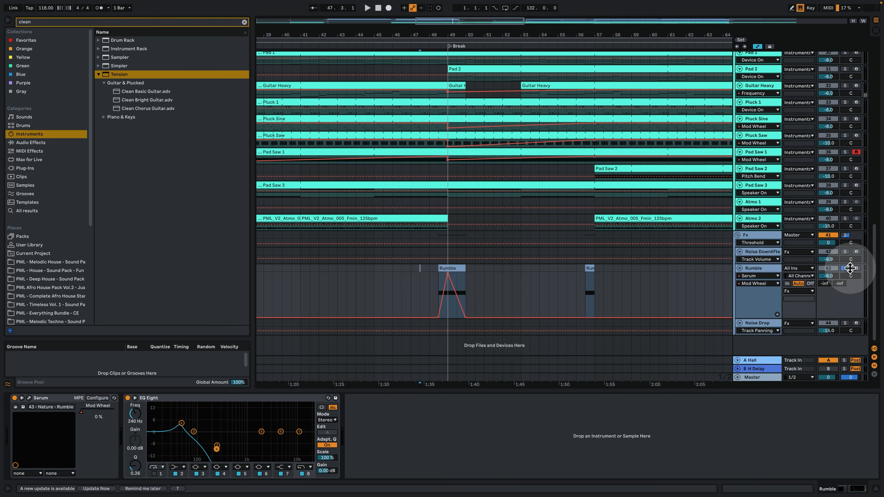
{"action": "key", "text": "space"}
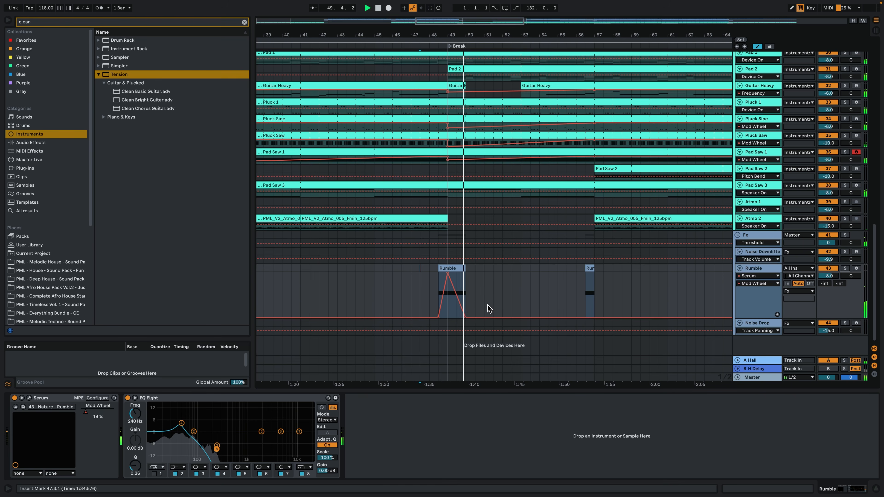
{"action": "key", "text": "space"}
{"action": "key", "text": "space"}
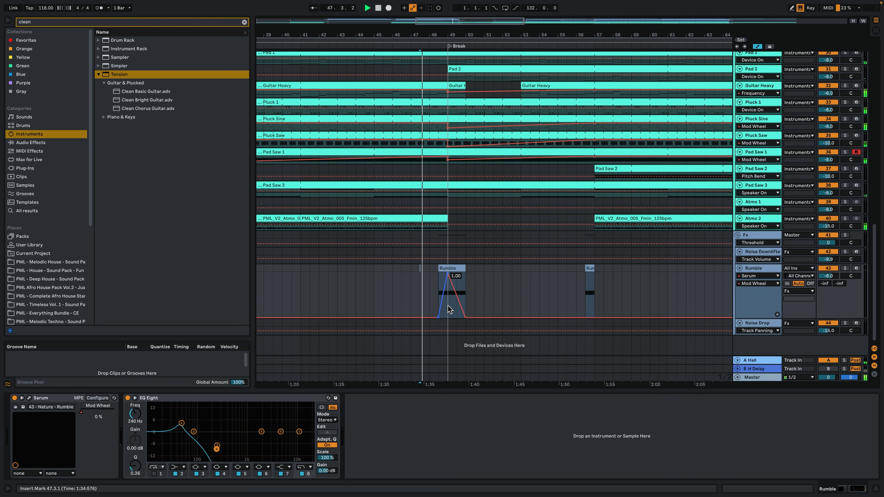
{"action": "left_click", "coordinate": [472, 40]}
{"action": "left_click_drag", "start_coordinate": [473, 34], "coordinate": [470, 17]}
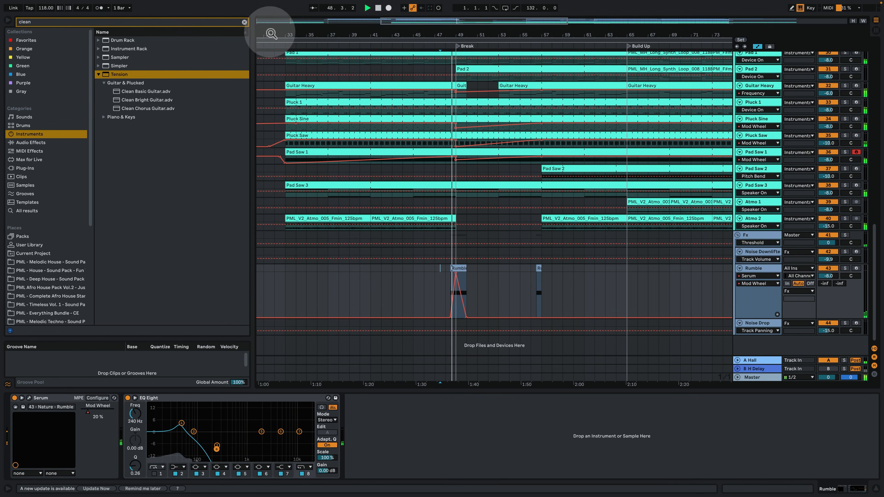
Clear the browser search, show the PML - Melodic House sound pack and display the whole arrangement
{"action": "left_click", "coordinate": [61, 263]}
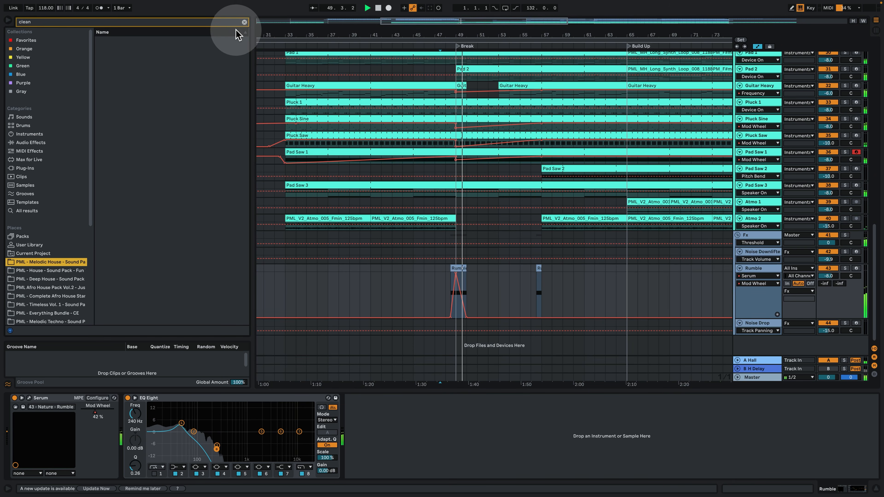
{"action": "left_click", "coordinate": [244, 22]}
{"action": "left_click_drag", "start_coordinate": [533, 40], "coordinate": [528, 14]}
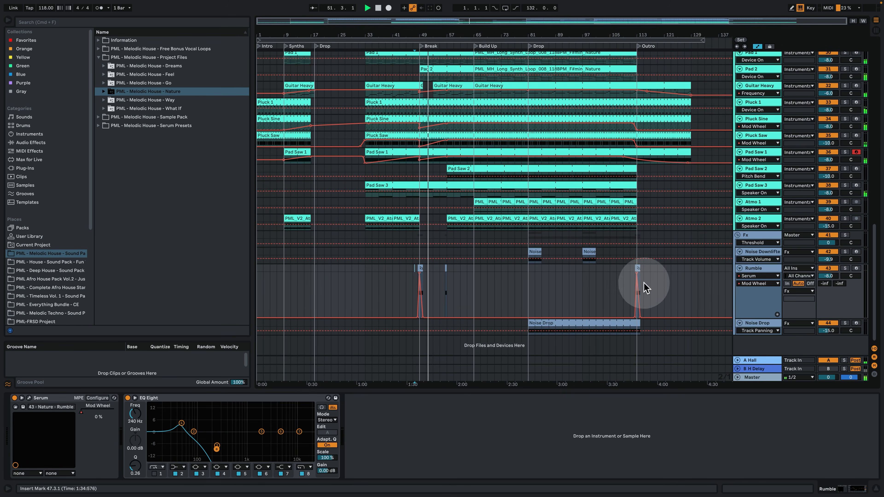
{"action": "scroll", "coordinate": [722, 270], "scroll_direction": "up", "scroll_amount": 3}
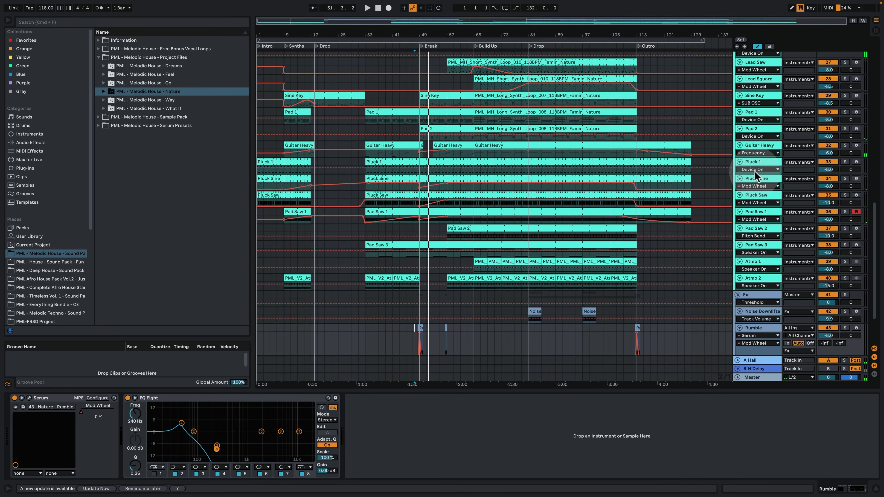
{"action": "left_click", "coordinate": [753, 160]}
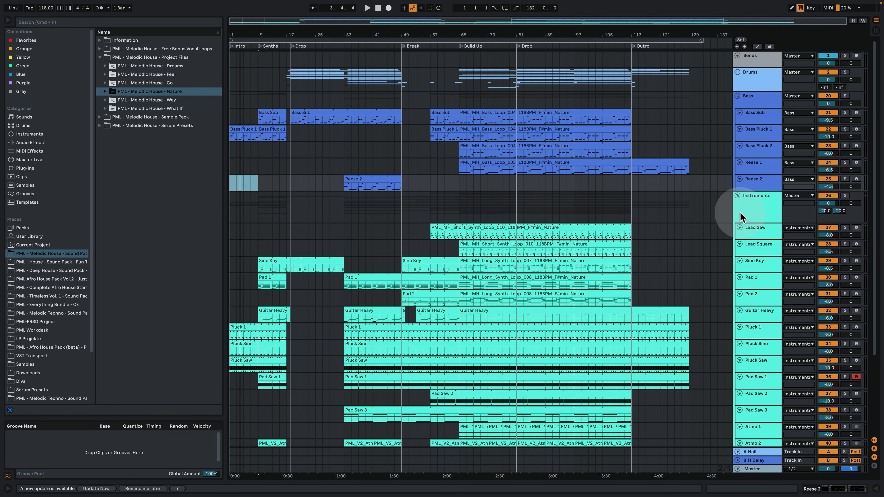
Play the Intro from bar 1, then the Synths section from bar 9
{"action": "scroll", "coordinate": [693, 231], "scroll_direction": "down", "scroll_amount": 3}
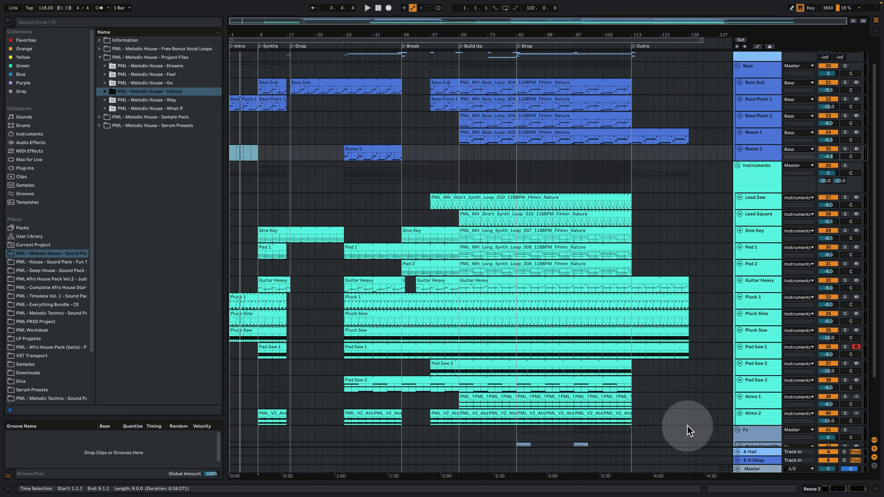
{"action": "left_click", "coordinate": [233, 123]}
{"action": "key", "text": "space"}
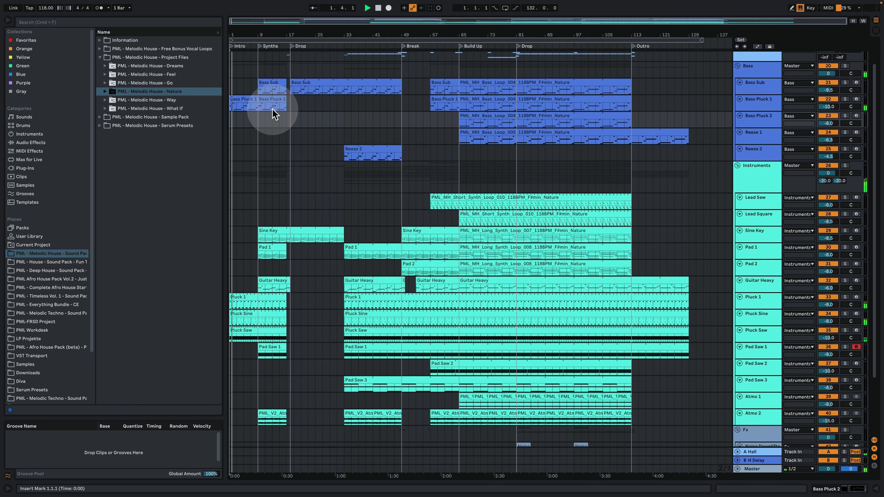
{"action": "left_click", "coordinate": [261, 125]}
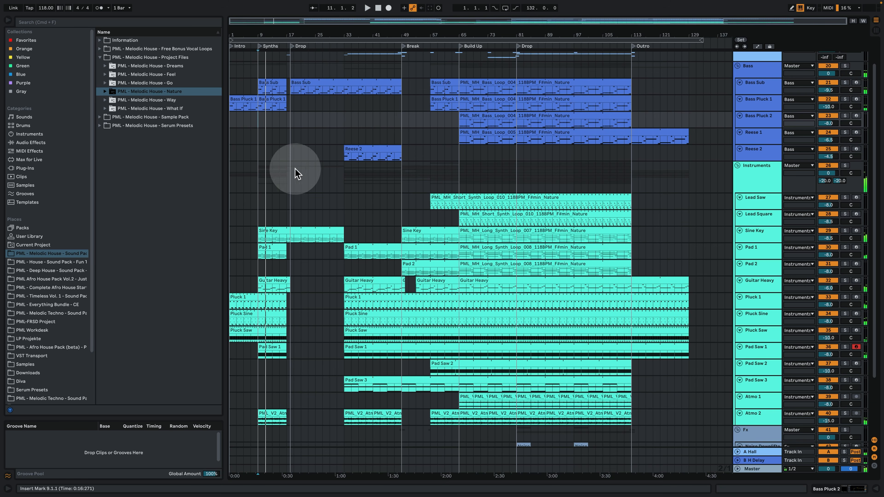
Play the first Drop from bar 18 and examine its active tracks across the arrangement
{"action": "left_click_drag", "start_coordinate": [288, 34], "coordinate": [289, 52]}
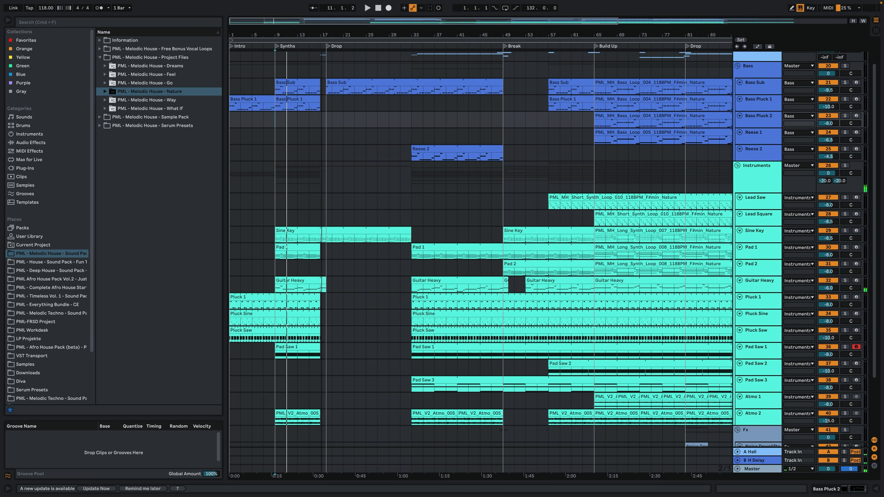
{"action": "left_click", "coordinate": [330, 49]}
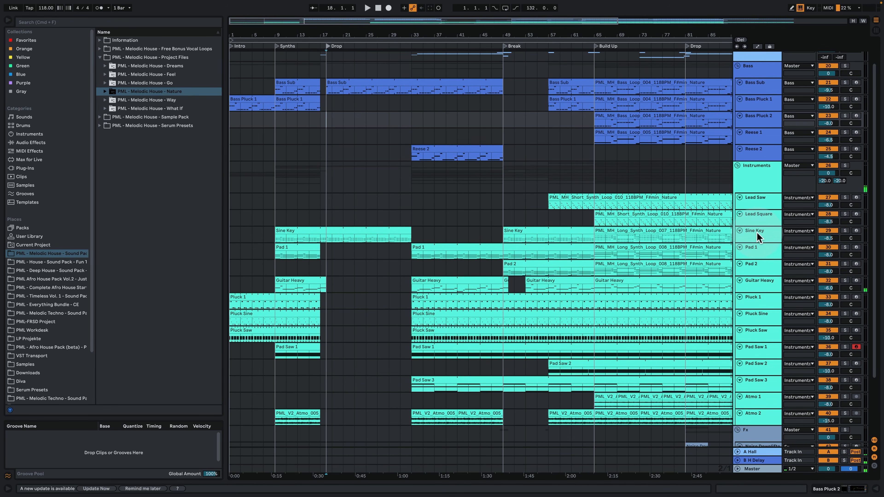
{"action": "key", "text": "space"}
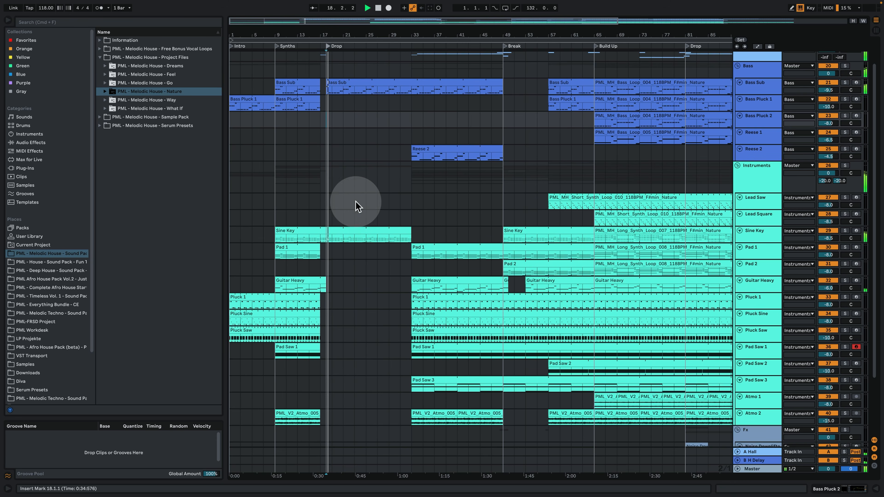
{"action": "scroll", "coordinate": [360, 216], "scroll_direction": "down", "scroll_amount": 5}
{"action": "scroll", "coordinate": [358, 232], "scroll_direction": "up", "scroll_amount": 7}
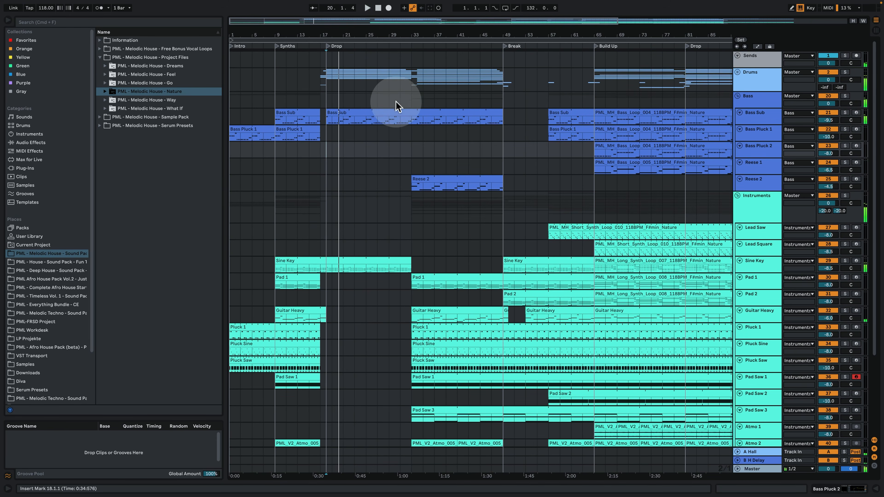
Show the tracks' automation and play the first Drop from bar 23, then from bar 29
{"action": "left_click", "coordinate": [357, 85]}
{"action": "left_click", "coordinate": [744, 72]}
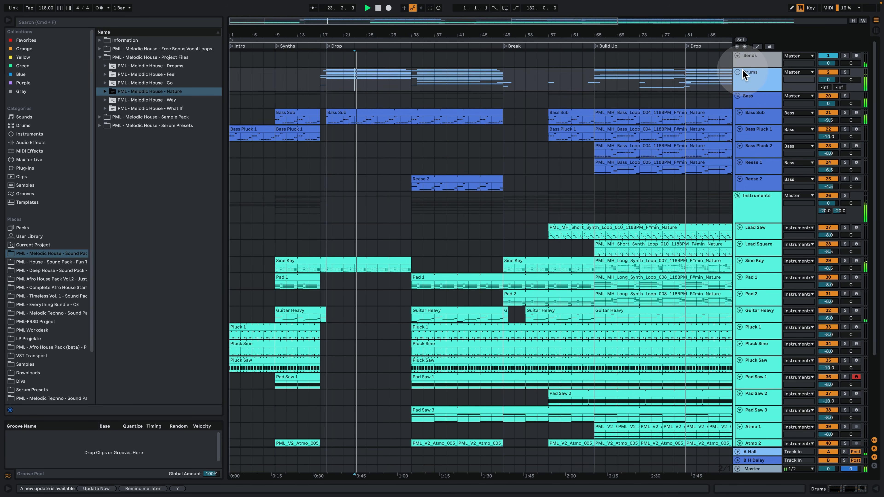
{"action": "left_click", "coordinate": [758, 46]}
{"action": "left_click_drag", "start_coordinate": [401, 32], "coordinate": [401, 14]}
{"action": "key", "text": "space"}
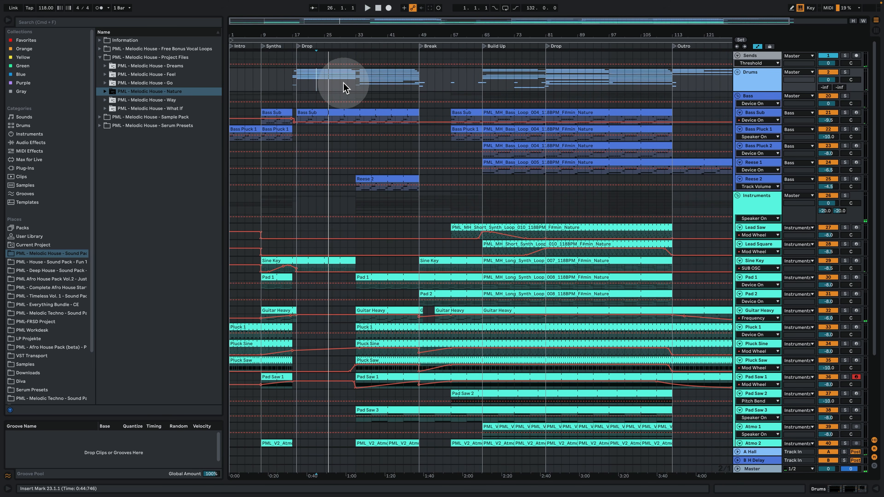
{"action": "key", "text": "space"}
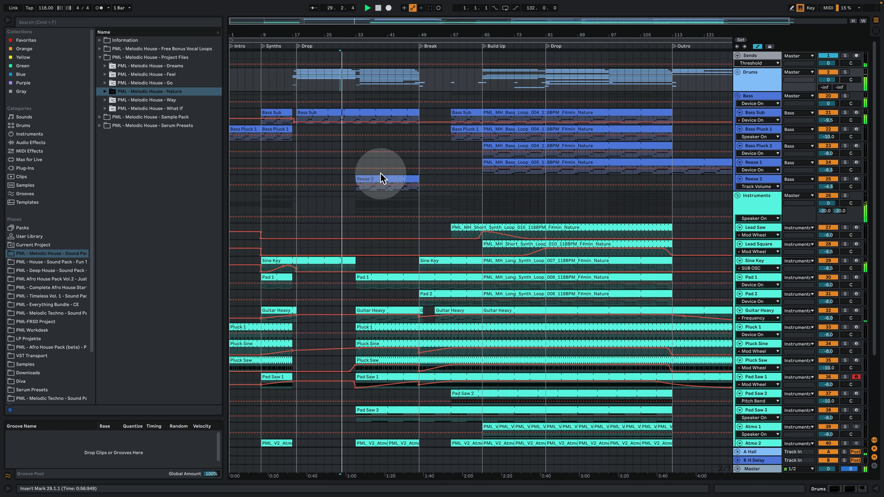
Play the second half of the first Drop from bar 33, reviewing the bass, instrument and FX layers that enter
{"action": "scroll", "coordinate": [377, 174], "scroll_direction": "down", "scroll_amount": 1}
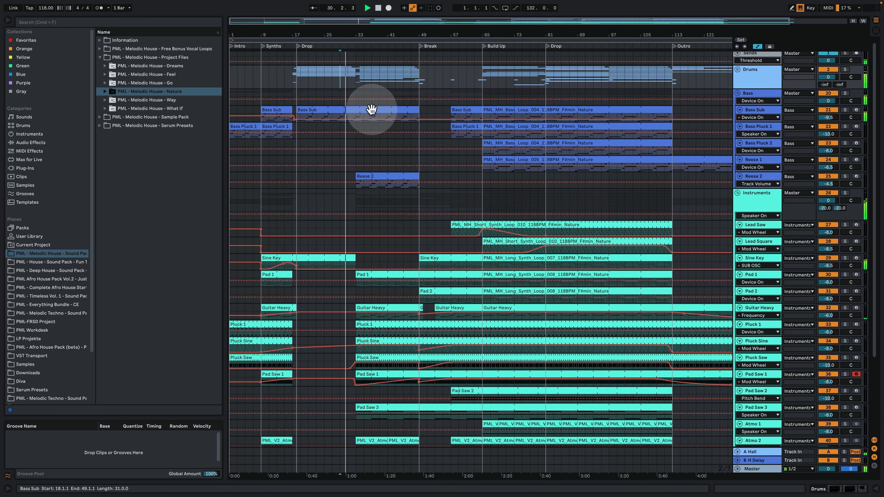
{"action": "left_click_drag", "start_coordinate": [351, 35], "coordinate": [380, 36]}
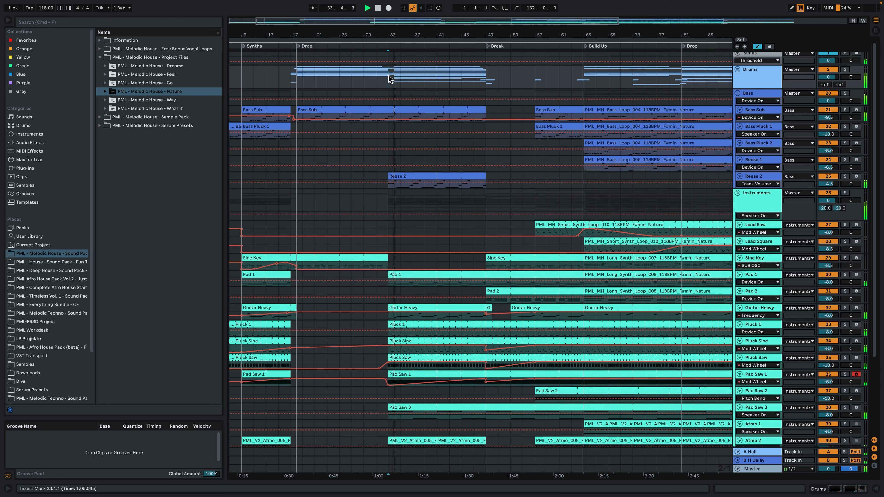
{"action": "scroll", "coordinate": [464, 142], "scroll_direction": "down", "scroll_amount": 2}
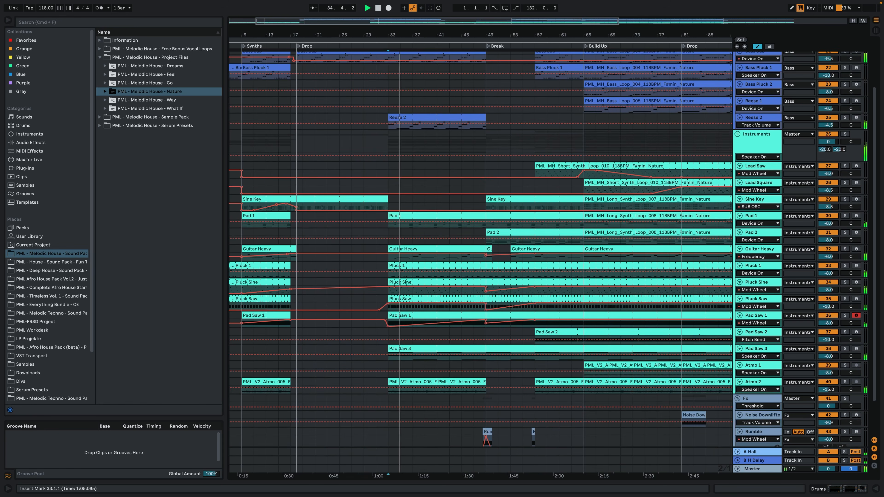
{"action": "scroll", "coordinate": [458, 149], "scroll_direction": "up", "scroll_amount": 1}
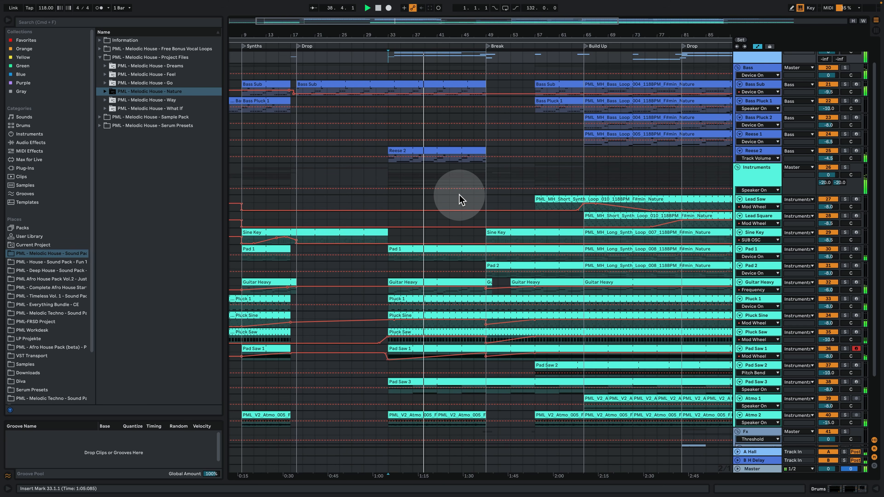
{"action": "scroll", "coordinate": [452, 205], "scroll_direction": "up", "scroll_amount": 2}
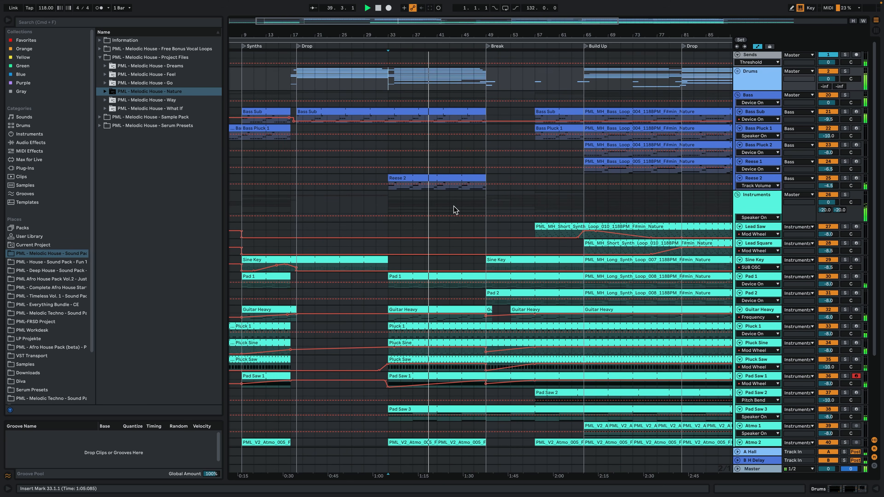
{"action": "left_click", "coordinate": [466, 177]}
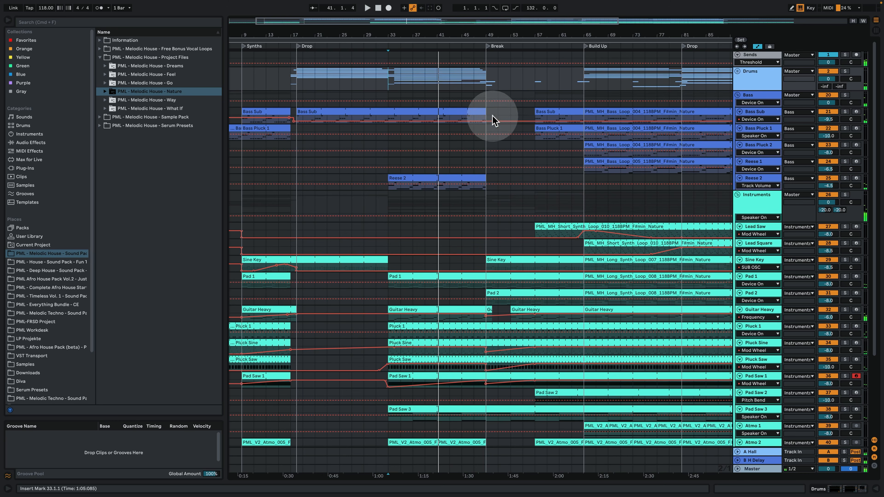
Play the Break from bar 49 and follow its instrument and FX tracks towards the Build Up
{"action": "left_click", "coordinate": [506, 37]}
{"action": "left_click_drag", "start_coordinate": [504, 36], "coordinate": [485, 42]}
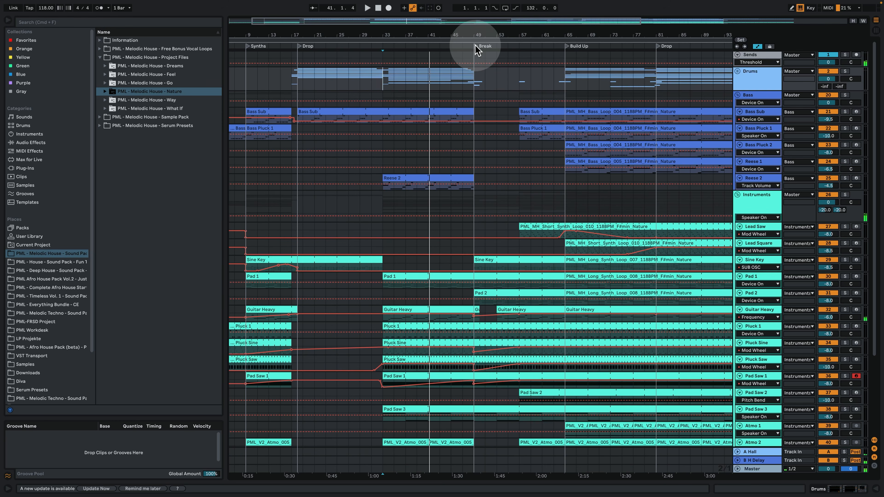
{"action": "left_click", "coordinate": [484, 57]}
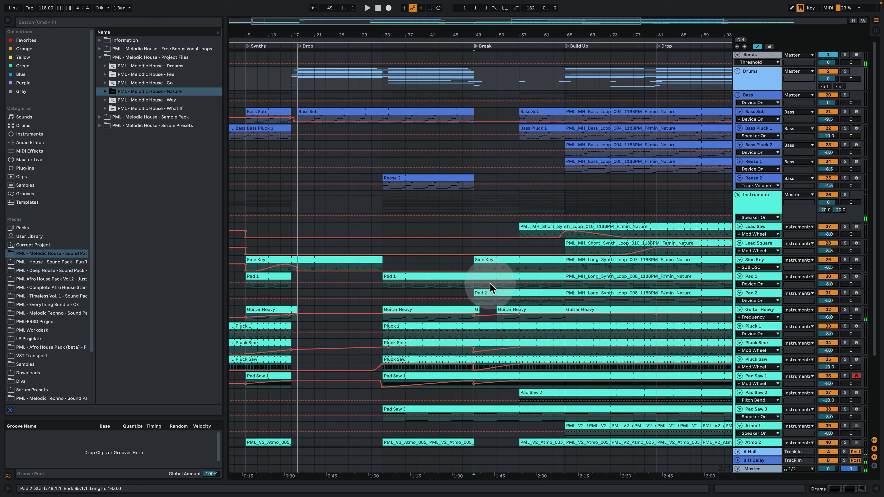
{"action": "left_click", "coordinate": [511, 377]}
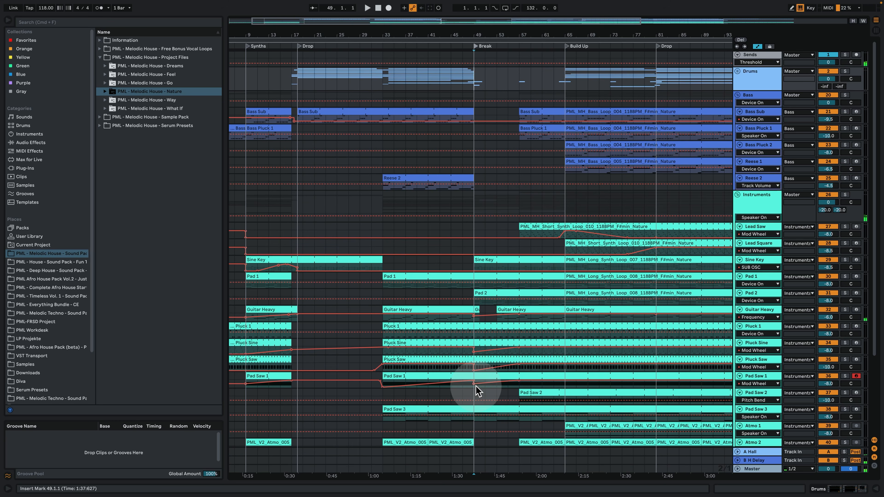
{"action": "left_click", "coordinate": [475, 310]}
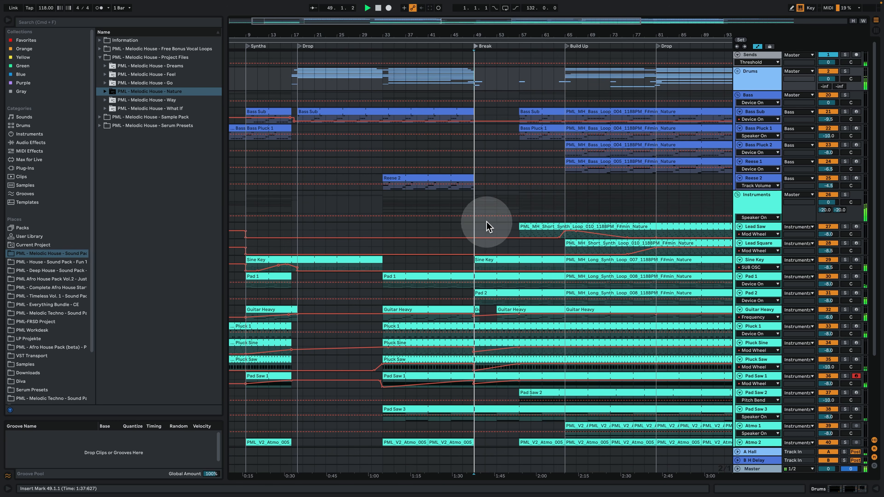
{"action": "scroll", "coordinate": [492, 303], "scroll_direction": "down", "scroll_amount": 5}
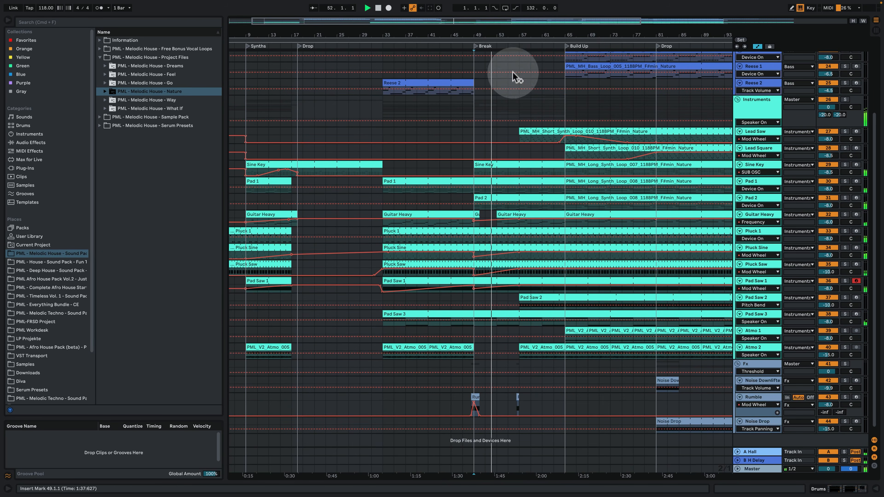
{"action": "left_click_drag", "start_coordinate": [503, 35], "coordinate": [429, 64]}
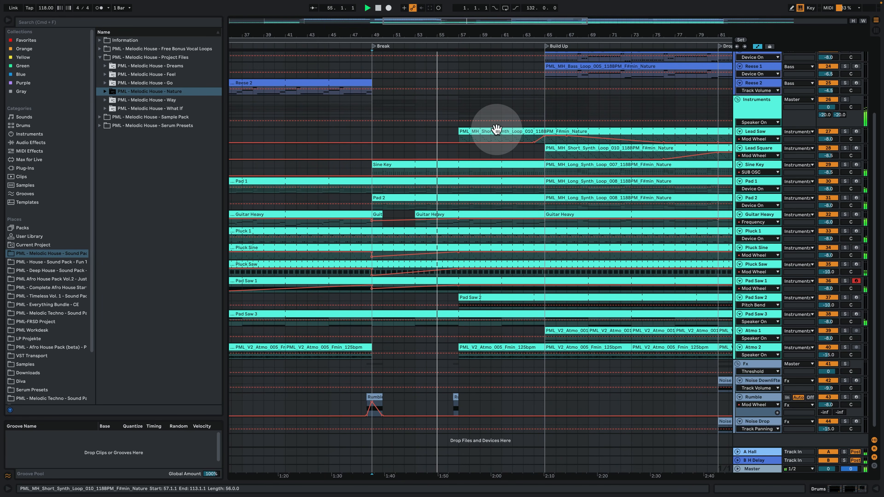
{"action": "key", "text": "space"}
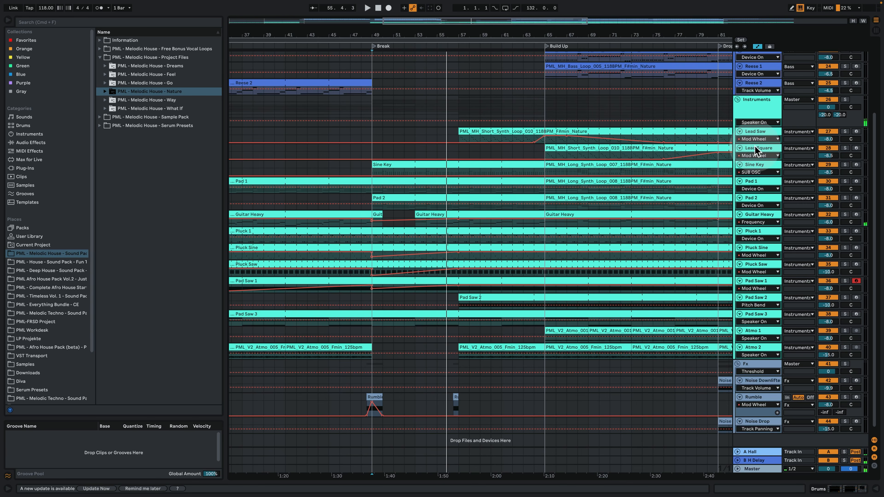
Play the arrangement from bar 57 and open the notes of the Lead Saw clip that starts there
{"action": "left_click_drag", "start_coordinate": [487, 34], "coordinate": [542, 15]}
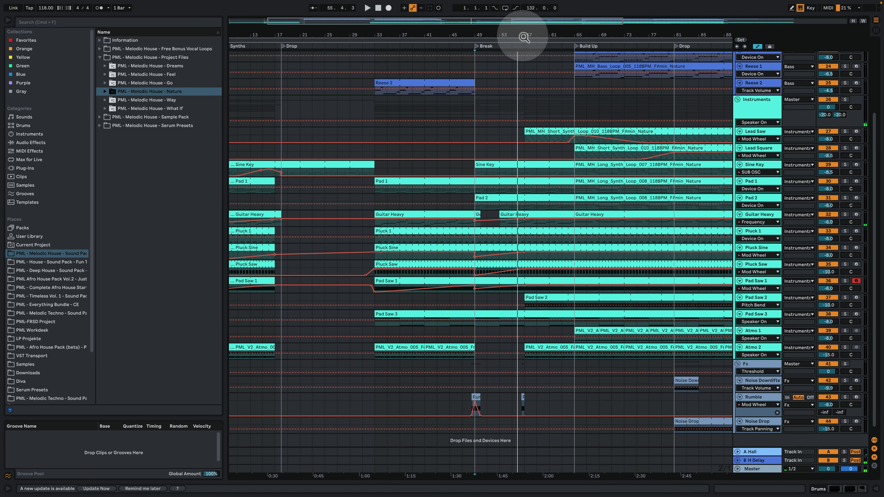
{"action": "left_click_drag", "start_coordinate": [525, 36], "coordinate": [440, 46]}
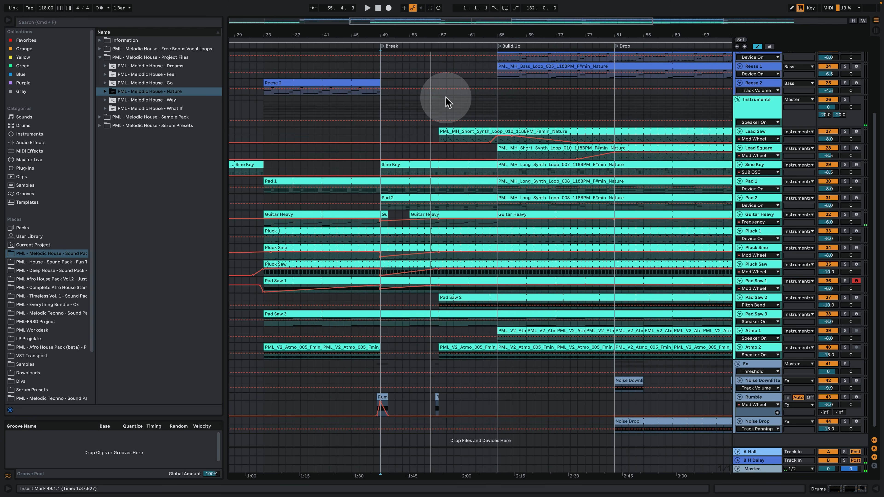
{"action": "key", "text": "space"}
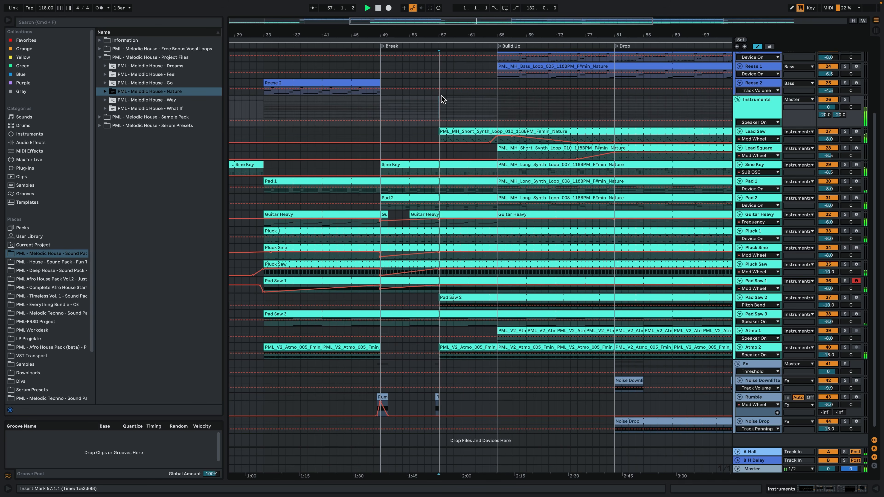
{"action": "left_click", "coordinate": [463, 133]}
{"action": "double_click", "coordinate": [463, 133]}
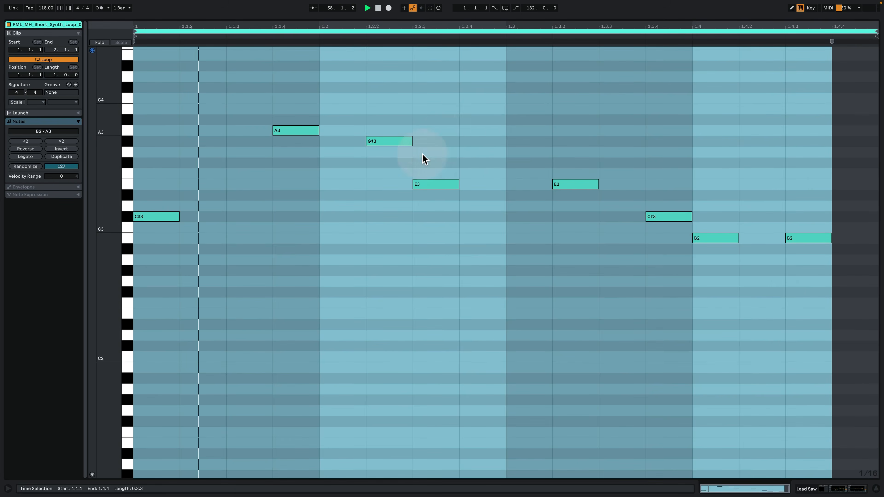
Leave the Lead Saw clip's notes and follow the instrument and bass tracks as playback reaches the Build Up
{"action": "left_click", "coordinate": [322, 269]}
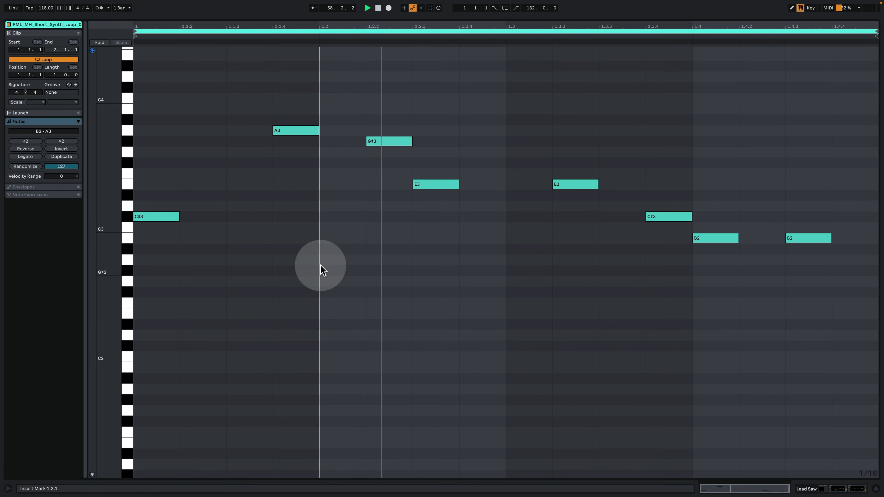
{"action": "left_click", "coordinate": [827, 489]}
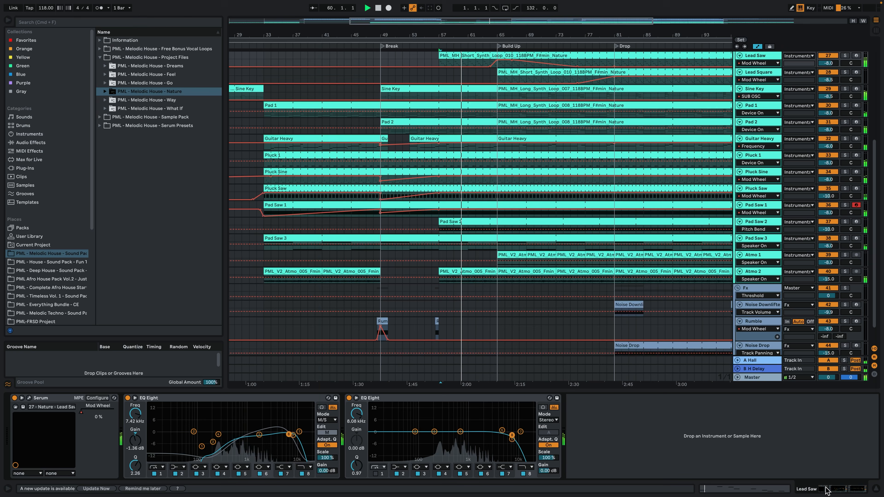
{"action": "scroll", "coordinate": [534, 161], "scroll_direction": "up", "scroll_amount": 2}
{"action": "left_click_drag", "start_coordinate": [501, 32], "coordinate": [497, 33]}
{"action": "scroll", "coordinate": [524, 130], "scroll_direction": "up", "scroll_amount": 3}
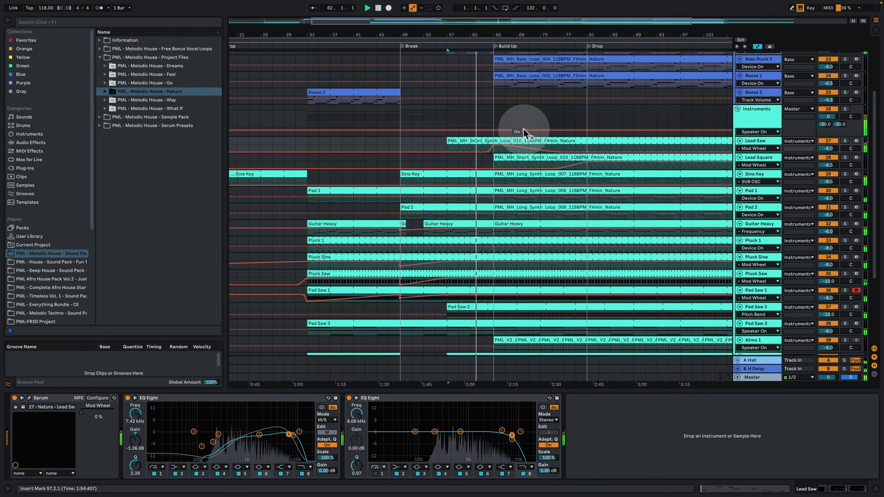
{"action": "scroll", "coordinate": [520, 126], "scroll_direction": "up", "scroll_amount": 2}
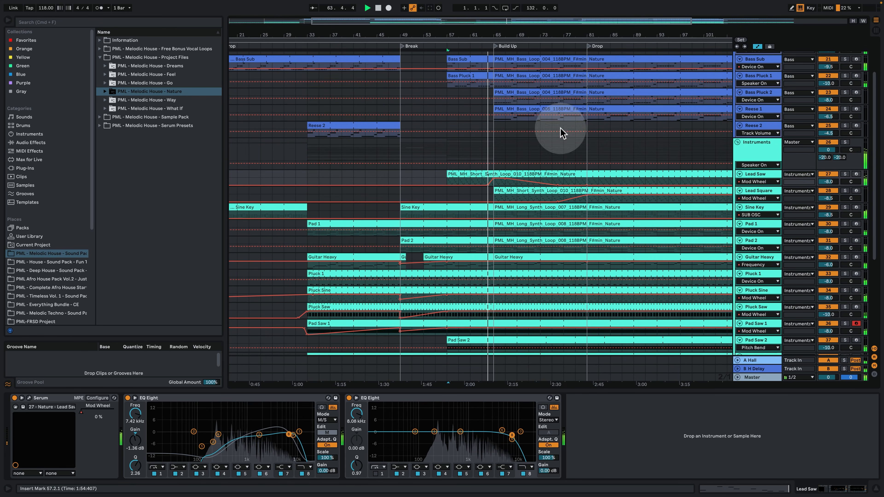
{"action": "scroll", "coordinate": [562, 133], "scroll_direction": "up", "scroll_amount": 2}
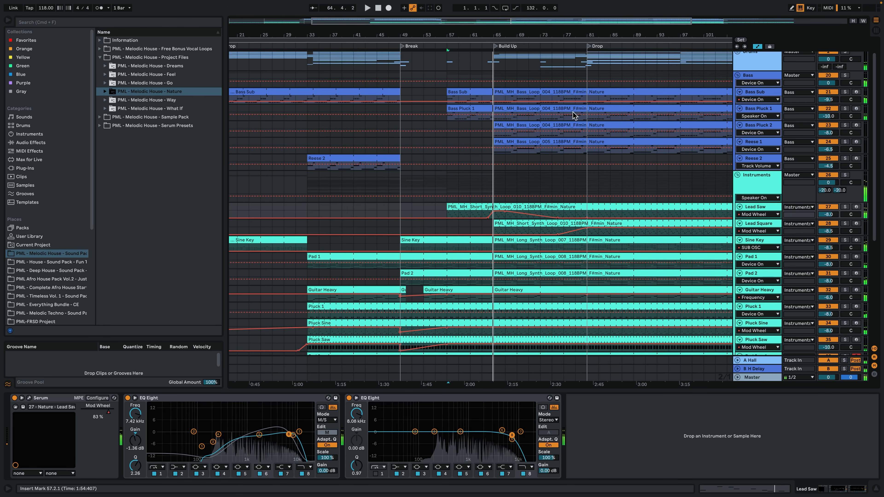
{"action": "scroll", "coordinate": [557, 95], "scroll_direction": "up", "scroll_amount": 1}
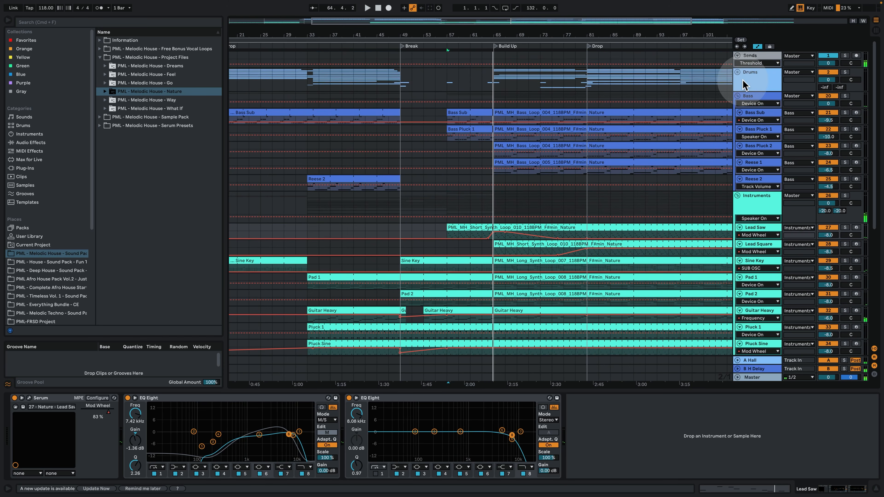
Unfold the Drums group, set the insert mark at bar 65 and inspect the EQ Eight on the Kicks group
{"action": "left_click", "coordinate": [737, 72]}
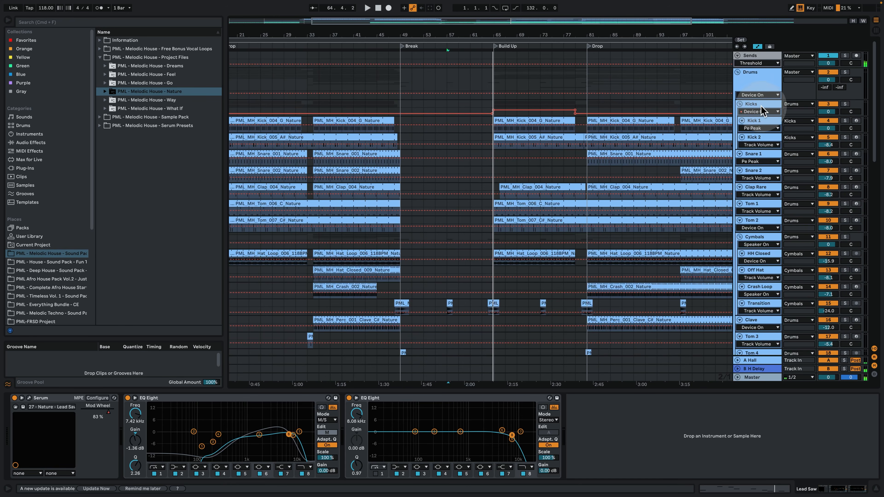
{"action": "left_click", "coordinate": [761, 106]}
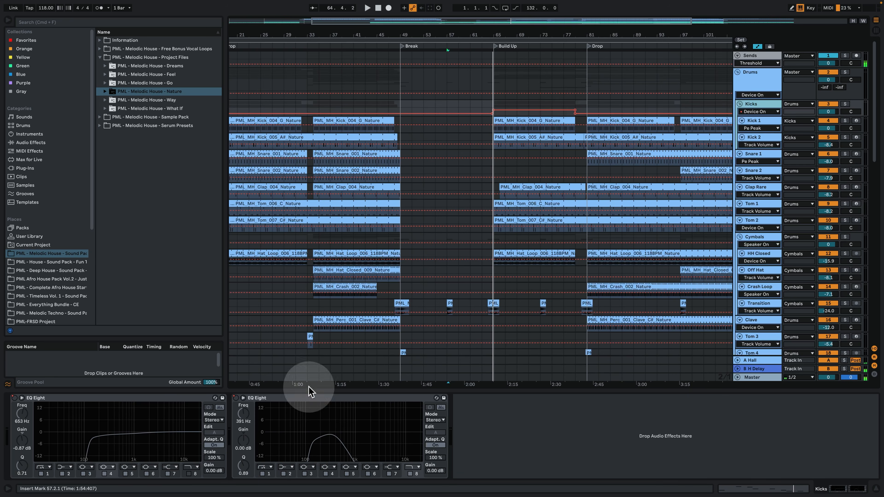
{"action": "left_click", "coordinate": [496, 104]}
{"action": "left_click", "coordinate": [87, 468]}
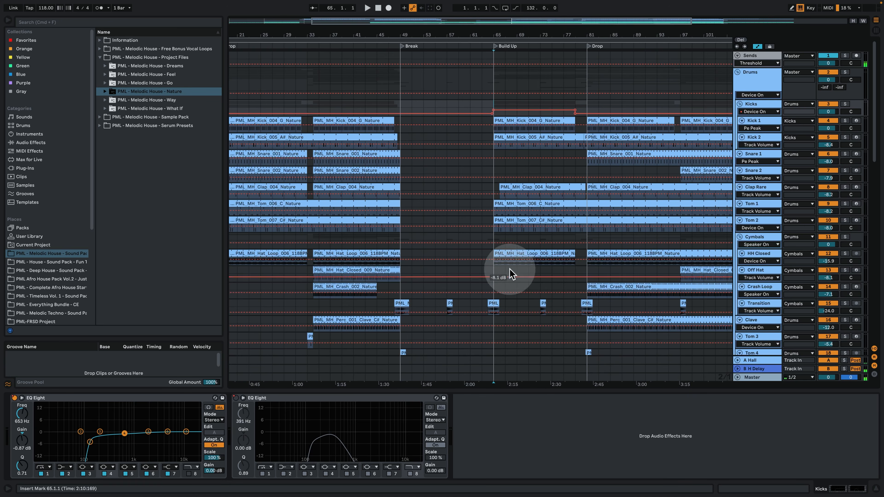
Locate the Build Up's Snare Roll clip, then play from bar 65 with the device view hidden and stop playback
{"action": "scroll", "coordinate": [536, 223], "scroll_direction": "down", "scroll_amount": 10}
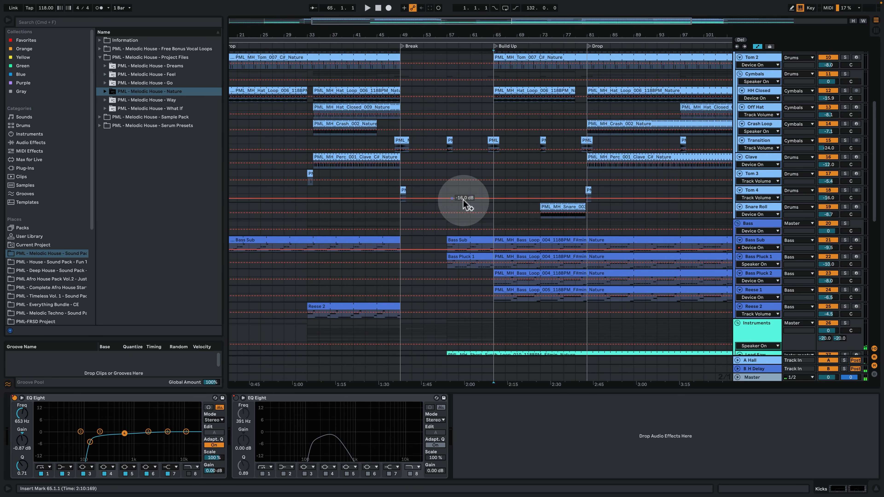
{"action": "left_click", "coordinate": [553, 208]}
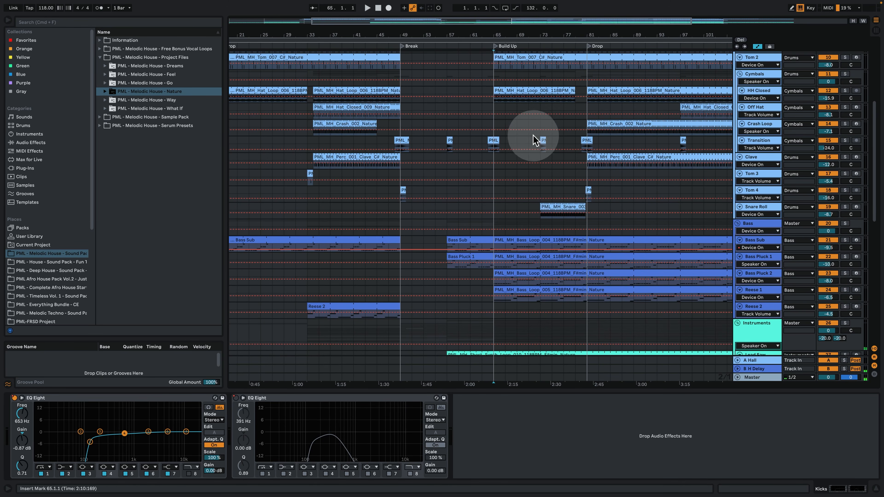
{"action": "key", "text": "space"}
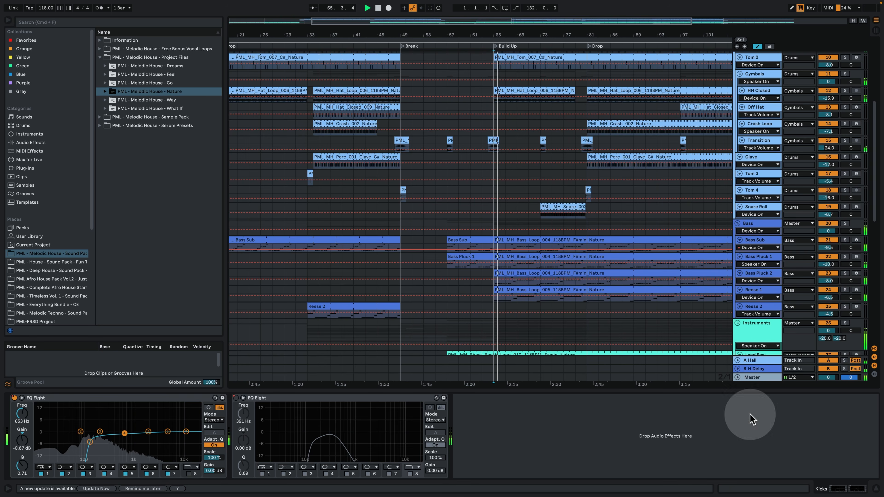
{"action": "left_click", "coordinate": [877, 490]}
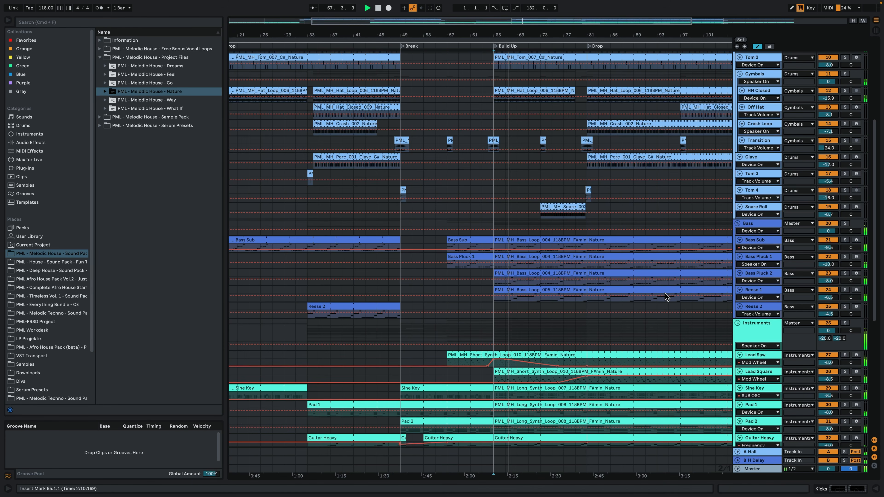
{"action": "left_click", "coordinate": [562, 232]}
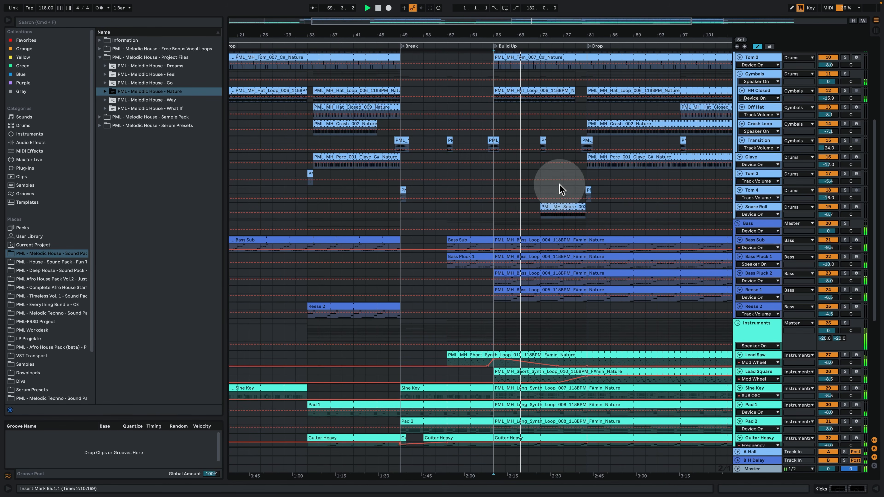
{"action": "left_click_drag", "start_coordinate": [540, 36], "coordinate": [532, 41]}
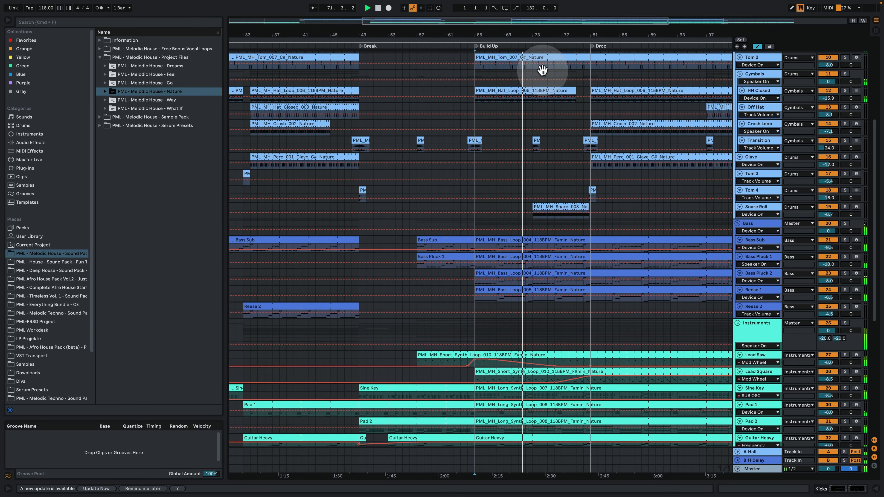
{"action": "key", "text": "space"}
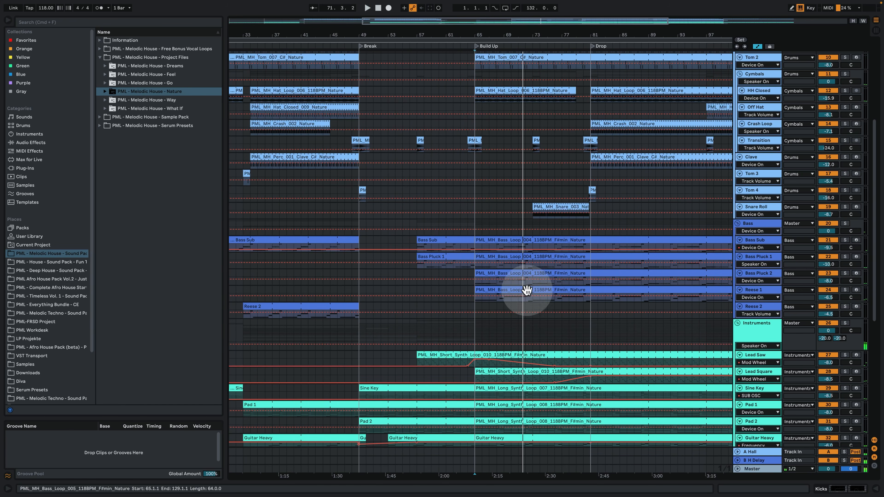
Compare the notes of the Bass Sub clips starting at bars 57 and 65, then return to the arrangement
{"action": "double_click", "coordinate": [456, 239]}
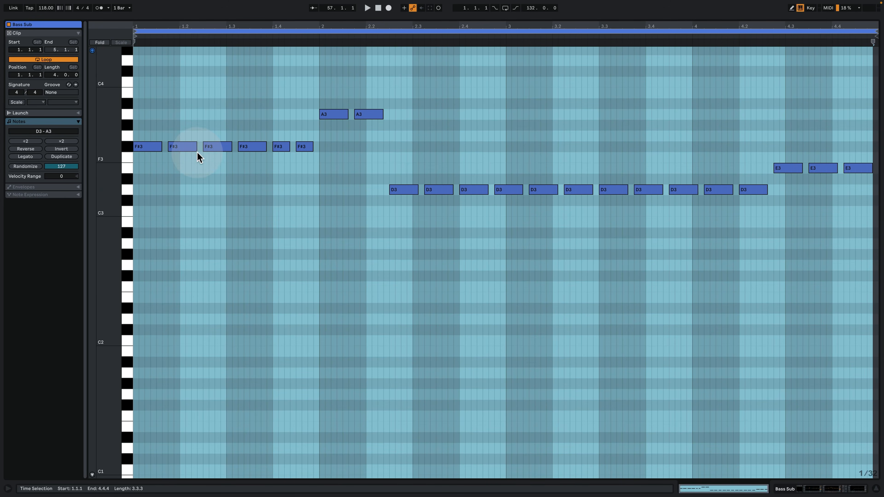
{"action": "left_click", "coordinate": [798, 489]}
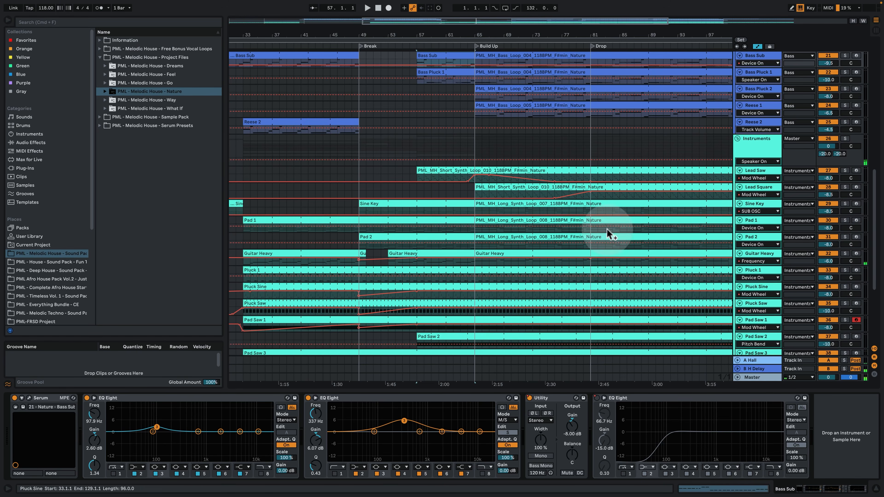
{"action": "double_click", "coordinate": [498, 56]}
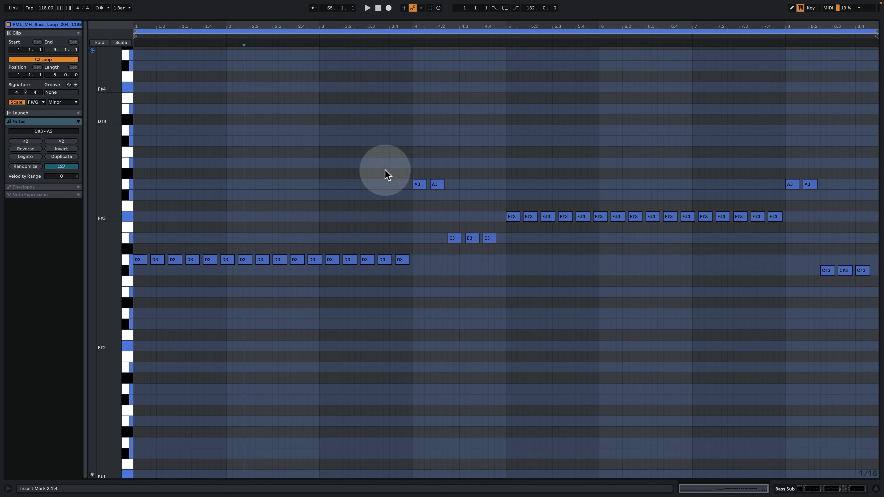
{"action": "left_click", "coordinate": [209, 249]}
{"action": "left_click", "coordinate": [117, 261]}
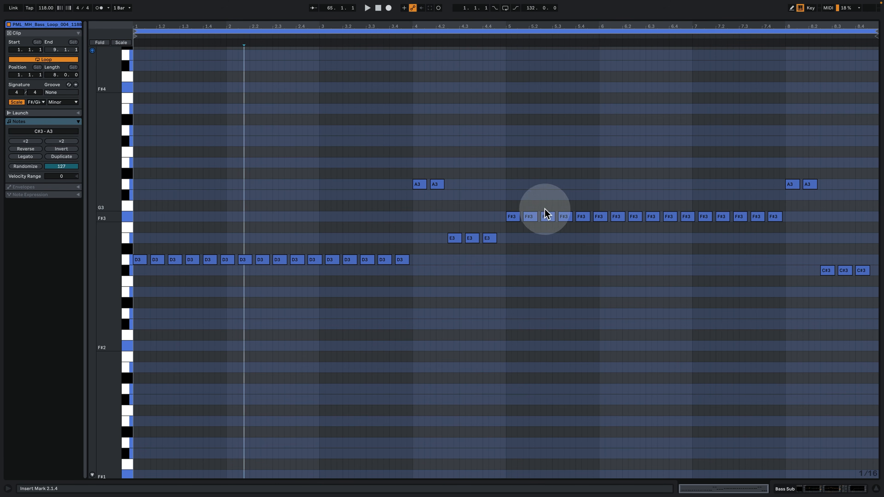
{"action": "left_click", "coordinate": [874, 488]}
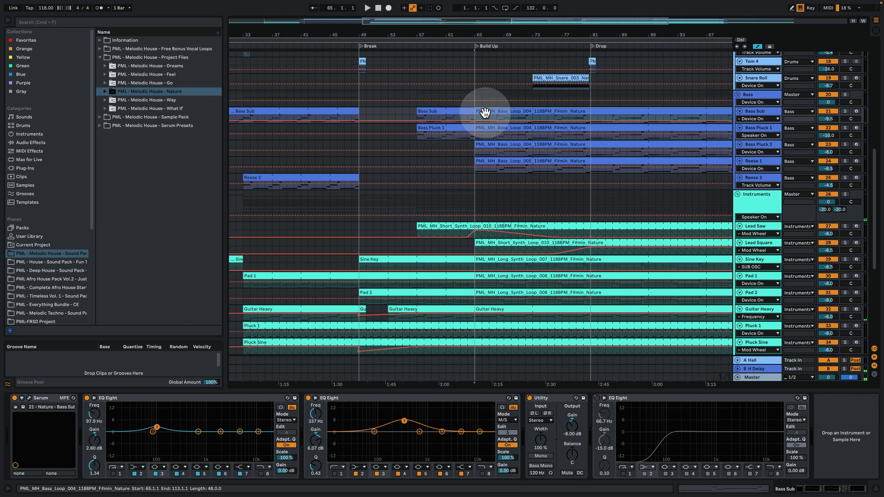
Play the second Drop from bar 81 and review its drum tracks with the device view and automation hidden
{"action": "left_click", "coordinate": [475, 99]}
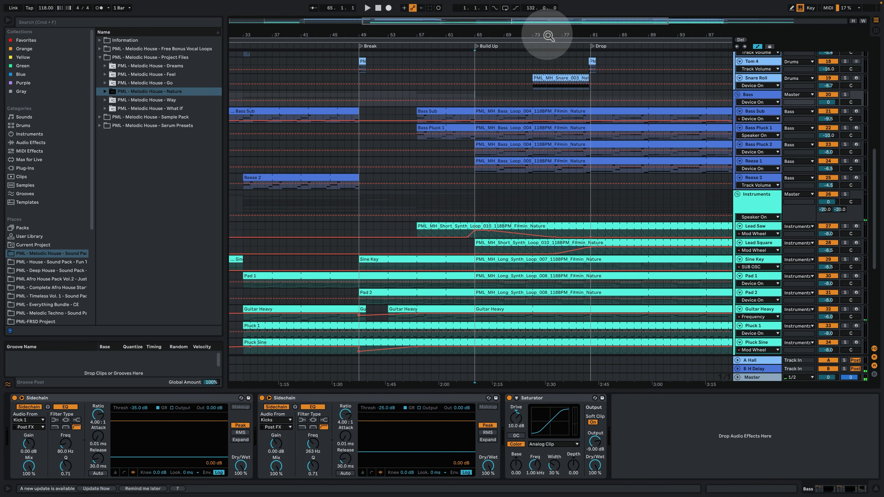
{"action": "left_click_drag", "start_coordinate": [548, 35], "coordinate": [543, 22]}
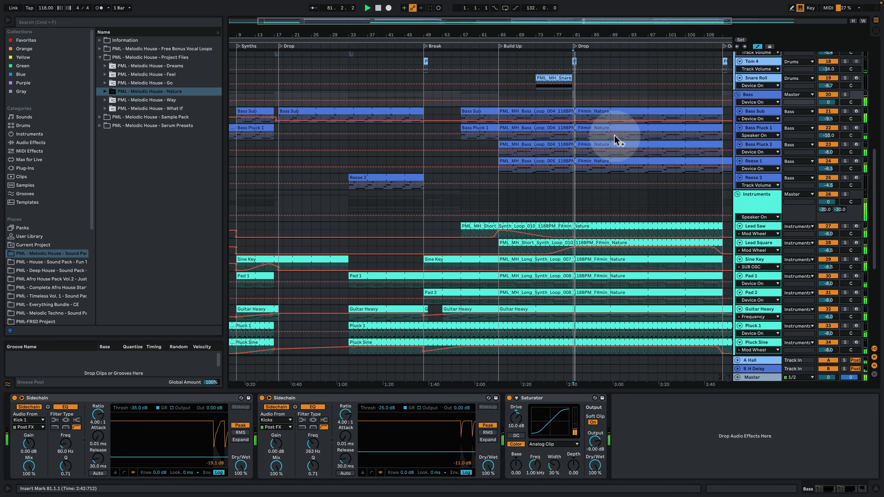
{"action": "left_click", "coordinate": [874, 489]}
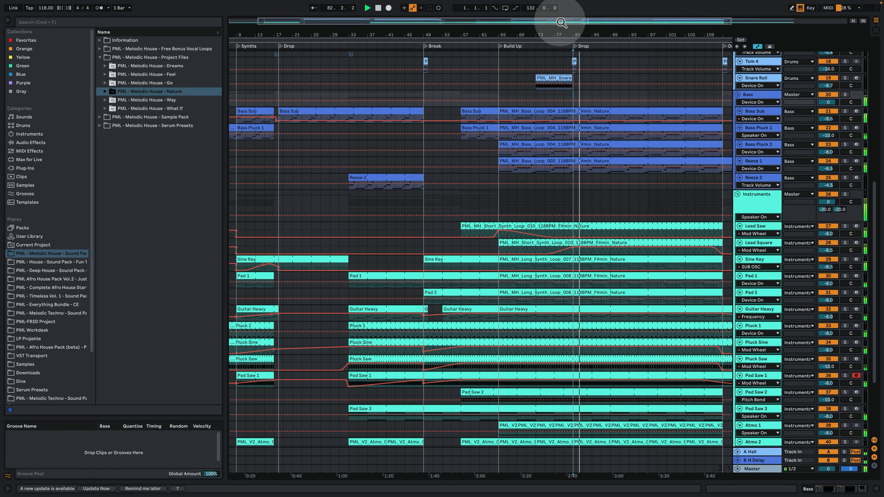
{"action": "left_click_drag", "start_coordinate": [564, 33], "coordinate": [493, 25]}
{"action": "scroll", "coordinate": [537, 166], "scroll_direction": "up", "scroll_amount": 10}
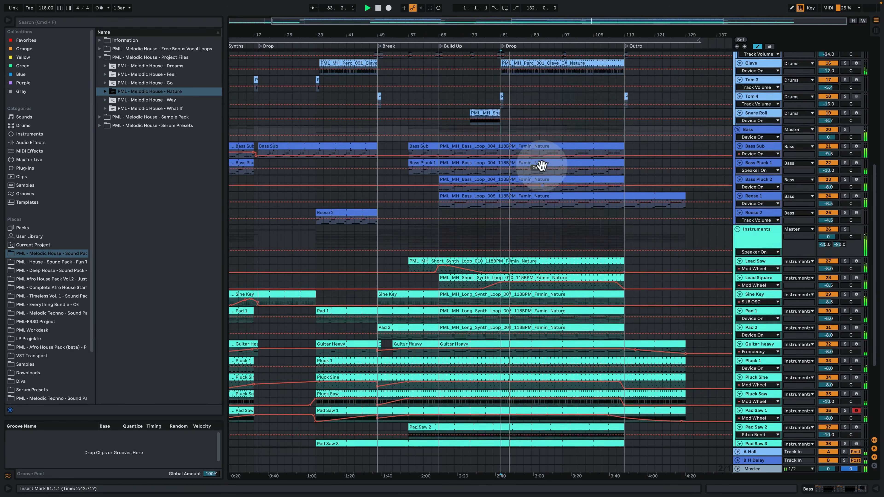
{"action": "scroll", "coordinate": [554, 189], "scroll_direction": "up", "scroll_amount": 4}
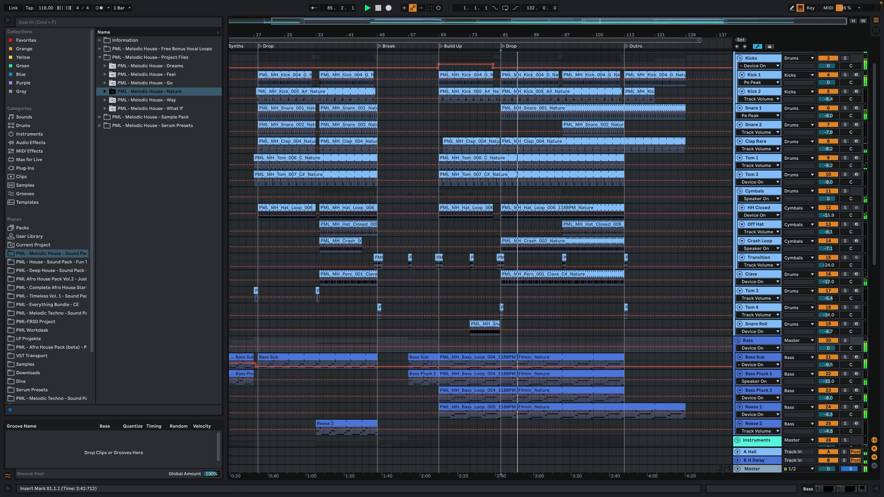
{"action": "left_click", "coordinate": [758, 47]}
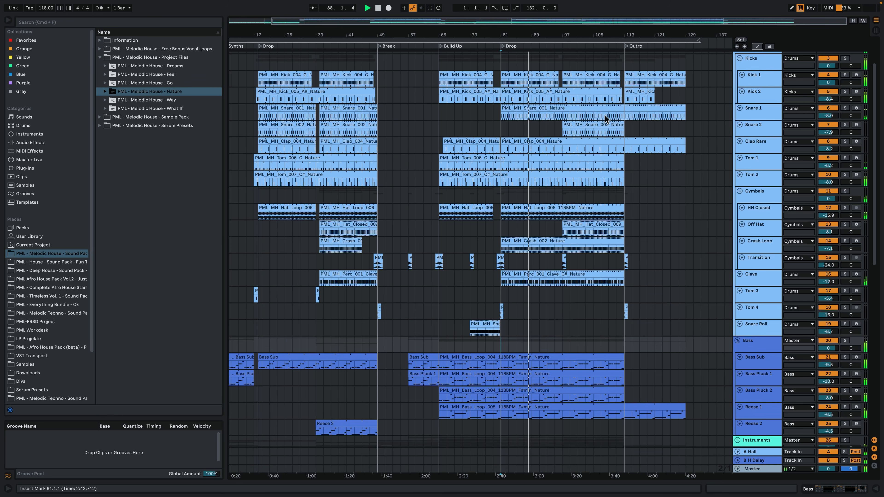
Review the Bass group's effects and switch on the Sidechain compressor of the Instruments group
{"action": "double_click", "coordinate": [764, 349]}
{"action": "scroll", "coordinate": [728, 301], "scroll_direction": "down", "scroll_amount": 5}
{"action": "scroll", "coordinate": [728, 302], "scroll_direction": "down", "scroll_amount": 4}
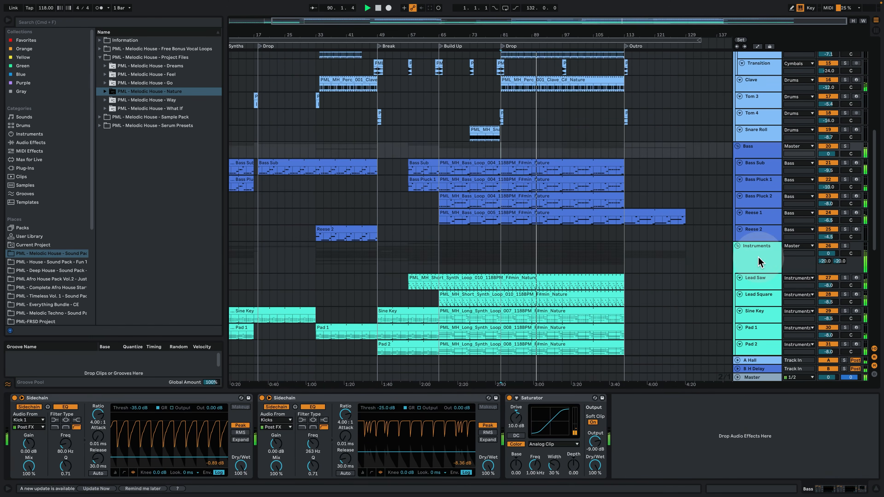
{"action": "left_click", "coordinate": [756, 257]}
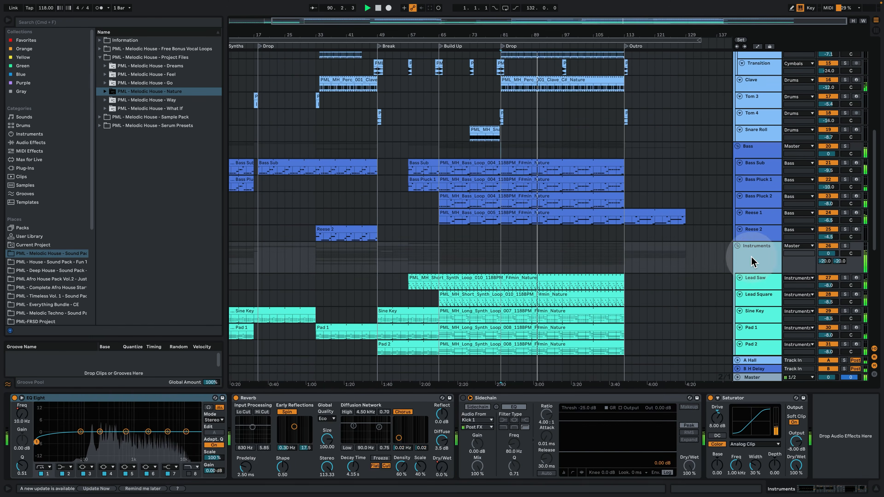
{"action": "left_click", "coordinate": [464, 398]}
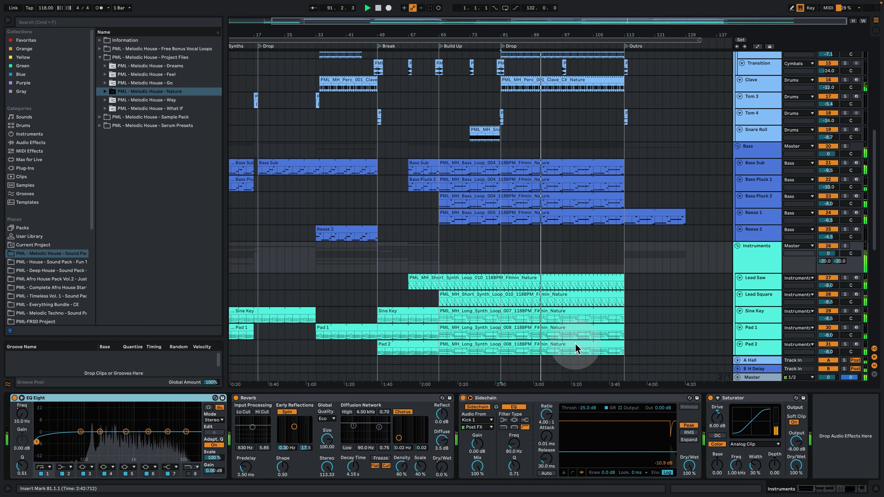
{"action": "left_click", "coordinate": [878, 489]}
Review the remaining instrument and FX tracks and inspect the Fx group's Sidechain compressor
{"action": "scroll", "coordinate": [626, 244], "scroll_direction": "down", "scroll_amount": 5}
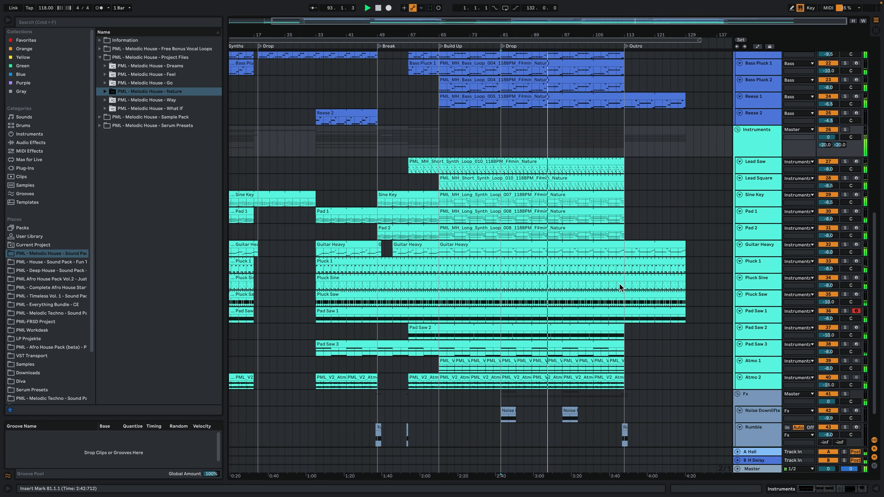
{"action": "scroll", "coordinate": [619, 290], "scroll_direction": "down", "scroll_amount": 2}
{"action": "double_click", "coordinate": [762, 358]}
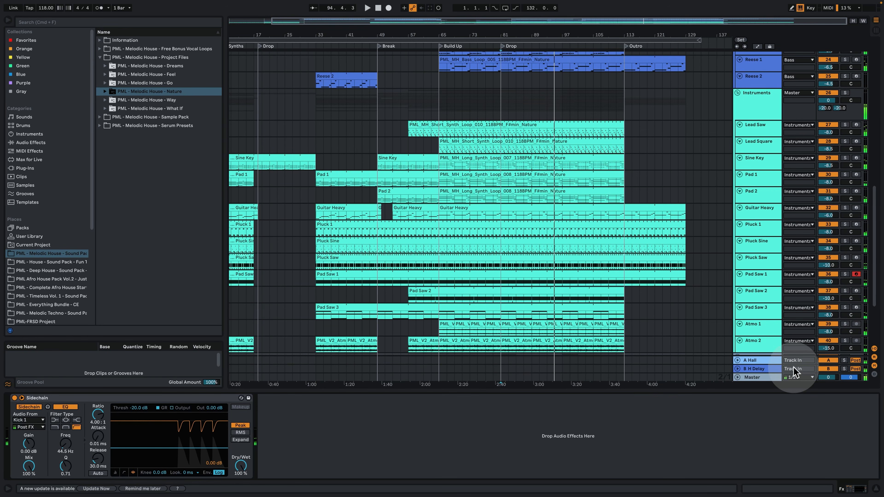
{"action": "left_click", "coordinate": [878, 488]}
Play the second half of the second Drop from bar 97 with automation shown, reviewing the drum, bass and instrument tracks
{"action": "scroll", "coordinate": [604, 266], "scroll_direction": "up", "scroll_amount": 15}
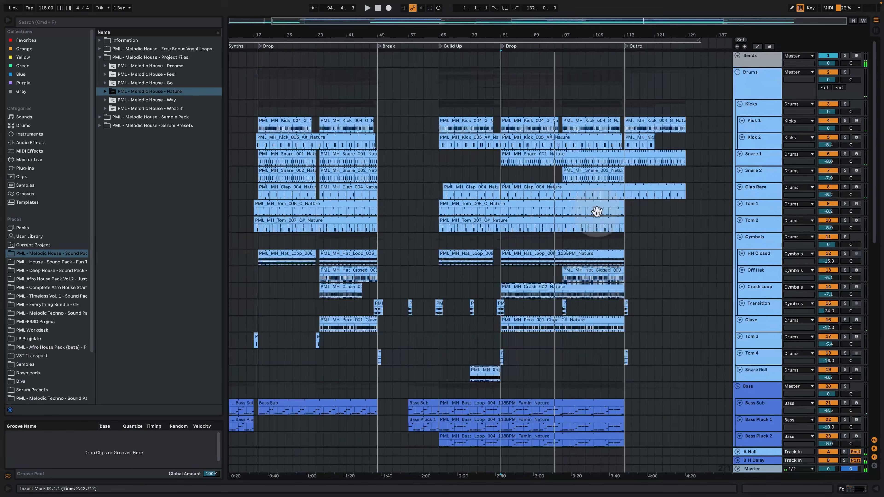
{"action": "left_click", "coordinate": [563, 103]}
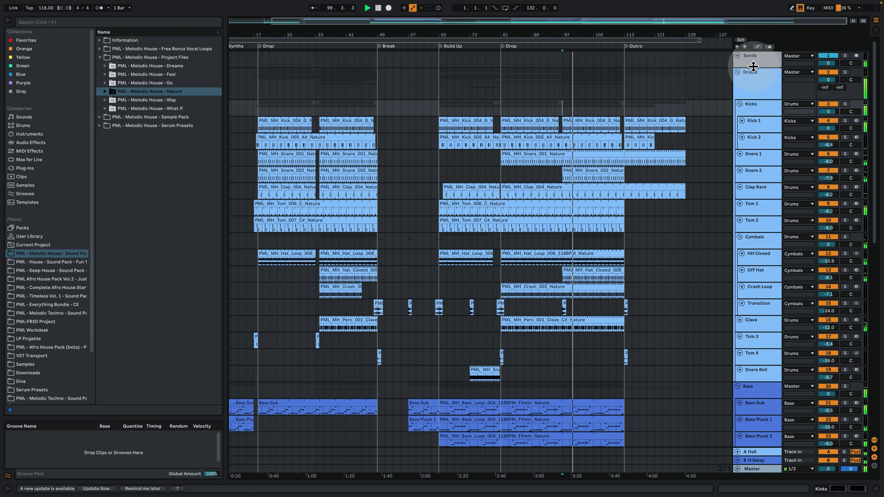
{"action": "left_click", "coordinate": [758, 46]}
{"action": "scroll", "coordinate": [655, 249], "scroll_direction": "down", "scroll_amount": 6}
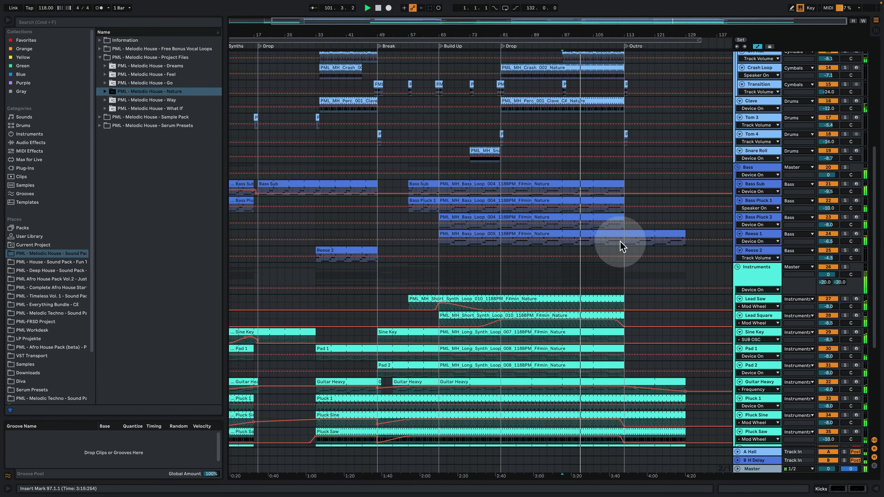
Stop playback and review which bass and instrument tracks continue into the Outro
{"action": "key", "text": "space"}
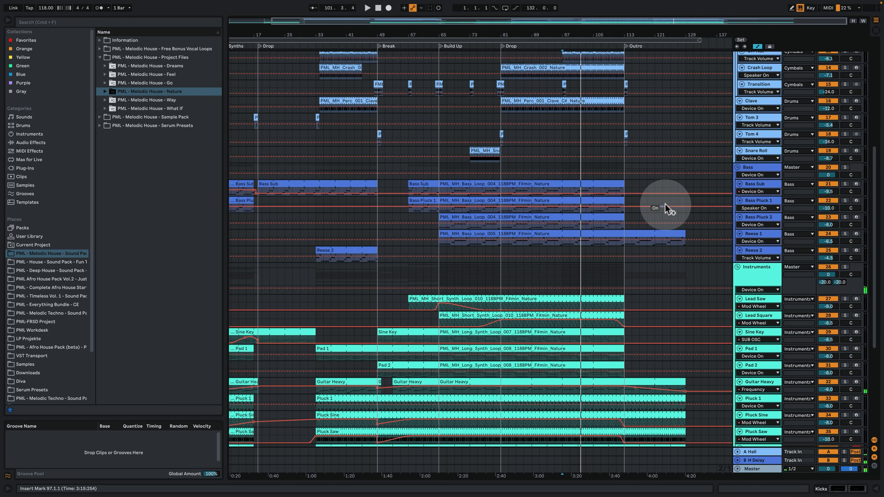
{"action": "scroll", "coordinate": [693, 211], "scroll_direction": "down", "scroll_amount": 3}
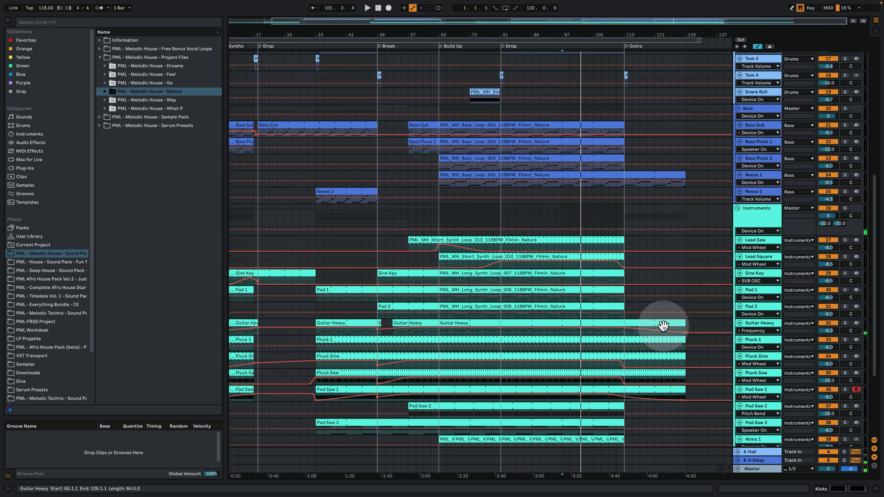
{"action": "scroll", "coordinate": [644, 362], "scroll_direction": "down", "scroll_amount": 2}
{"action": "scroll", "coordinate": [649, 342], "scroll_direction": "down", "scroll_amount": 1}
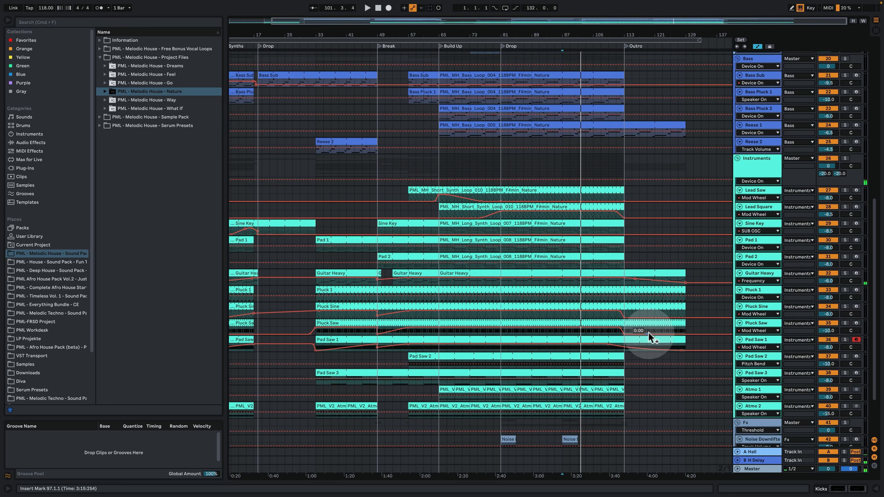
{"action": "scroll", "coordinate": [678, 314], "scroll_direction": "up", "scroll_amount": 10}
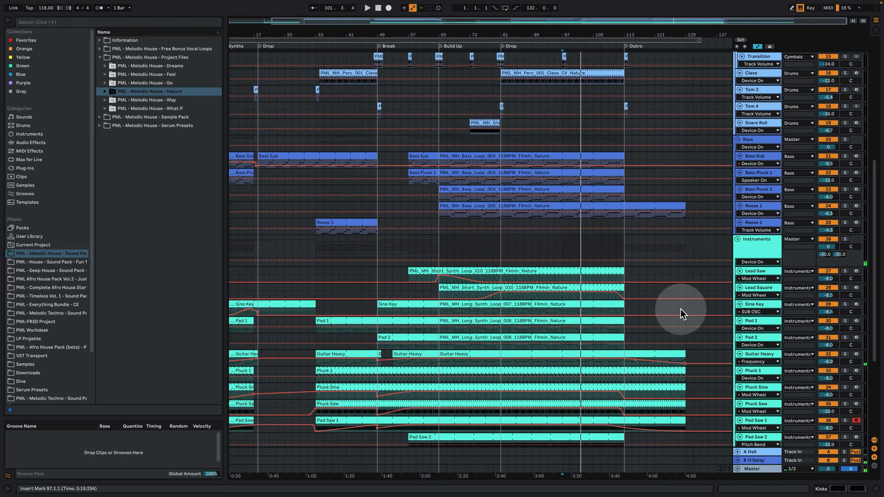
Play the Outro from bar 113, briefly soloing the Kicks group
{"action": "double_click", "coordinate": [670, 104]}
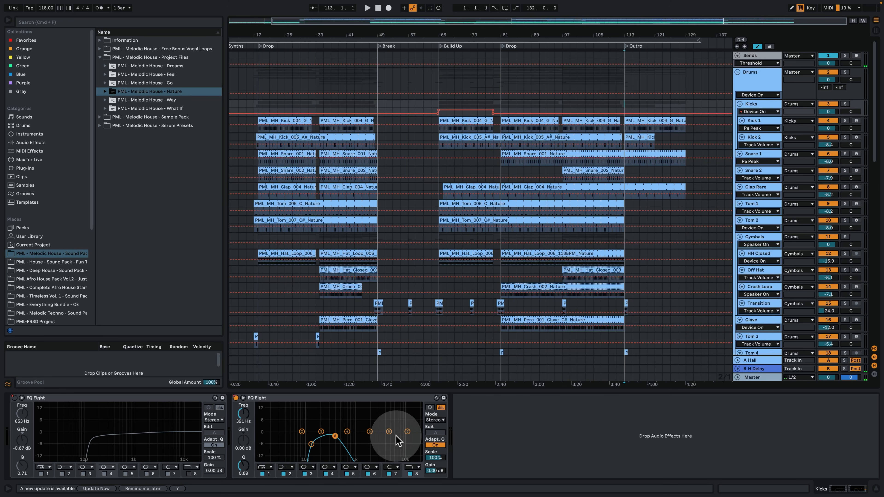
{"action": "key", "text": "space"}
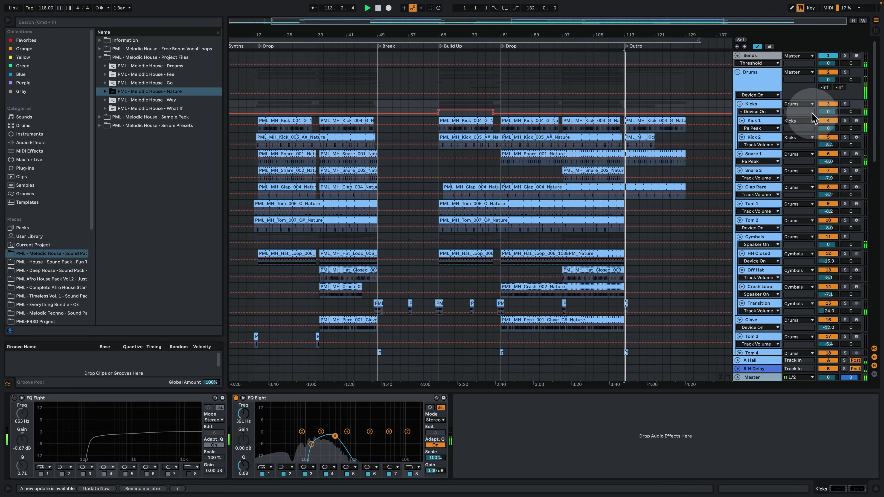
{"action": "left_click", "coordinate": [845, 104]}
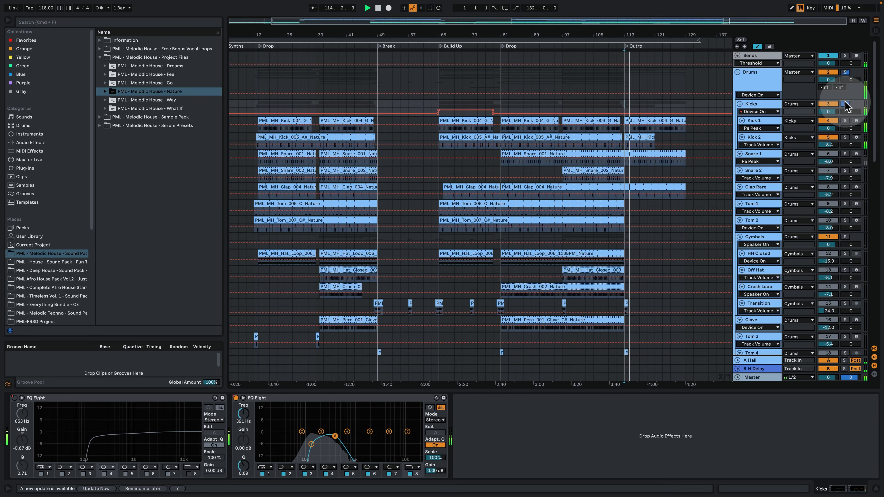
{"action": "left_click", "coordinate": [845, 104]}
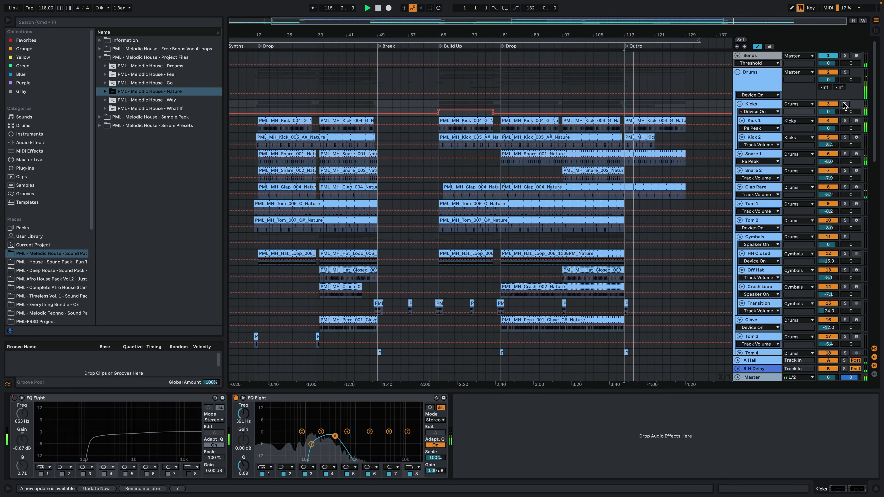
{"action": "left_click_drag", "start_coordinate": [608, 34], "coordinate": [617, 24]}
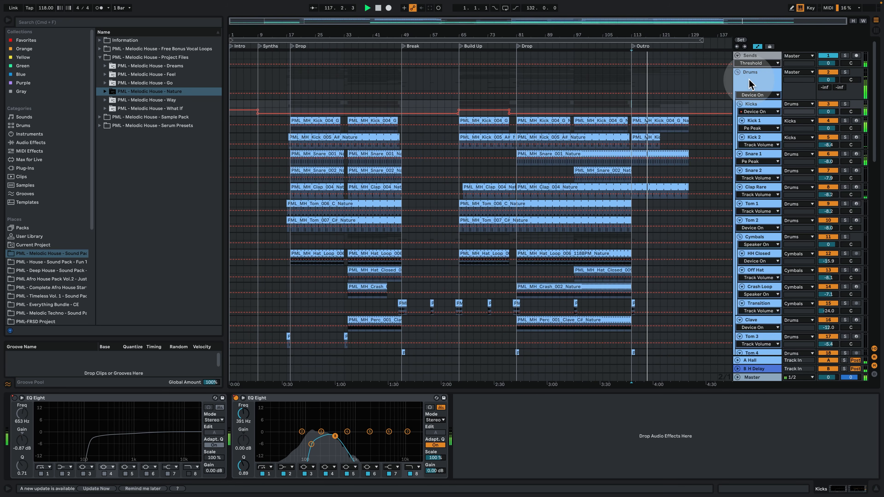
Hide the automation lanes and solo Kick 1, Kick 2, Tom 1 and Tom 2, with the Kick 1 clip at bar 97 selected
{"action": "left_click", "coordinate": [761, 48]}
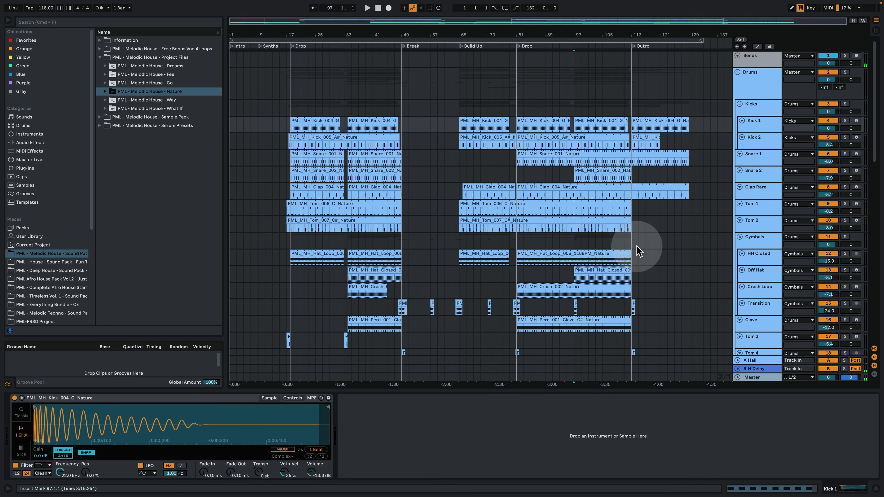
{"action": "left_click_drag", "start_coordinate": [632, 34], "coordinate": [632, 53]}
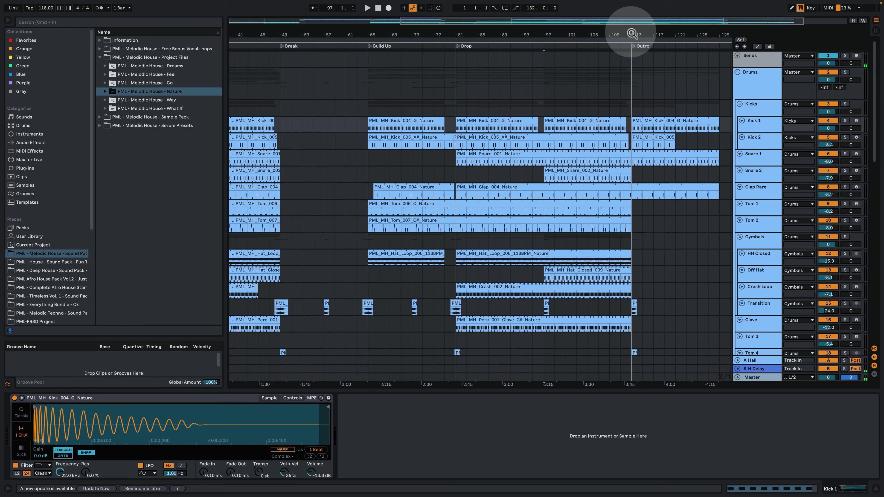
{"action": "left_click", "coordinate": [550, 130]}
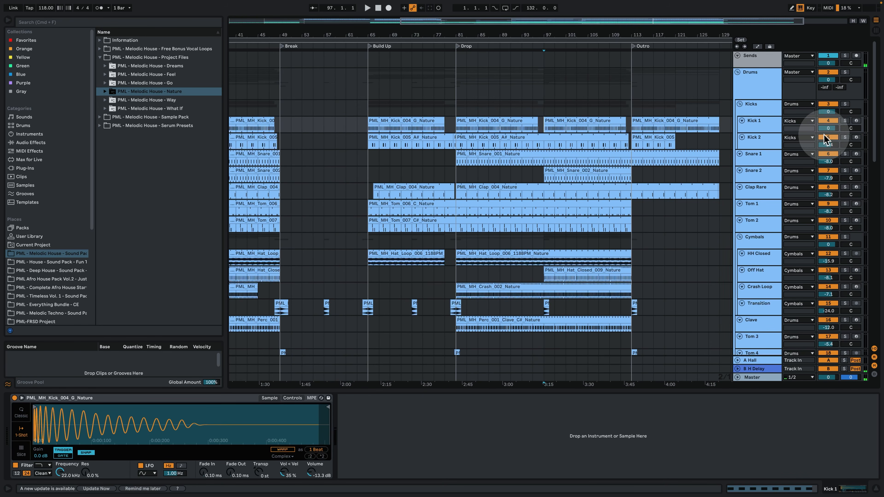
{"action": "left_click", "coordinate": [846, 137]}
{"action": "left_click", "coordinate": [846, 121], "text": "super"}
{"action": "left_click", "coordinate": [550, 121]}
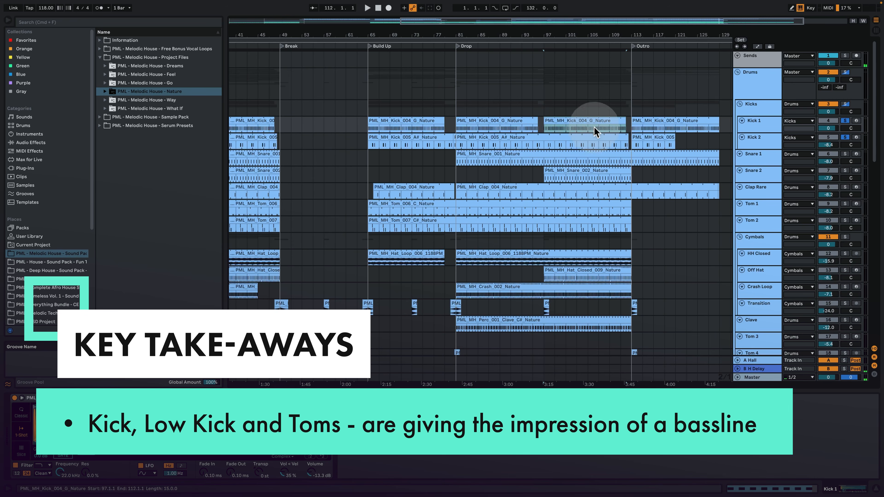
{"action": "left_click_drag", "start_coordinate": [571, 33], "coordinate": [517, 53]}
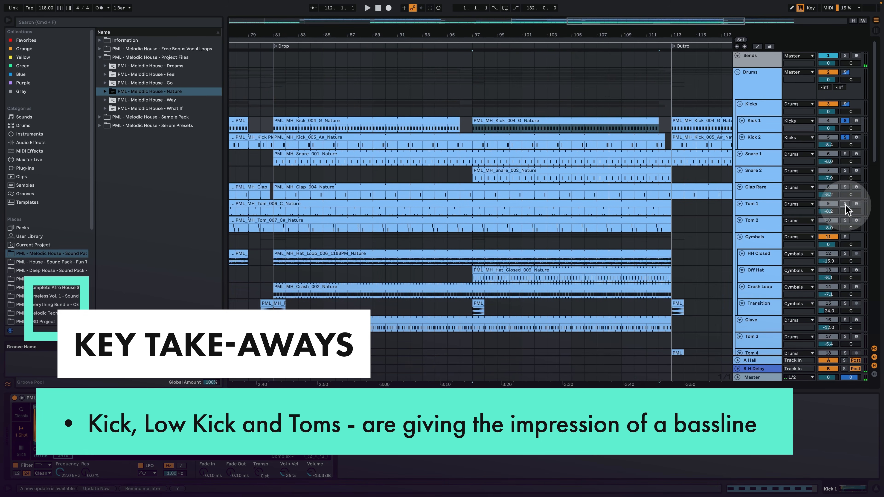
{"action": "left_click", "coordinate": [847, 220], "text": "super"}
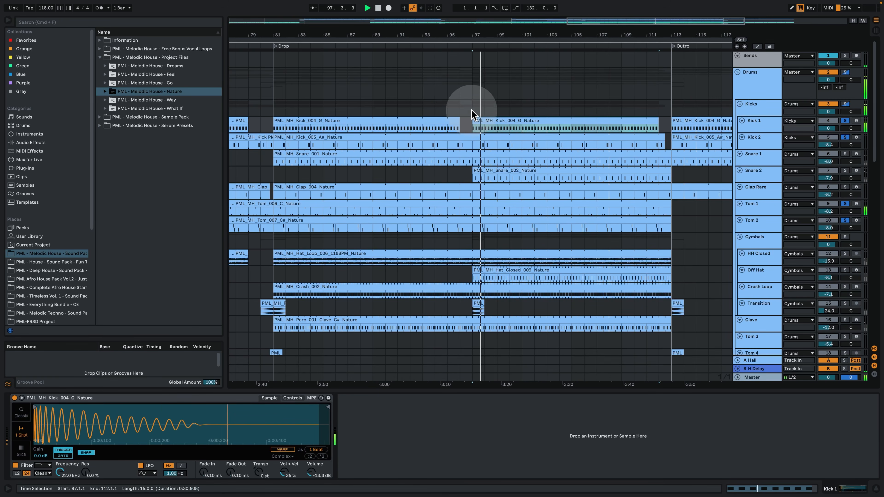
Play the soloed kicks and toms from bar 97 and examine their note patterns up close
{"action": "left_click_drag", "start_coordinate": [487, 33], "coordinate": [488, 54]}
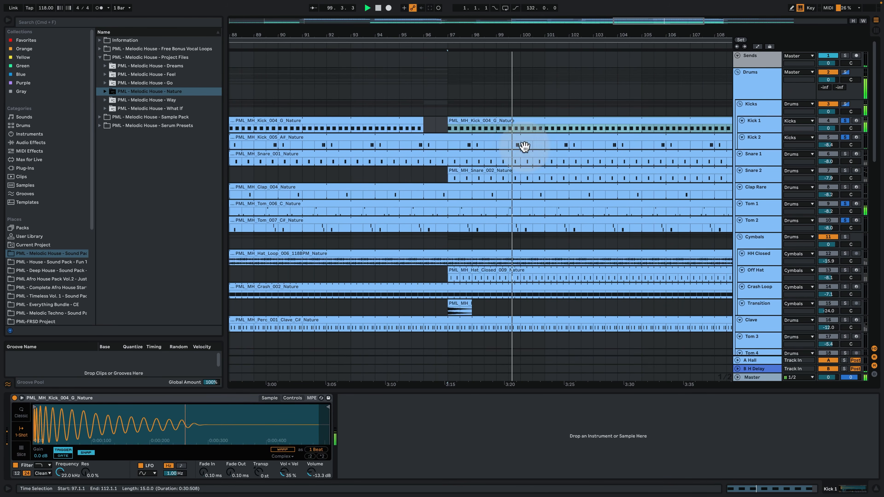
{"action": "left_click_drag", "start_coordinate": [511, 39], "coordinate": [440, 69]}
{"action": "key", "text": "space"}
{"action": "left_click_drag", "start_coordinate": [313, 34], "coordinate": [312, 68]}
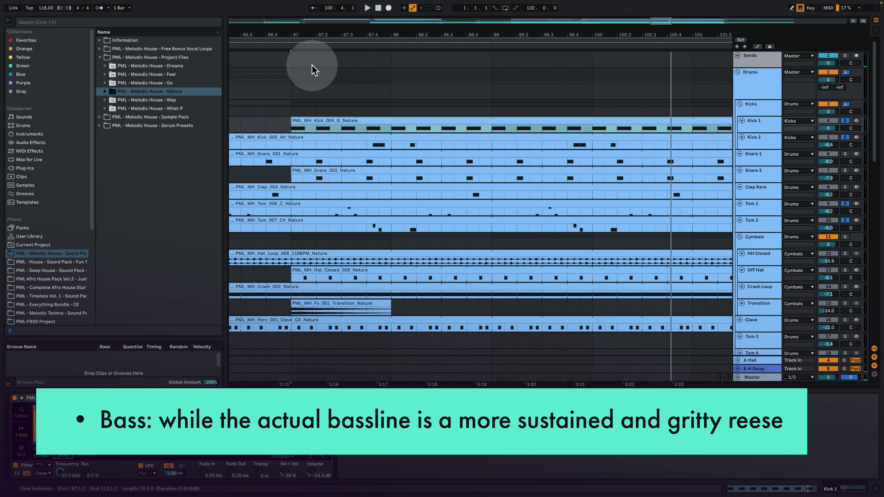
{"action": "left_click", "coordinate": [291, 129]}
{"action": "key", "text": "space"}
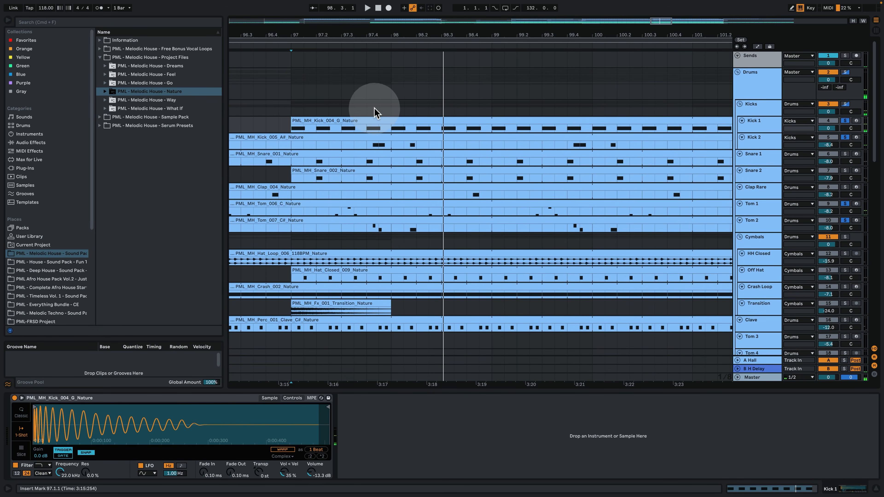
Add Snare 1, Snare 2 and Clap Rare to the soloed tracks and play them from bar 98
{"action": "left_click", "coordinate": [845, 154]}
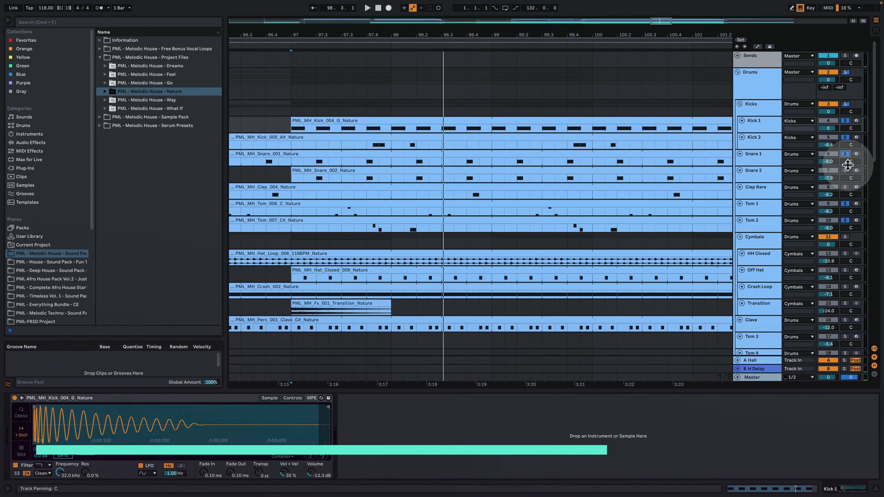
{"action": "left_click", "coordinate": [846, 171]}
{"action": "left_click", "coordinate": [845, 188]}
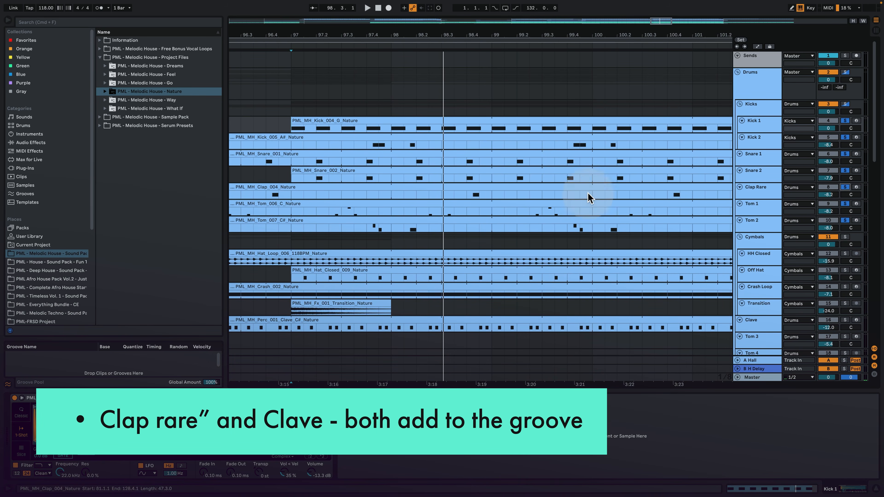
{"action": "left_click", "coordinate": [466, 199]}
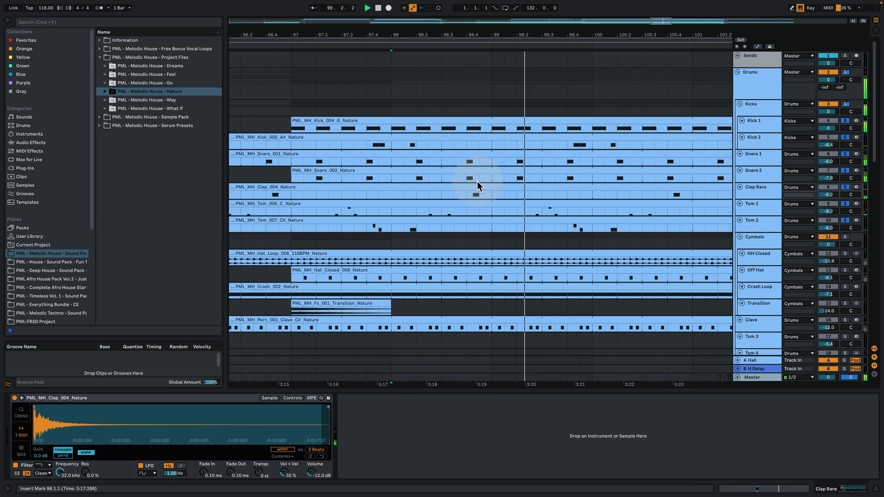
{"action": "left_click_drag", "start_coordinate": [463, 34], "coordinate": [434, 18]}
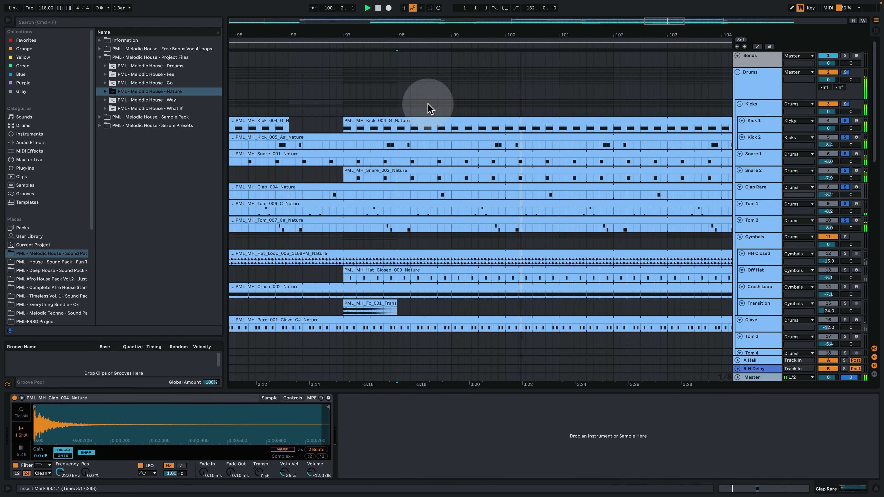
Add the Clave track to the solo, play from bar 98 and inspect the MIDI notes of its clip
{"action": "scroll", "coordinate": [432, 157], "scroll_direction": "down", "scroll_amount": 2}
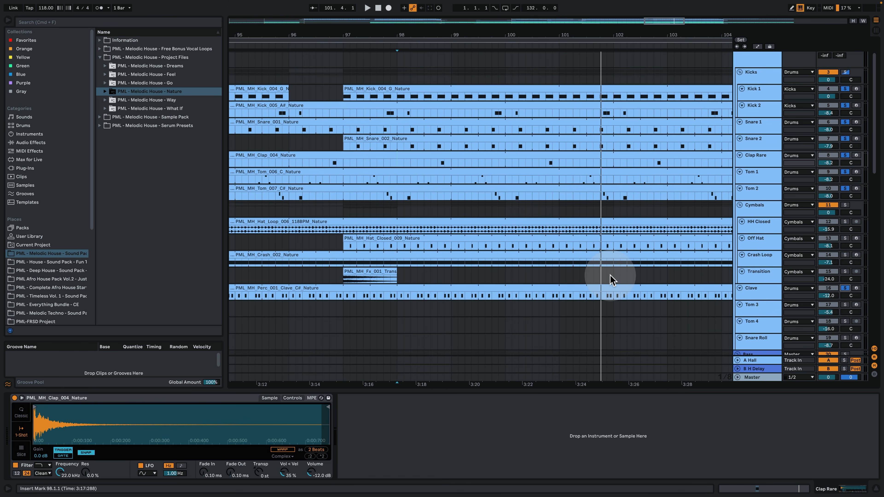
{"action": "key", "text": "space"}
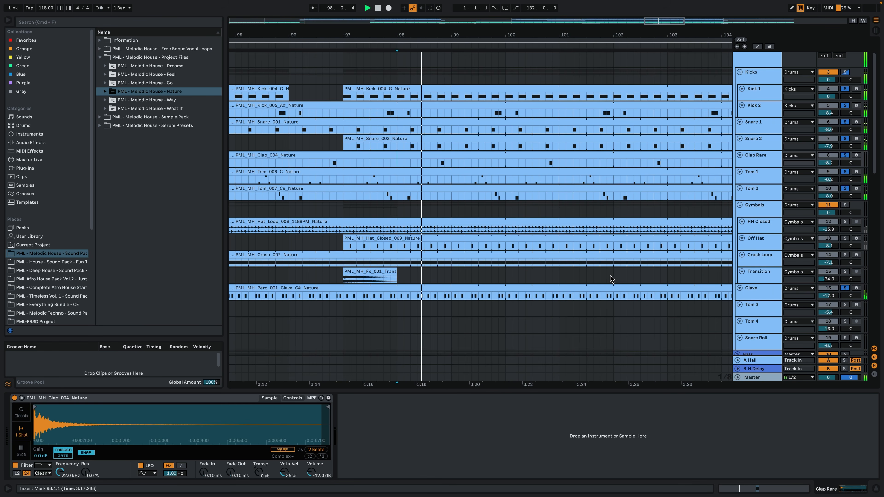
{"action": "double_click", "coordinate": [450, 289]}
{"action": "left_click", "coordinate": [489, 266]}
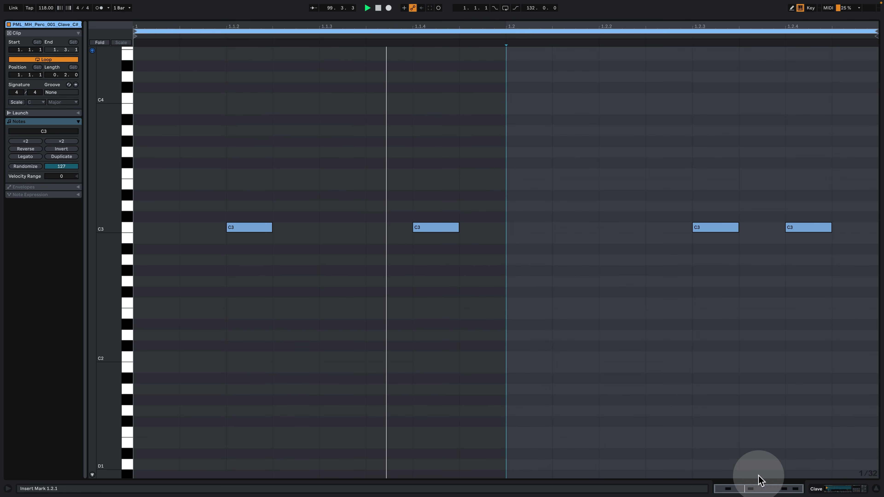
{"action": "left_click", "coordinate": [821, 488]}
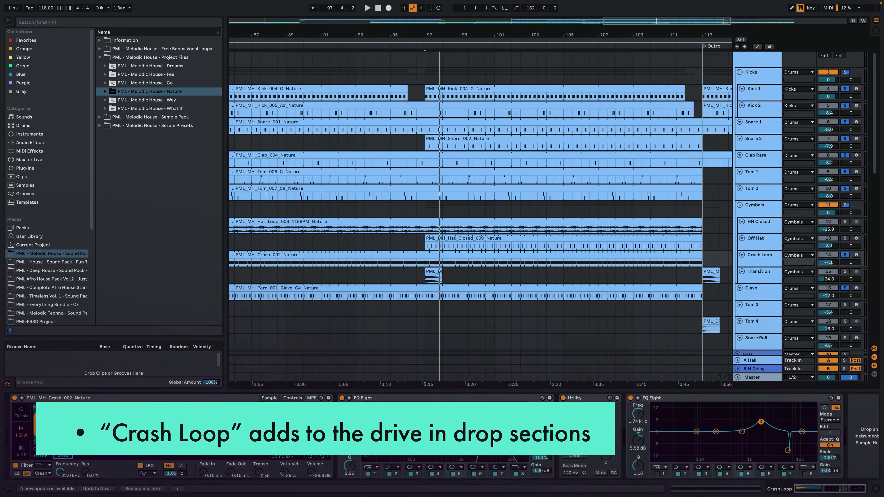
Play the second Drop from bar 81 with the Crash Loop among the soloed drum tracks
{"action": "left_click_drag", "start_coordinate": [537, 39], "coordinate": [538, 35]}
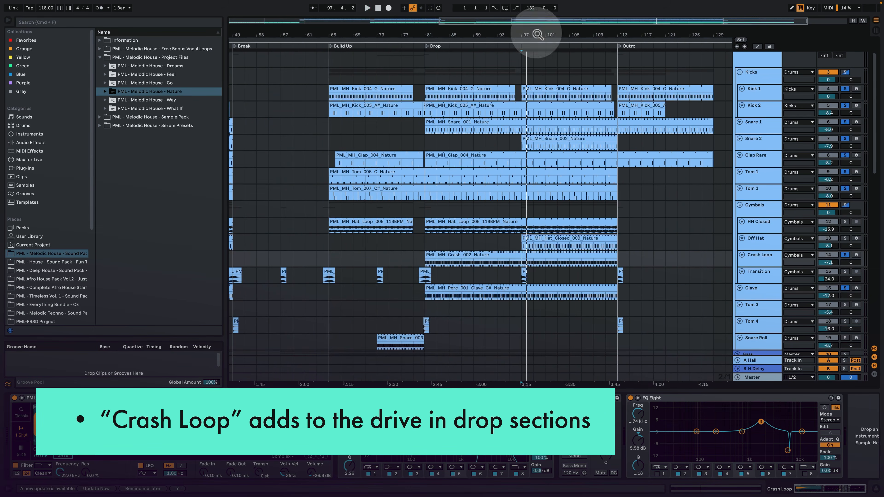
{"action": "left_click", "coordinate": [426, 254]}
{"action": "key", "text": "space"}
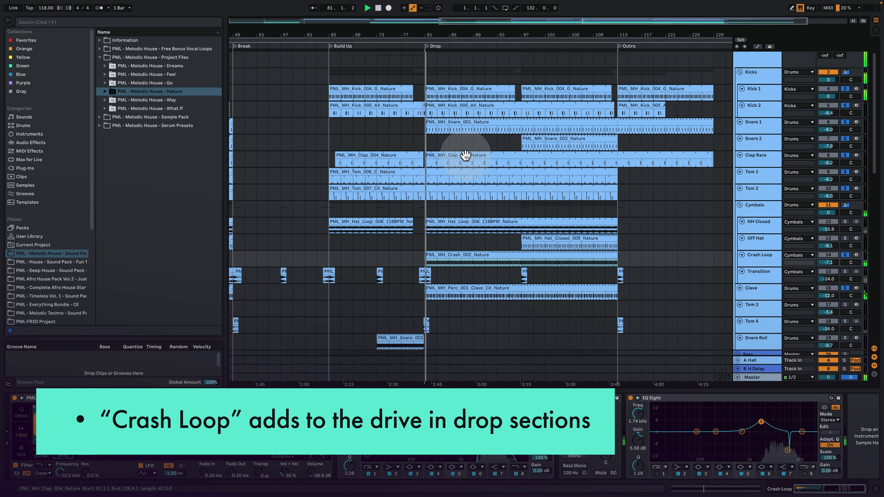
{"action": "mouse_move", "coordinate": [443, 34]}
{"action": "left_mouse_down"}
{"action": "mouse_move", "coordinate": [451, 65]}
{"action": "mouse_move", "coordinate": [451, 35]}
{"action": "left_mouse_up"}
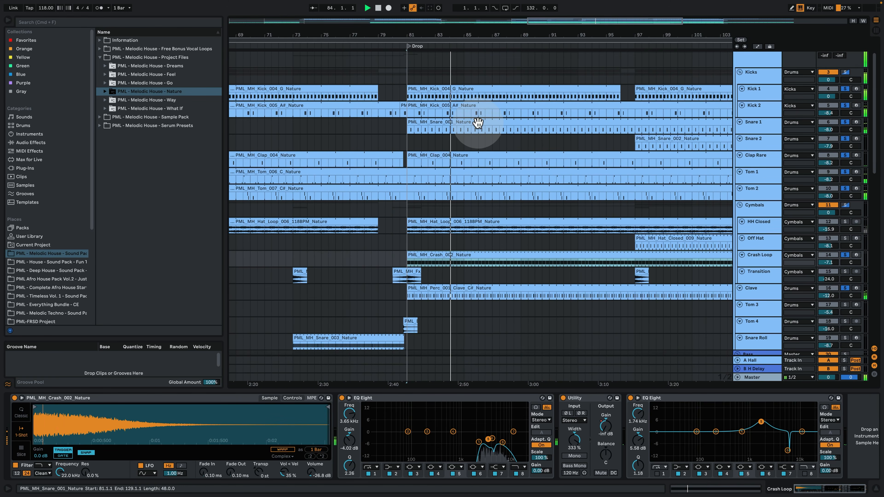
Add the Reese 1 bass to the soloed drums and play the second Drop from bar 81 and again from bar 84
{"action": "scroll", "coordinate": [569, 202], "scroll_direction": "down", "scroll_amount": 5}
{"action": "scroll", "coordinate": [568, 202], "scroll_direction": "down", "scroll_amount": 3}
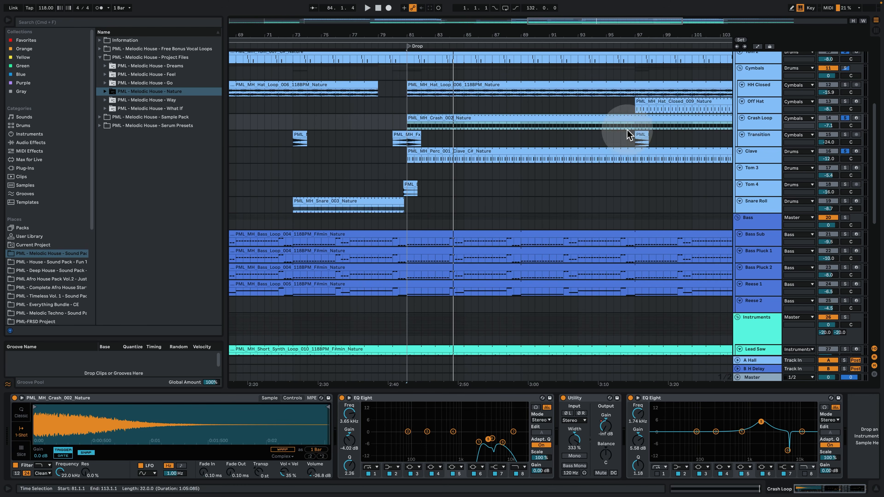
{"action": "left_click", "coordinate": [846, 285]}
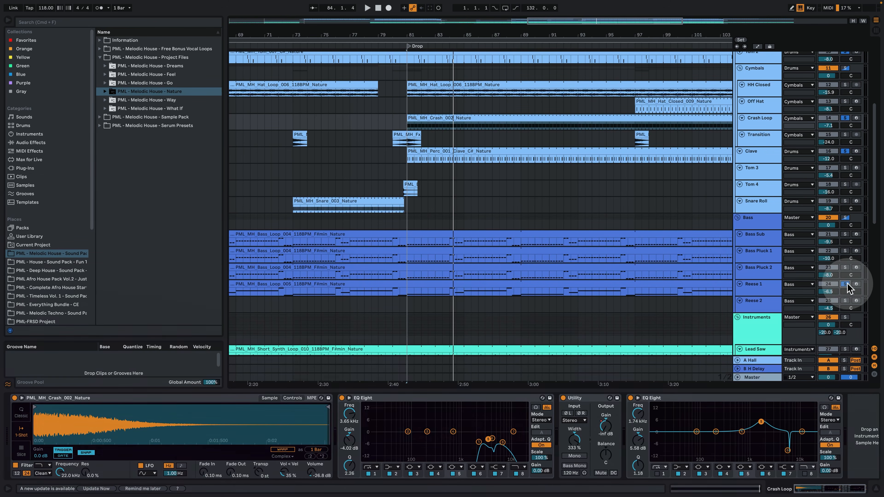
{"action": "left_click", "coordinate": [408, 295]}
{"action": "key", "text": "space"}
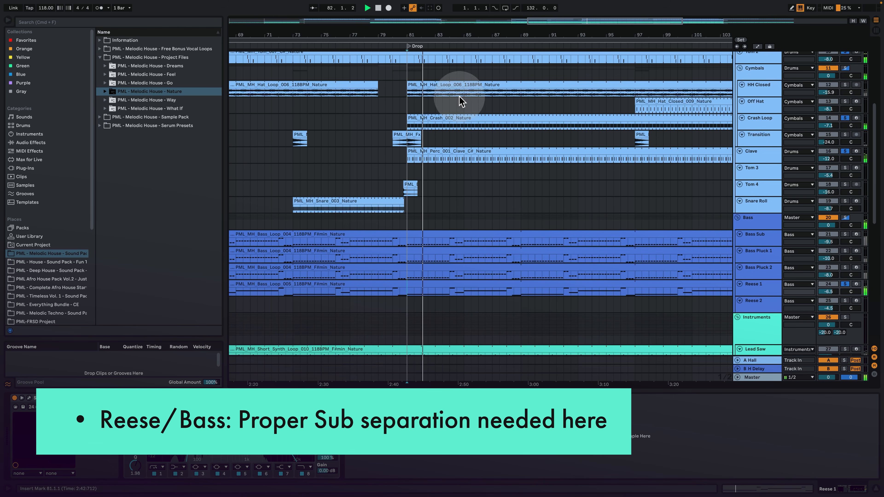
{"action": "left_click", "coordinate": [450, 294]}
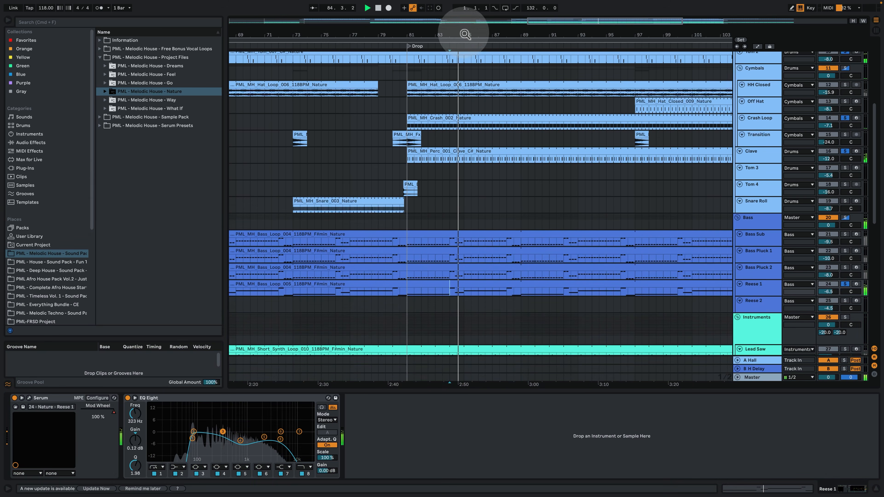
{"action": "left_click_drag", "start_coordinate": [465, 32], "coordinate": [385, 31]}
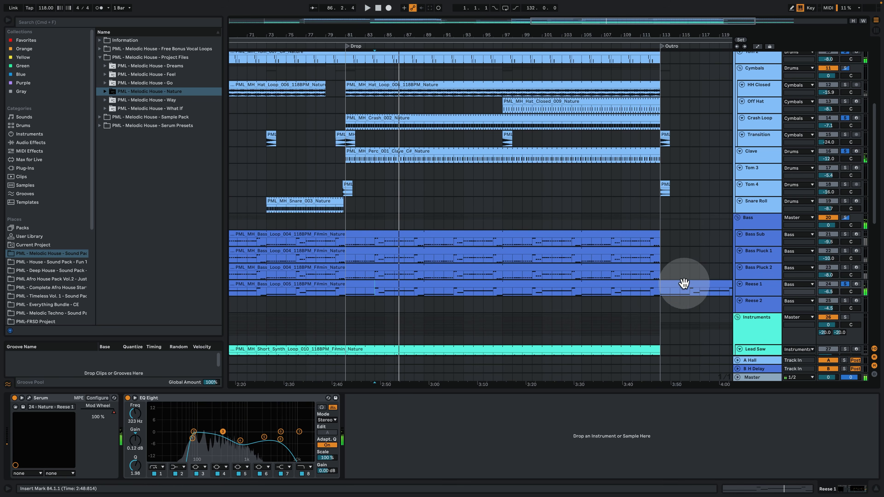
{"action": "key", "text": "space"}
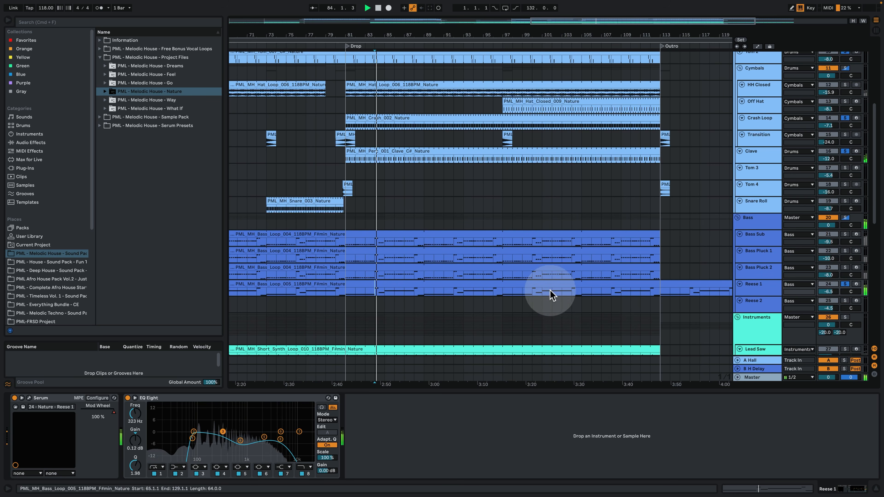
Add the Bass Sub and both Bass Pluck tracks to the solo, play from bar 84 and inspect the Bass Sub clip's MIDI notes
{"action": "left_click", "coordinate": [847, 268]}
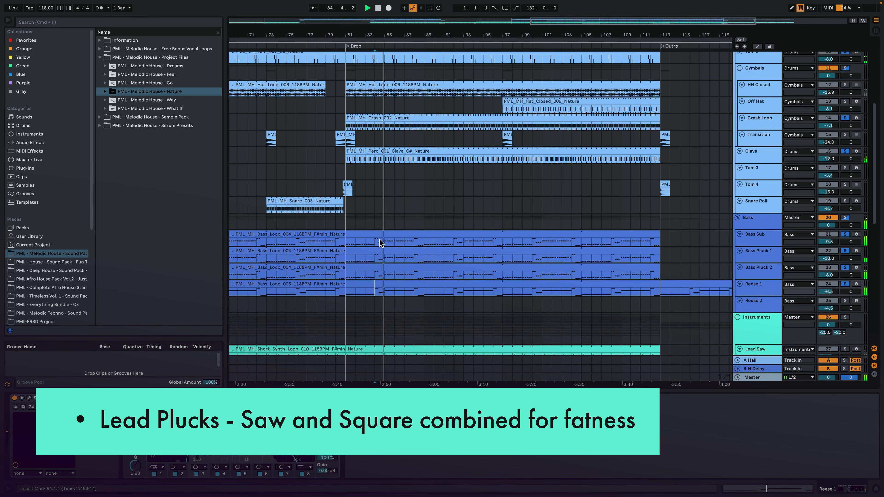
{"action": "left_click", "coordinate": [386, 243]}
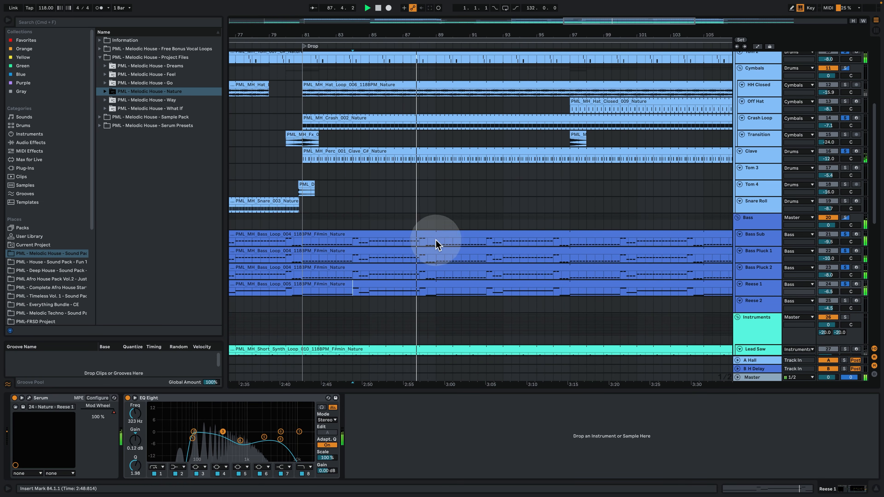
{"action": "double_click", "coordinate": [421, 231]}
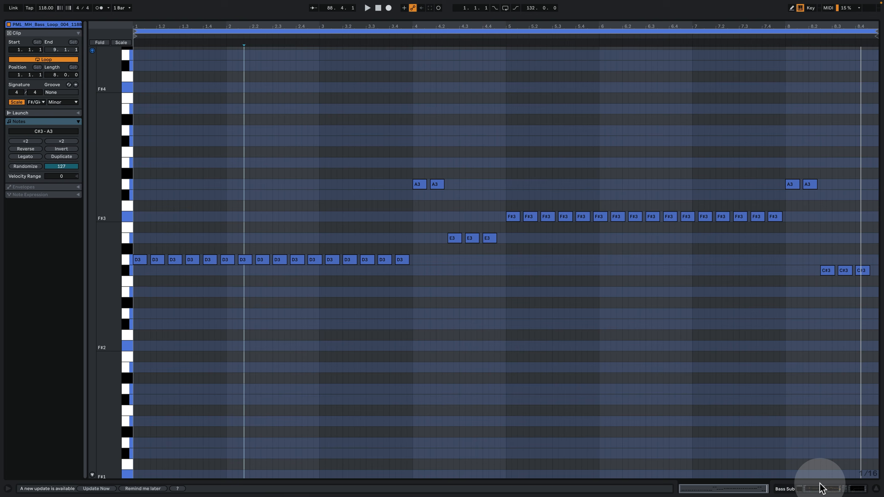
{"action": "left_click", "coordinate": [822, 488]}
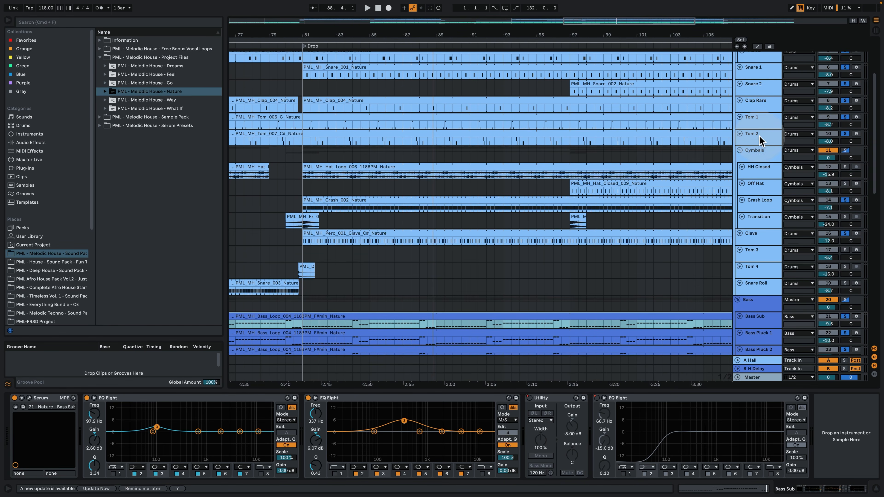
Solo only the Bass Pluck 1 track and play the second Drop from bar 81 and again from bar 84
{"action": "scroll", "coordinate": [742, 153], "scroll_direction": "up", "scroll_amount": 2}
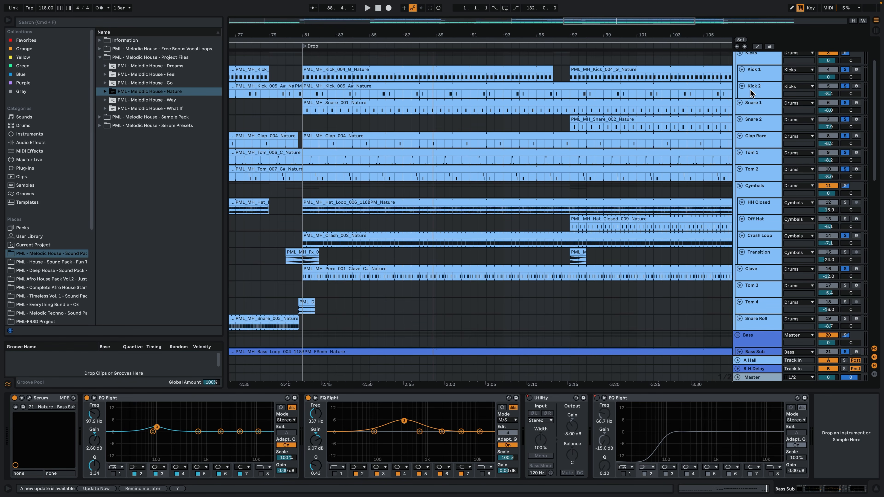
{"action": "scroll", "coordinate": [751, 93], "scroll_direction": "down", "scroll_amount": 5}
{"action": "left_click", "coordinate": [763, 292]}
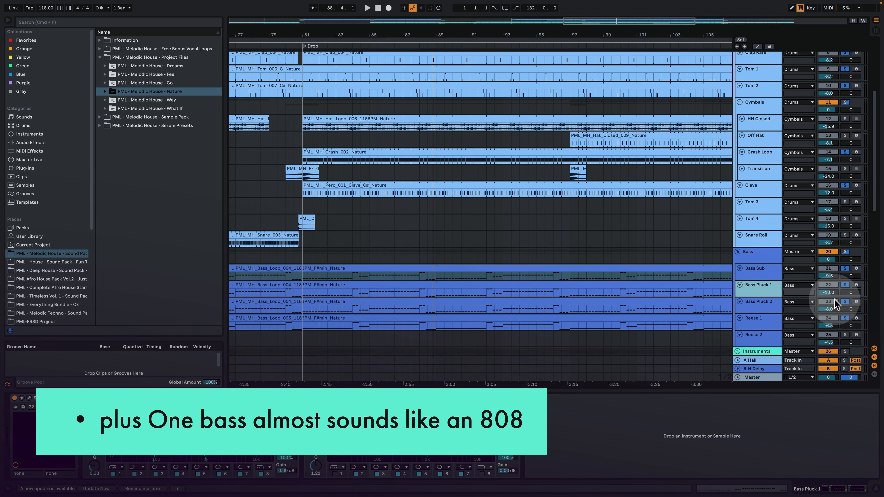
{"action": "left_click", "coordinate": [847, 287]}
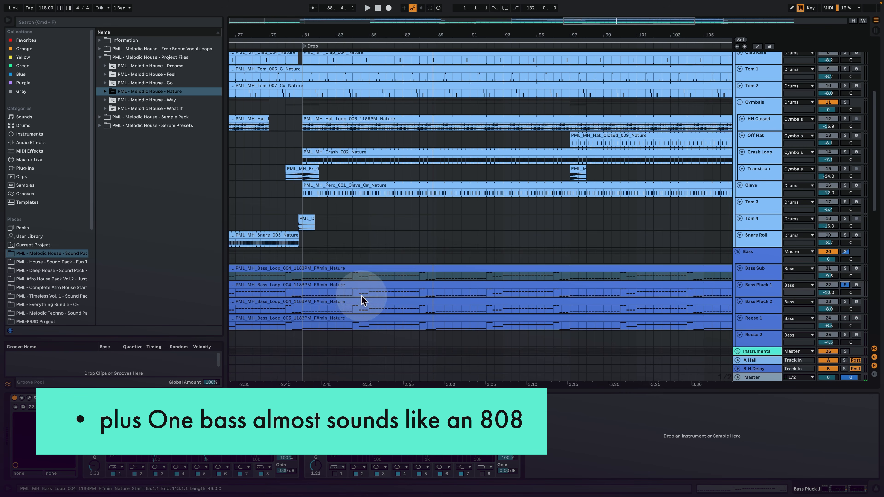
{"action": "left_click", "coordinate": [305, 297]}
{"action": "key", "text": "space"}
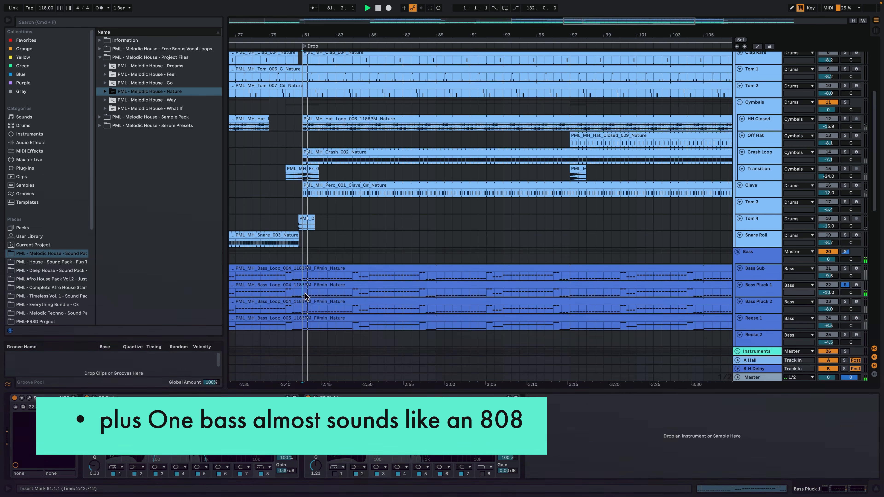
{"action": "left_click", "coordinate": [352, 298]}
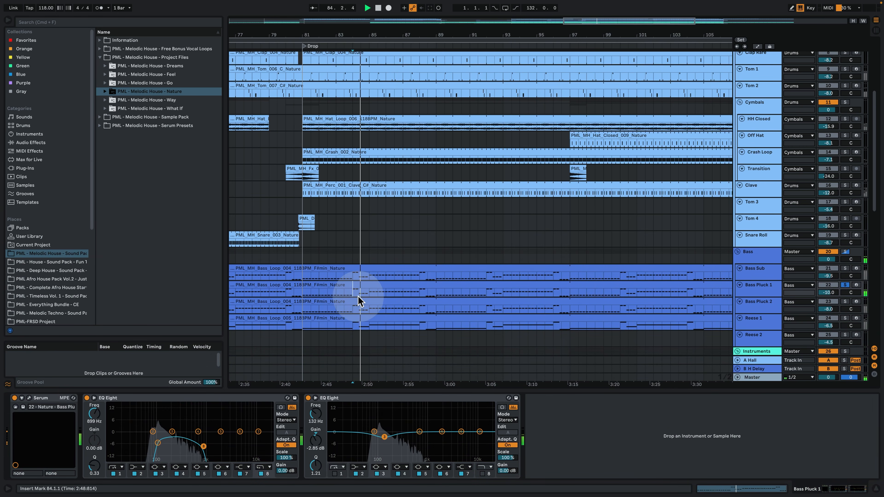
Play the Intro's Bass Pluck 1 clip soloed from bar 1, release the solo and continue playing the Intro
{"action": "left_click_drag", "start_coordinate": [411, 32], "coordinate": [541, 33]}
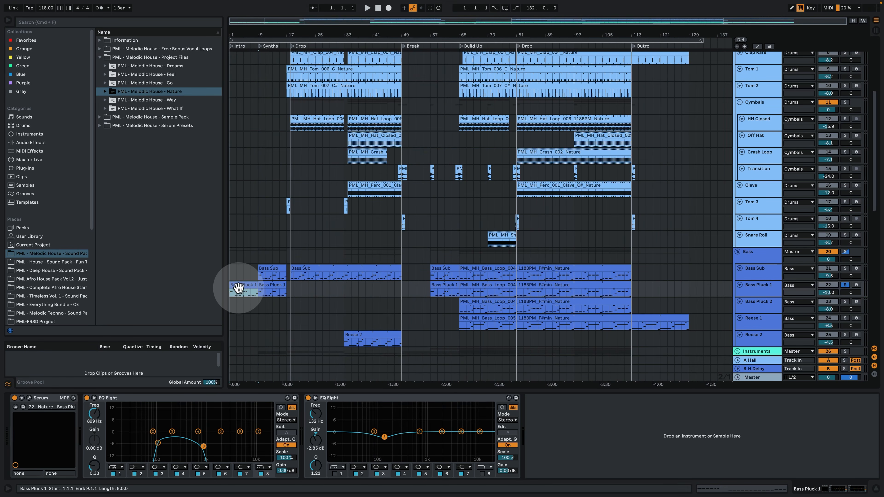
{"action": "key", "text": "space"}
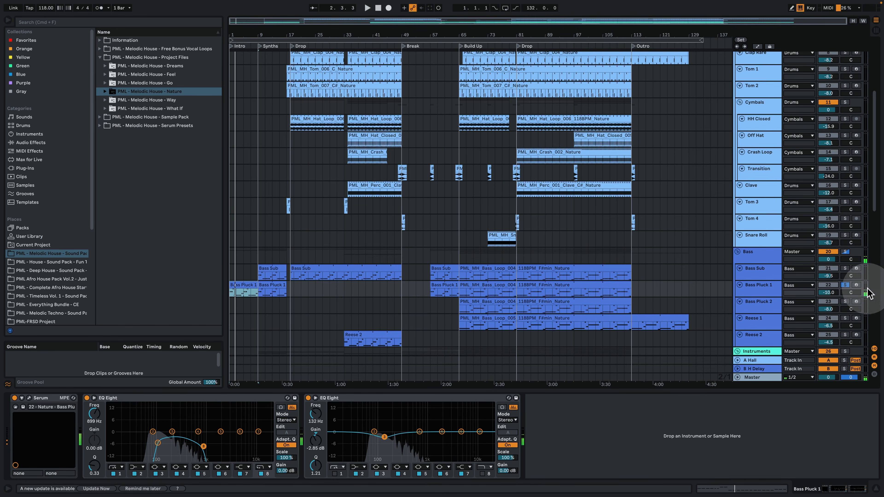
{"action": "left_click", "coordinate": [847, 286]}
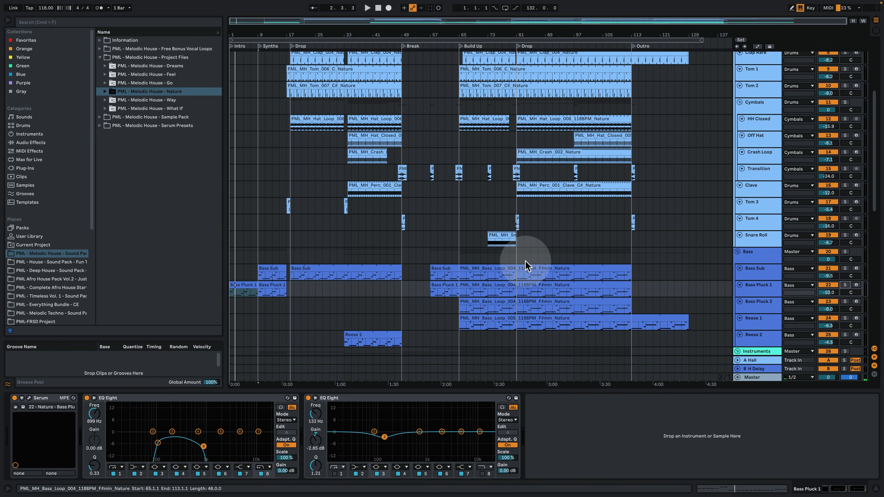
{"action": "left_click_drag", "start_coordinate": [246, 31], "coordinate": [251, 38]}
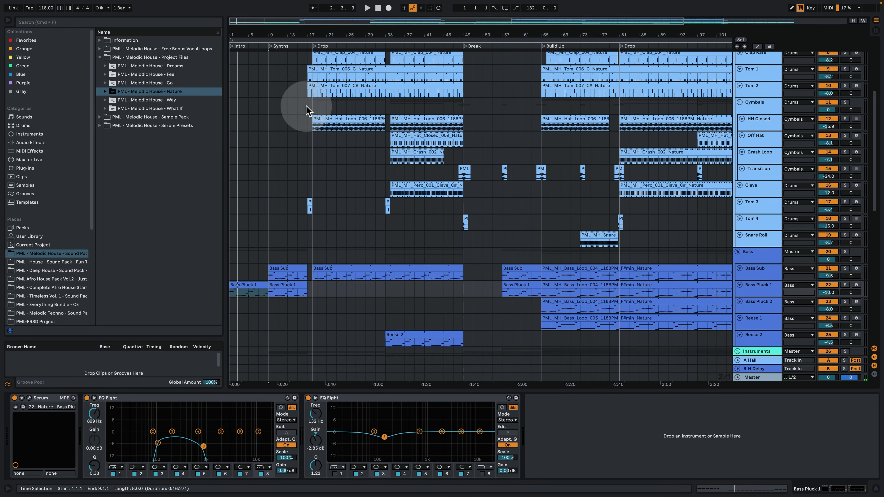
{"action": "key", "text": "space"}
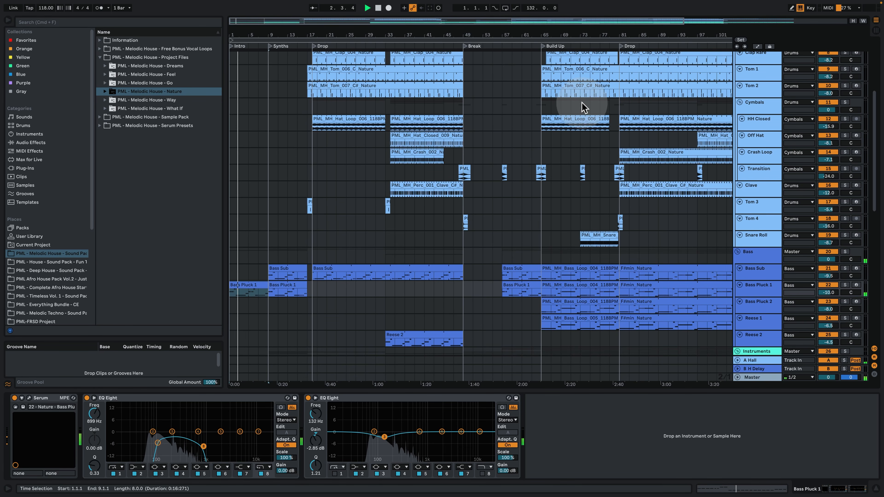
{"action": "key", "text": "space"}
{"action": "left_click", "coordinate": [238, 286]}
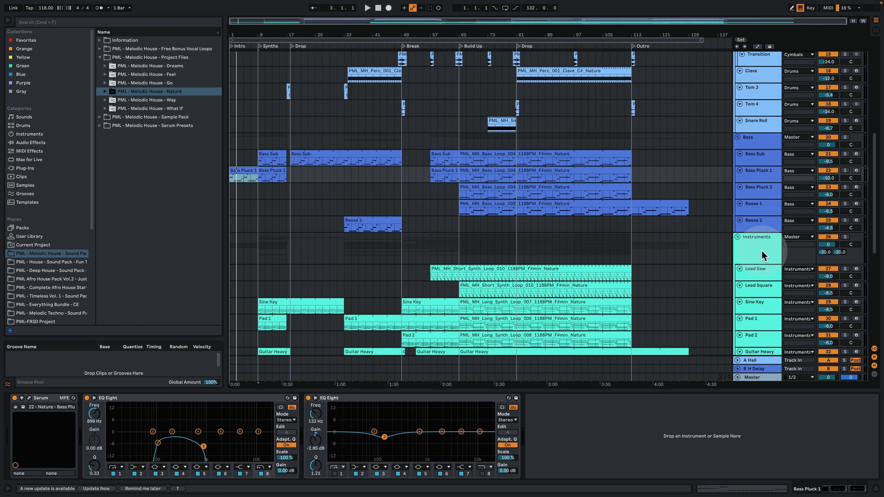
Solo the Lead Saw and Lead Square tracks together and play the second Drop from bar 81
{"action": "left_click", "coordinate": [845, 269]}
{"action": "left_click", "coordinate": [845, 286], "text": "super"}
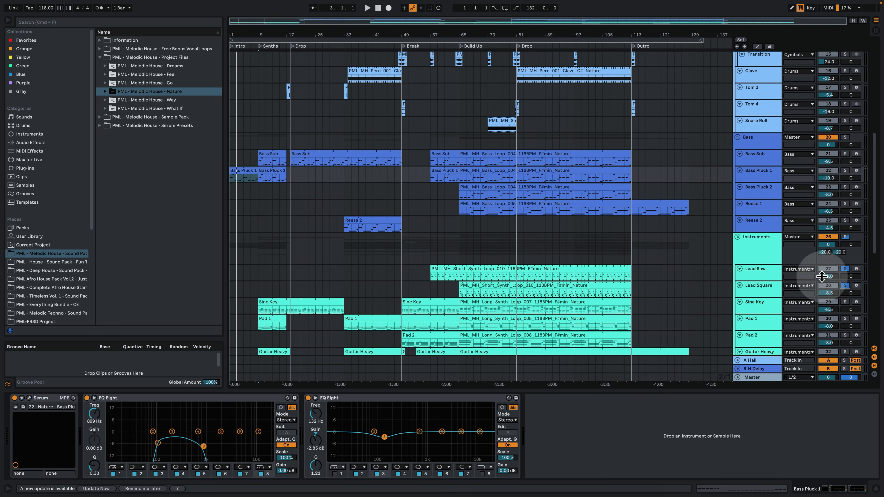
{"action": "left_click", "coordinate": [521, 279]}
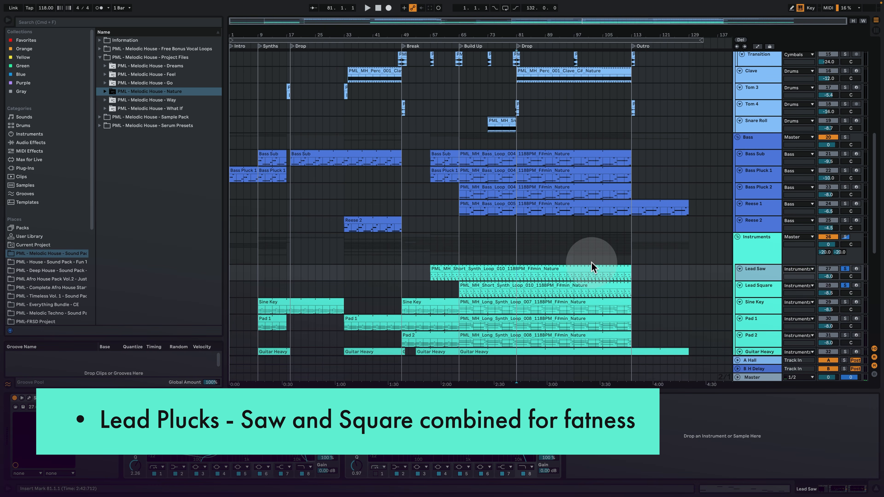
{"action": "key", "text": "space"}
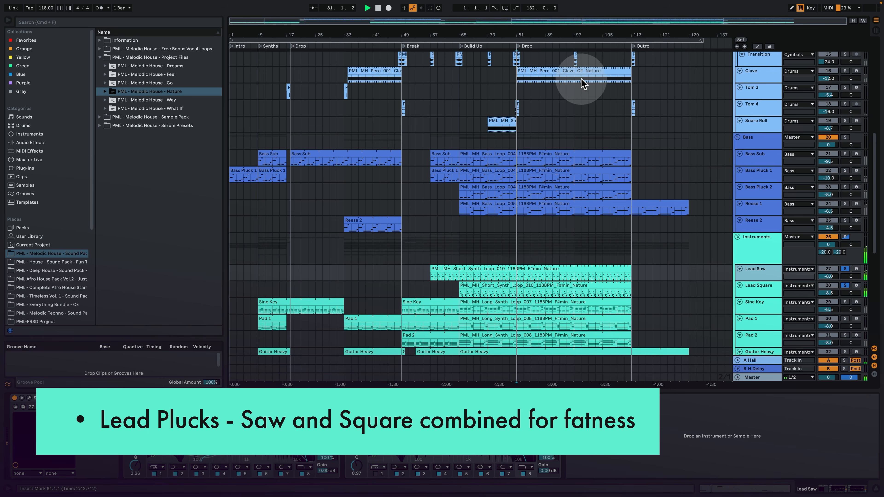
{"action": "left_click_drag", "start_coordinate": [527, 34], "coordinate": [422, 58]}
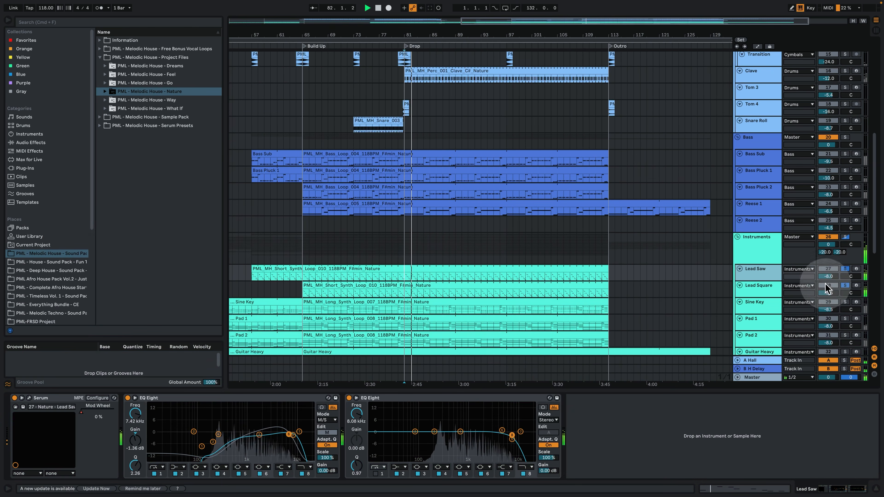
Remove Lead Square from the solo, enlarge the Lead Saw track, play from bar 81 and show the H Delay return's devices
{"action": "left_click", "coordinate": [845, 285]}
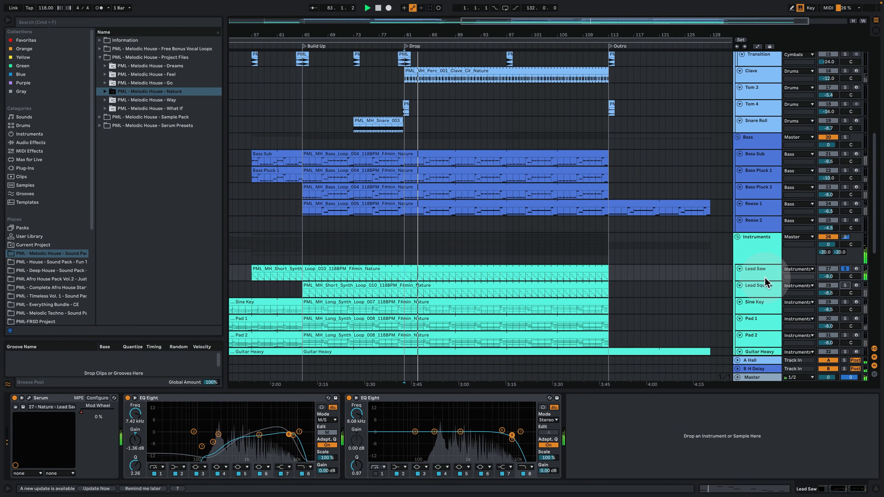
{"action": "left_click_drag", "start_coordinate": [755, 282], "coordinate": [754, 296]}
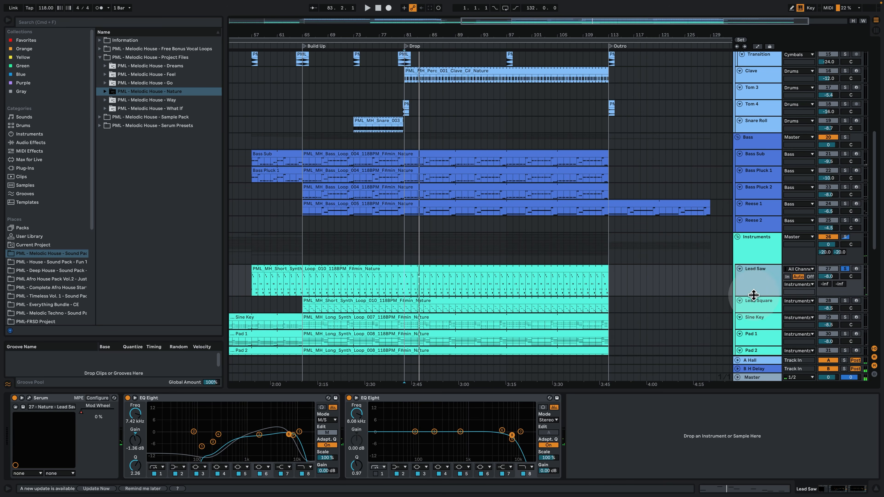
{"action": "left_click_drag", "start_coordinate": [409, 34], "coordinate": [410, 41]}
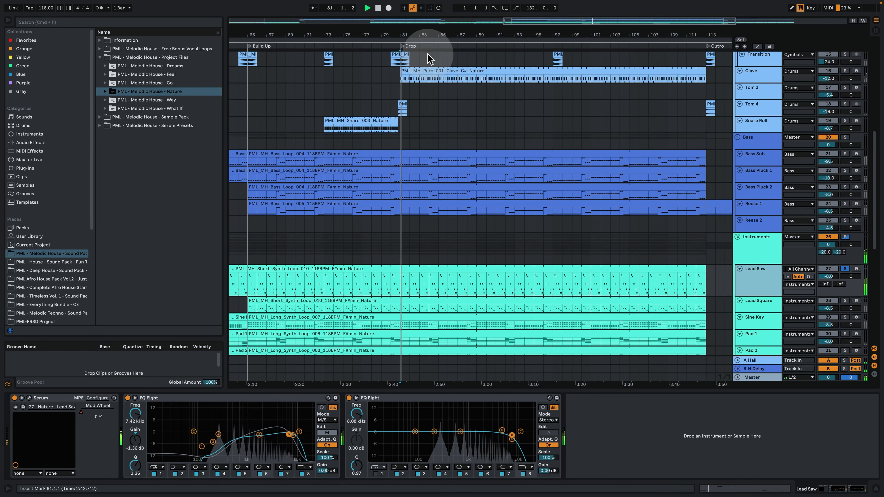
{"action": "key", "text": "space"}
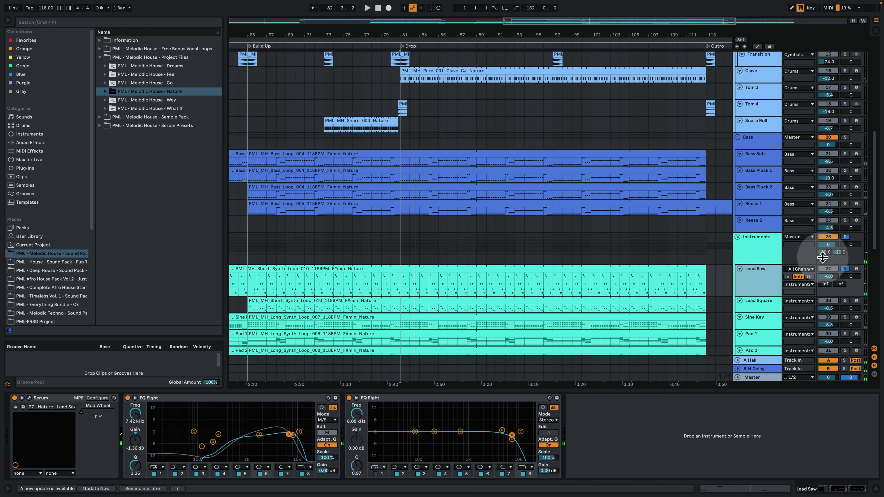
{"action": "left_click", "coordinate": [759, 369]}
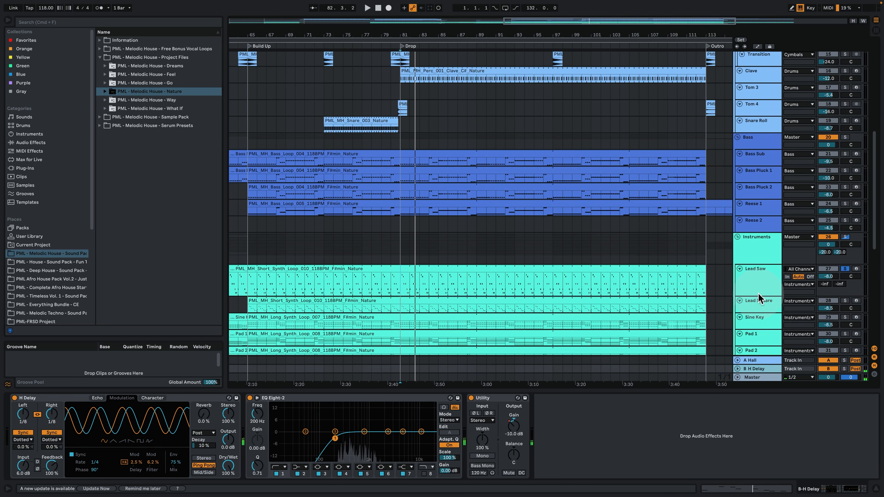
Add Lead Square to the solo and play both leads from bar 81 while viewing Lead Square's Serum patch
{"action": "left_click", "coordinate": [761, 306]}
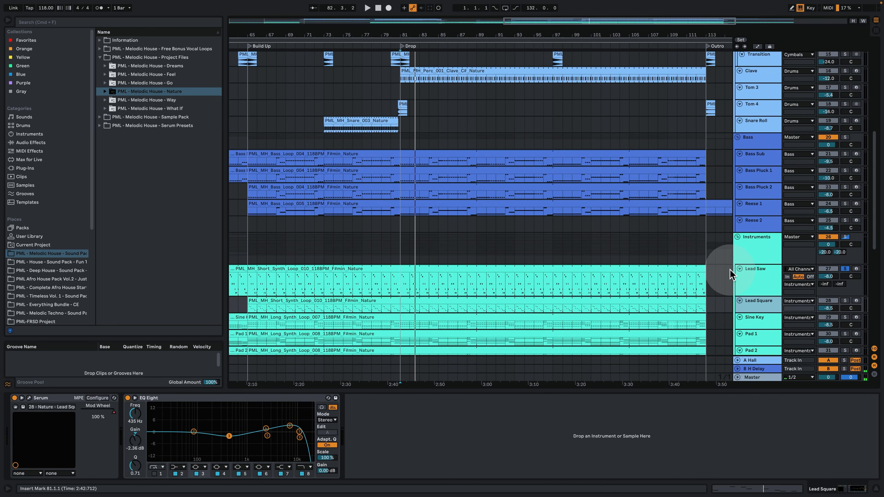
{"action": "left_click", "coordinate": [846, 301]}
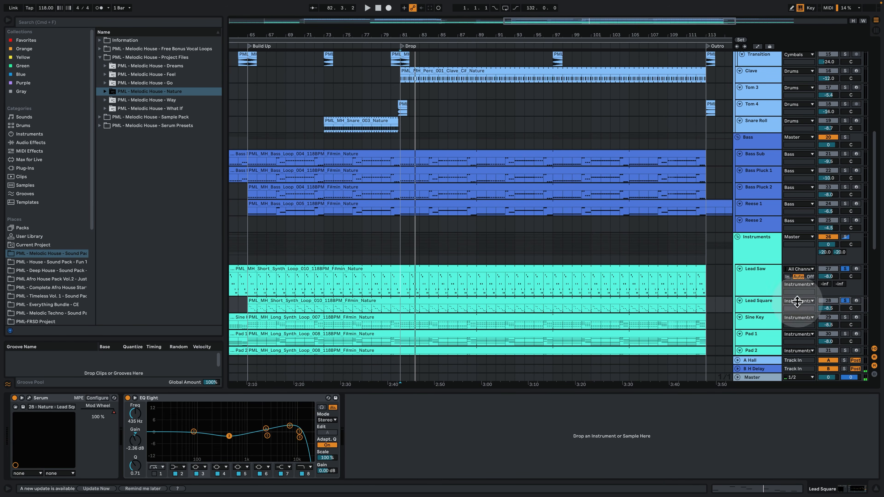
{"action": "left_click", "coordinate": [755, 307]}
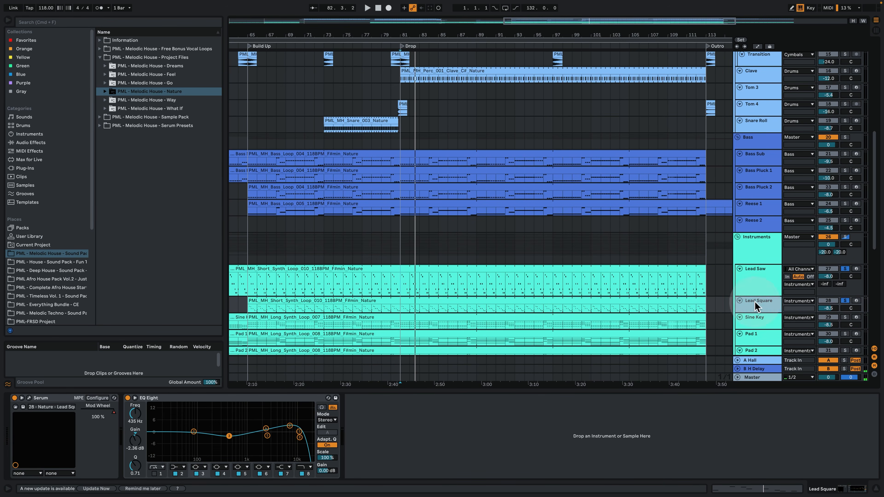
{"action": "key", "text": "space"}
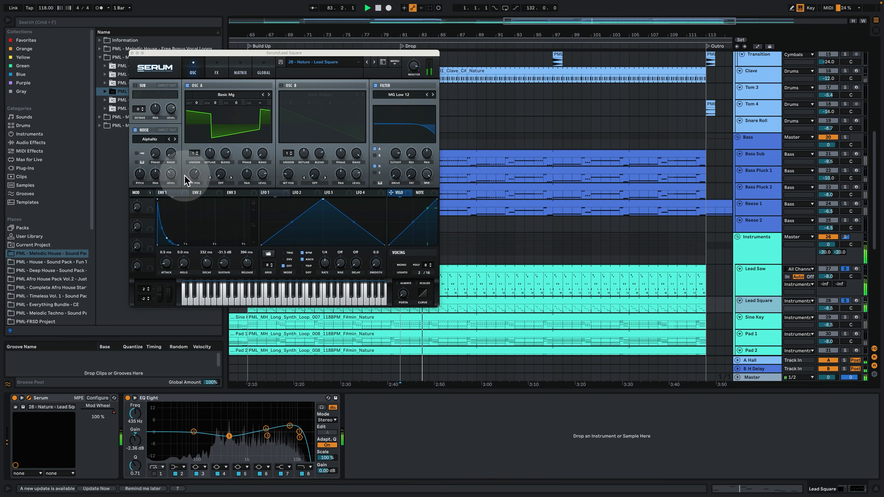
{"action": "key", "text": "space"}
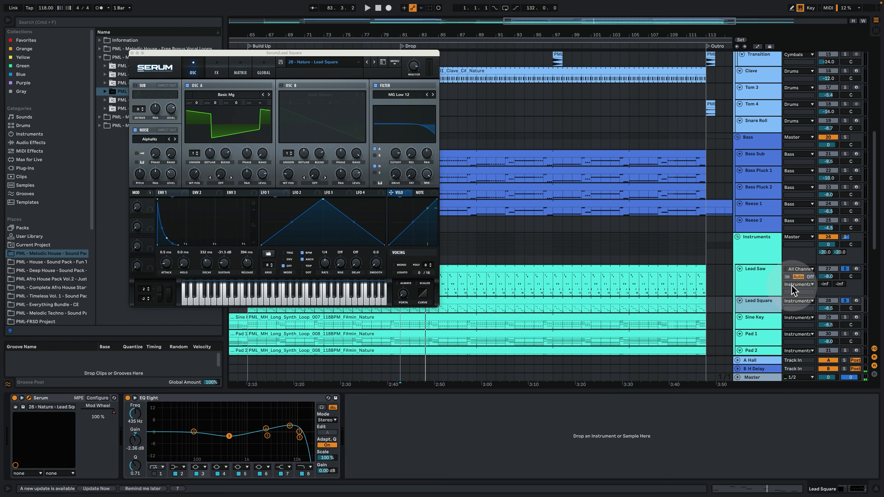
{"action": "key", "text": "space"}
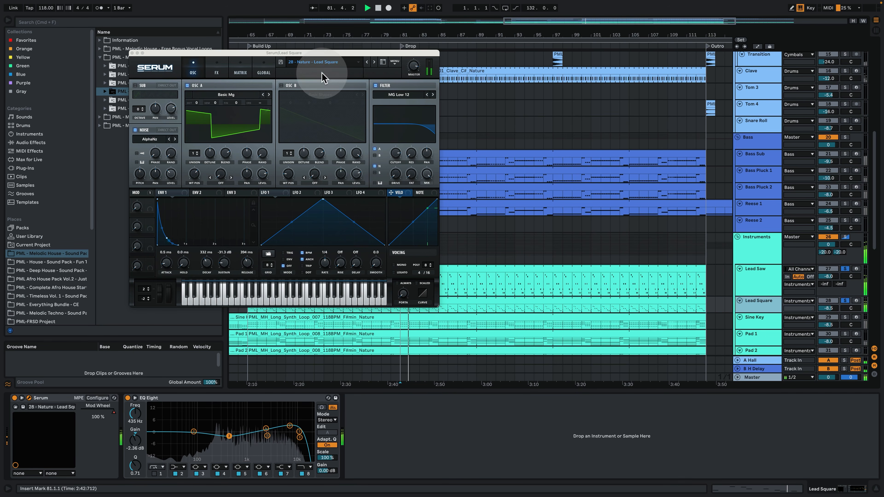
{"action": "left_click", "coordinate": [132, 53]}
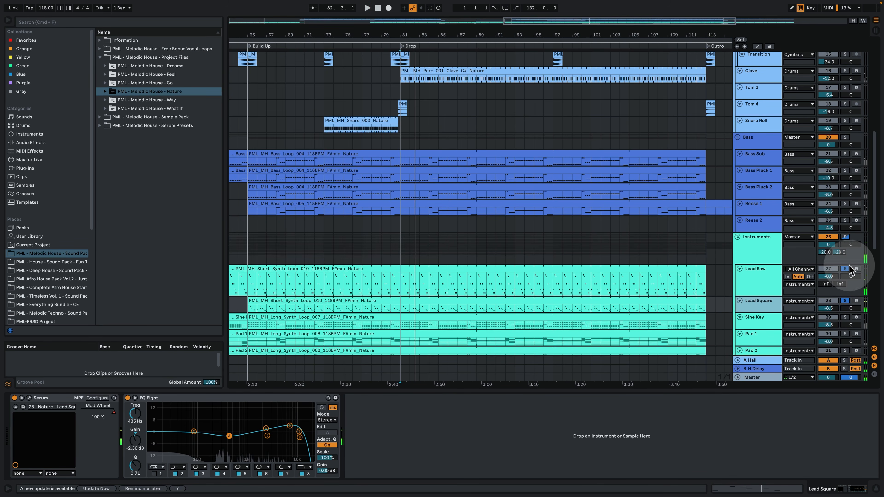
Release the lead solos, play the full second Drop from bar 81 and briefly solo the Sine Key track
{"action": "left_click", "coordinate": [846, 299]}
{"action": "key", "text": "space"}
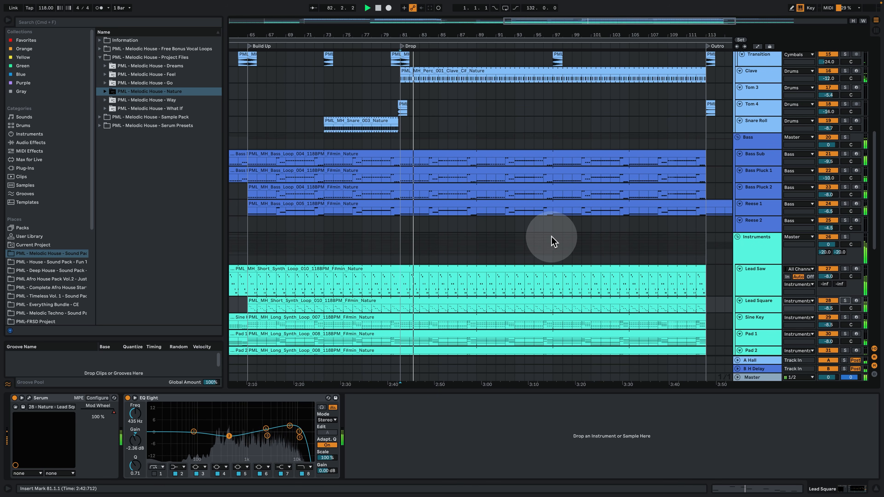
{"action": "scroll", "coordinate": [577, 257], "scroll_direction": "down", "scroll_amount": 3}
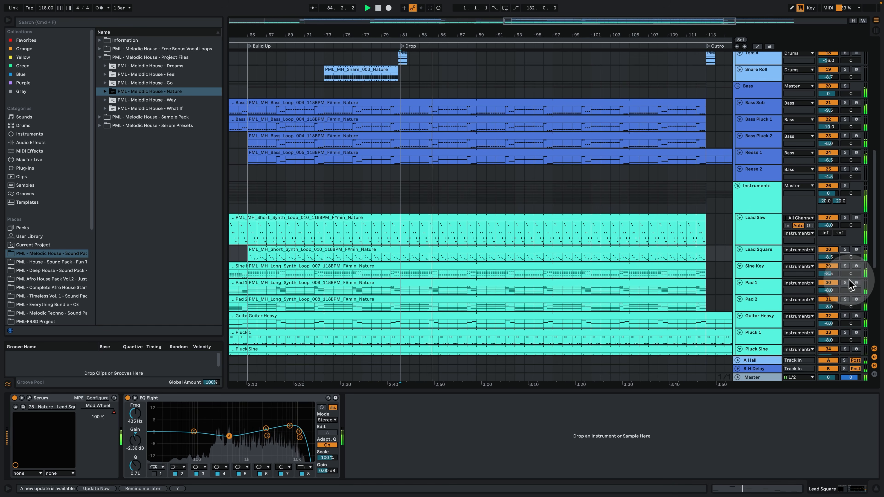
{"action": "left_click", "coordinate": [846, 266]}
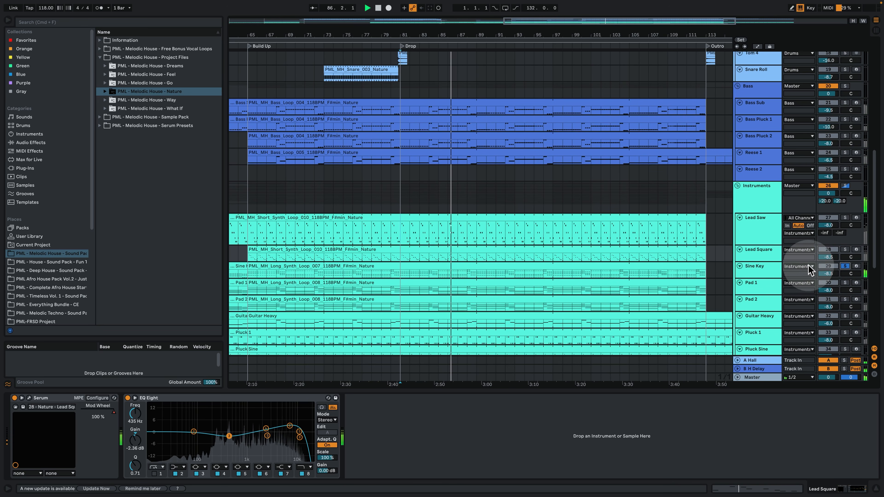
{"action": "left_click", "coordinate": [846, 267]}
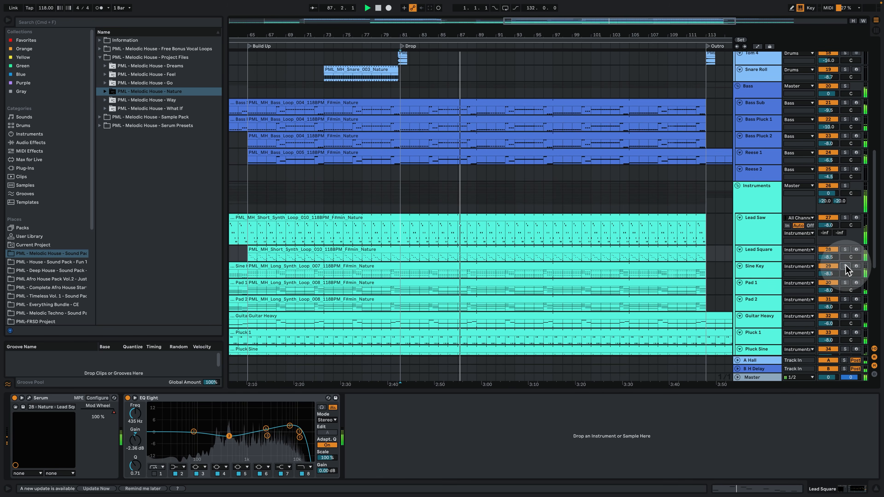
Solo the Sine Key track, stop playback and examine its PML_MH_Long_Synth_Loop_007 clip's notes, selecting those from 1.4.1 to 7.4.1
{"action": "left_click", "coordinate": [846, 267]}
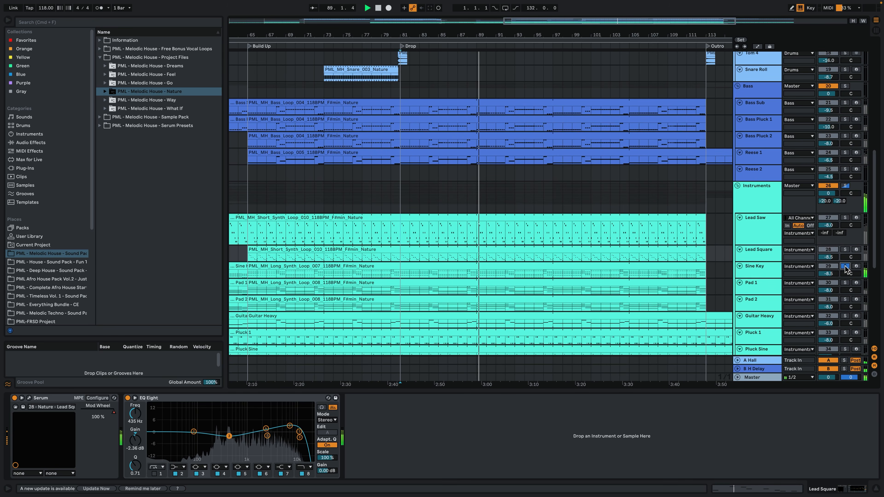
{"action": "key", "text": "space"}
{"action": "left_click", "coordinate": [448, 268]}
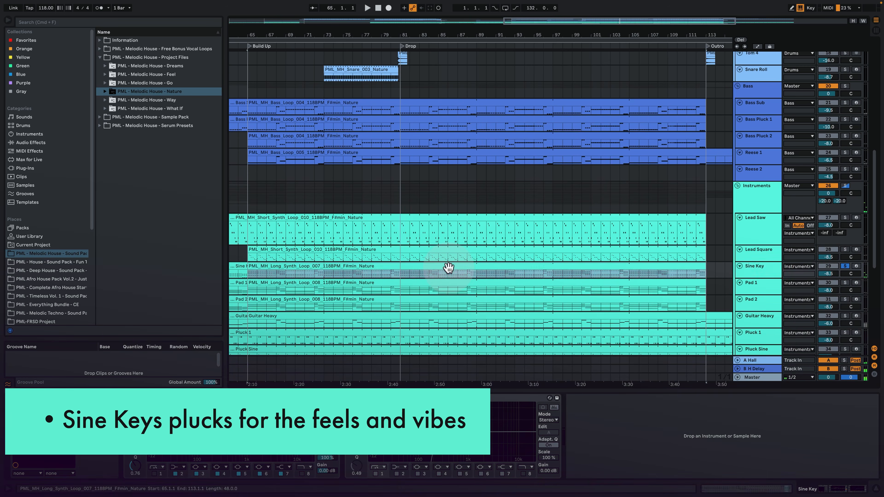
{"action": "double_click", "coordinate": [448, 268]}
{"action": "scroll", "coordinate": [232, 277], "scroll_direction": "up", "scroll_amount": 2}
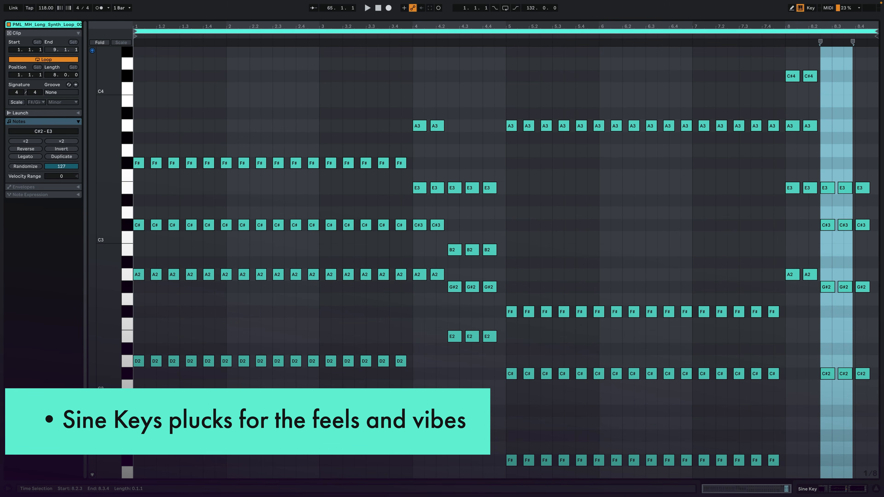
{"action": "left_click_drag", "start_coordinate": [211, 362], "coordinate": [763, 99]}
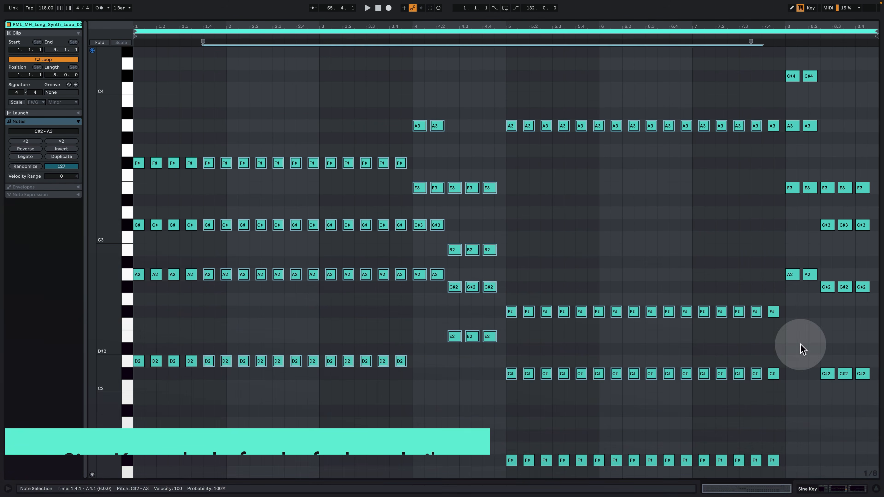
{"action": "left_click", "coordinate": [814, 491]}
Solo Guitar Heavy, play from bar 81 and add Sine Key, Lead Square and Lead Saw to the solo
{"action": "scroll", "coordinate": [679, 251], "scroll_direction": "up", "scroll_amount": 3}
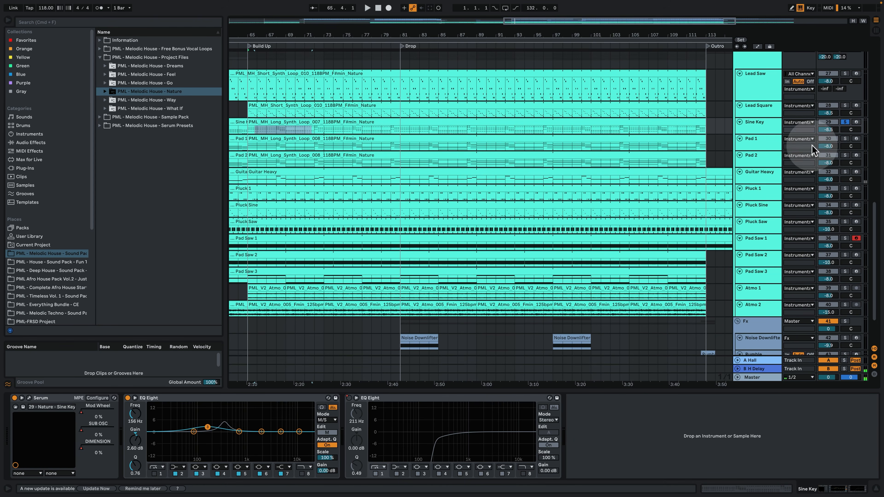
{"action": "left_click", "coordinate": [845, 172]}
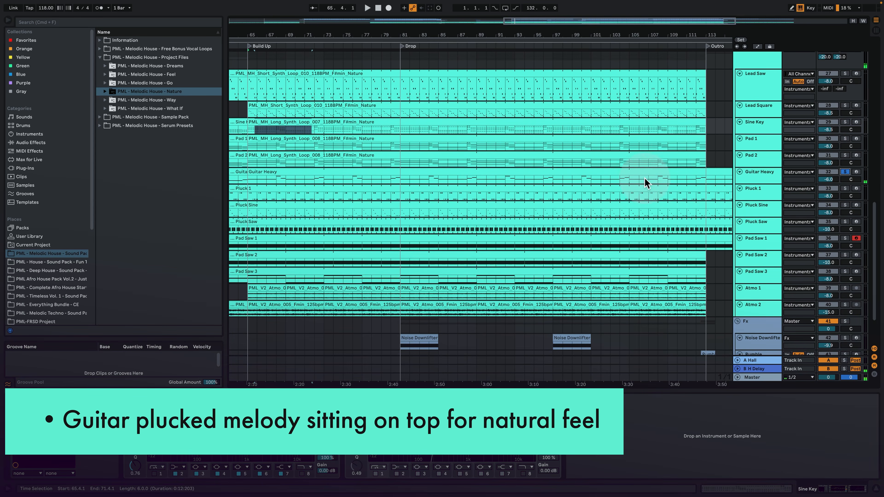
{"action": "left_click", "coordinate": [403, 184]}
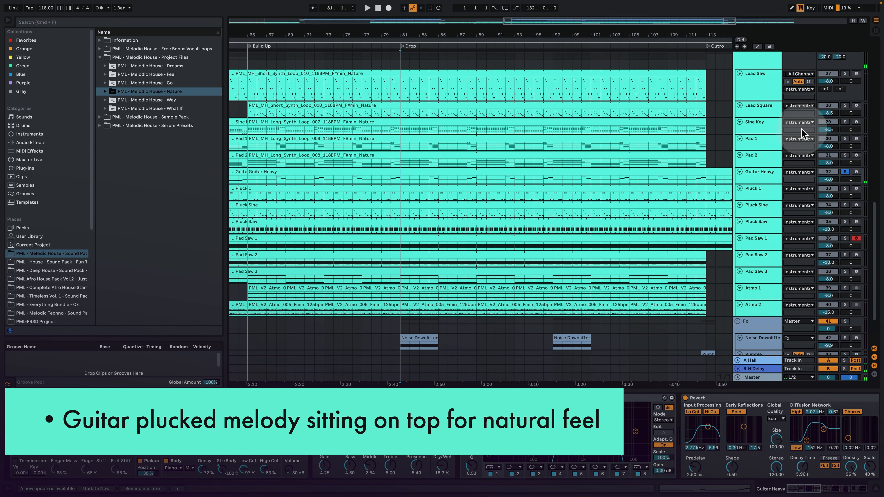
{"action": "key", "text": "space"}
{"action": "left_click", "coordinate": [845, 121], "text": "super"}
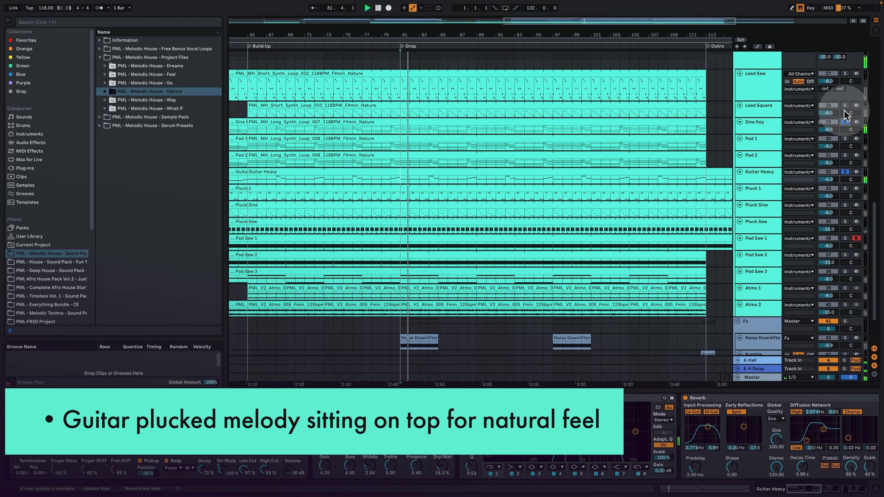
{"action": "left_click", "coordinate": [845, 105], "text": "super"}
{"action": "left_click", "coordinate": [845, 74], "text": "super"}
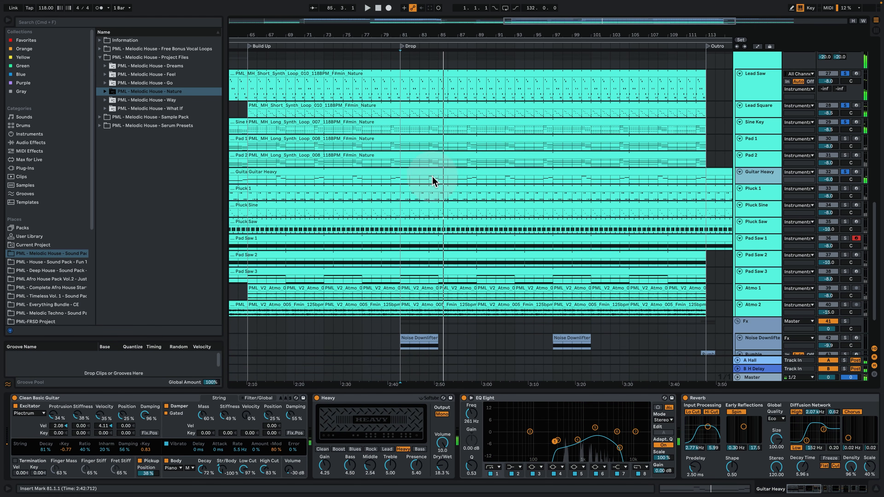
Play the soloed guitar, key and lead layers from bar 84, then from bar 88
{"action": "left_click", "coordinate": [449, 171]}
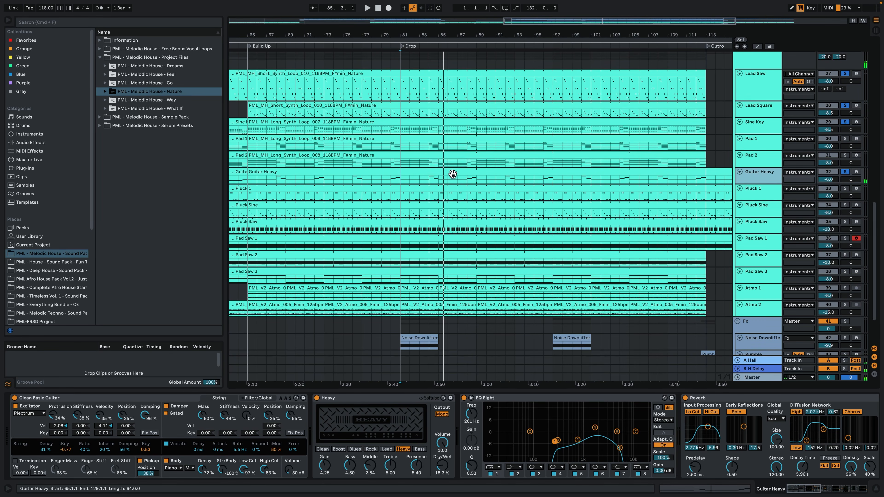
{"action": "left_click", "coordinate": [431, 180]}
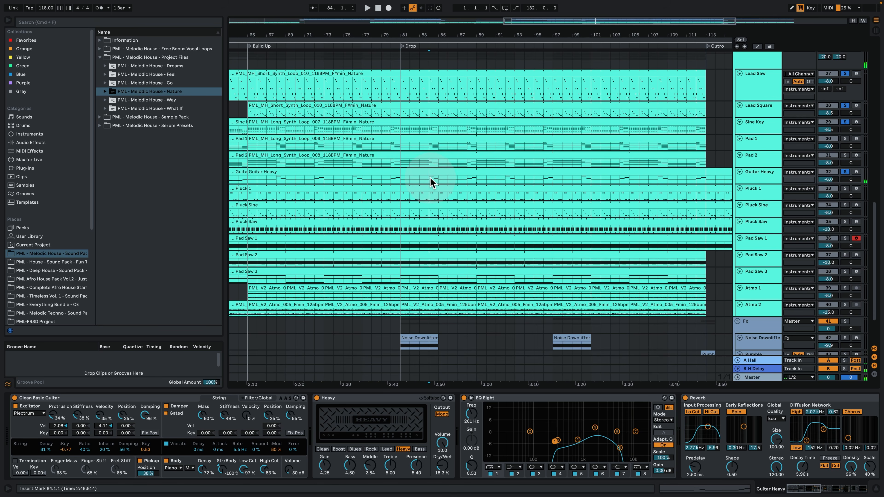
{"action": "key", "text": "space"}
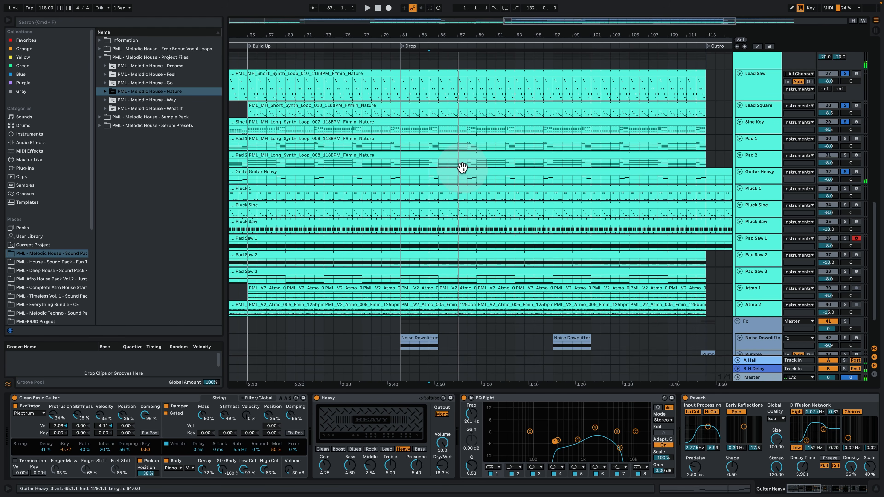
{"action": "left_click", "coordinate": [466, 179]}
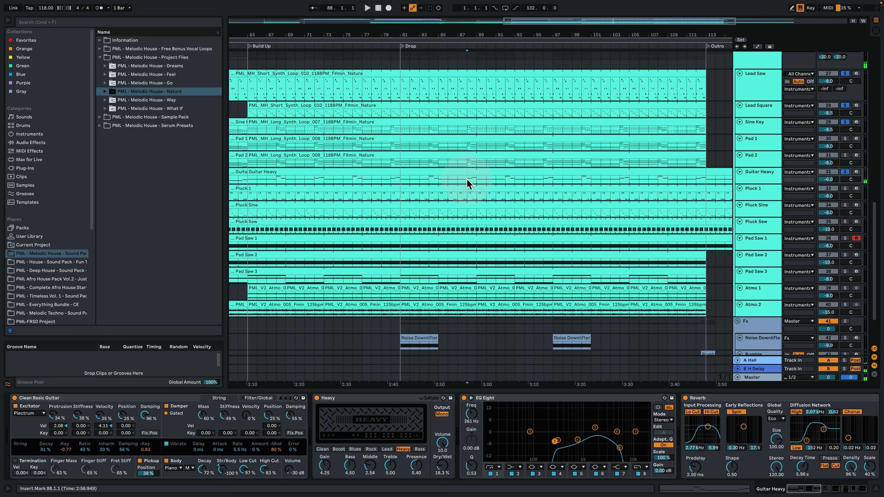
{"action": "key", "text": "space"}
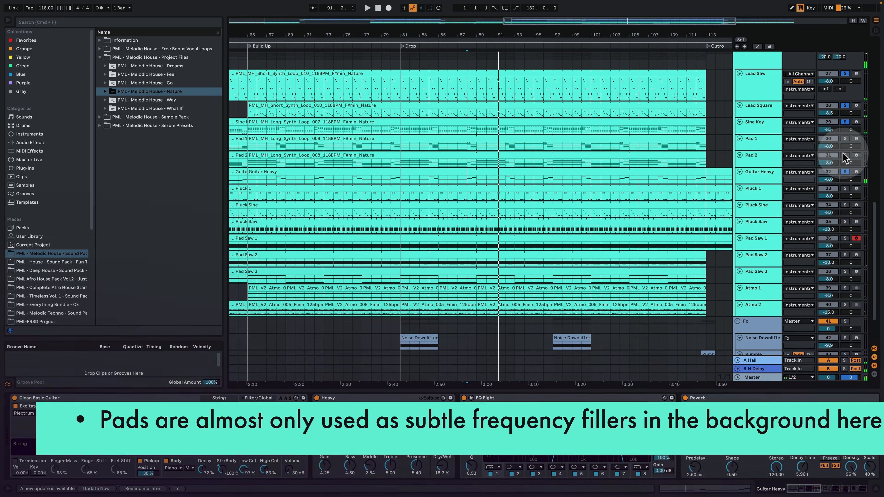
Add Pad 1 and Pad 2 to the solo and play the layers from bar 88
{"action": "left_click", "coordinate": [848, 147]}
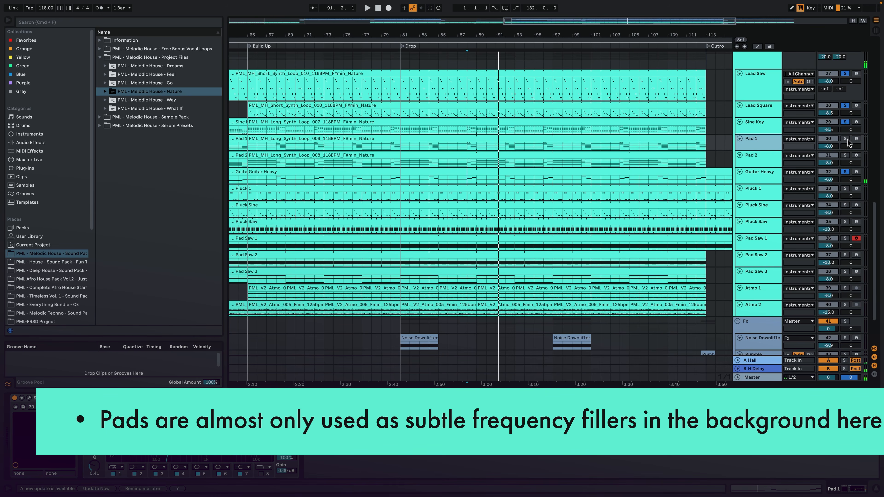
{"action": "left_click", "coordinate": [848, 139]}
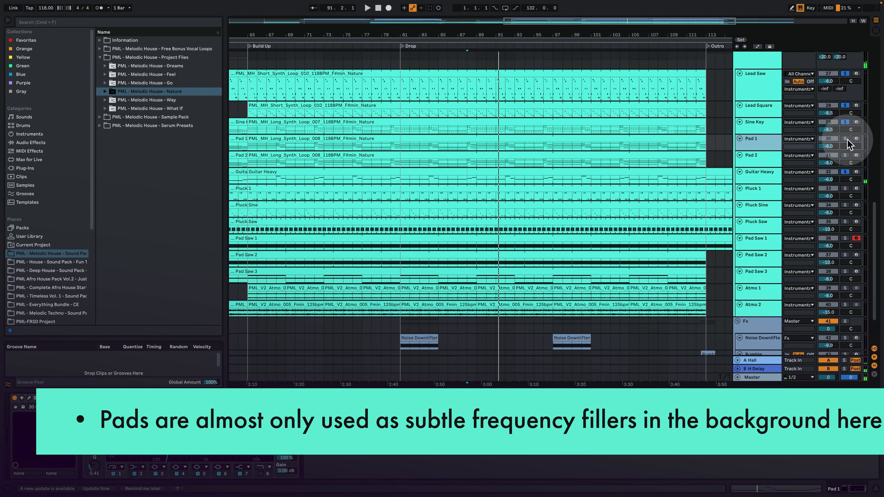
{"action": "left_click", "coordinate": [848, 158]}
{"action": "key", "text": "space"}
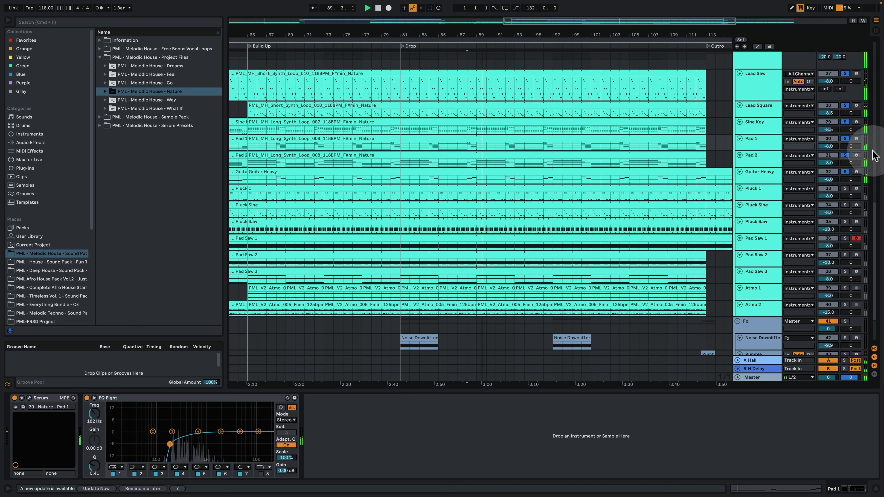
Compare the mix without and with Pad 1 and Pad 2 by toggling their solos during playback, then stop
{"action": "left_click", "coordinate": [848, 156]}
{"action": "left_click", "coordinate": [845, 140]}
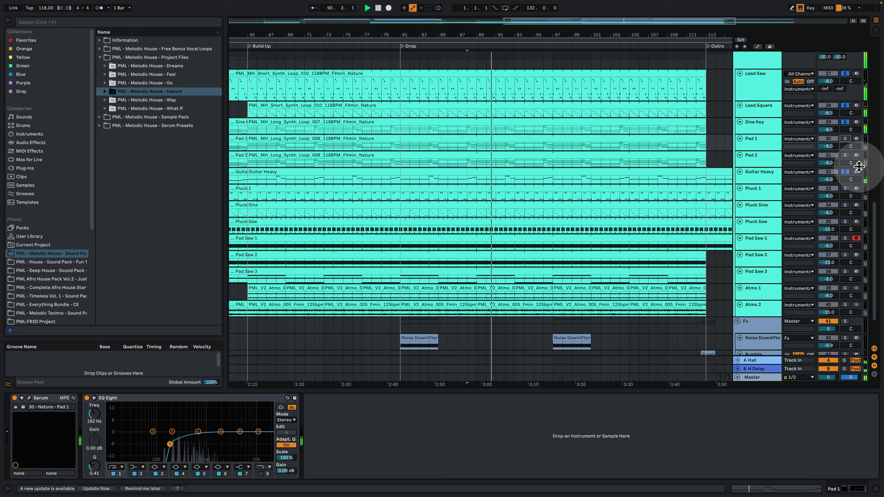
{"action": "left_click", "coordinate": [848, 156]}
{"action": "left_click", "coordinate": [845, 139]}
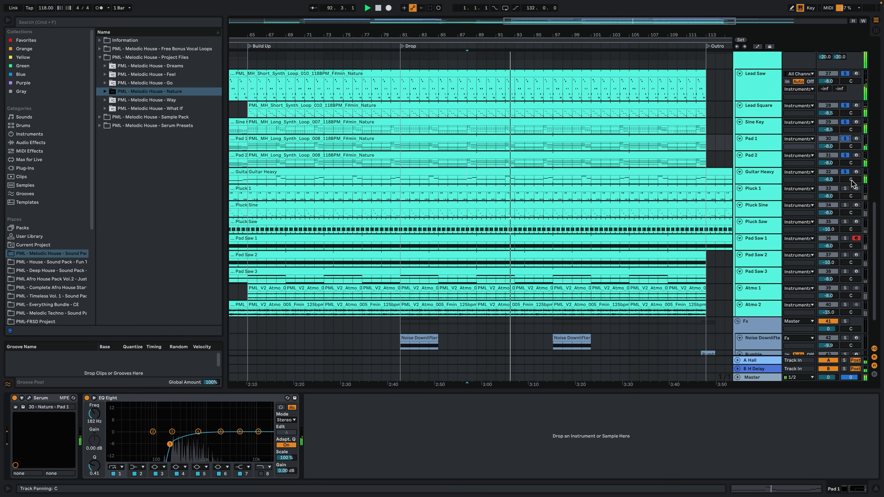
{"action": "key", "text": "space"}
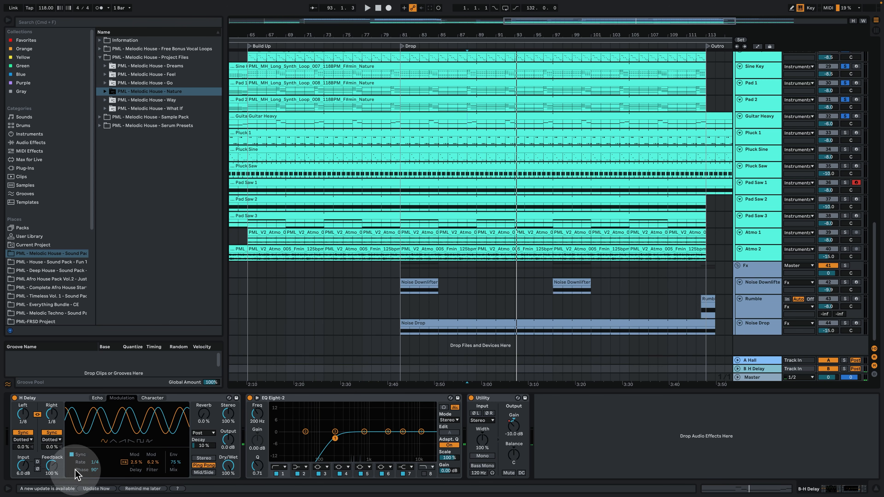
Show the A Hall return's devices, then solo Noise Downlifter and play it from bar 81
{"action": "left_click", "coordinate": [753, 361]}
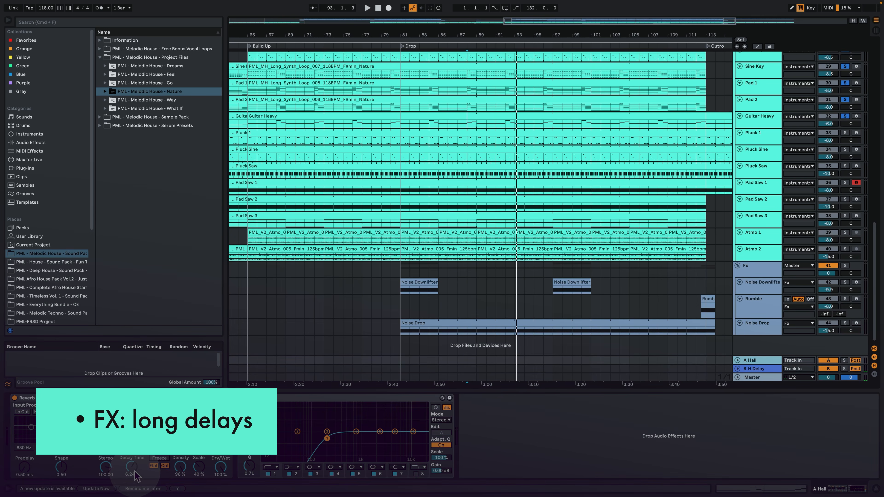
{"action": "left_click", "coordinate": [418, 284]}
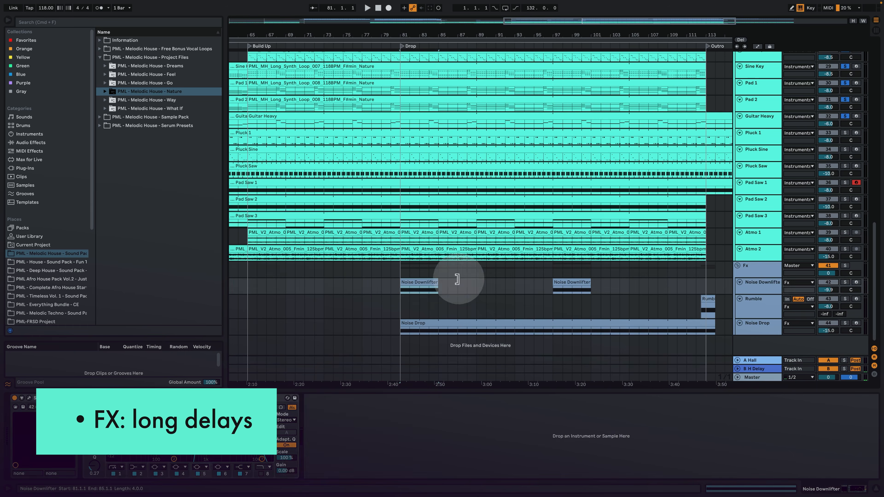
{"action": "left_click", "coordinate": [845, 282]}
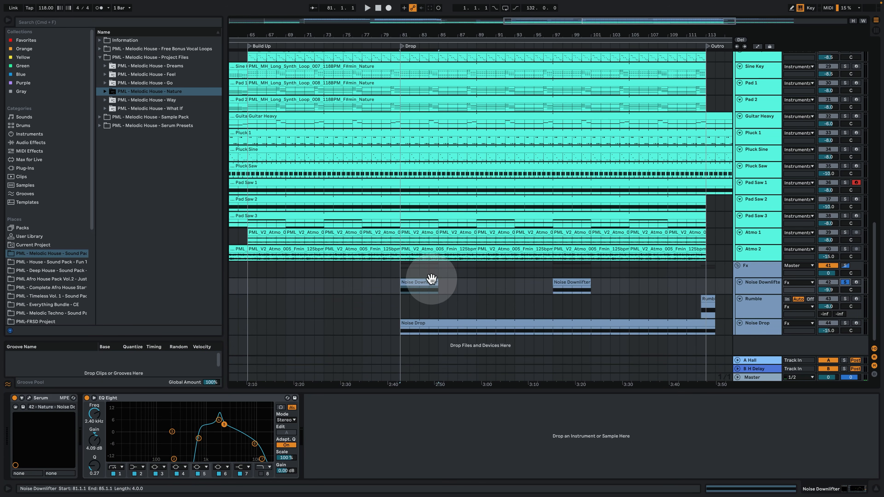
{"action": "key", "text": "space"}
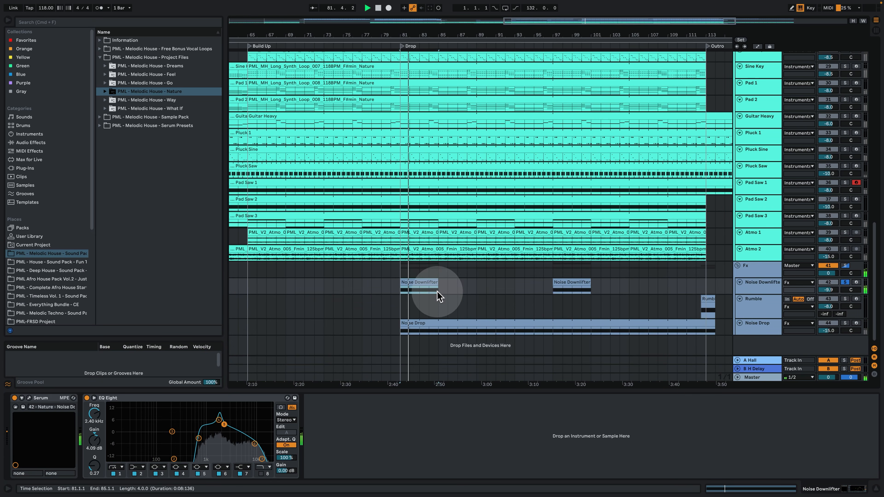
Briefly solo Noise Drop, then release the solo and play the full second Drop from bar 81
{"action": "left_click", "coordinate": [845, 321]}
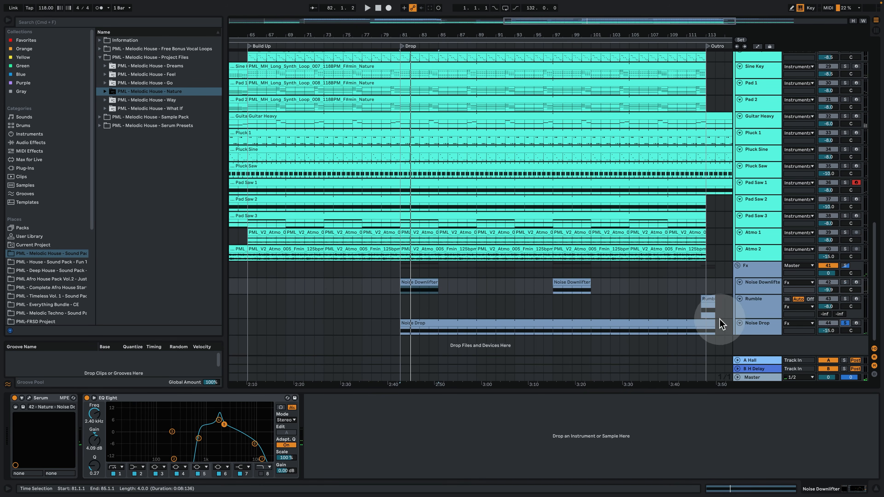
{"action": "left_click", "coordinate": [846, 322]}
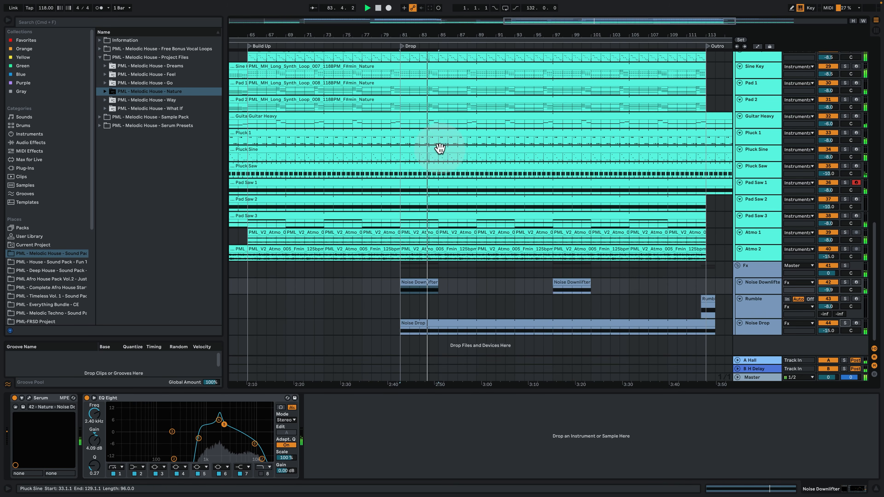
{"action": "left_click_drag", "start_coordinate": [454, 38], "coordinate": [561, 31]}
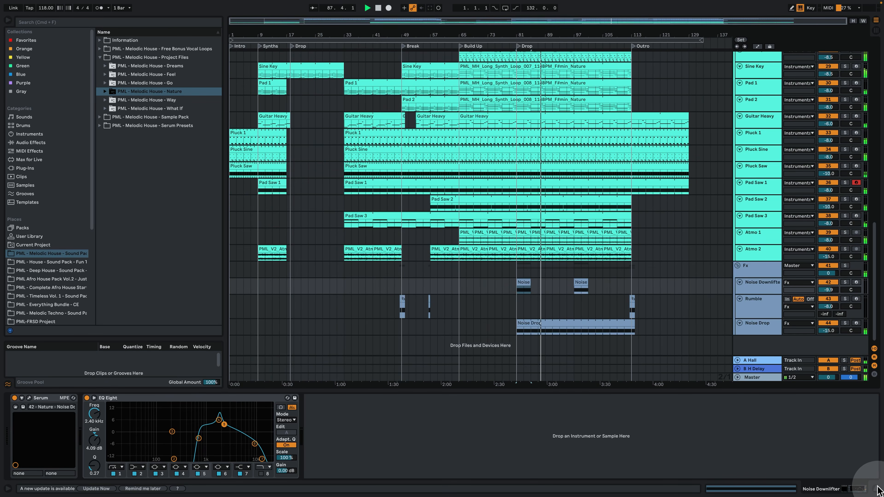
Hide the device view and show the contents of the PML - Everything Bundle - CE folder
{"action": "left_click", "coordinate": [876, 489]}
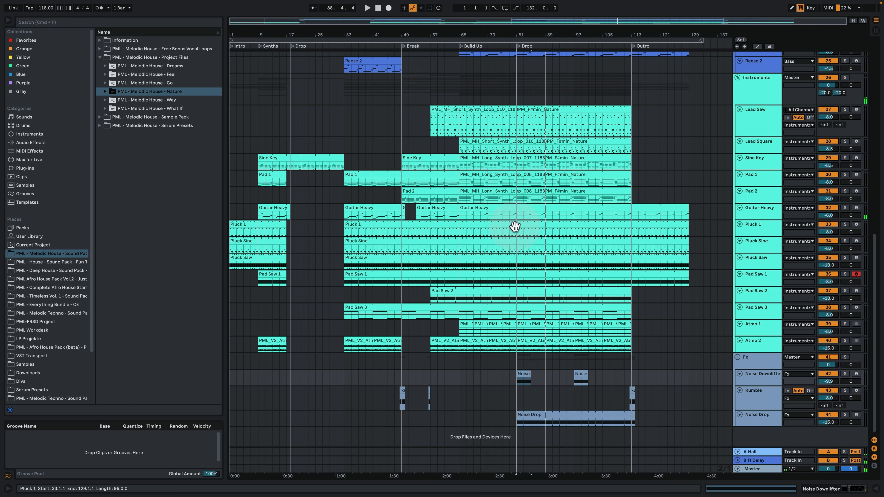
{"action": "scroll", "coordinate": [559, 279], "scroll_direction": "up", "scroll_amount": 3}
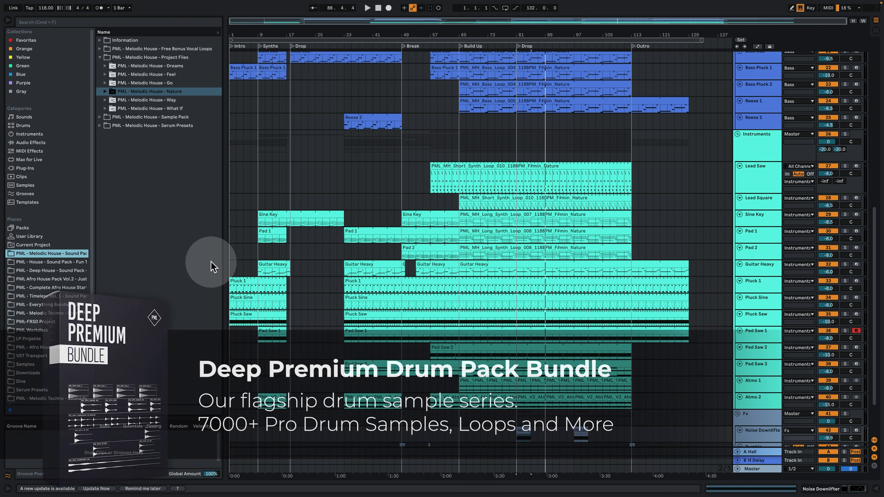
{"action": "left_click", "coordinate": [47, 304]}
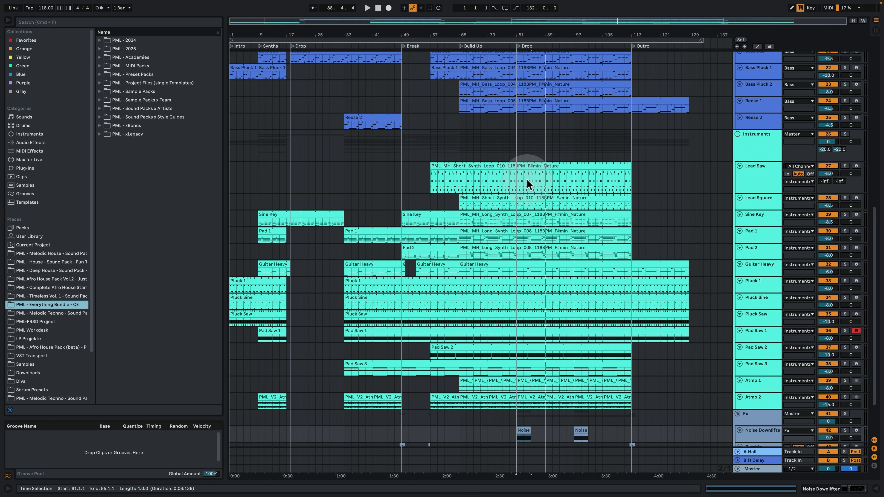
Play the full arrangement from bar 1 and open the notes of a Bass Pluck 1 clip
{"action": "mouse_move", "coordinate": [505, 34]}
{"action": "left_mouse_down"}
{"action": "mouse_move", "coordinate": [514, 43]}
{"action": "mouse_move", "coordinate": [489, 39]}
{"action": "left_mouse_up"}
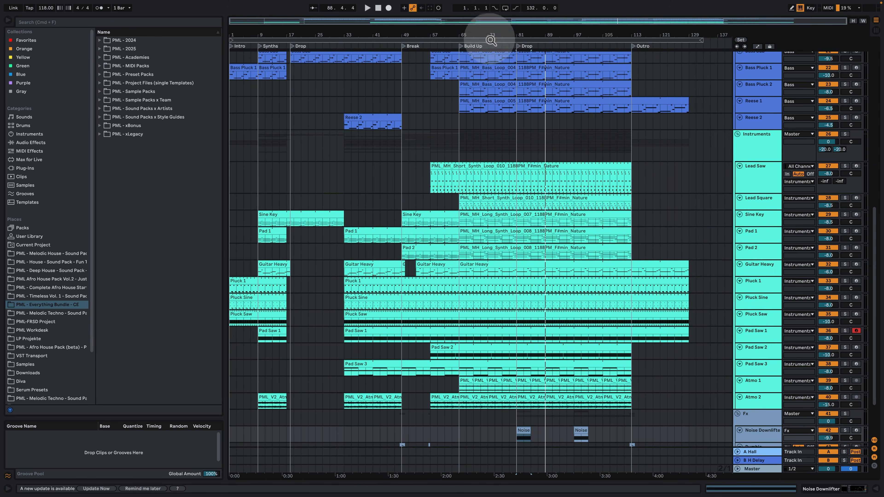
{"action": "left_click", "coordinate": [232, 93]}
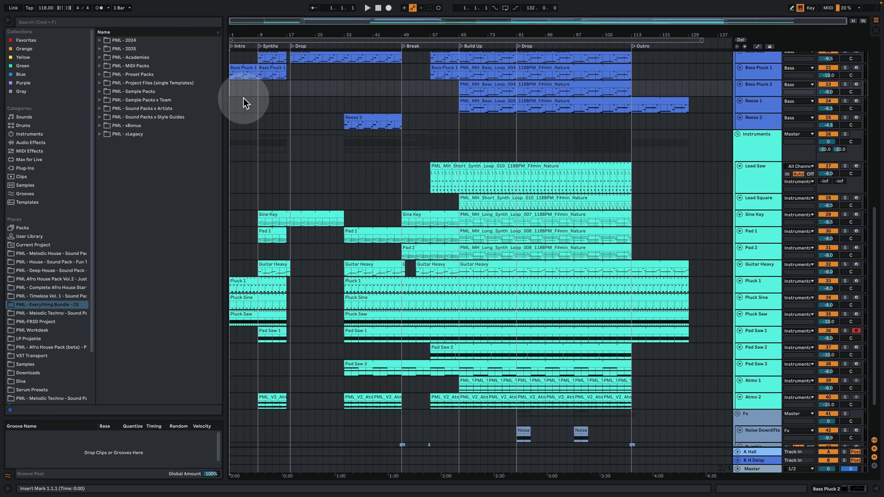
{"action": "key", "text": "space"}
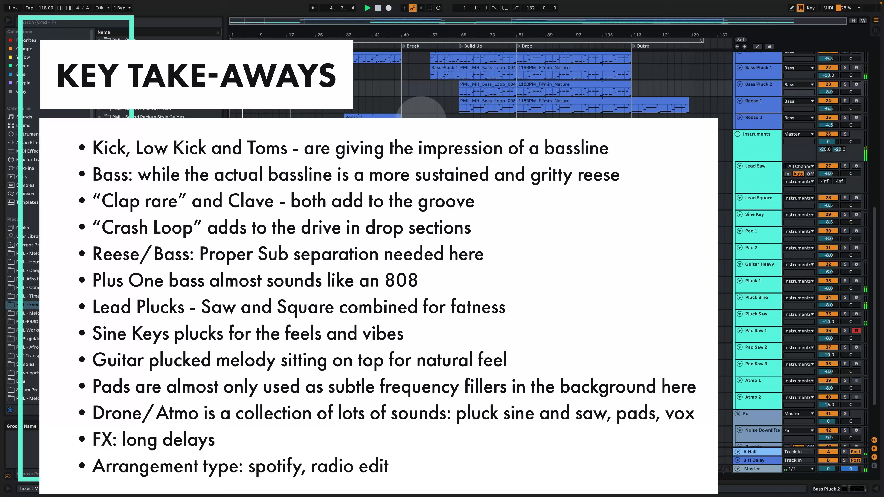
{"action": "scroll", "coordinate": [421, 121], "scroll_direction": "up", "scroll_amount": 5}
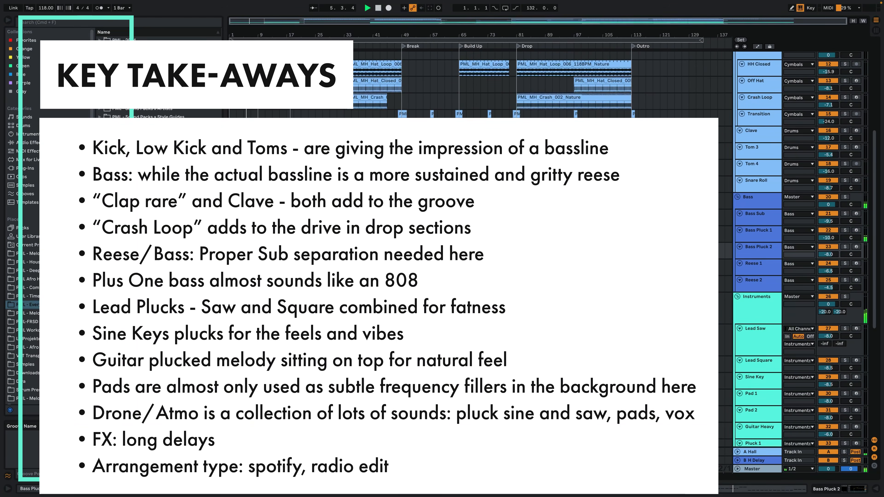
{"action": "double_click", "coordinate": [401, 230]}
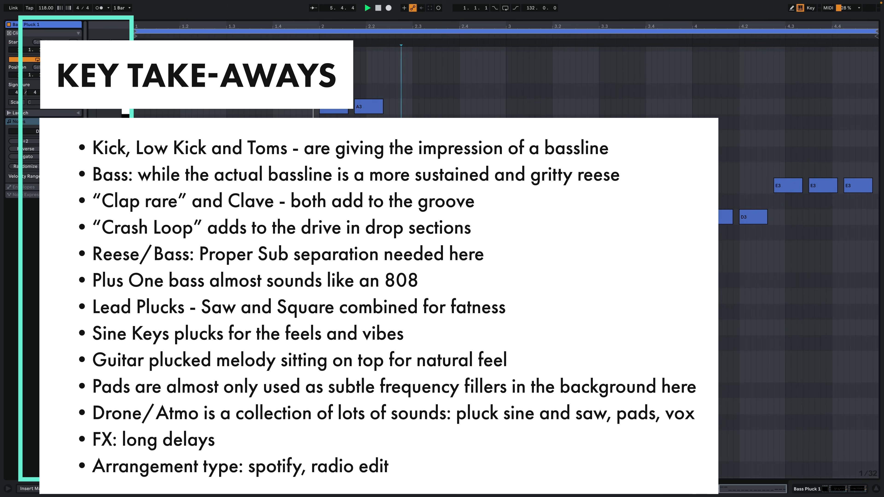
Return from the Bass Pluck 1 notes to the arrangement and fold the Drums group
{"action": "left_click", "coordinate": [804, 493]}
{"action": "scroll", "coordinate": [543, 209], "scroll_direction": "up", "scroll_amount": 8}
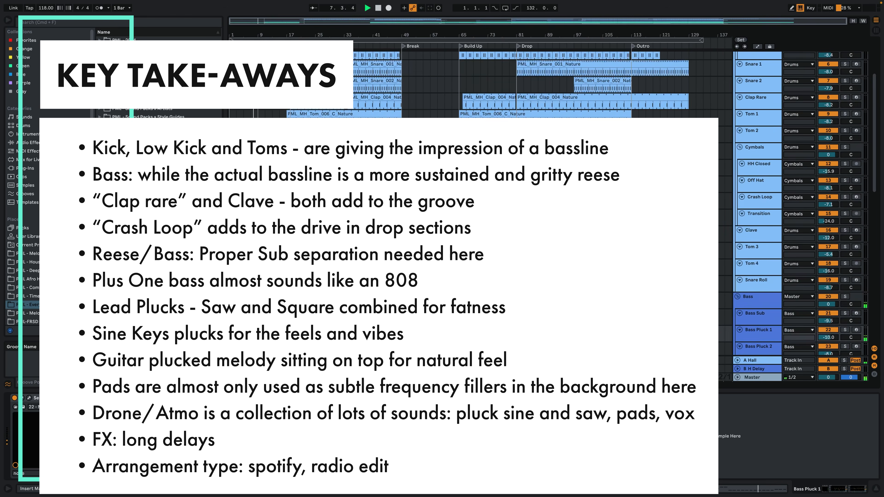
{"action": "scroll", "coordinate": [564, 195], "scroll_direction": "up", "scroll_amount": 4}
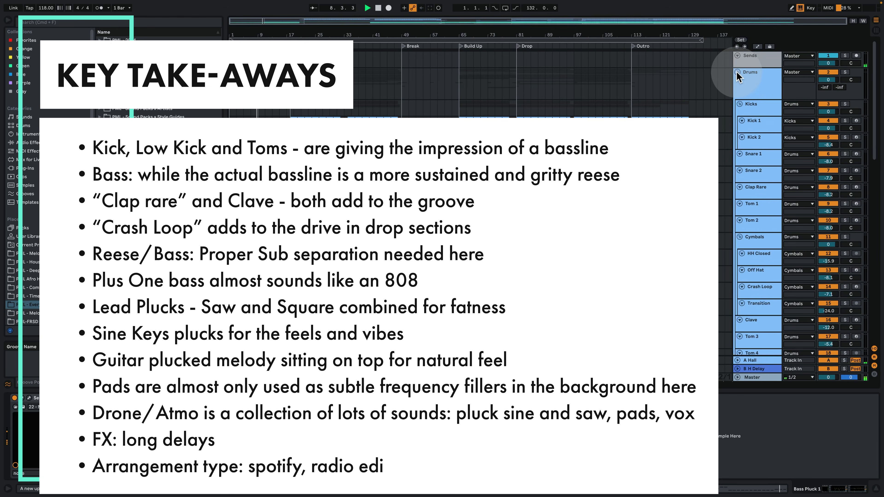
{"action": "left_click", "coordinate": [737, 72]}
{"action": "scroll", "coordinate": [341, 277], "scroll_direction": "down", "scroll_amount": 3}
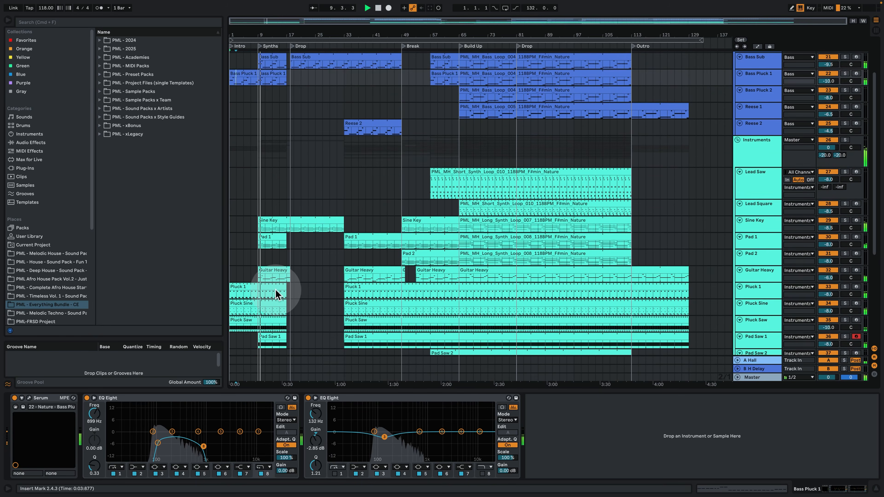
Open the notes of a Pluck Sine clip in the Synths section, then show that track's devices
{"action": "scroll", "coordinate": [276, 289], "scroll_direction": "down", "scroll_amount": 2}
{"action": "double_click", "coordinate": [272, 270]}
{"action": "left_click", "coordinate": [425, 205]}
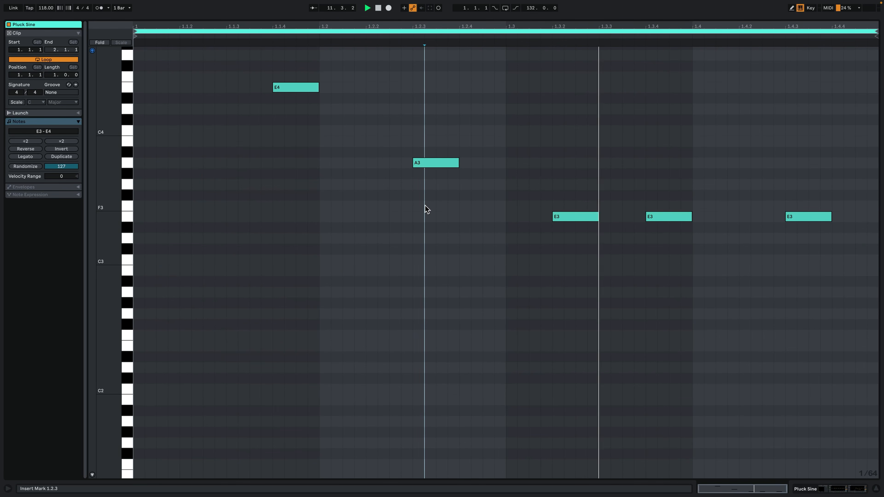
{"action": "left_click", "coordinate": [805, 489]}
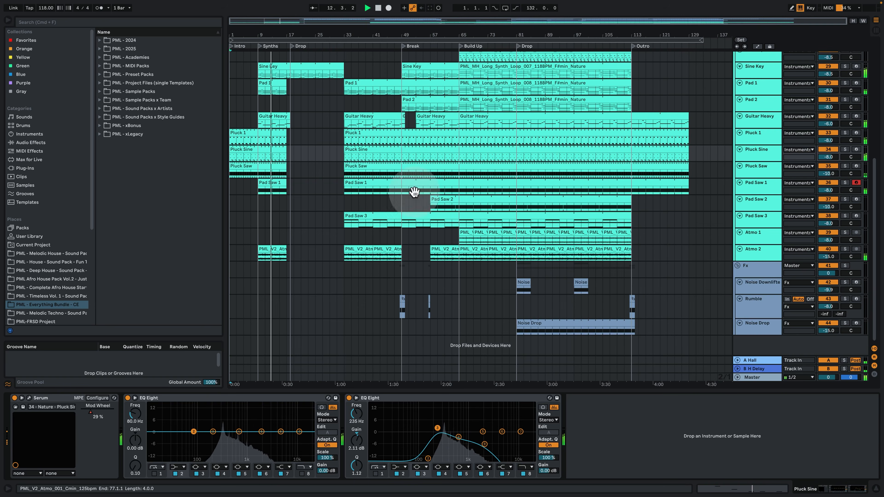
Inspect Pluck Sine's Serum window, close it, and show the automation lanes in the arrangement
{"action": "left_click", "coordinate": [29, 399]}
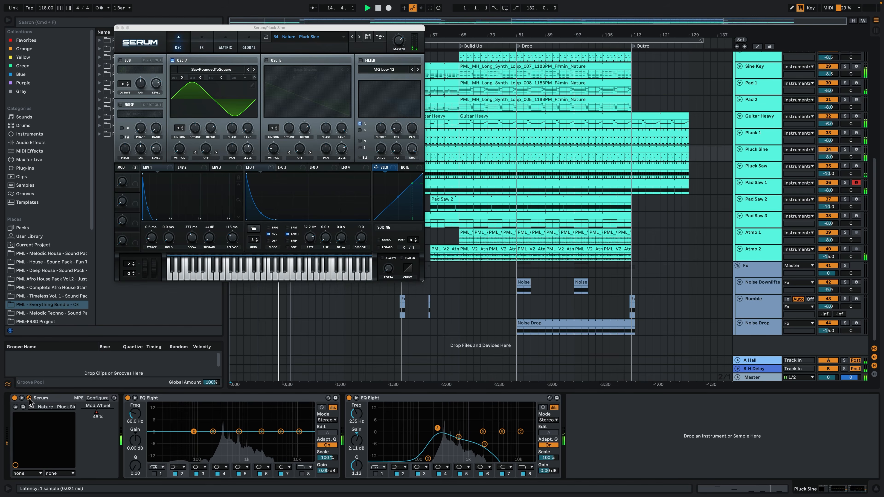
{"action": "left_click", "coordinate": [758, 46]}
{"action": "left_click", "coordinate": [117, 28]}
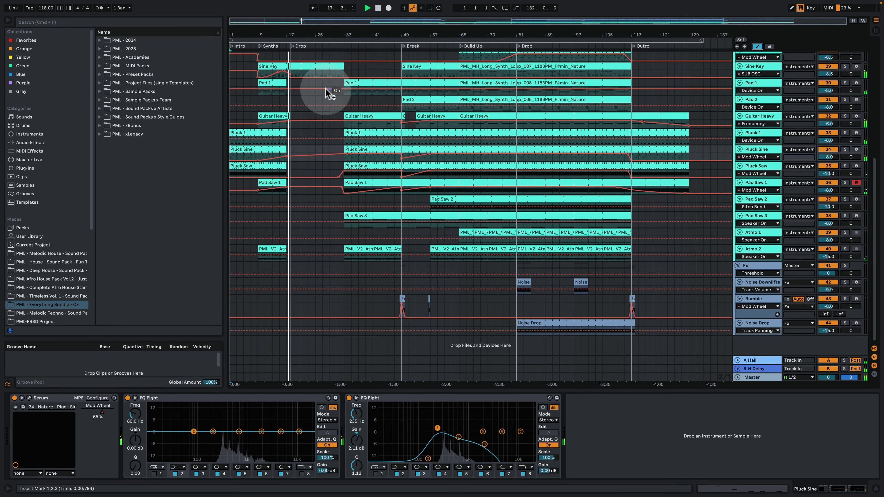
Show the contents of the PML - Melodic House sound pack folder and hide the device view
{"action": "scroll", "coordinate": [334, 234], "scroll_direction": "up", "scroll_amount": 5}
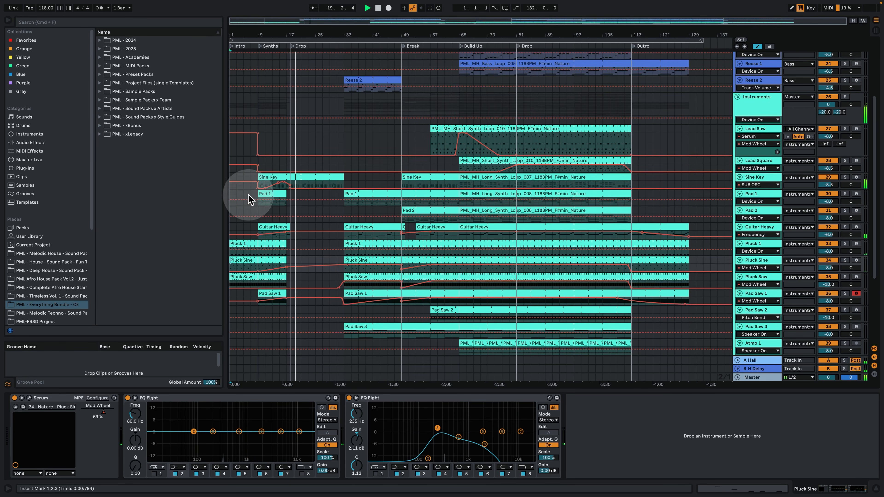
{"action": "left_click", "coordinate": [37, 253]}
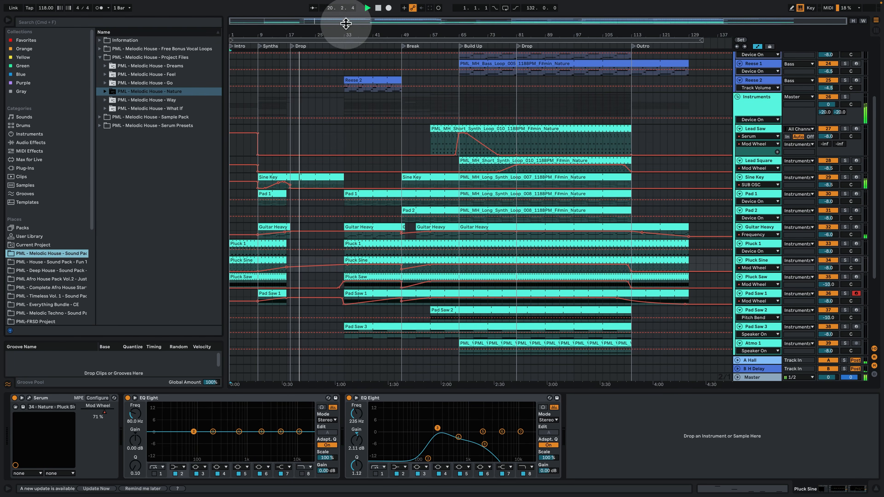
{"action": "left_click_drag", "start_coordinate": [316, 33], "coordinate": [357, 46]}
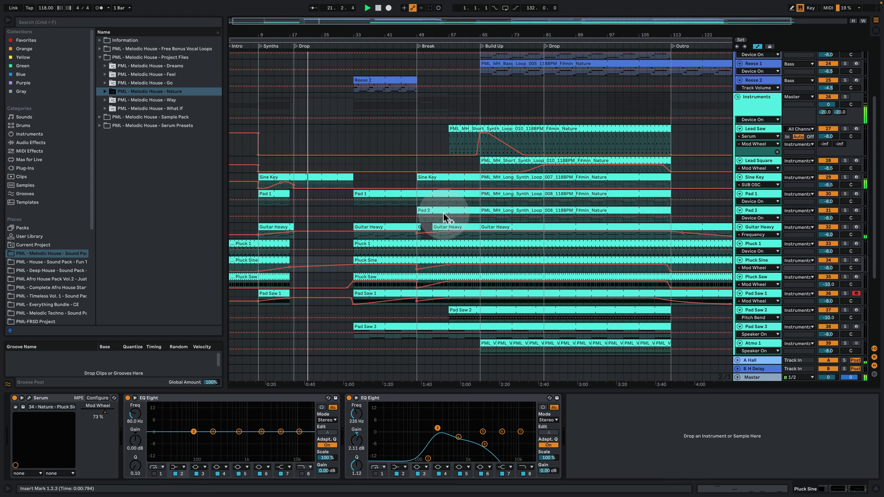
{"action": "left_click", "coordinate": [876, 489]}
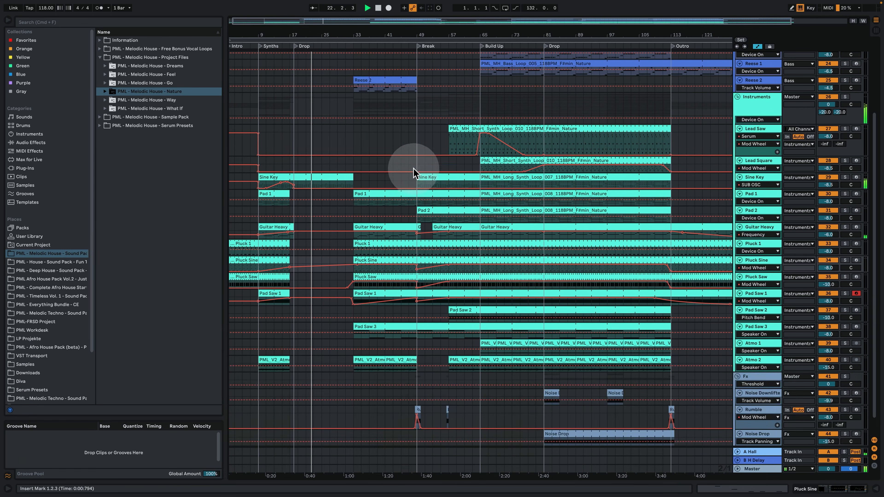
Open the notes of a Sine Key clip in the first Drop, then inspect the track's Serum instrument and close it
{"action": "scroll", "coordinate": [414, 178], "scroll_direction": "up", "scroll_amount": 3}
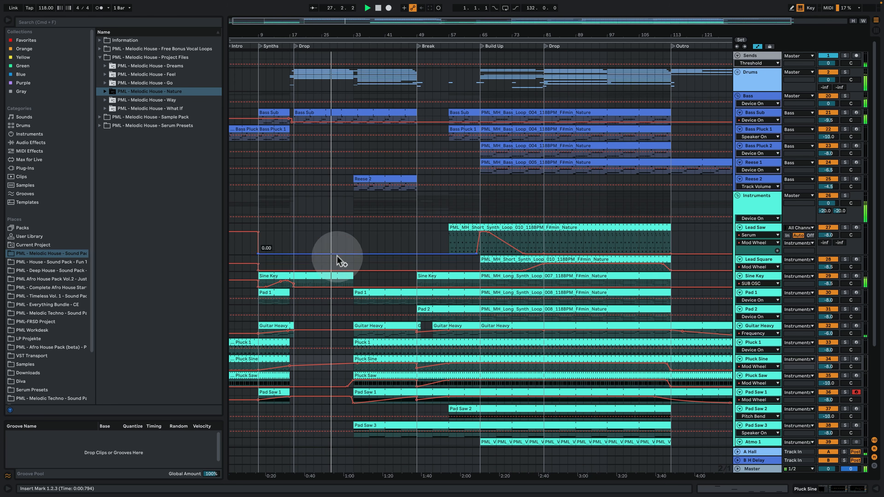
{"action": "double_click", "coordinate": [336, 272]}
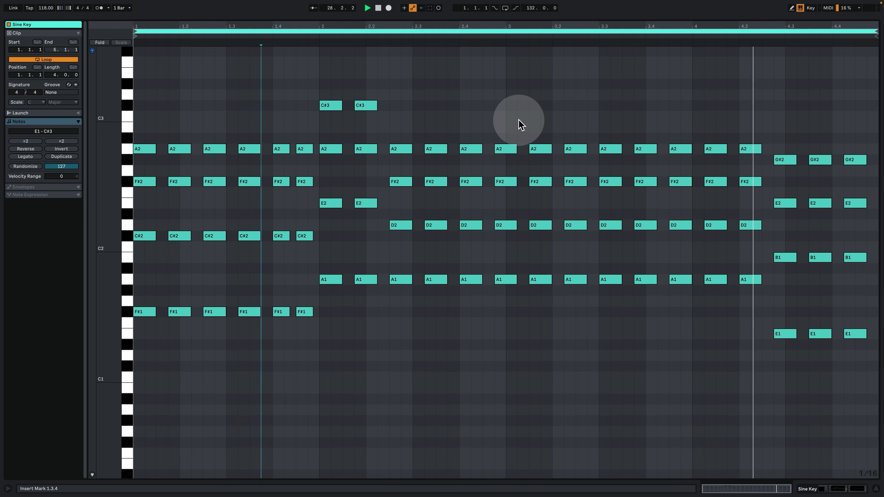
{"action": "left_click", "coordinate": [837, 488]}
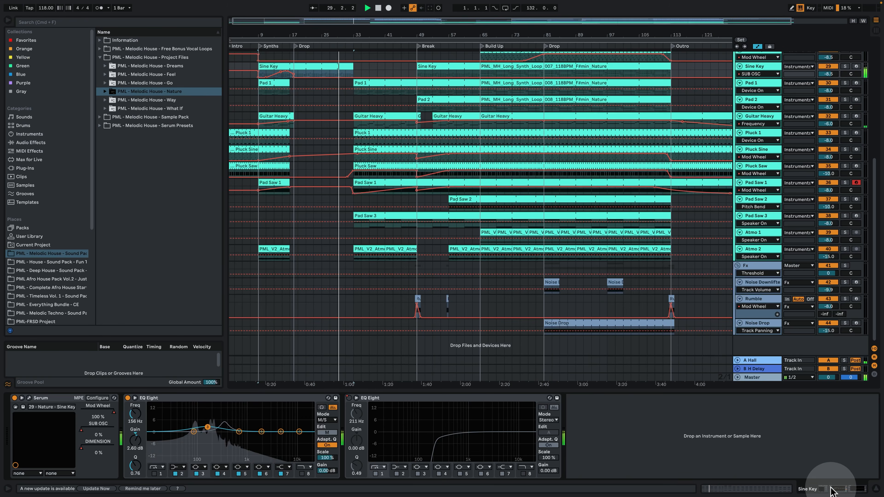
{"action": "left_click", "coordinate": [29, 399]}
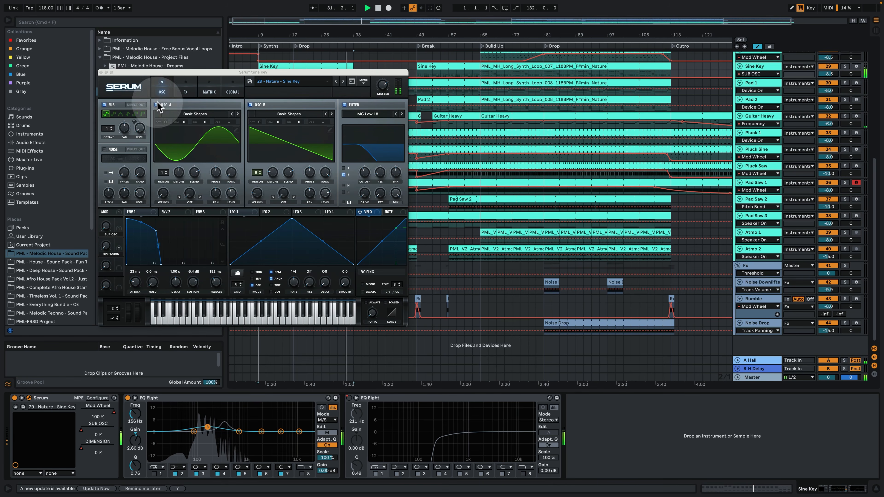
{"action": "left_click", "coordinate": [101, 72]}
Hide the device view and unfold the Drums group to show the drum clips leading into the Break
{"action": "scroll", "coordinate": [351, 162], "scroll_direction": "up", "scroll_amount": 5}
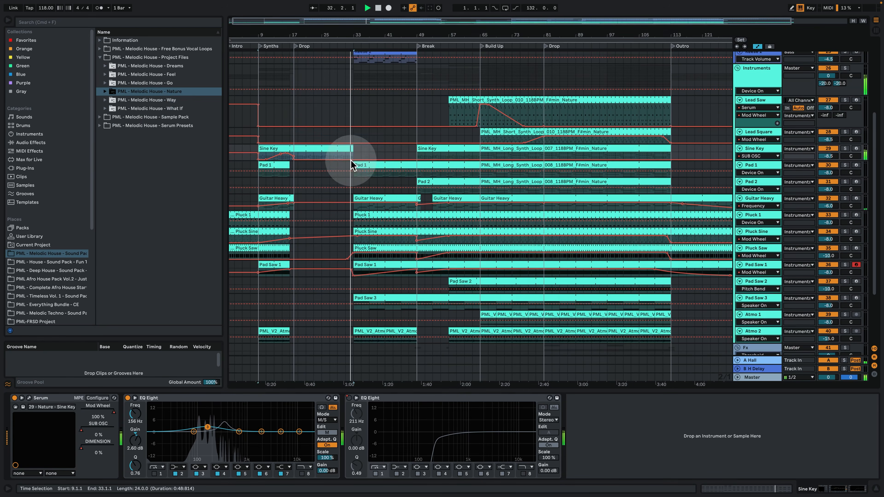
{"action": "left_click", "coordinate": [876, 489]}
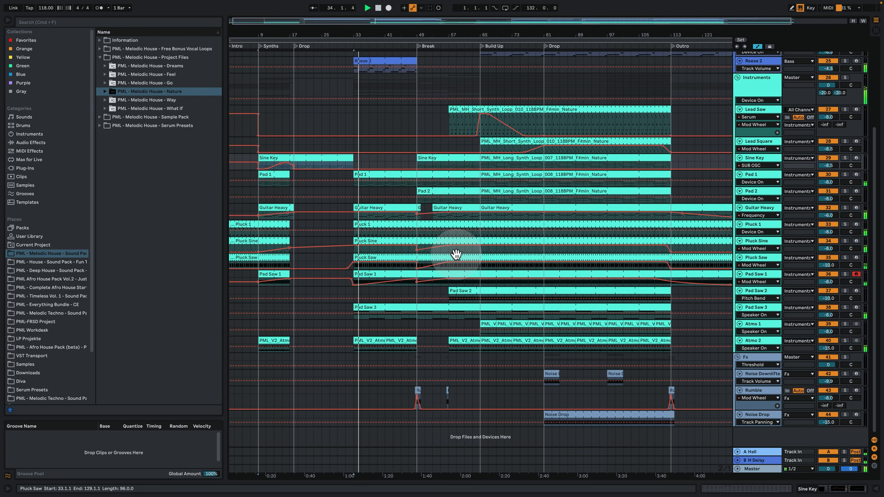
{"action": "left_click_drag", "start_coordinate": [365, 30], "coordinate": [364, 35]}
{"action": "scroll", "coordinate": [405, 148], "scroll_direction": "up", "scroll_amount": 5}
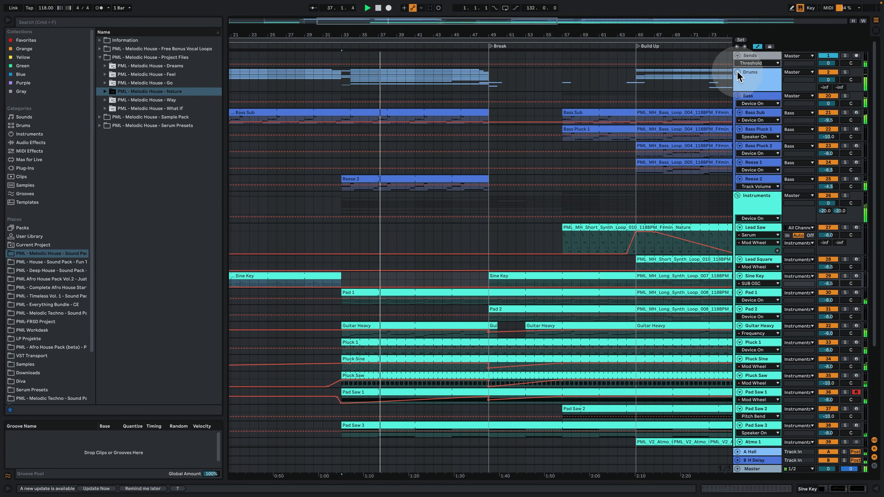
{"action": "left_click", "coordinate": [737, 72]}
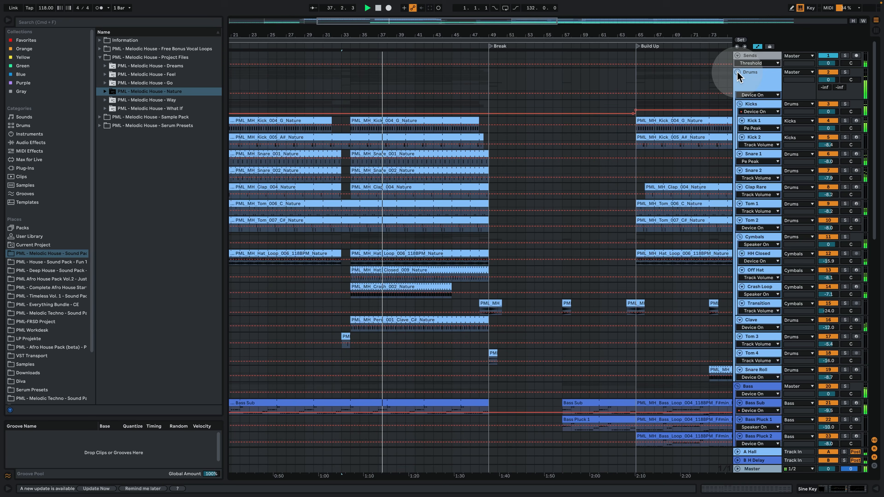
Select the Crash Loop clip, then open the notes of an Off Hat clip before the Break and show its devices
{"action": "left_click", "coordinate": [419, 285]}
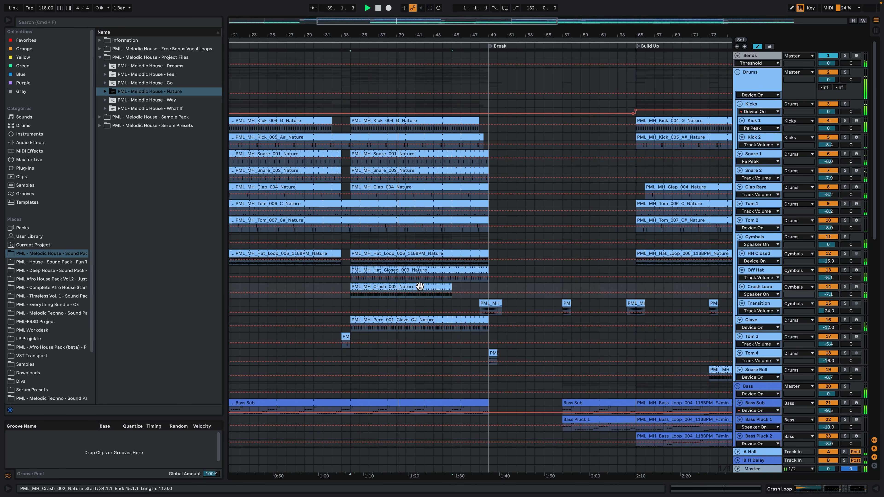
{"action": "double_click", "coordinate": [419, 271]}
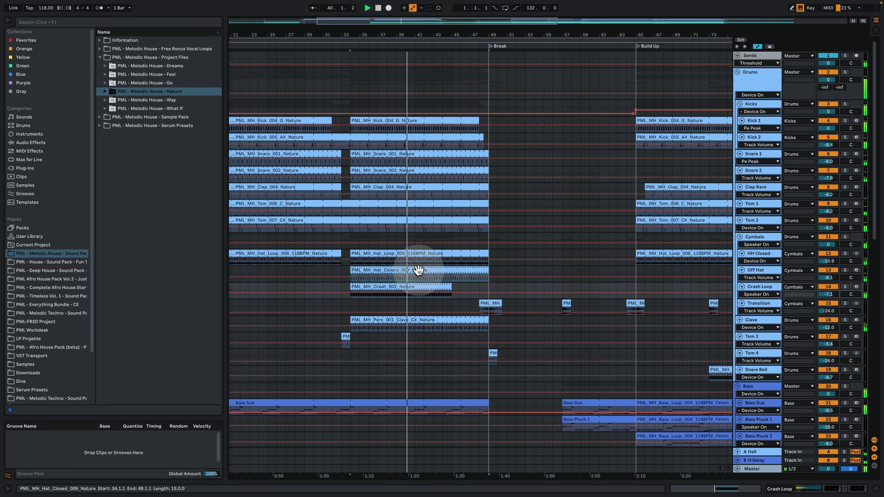
{"action": "left_click", "coordinate": [427, 256]}
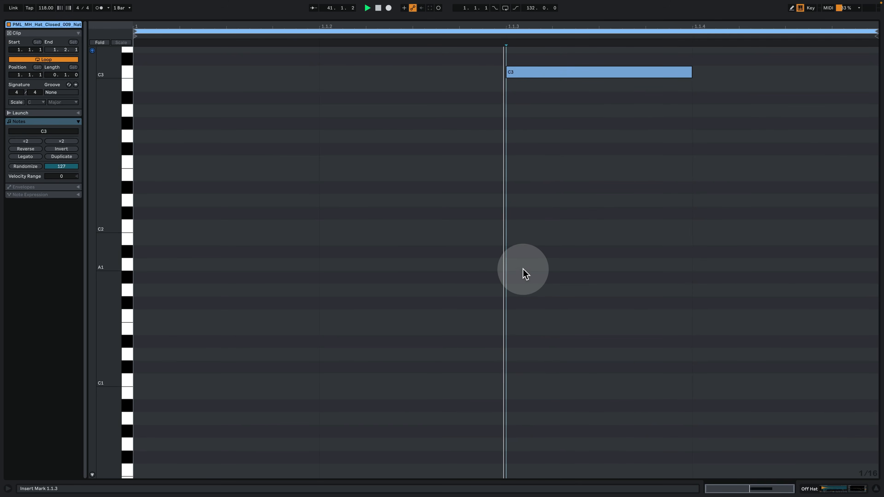
{"action": "scroll", "coordinate": [503, 287], "scroll_direction": "up", "scroll_amount": 3}
{"action": "scroll", "coordinate": [610, 315], "scroll_direction": "up", "scroll_amount": 3}
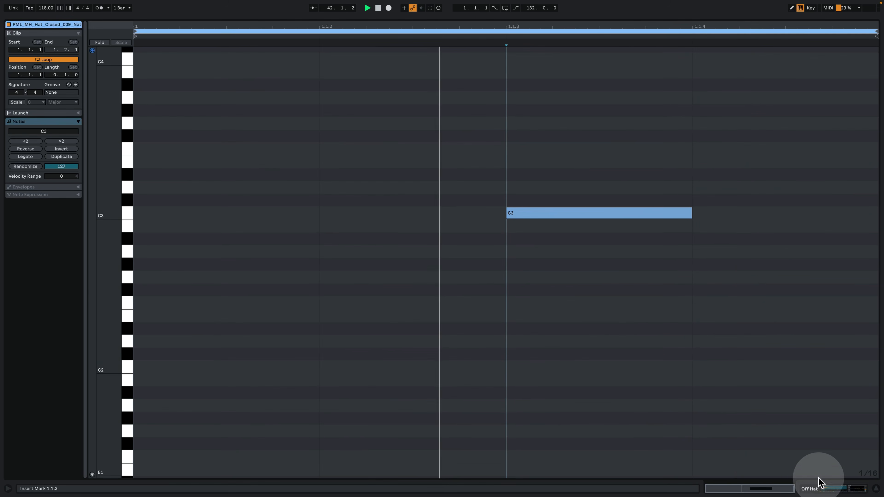
{"action": "left_click", "coordinate": [837, 489]}
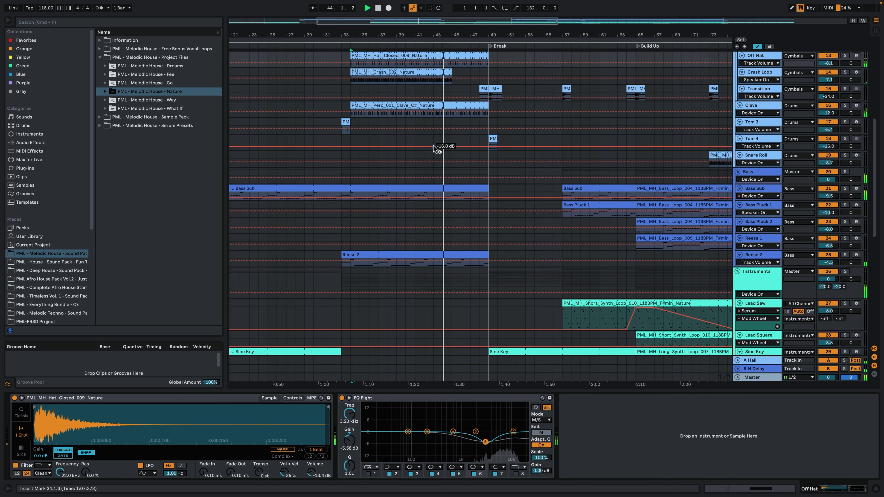
Hide the device view and the automation lanes in the arrangement
{"action": "left_click", "coordinate": [878, 491]}
{"action": "scroll", "coordinate": [398, 225], "scroll_direction": "up", "scroll_amount": 5}
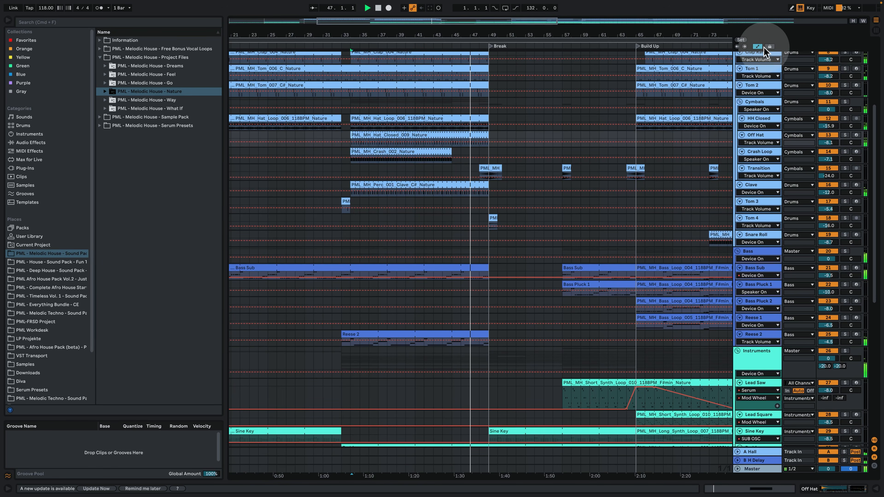
{"action": "scroll", "coordinate": [628, 188], "scroll_direction": "up", "scroll_amount": 5}
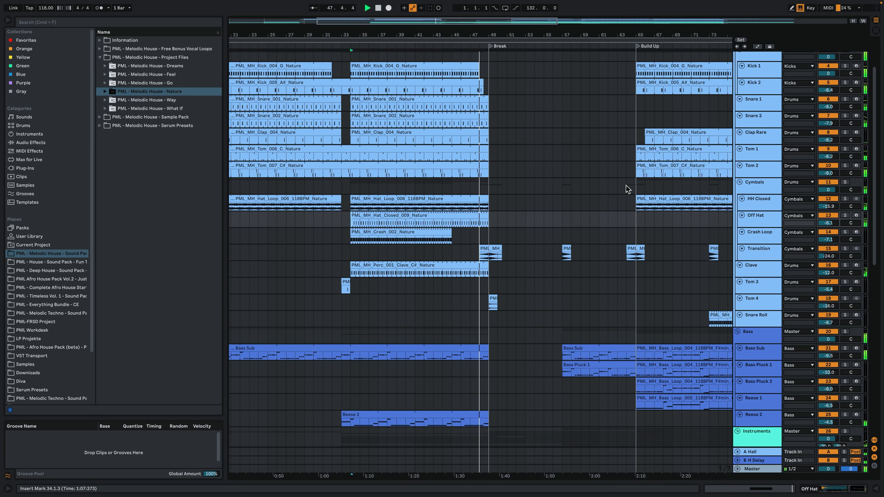
{"action": "scroll", "coordinate": [626, 189], "scroll_direction": "down", "scroll_amount": 10}
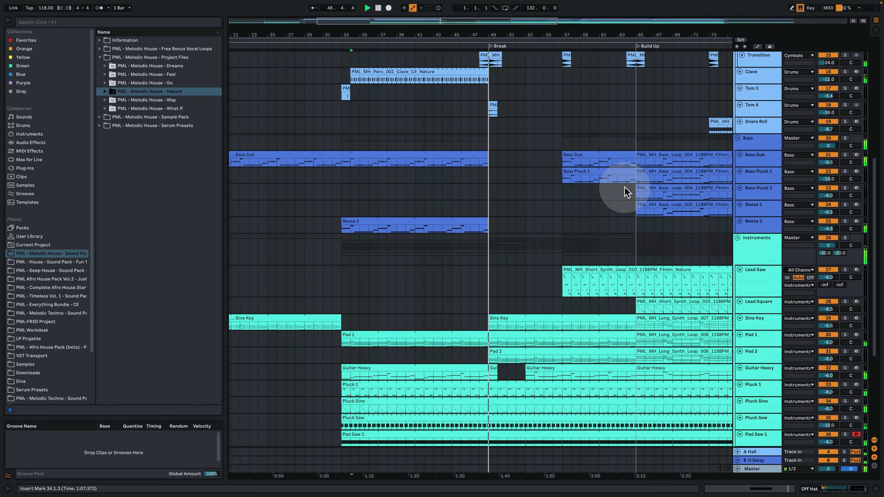
Show the whole arrangement, open the notes of the Pad 2 clip in the Break, then show its devices
{"action": "left_click_drag", "start_coordinate": [519, 34], "coordinate": [413, 36]}
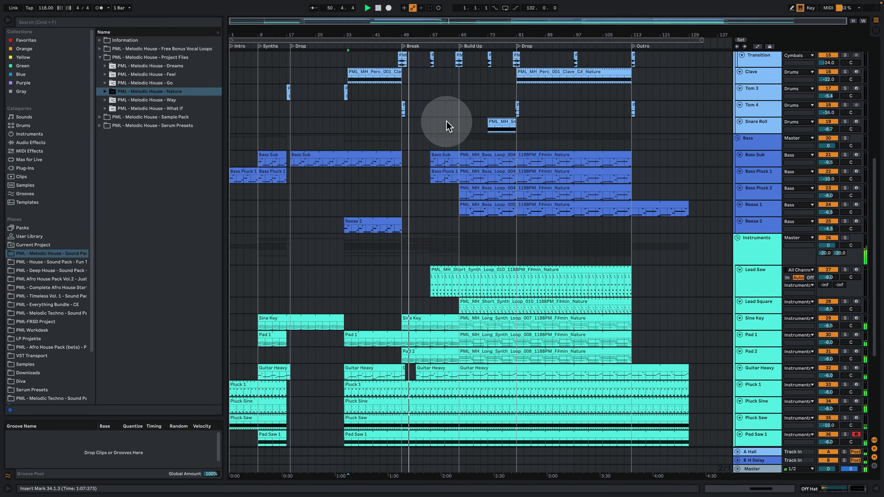
{"action": "double_click", "coordinate": [412, 354]}
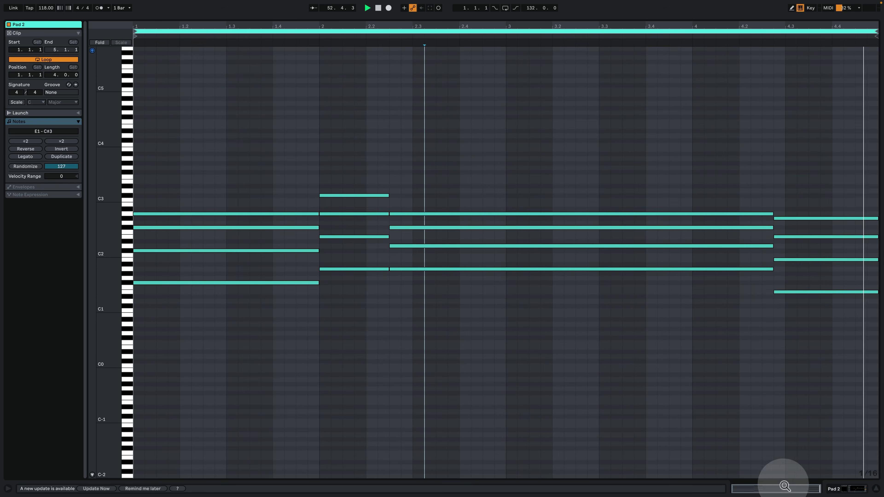
{"action": "left_click", "coordinate": [854, 487]}
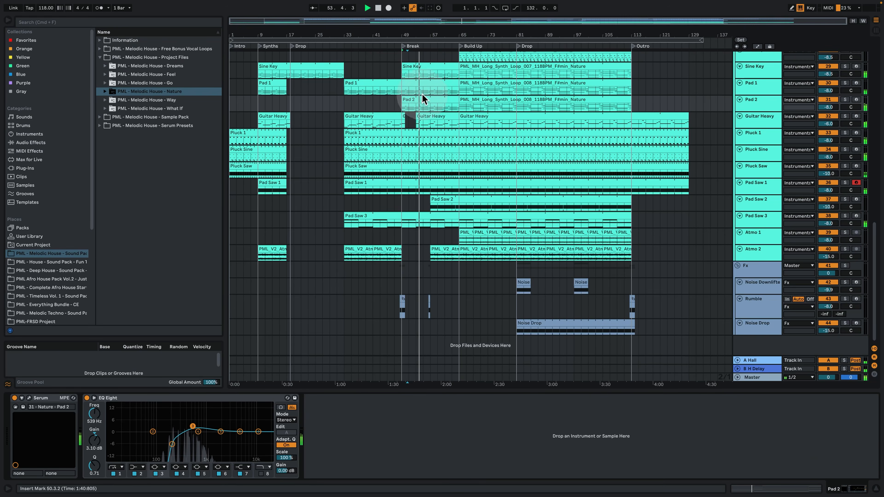
Open the notes of the Guitar Heavy clip in the Break, then show the track's devices
{"action": "double_click", "coordinate": [425, 113]}
{"action": "left_click", "coordinate": [505, 272]}
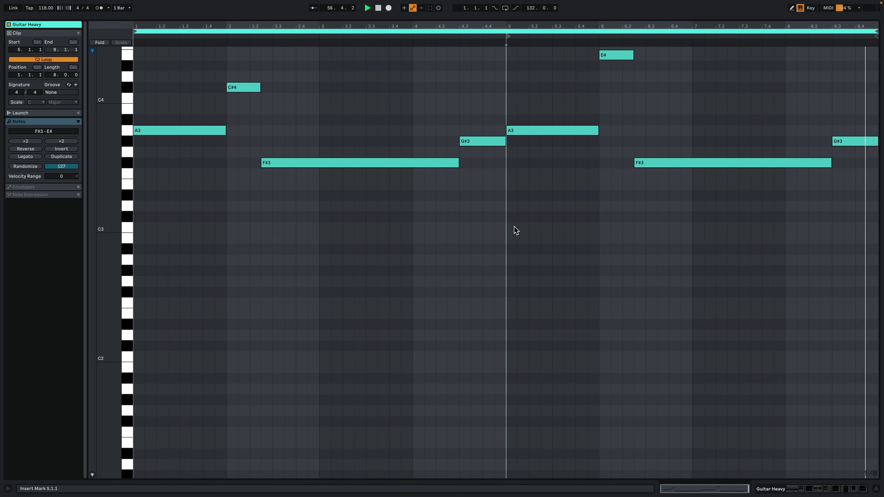
{"action": "left_click", "coordinate": [822, 488]}
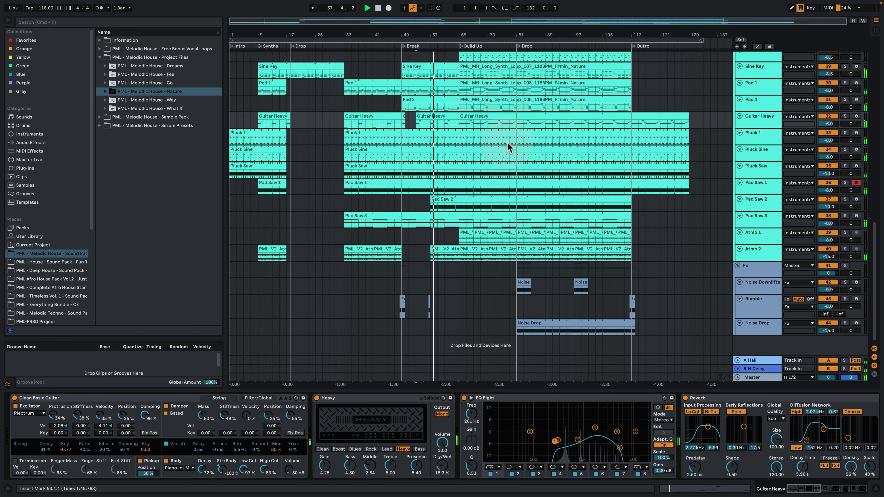
Select the Lead Saw clip that starts at bar 57 and open its notes
{"action": "scroll", "coordinate": [430, 167], "scroll_direction": "up", "scroll_amount": 6}
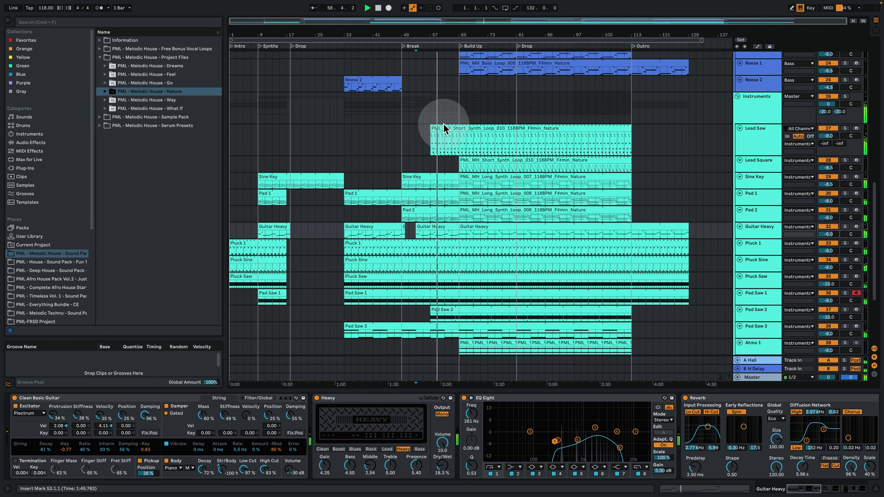
{"action": "left_click", "coordinate": [440, 127]}
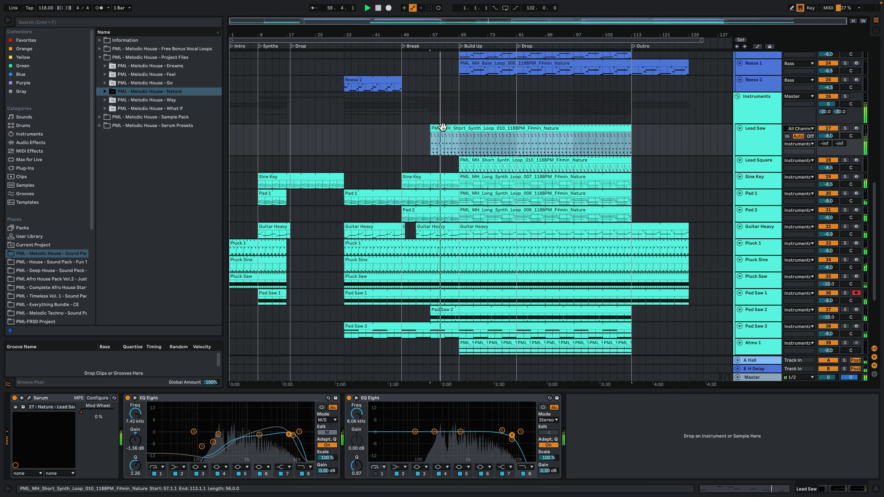
{"action": "double_click", "coordinate": [444, 130]}
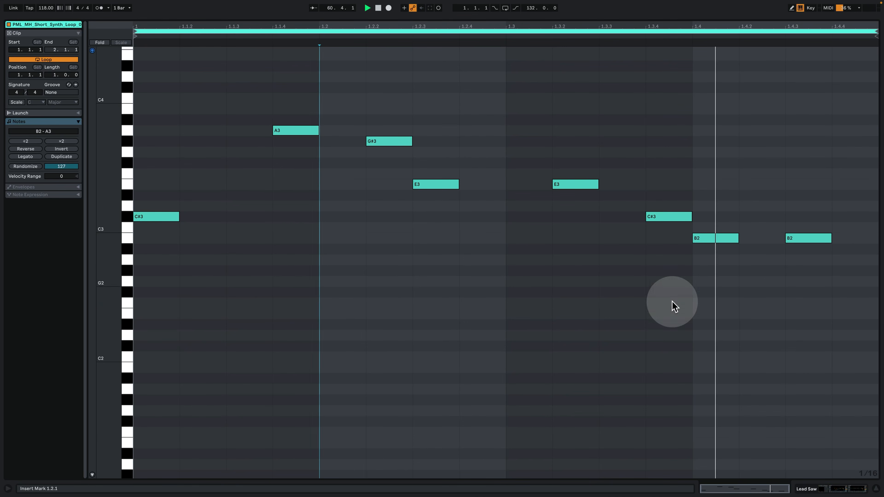
Show the Lead Saw track's devices and inspect its Serum instrument in the plug-in window, closing the window when done
{"action": "left_click", "coordinate": [813, 489]}
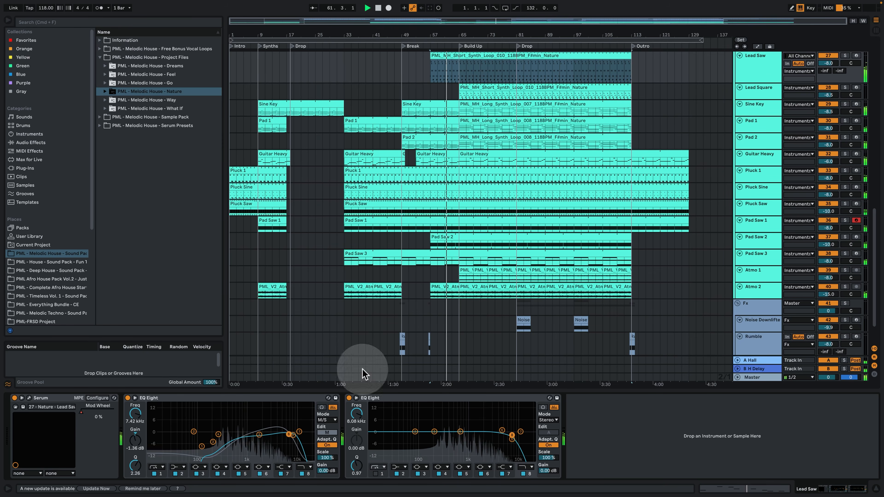
{"action": "left_click", "coordinate": [30, 398]}
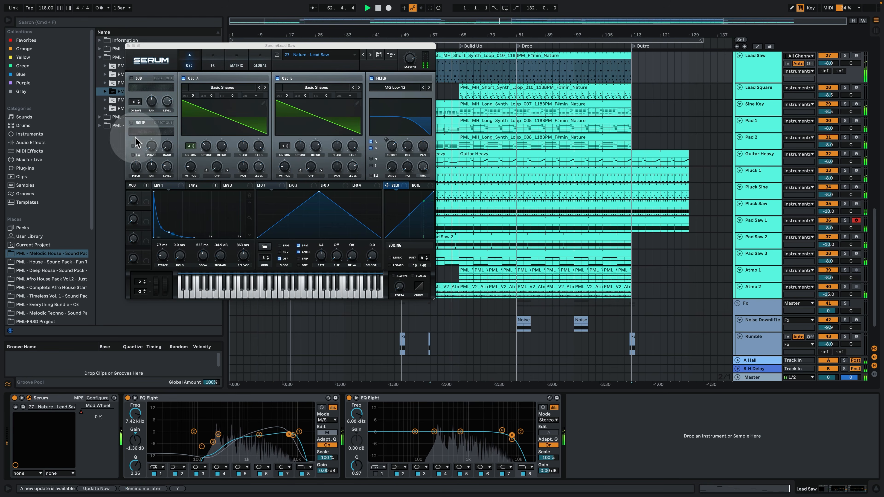
{"action": "left_click", "coordinate": [128, 46]}
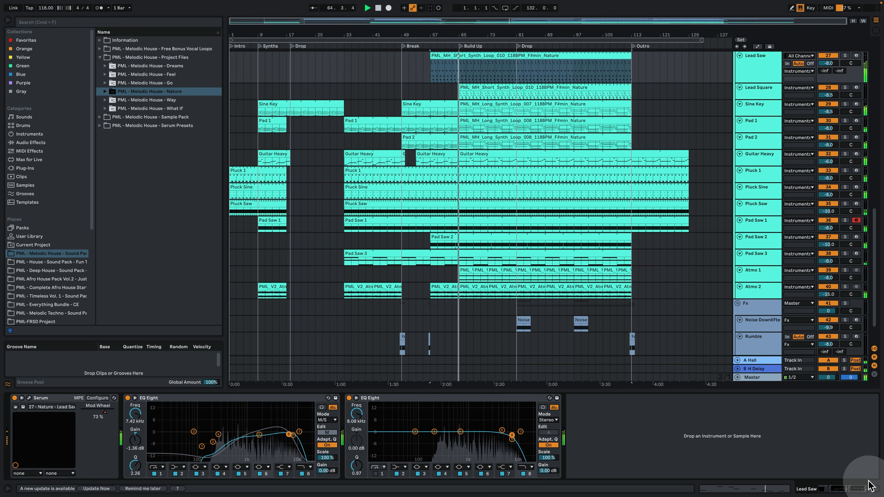
Hide the device view and show the automation lanes in the arrangement
{"action": "left_click", "coordinate": [874, 488]}
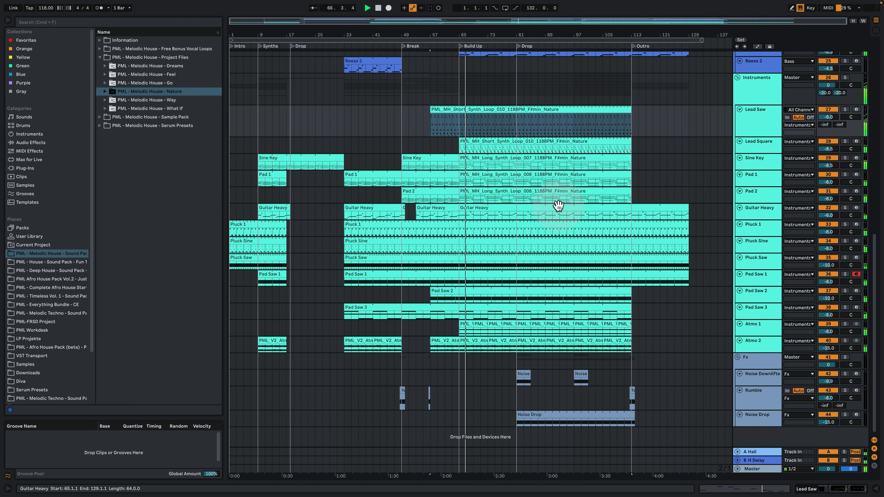
{"action": "scroll", "coordinate": [559, 206], "scroll_direction": "up", "scroll_amount": 5}
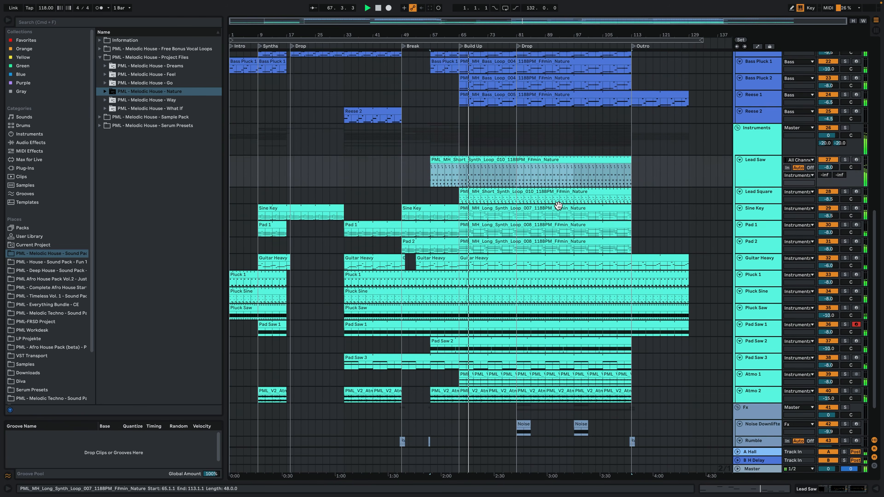
{"action": "left_click", "coordinate": [758, 47]}
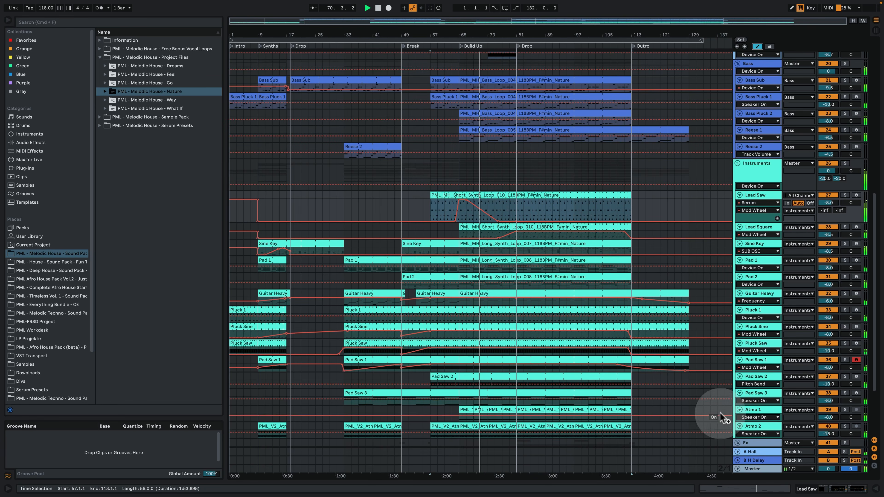
Inspect the devices on the A Hall return, the B H Delay return and the Master, then hide the device view
{"action": "left_click", "coordinate": [755, 453]}
{"action": "double_click", "coordinate": [755, 453]}
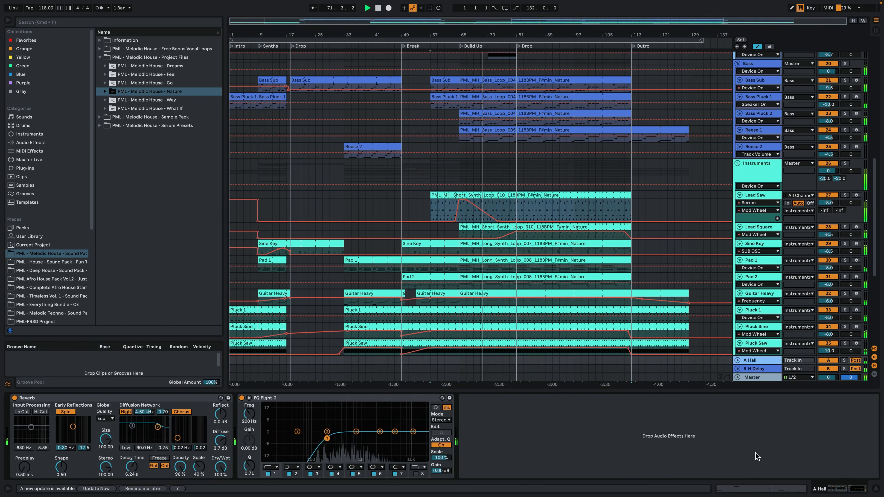
{"action": "scroll", "coordinate": [744, 322], "scroll_direction": "down", "scroll_amount": 2}
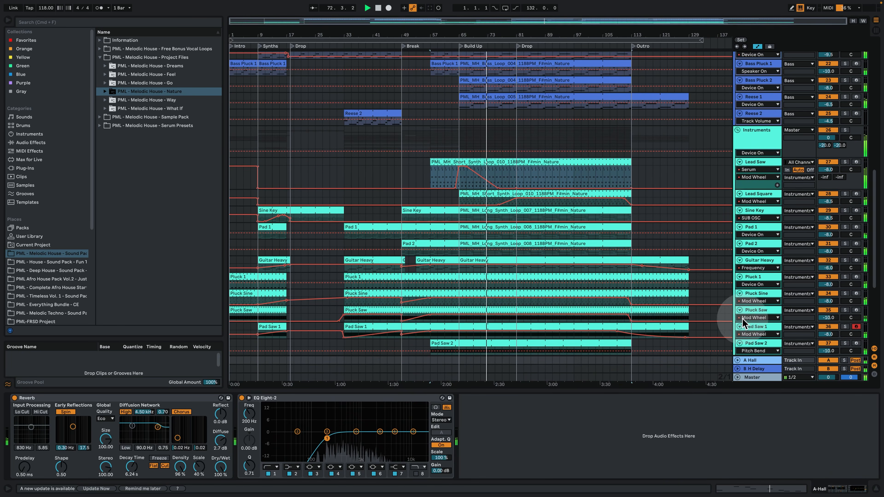
{"action": "left_click", "coordinate": [765, 367]}
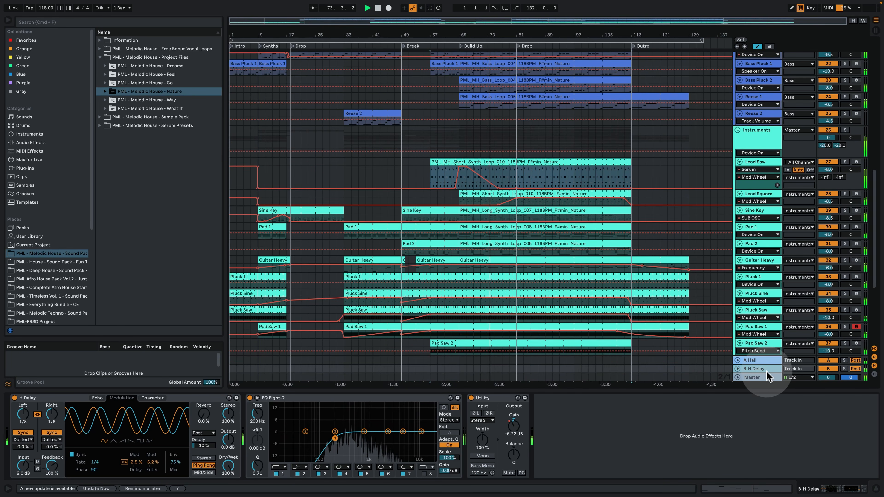
{"action": "left_click", "coordinate": [763, 377]}
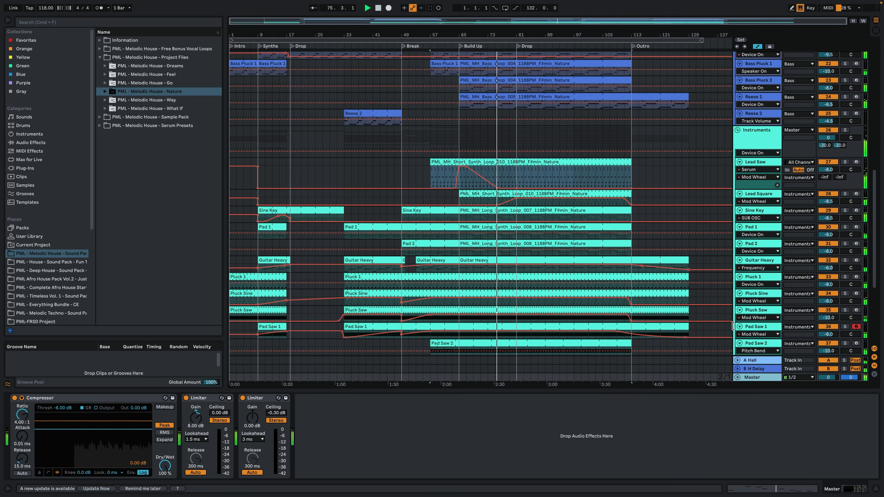
{"action": "left_click", "coordinate": [876, 489]}
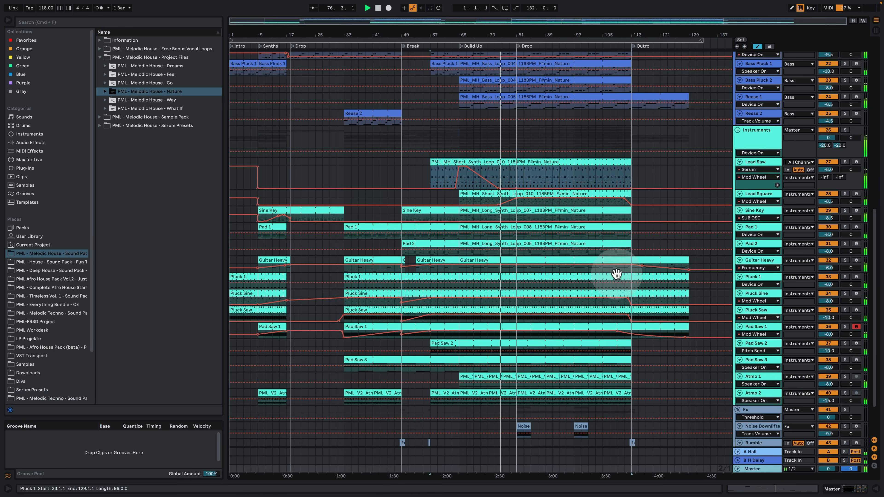
Inspect the device chains of the Instruments group and the Fx group, hiding the device view after each
{"action": "double_click", "coordinate": [751, 144]}
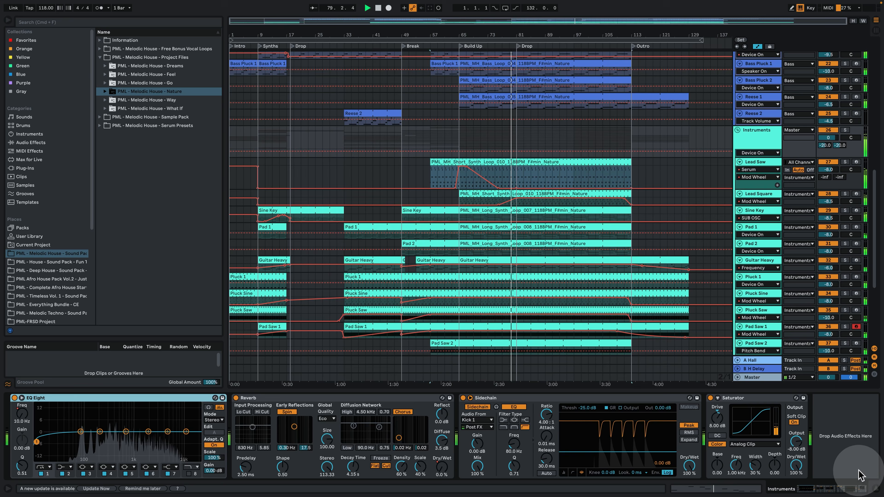
{"action": "left_click", "coordinate": [876, 489]}
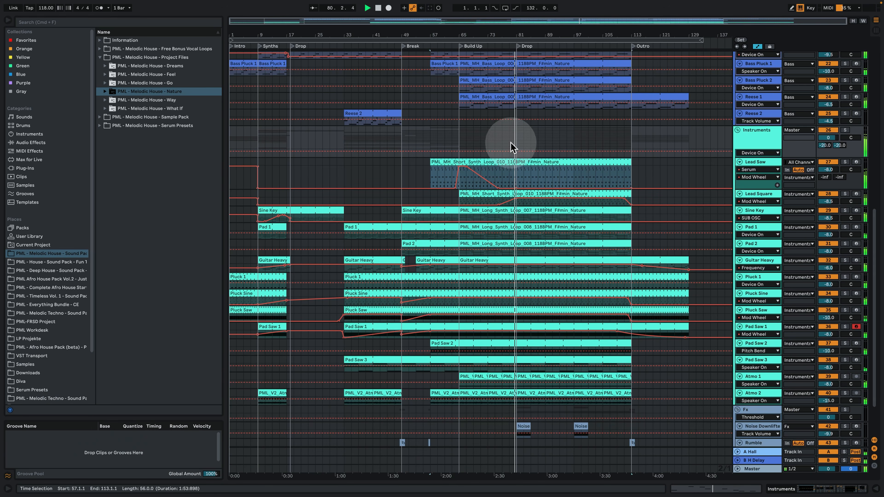
{"action": "scroll", "coordinate": [514, 168], "scroll_direction": "up", "scroll_amount": 3}
{"action": "scroll", "coordinate": [693, 349], "scroll_direction": "down", "scroll_amount": 3}
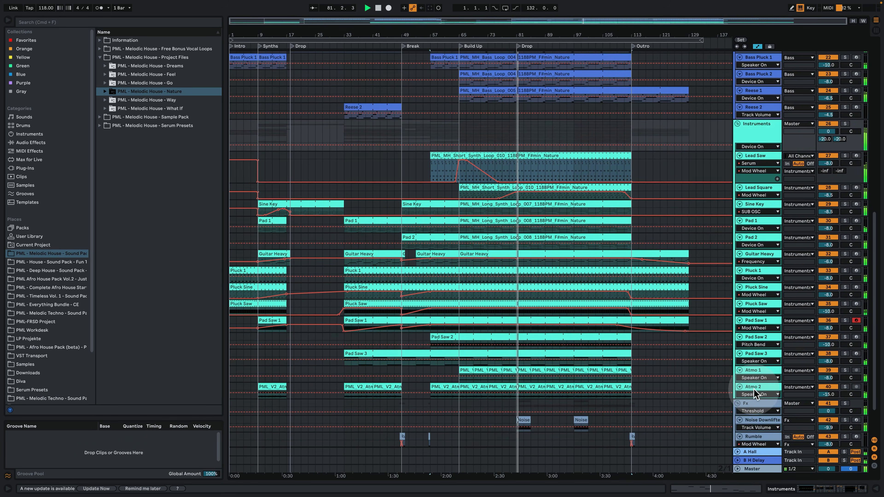
{"action": "double_click", "coordinate": [757, 404]}
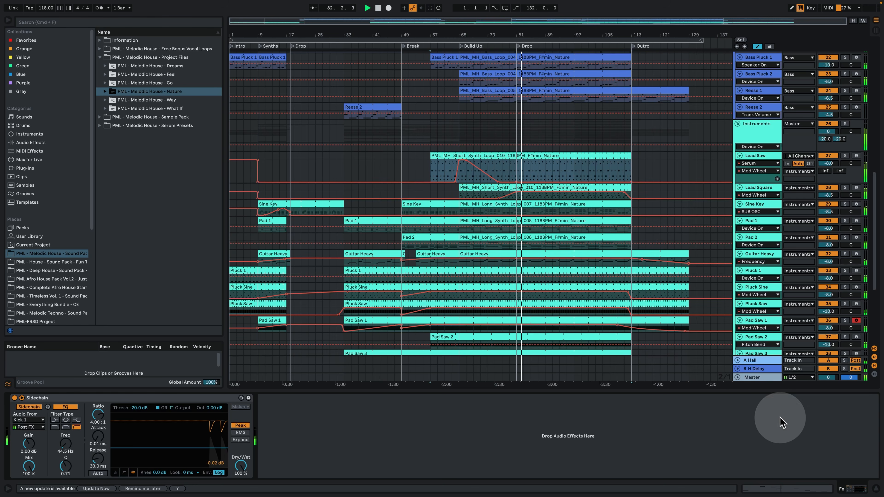
{"action": "left_click", "coordinate": [876, 490]}
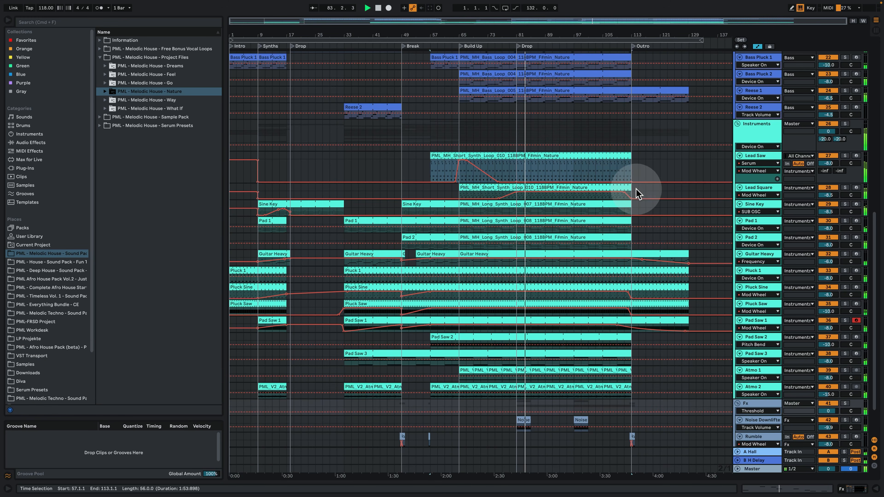
Examine the drum, bass and Lead Saw layers that play in the second Drop
{"action": "scroll", "coordinate": [523, 83], "scroll_direction": "up", "scroll_amount": 8}
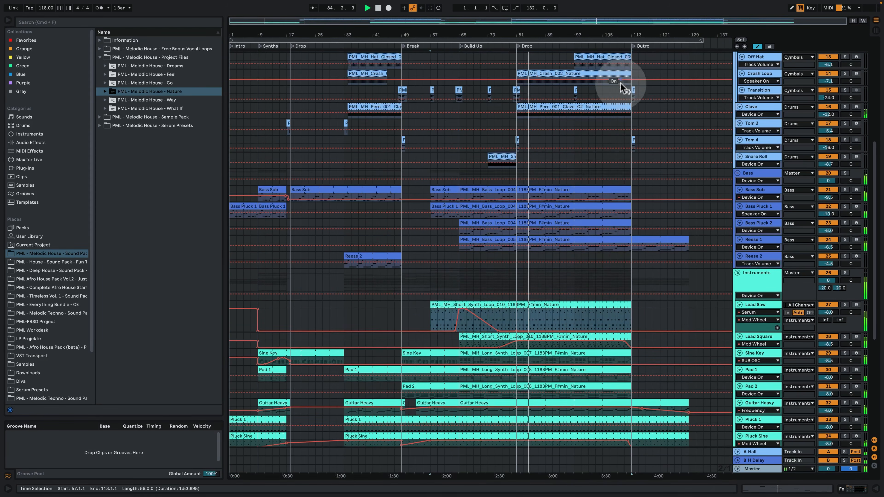
{"action": "scroll", "coordinate": [621, 83], "scroll_direction": "up", "scroll_amount": 7}
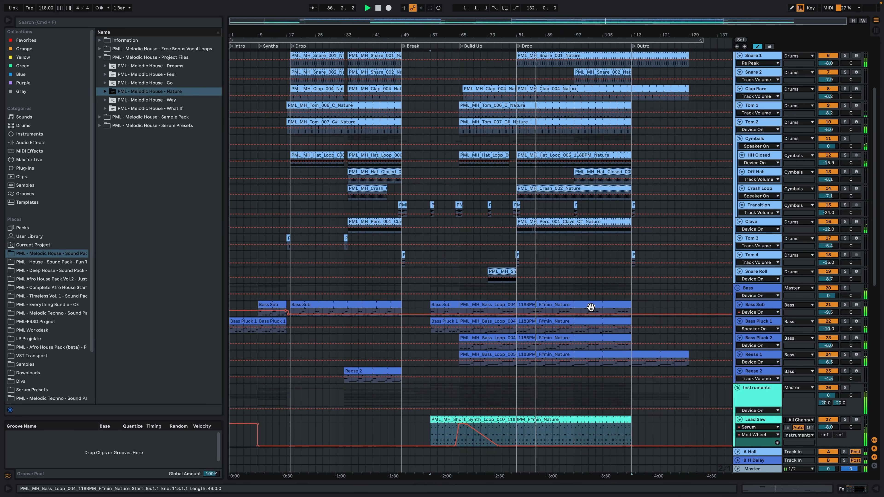
{"action": "scroll", "coordinate": [588, 305], "scroll_direction": "down", "scroll_amount": 6}
{"action": "left_click", "coordinate": [544, 324]}
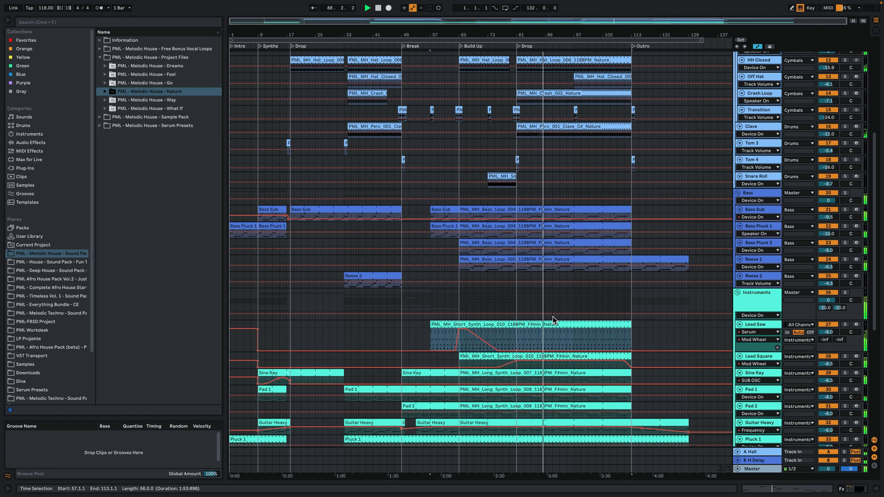
{"action": "left_click", "coordinate": [554, 325]}
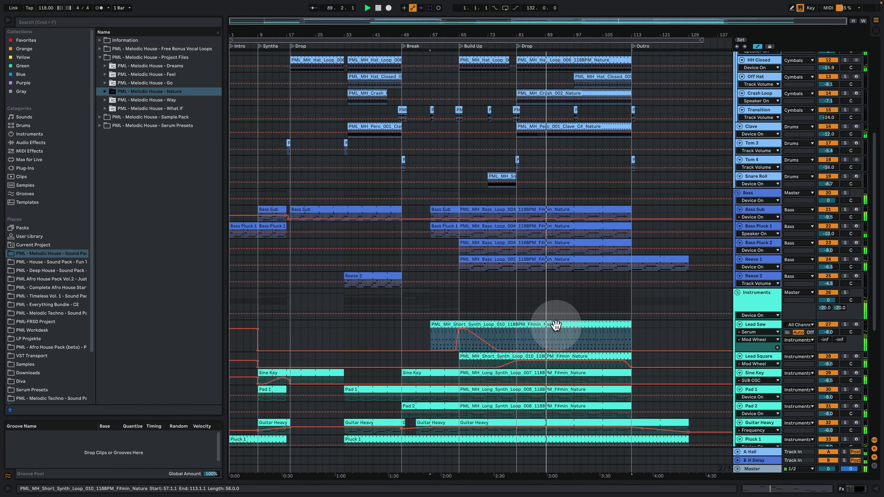
Open the notes of the Pad 1 clip starting at bar 65, show the track's devices, then hide the device view
{"action": "scroll", "coordinate": [556, 326], "scroll_direction": "down", "scroll_amount": 3}
{"action": "left_click", "coordinate": [560, 333]}
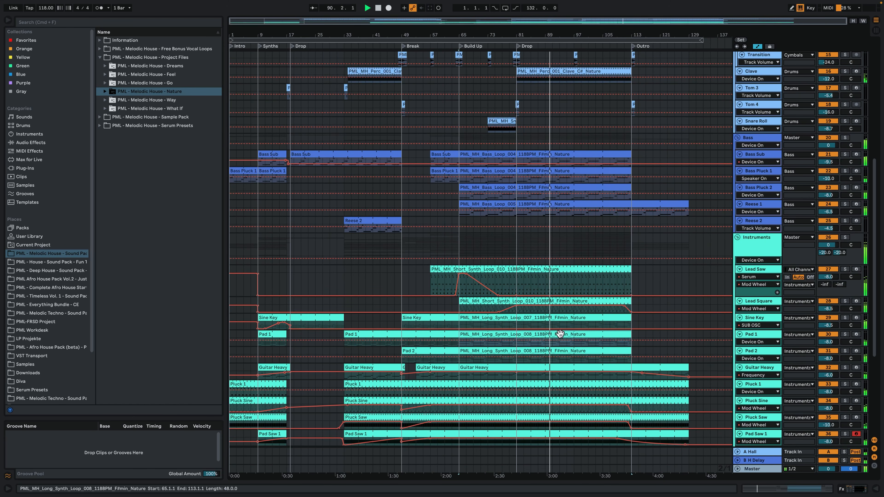
{"action": "double_click", "coordinate": [560, 333]}
{"action": "left_click", "coordinate": [478, 337]}
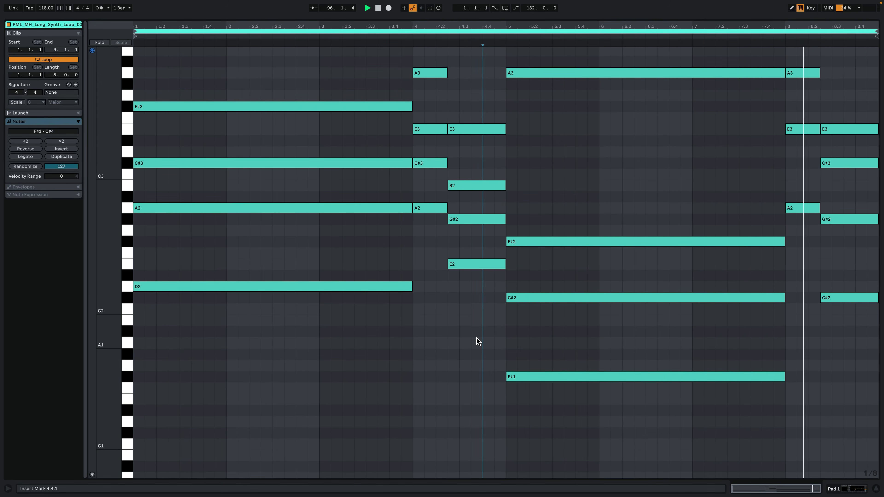
{"action": "left_click", "coordinate": [840, 487]}
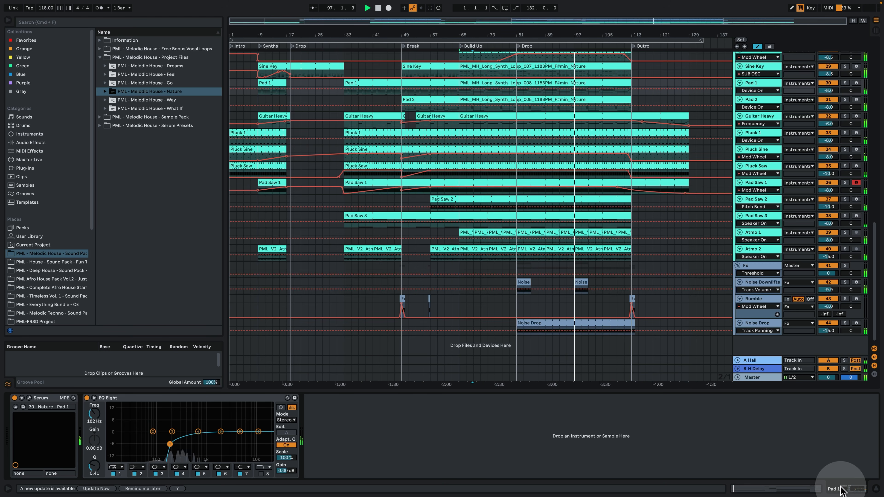
{"action": "left_click", "coordinate": [875, 489]}
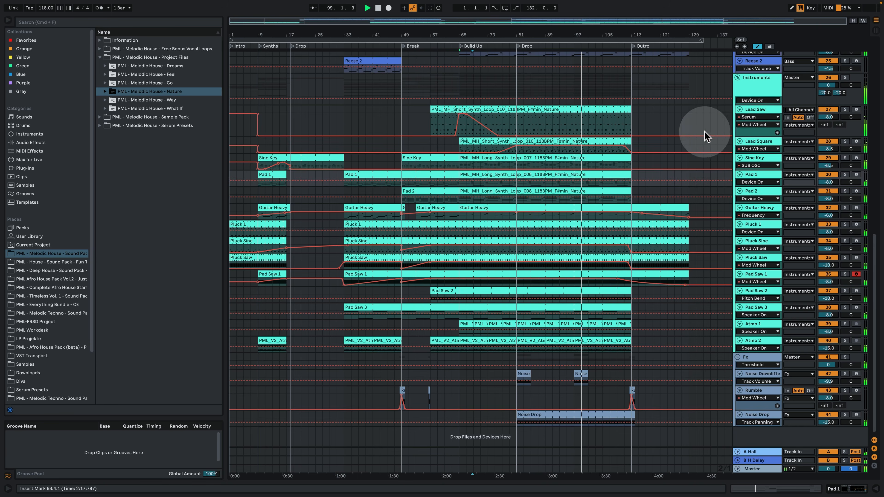
Reduce the Lead Saw track's height to match the neighbouring instrument tracks
{"action": "scroll", "coordinate": [702, 153], "scroll_direction": "up", "scroll_amount": 5}
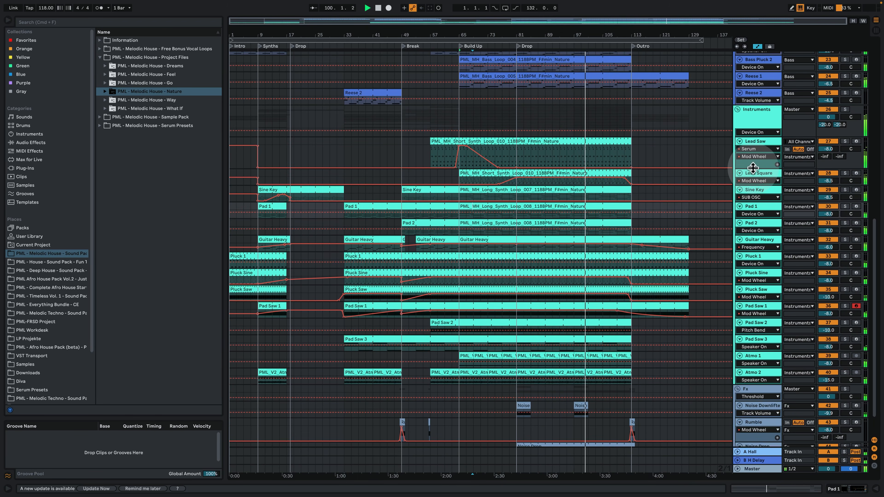
{"action": "left_click_drag", "start_coordinate": [752, 171], "coordinate": [756, 157]}
{"action": "scroll", "coordinate": [746, 202], "scroll_direction": "up", "scroll_amount": 5}
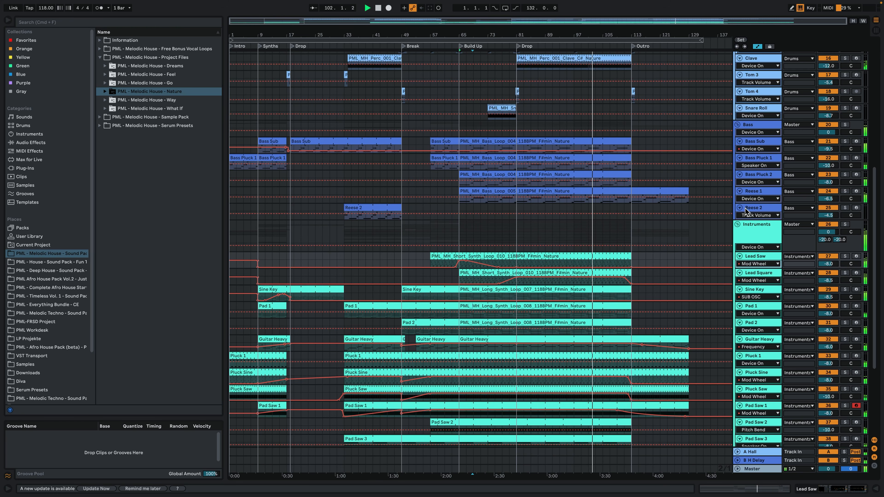
Examine which drum, bass and instrument layers continue from the second Drop into the Outro, along with their automation
{"action": "scroll", "coordinate": [746, 210], "scroll_direction": "up", "scroll_amount": 4}
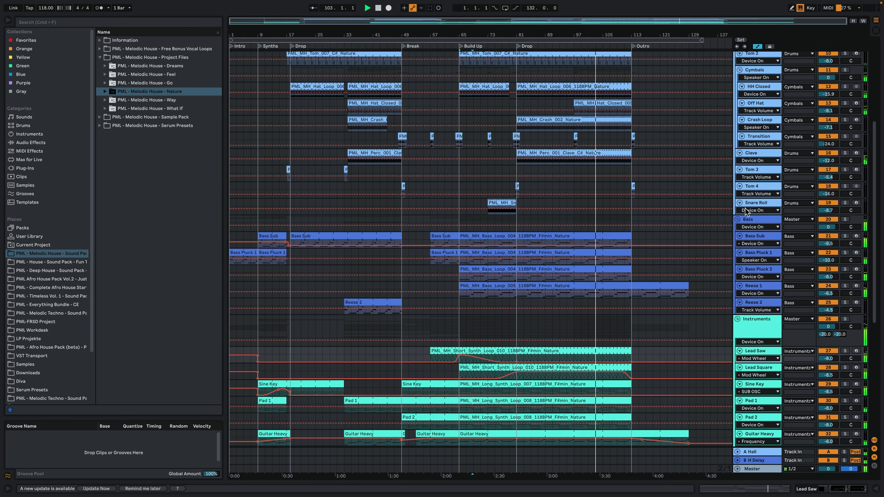
{"action": "left_click", "coordinate": [747, 204]}
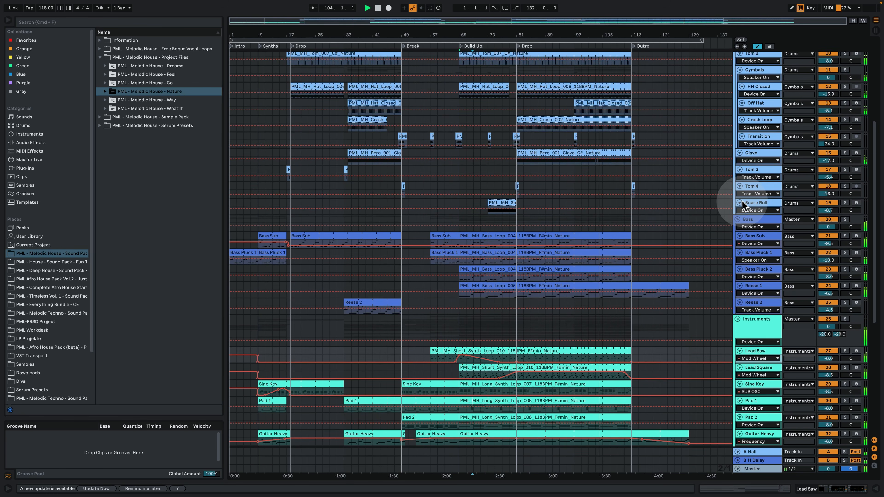
{"action": "scroll", "coordinate": [707, 199], "scroll_direction": "up", "scroll_amount": 4}
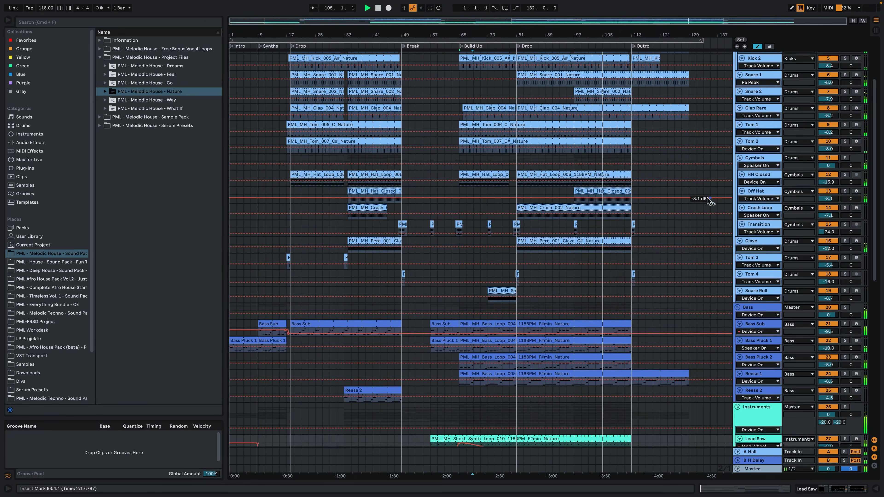
{"action": "left_click", "coordinate": [694, 181]}
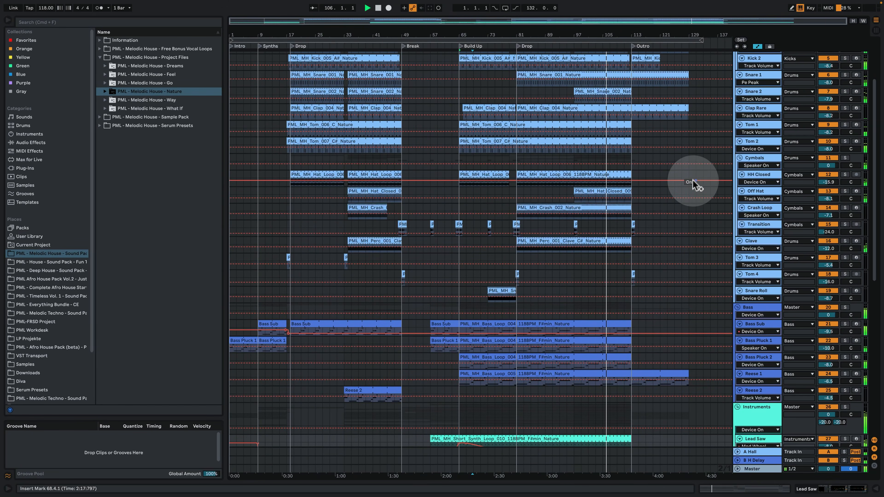
{"action": "left_click_drag", "start_coordinate": [637, 30], "coordinate": [620, 50]}
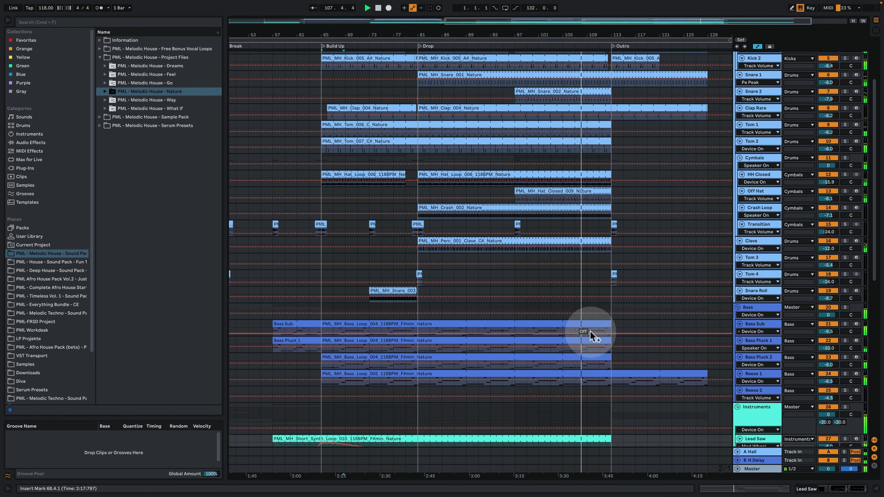
{"action": "scroll", "coordinate": [590, 331], "scroll_direction": "up", "scroll_amount": 5}
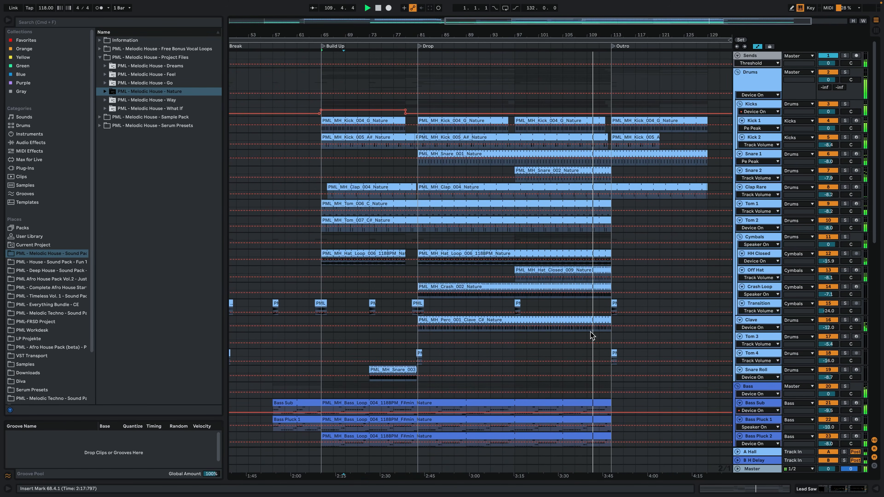
{"action": "scroll", "coordinate": [591, 335], "scroll_direction": "down", "scroll_amount": 12}
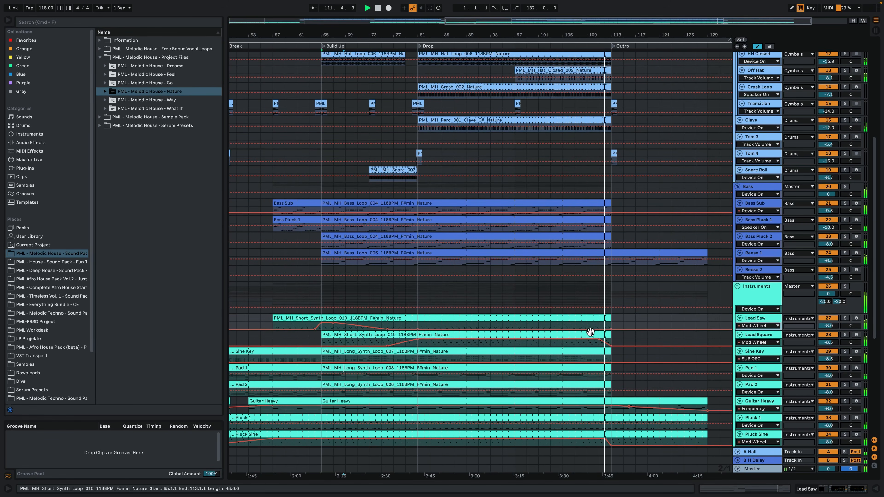
{"action": "scroll", "coordinate": [591, 331], "scroll_direction": "down", "scroll_amount": 4}
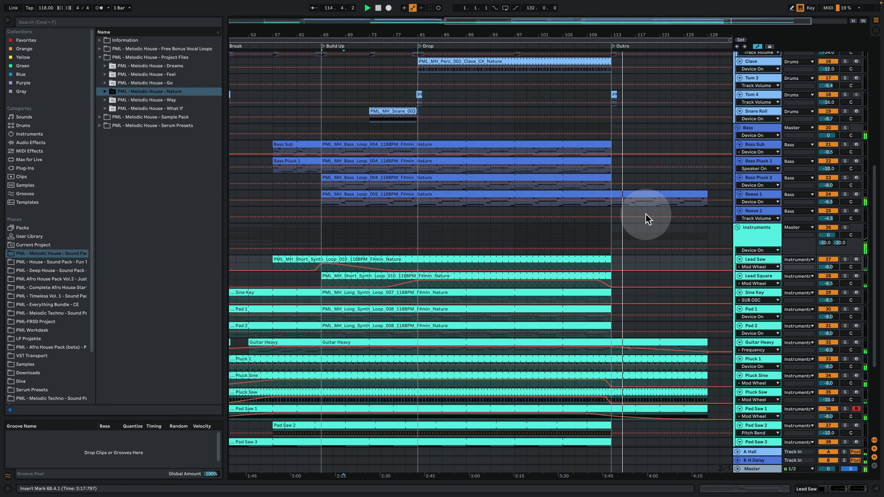
{"action": "left_click_drag", "start_coordinate": [620, 37], "coordinate": [620, 25]}
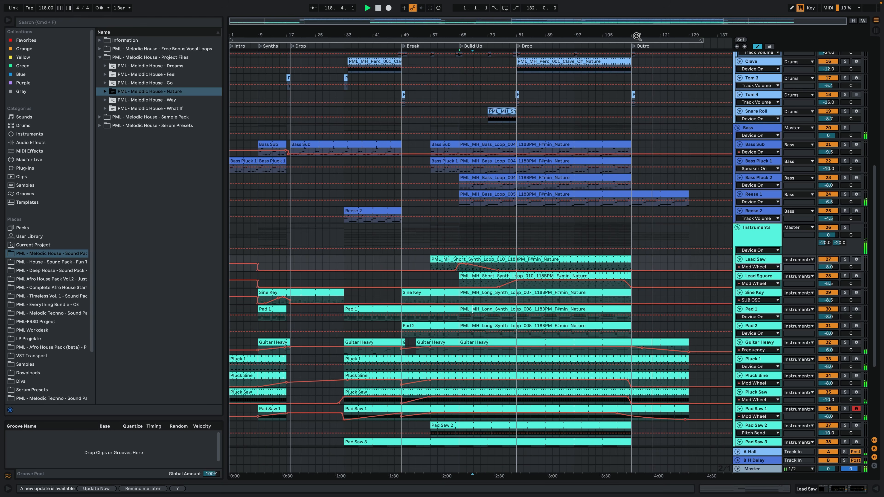
Open the notes of the Guitar Heavy clip that runs into the Outro, and show the track's devices
{"action": "scroll", "coordinate": [726, 312], "scroll_direction": "down", "scroll_amount": 2}
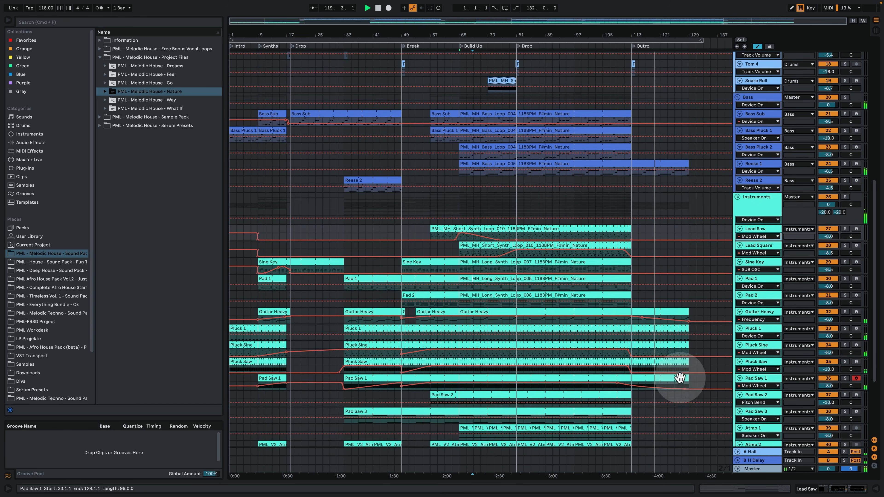
{"action": "left_click", "coordinate": [671, 347]}
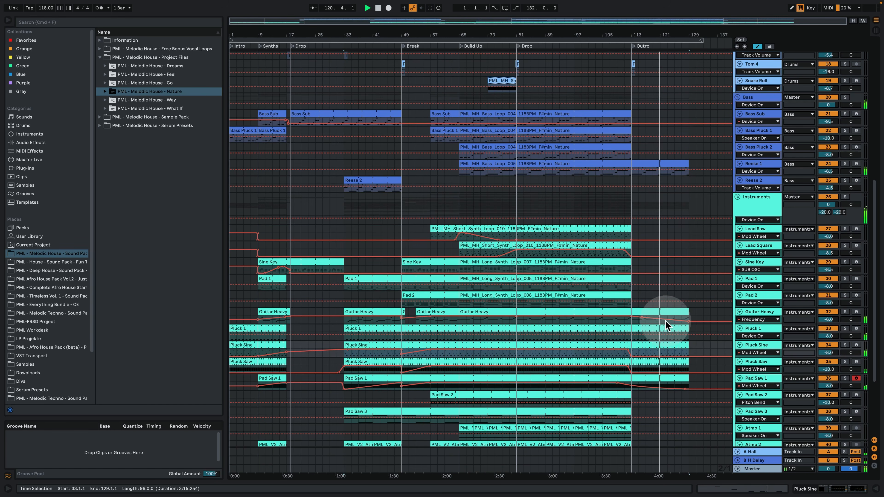
{"action": "double_click", "coordinate": [673, 312]}
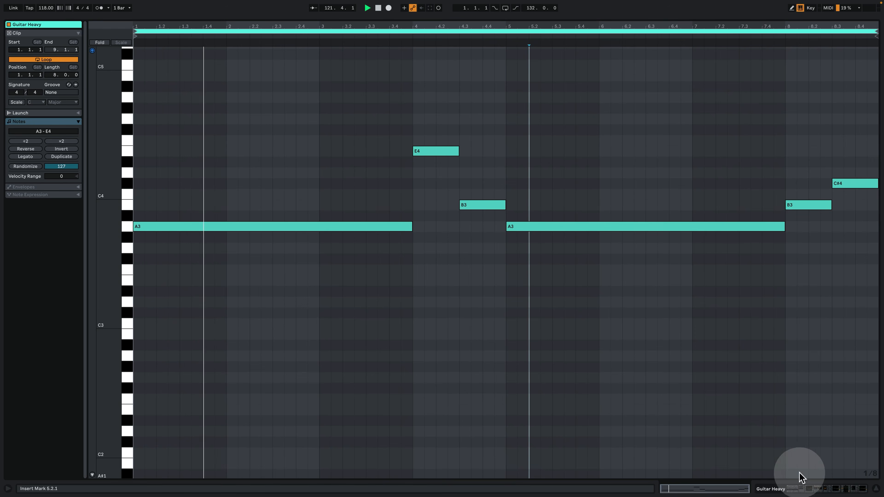
{"action": "left_click", "coordinate": [801, 487]}
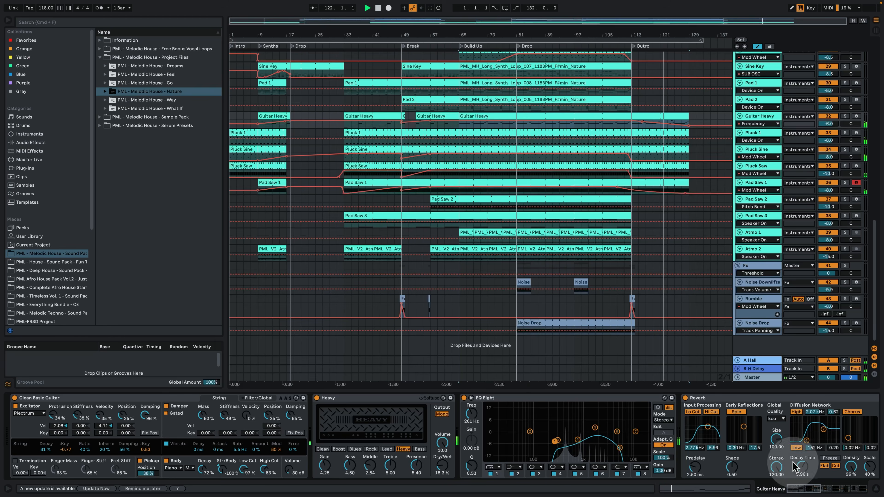
Open the notes of the Pluck Sine and Pluck 1 clips playing in the Outro, and show each track's devices
{"action": "double_click", "coordinate": [664, 150]}
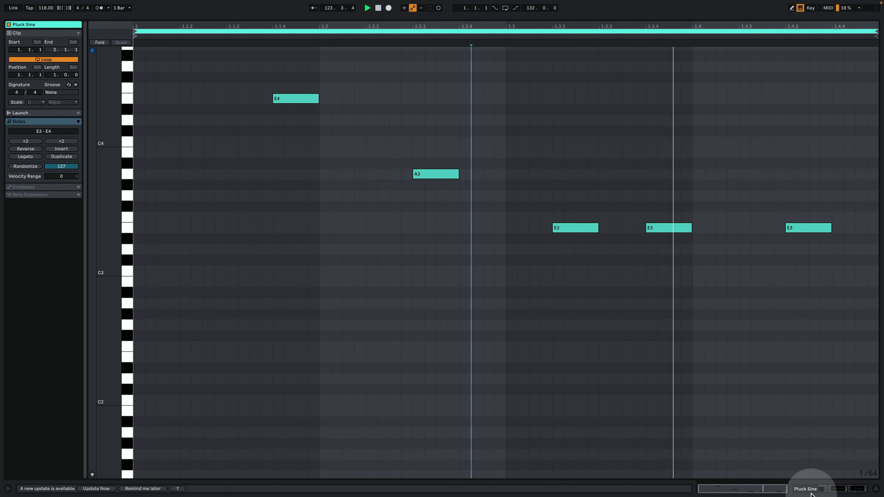
{"action": "left_click", "coordinate": [807, 484]}
{"action": "double_click", "coordinate": [671, 148]}
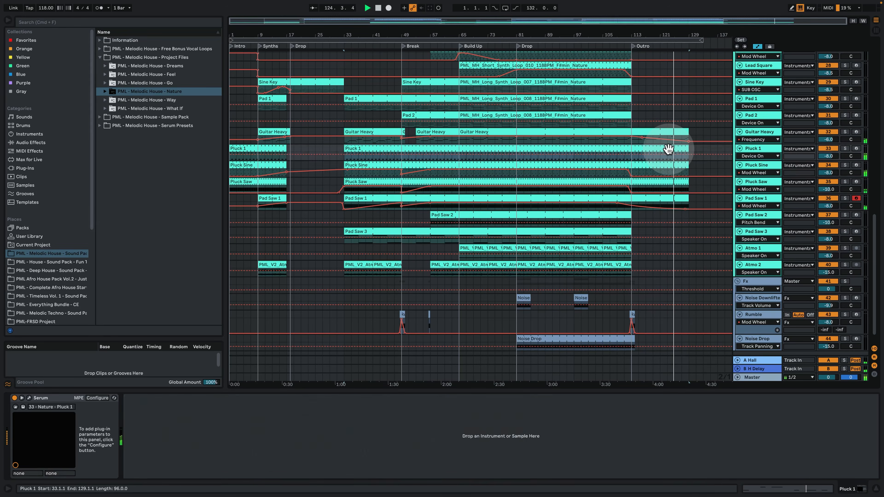
{"action": "left_click", "coordinate": [846, 489]}
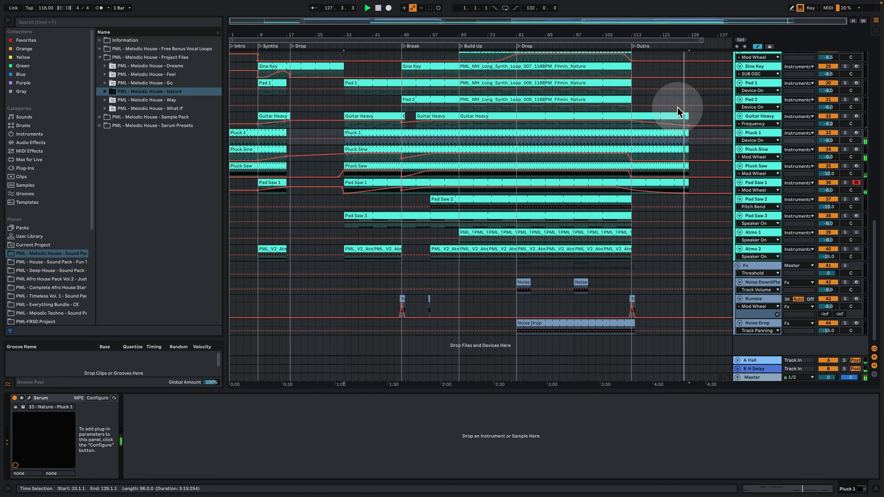
{"action": "scroll", "coordinate": [668, 188], "scroll_direction": "up", "scroll_amount": 3}
{"action": "scroll", "coordinate": [669, 191], "scroll_direction": "down", "scroll_amount": 3}
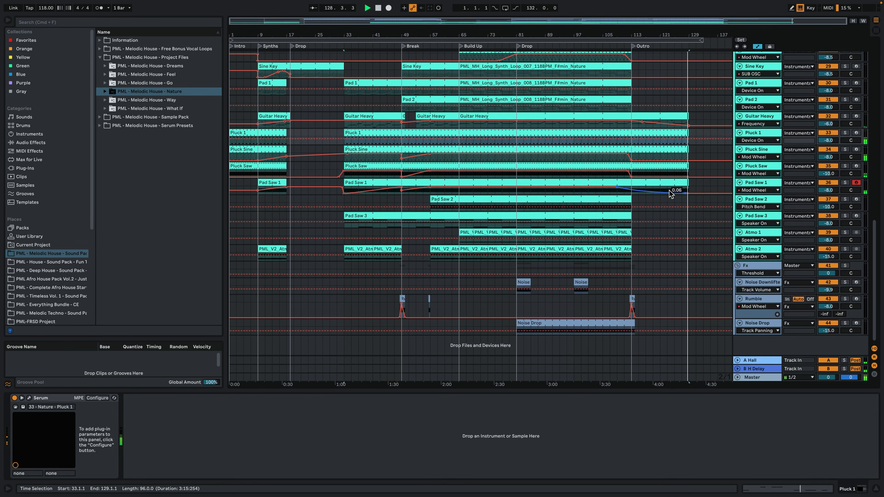